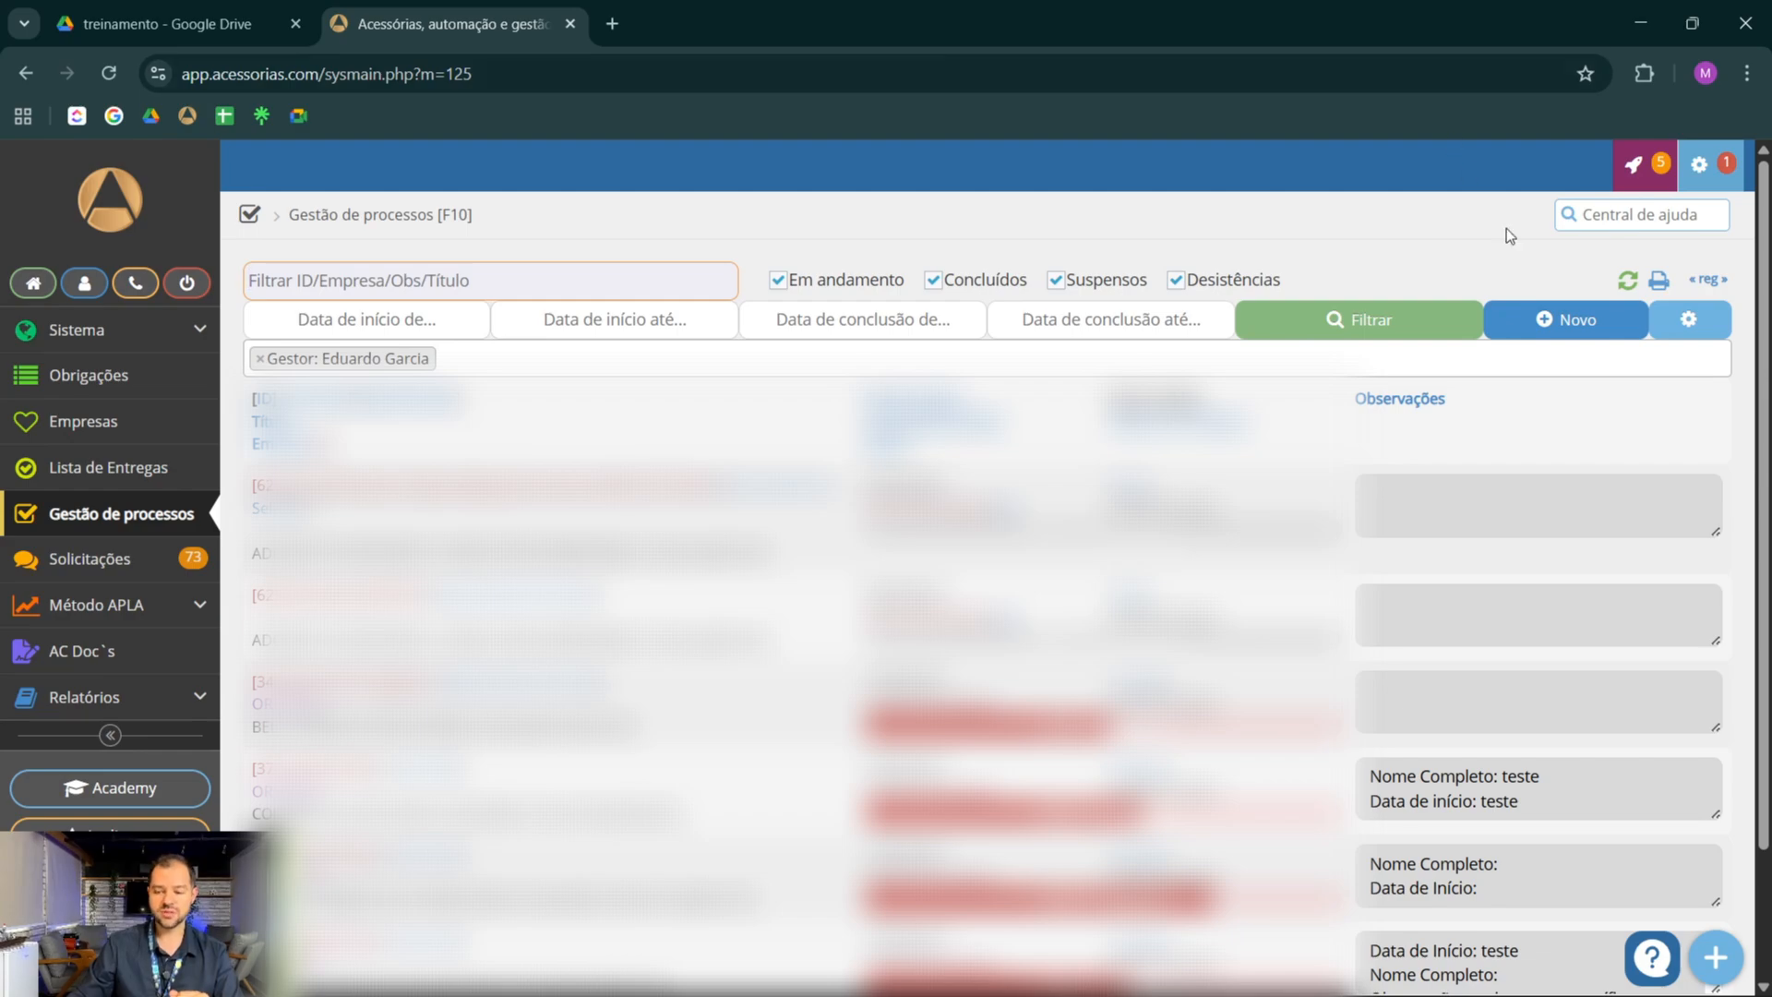
# Start a new process of type Cliente Novo for the company ADONAI RH ASSESSORIA E CONSULTORIA EMPRESARIAL LTDA
pyautogui.click(1558, 329)
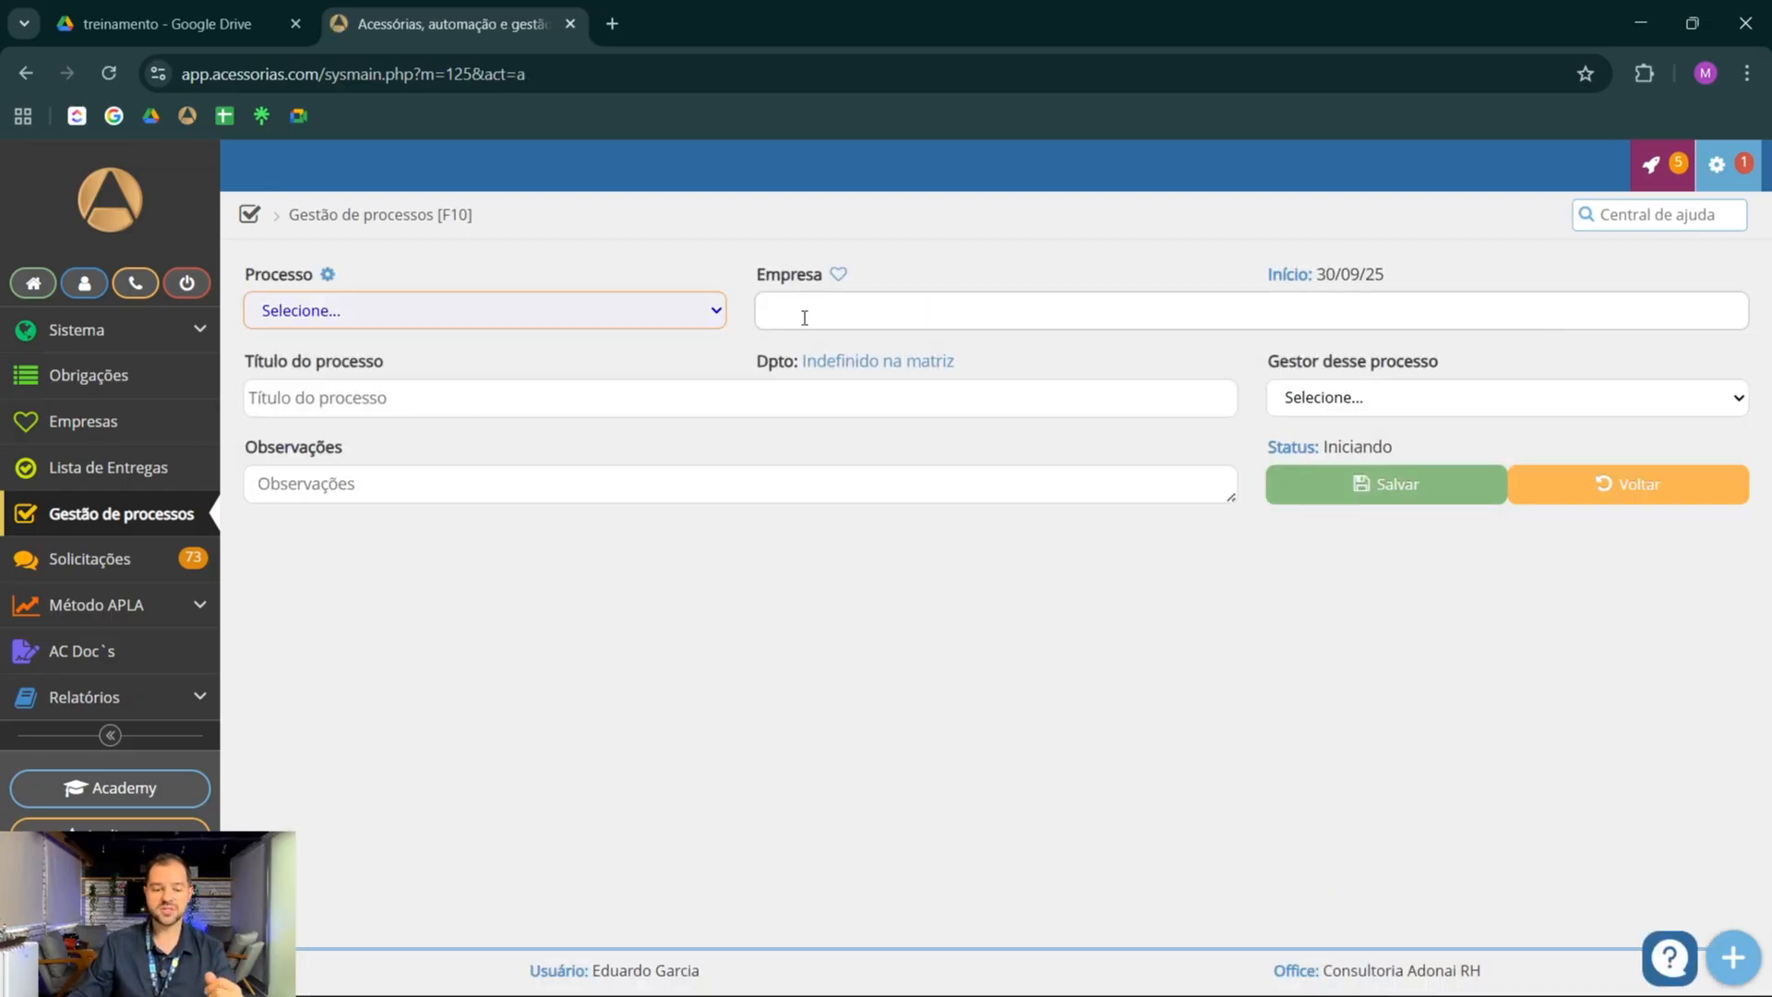
pyautogui.click(467, 312)
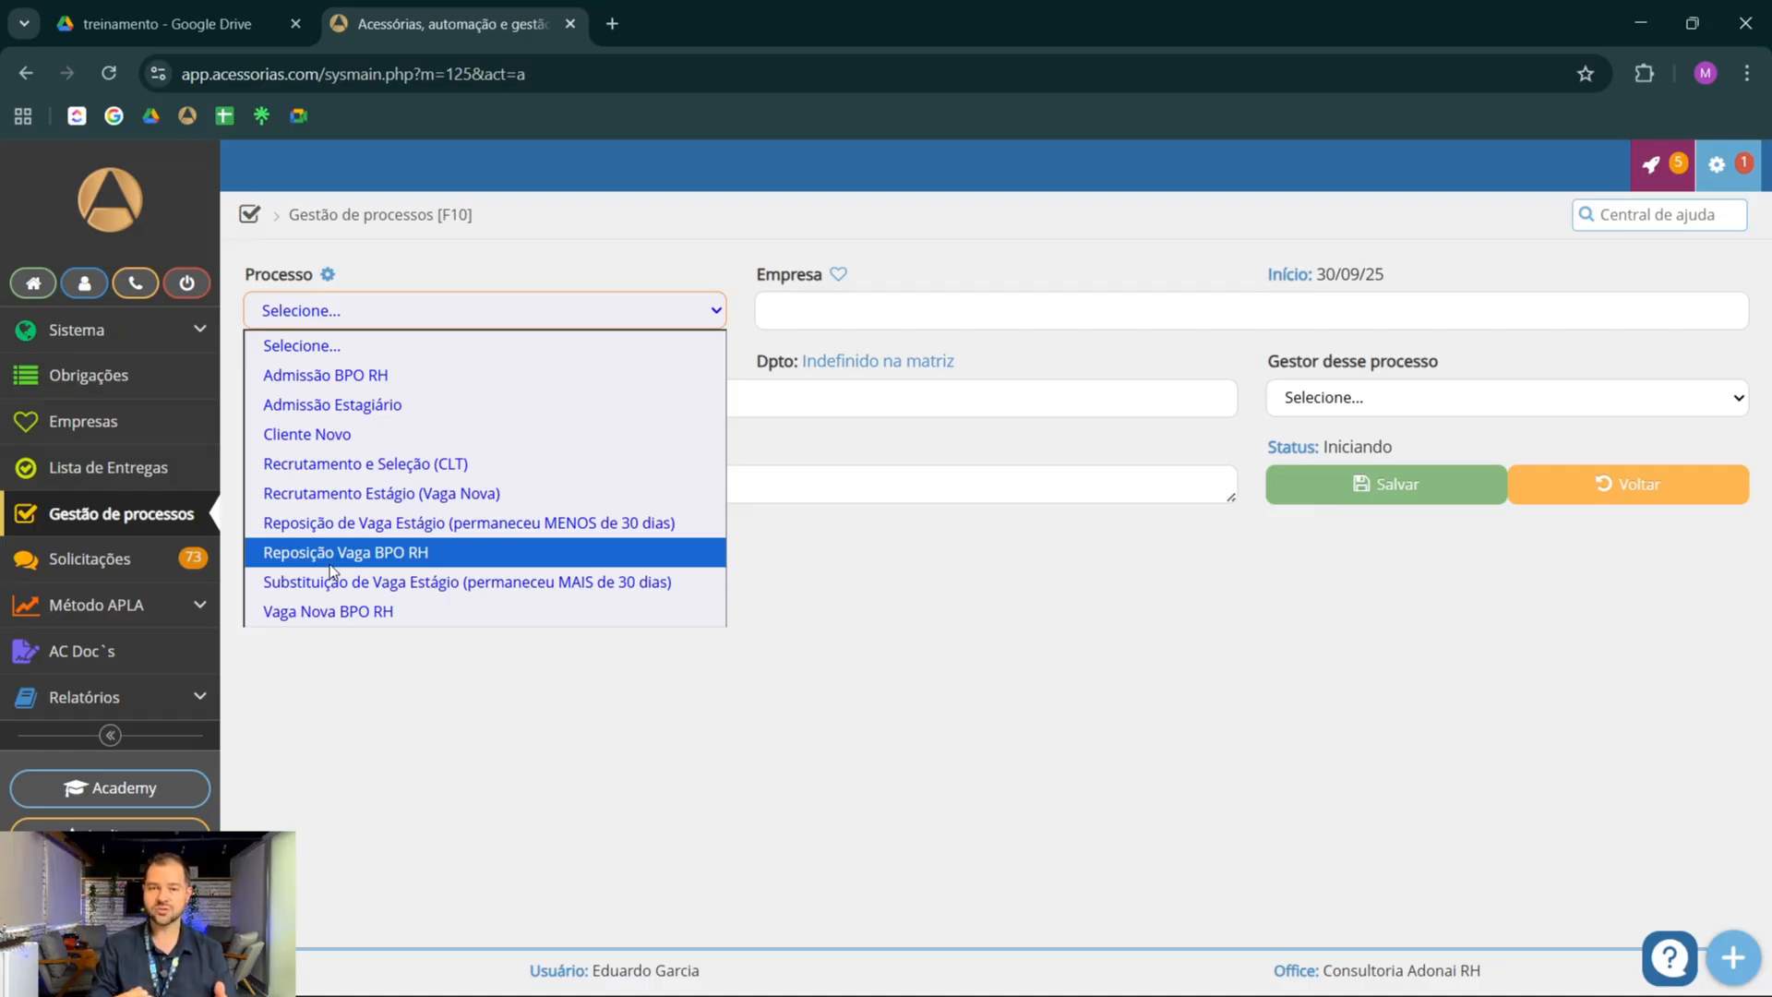
pyautogui.click(318, 436)
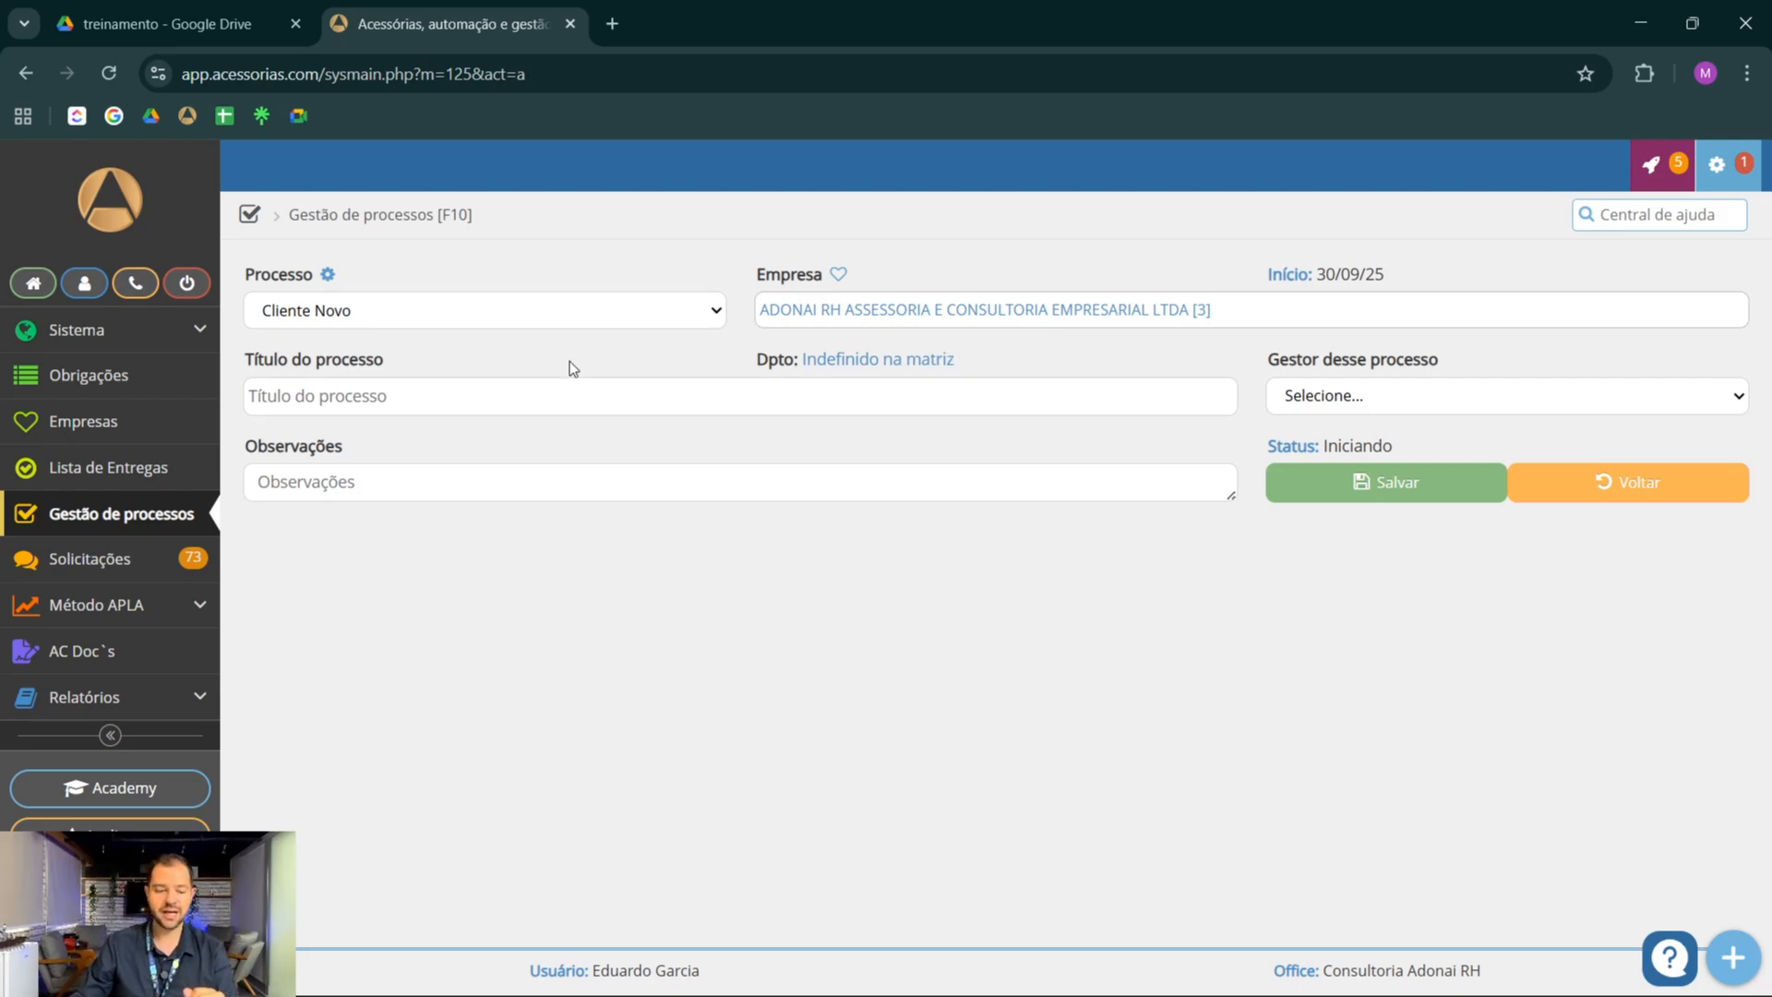
# Title the process "OR XXXXX" and assign the logged-in user as its manager
pyautogui.click(432, 394)
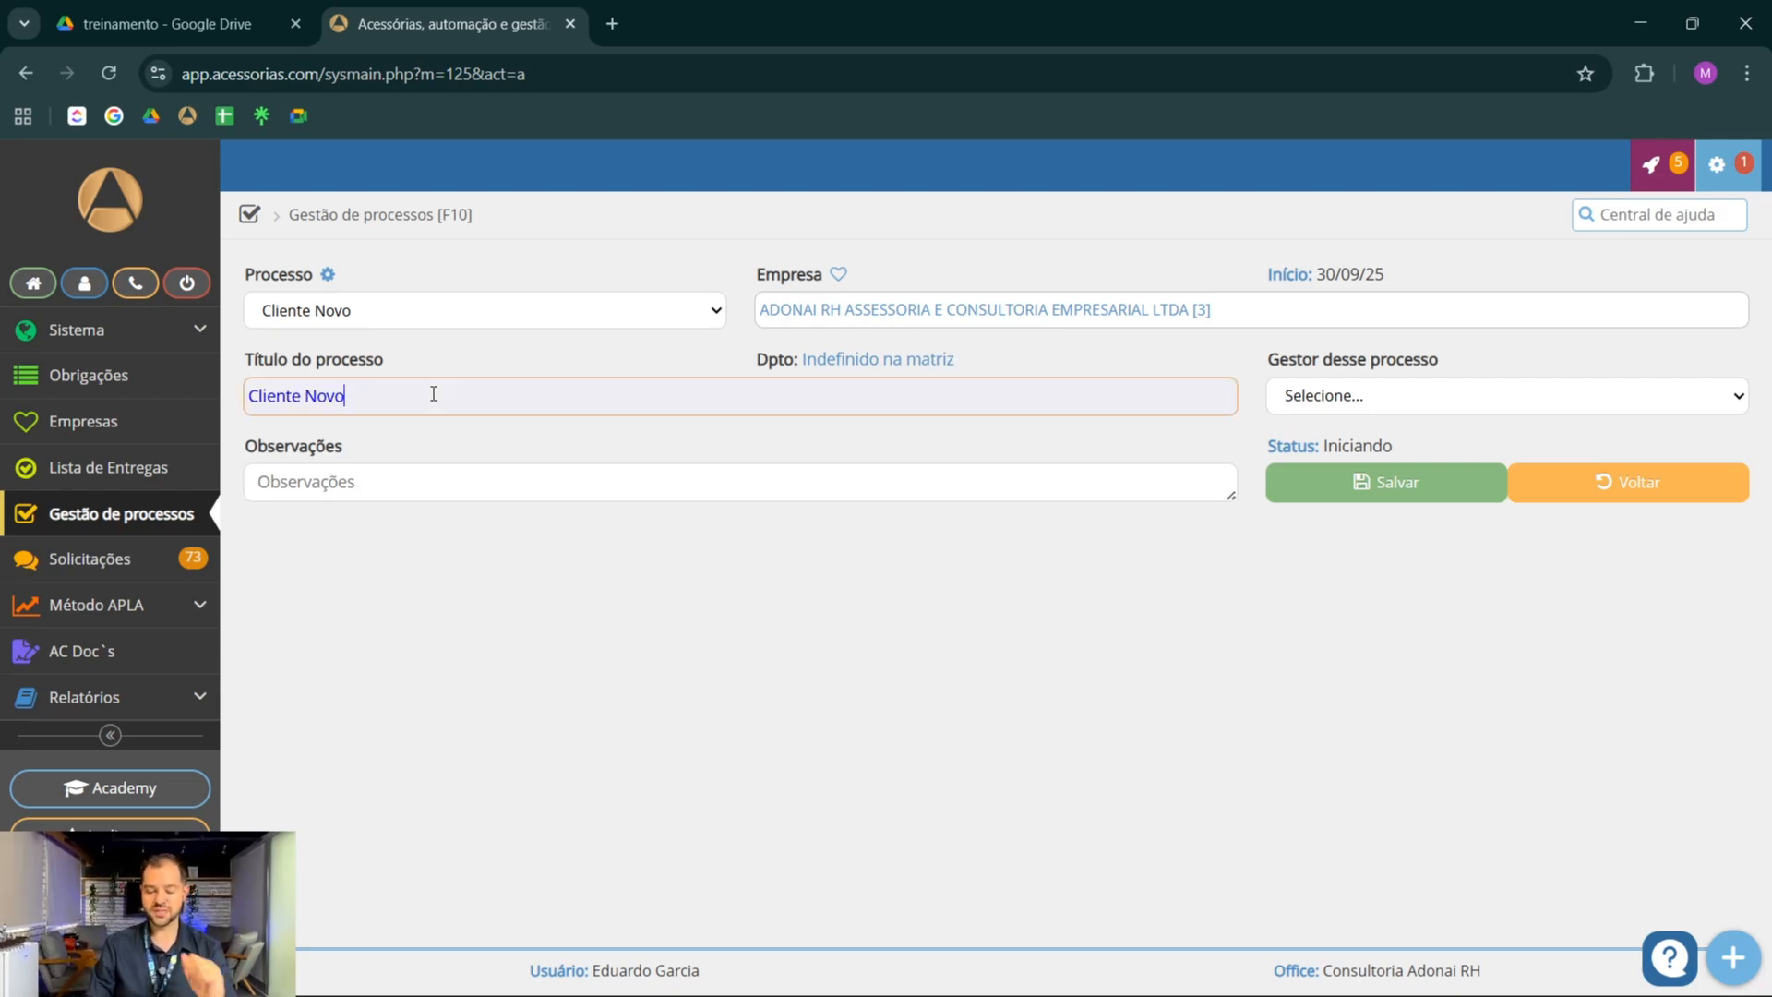
pyautogui.press('BackSpace')
pyautogui.press('BackSpace')
pyautogui.press('BackSpace')
pyautogui.press('BackSpace')
pyautogui.press('BackSpace')
pyautogui.press('BackSpace')
pyautogui.press('BackSpace')
pyautogui.press('BackSpace')
pyautogui.press('BackSpace')
pyautogui.press('BackSpace')
pyautogui.press('BackSpace')
pyautogui.press('BackSpace')
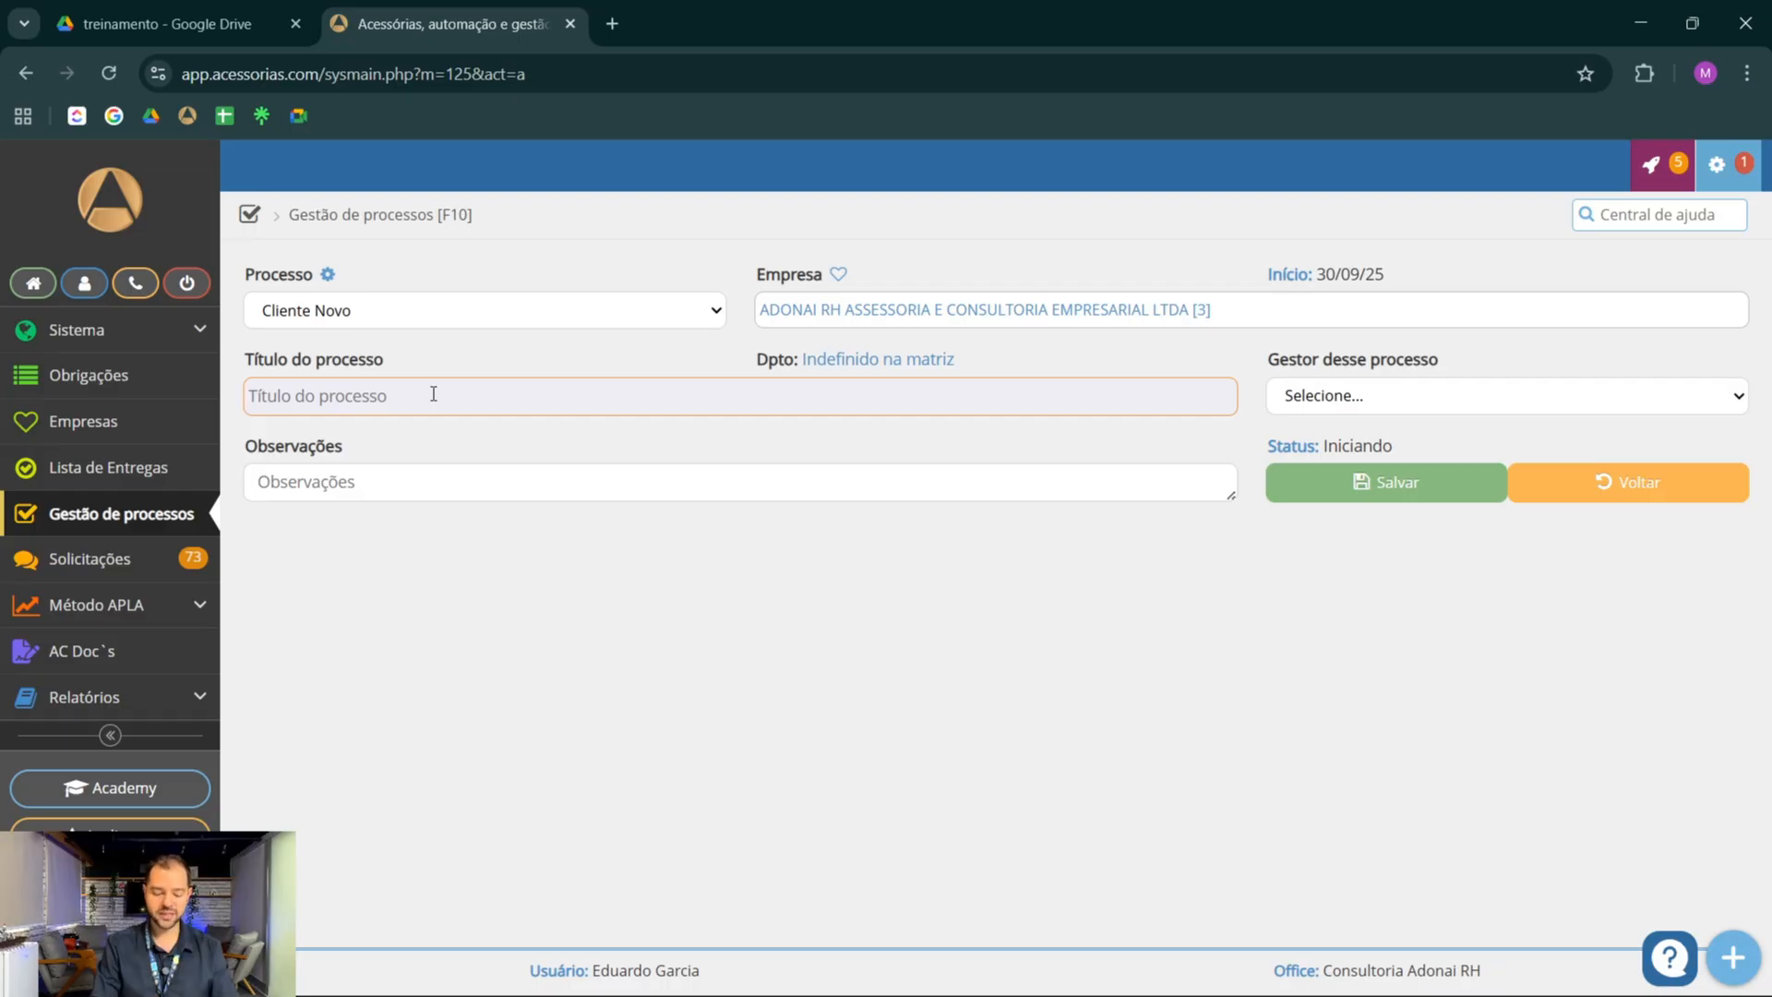
pyautogui.write('OR')
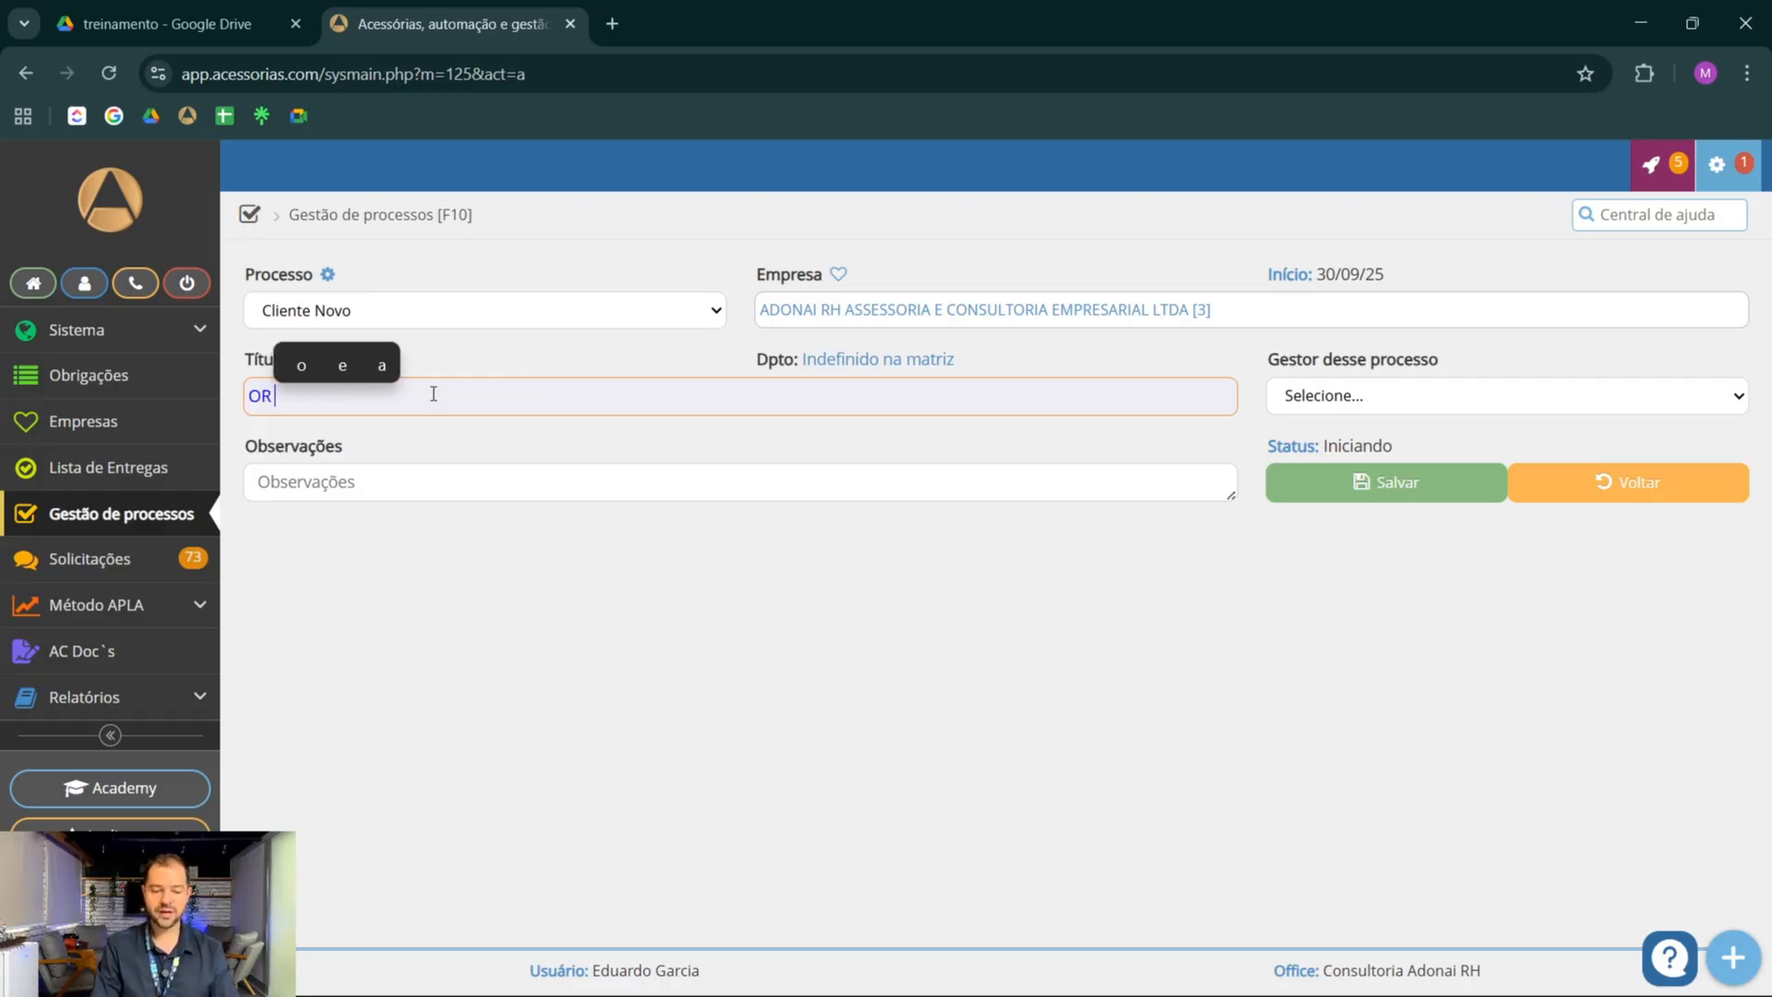
pyautogui.write(' XXXXX')
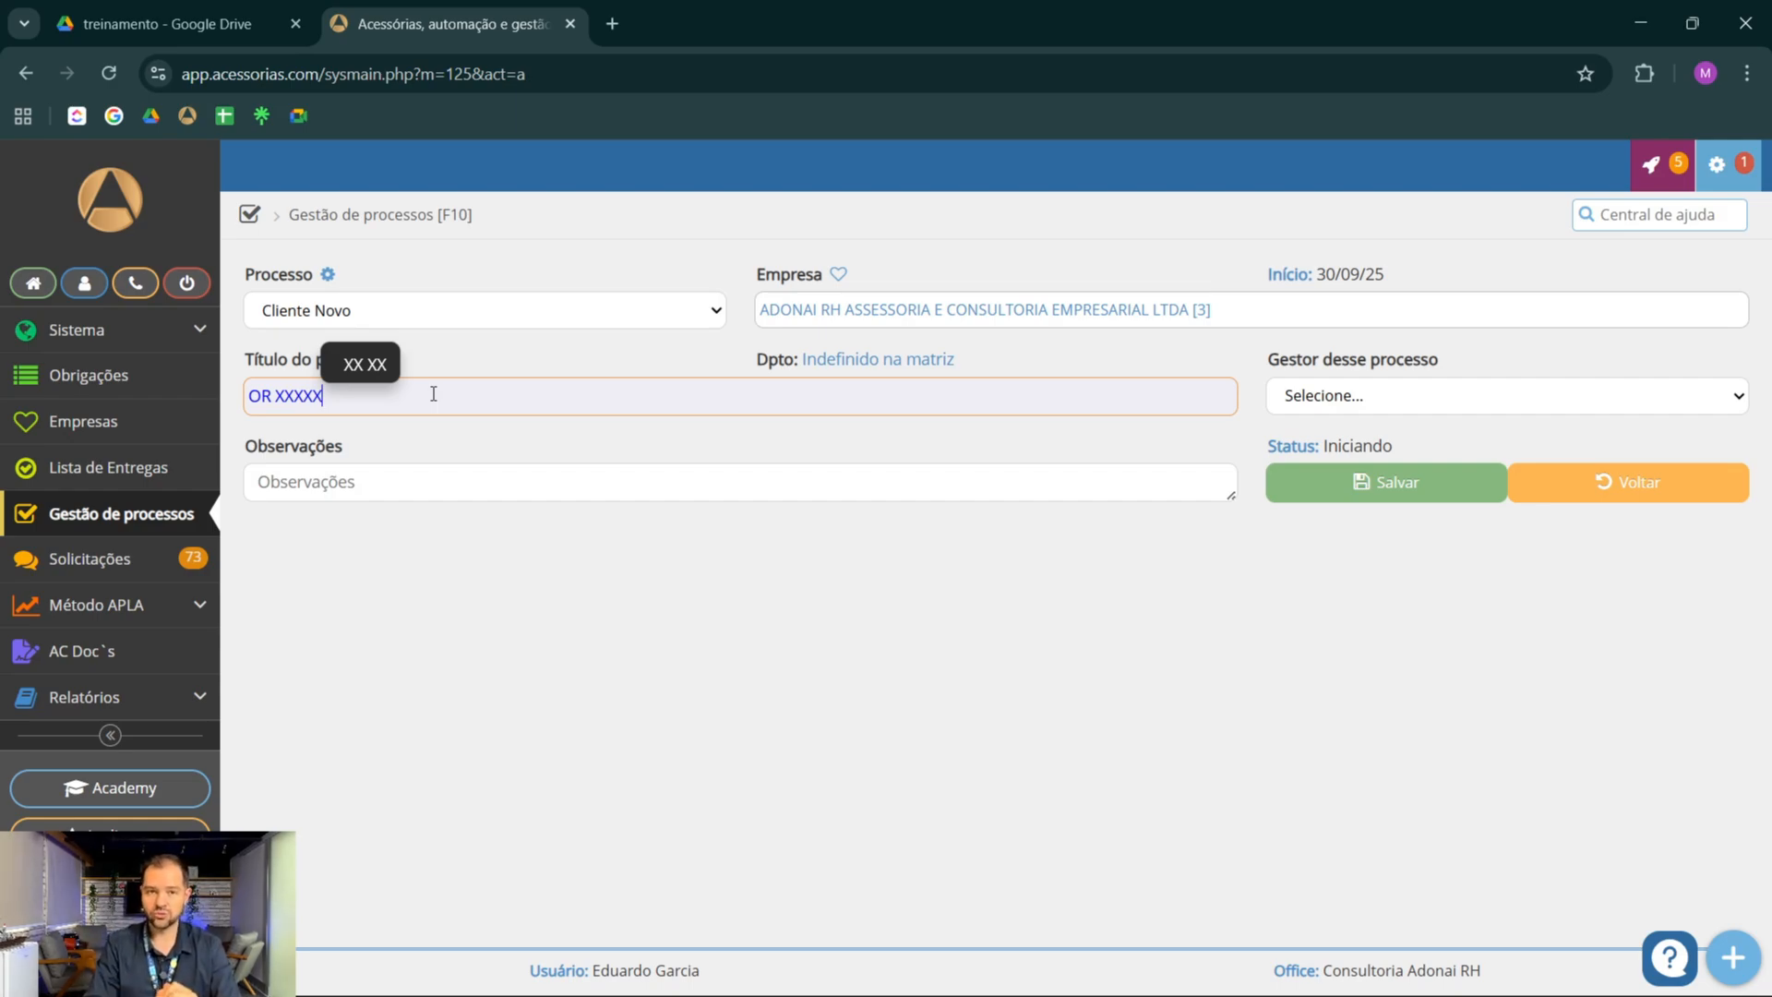
pyautogui.click(1360, 411)
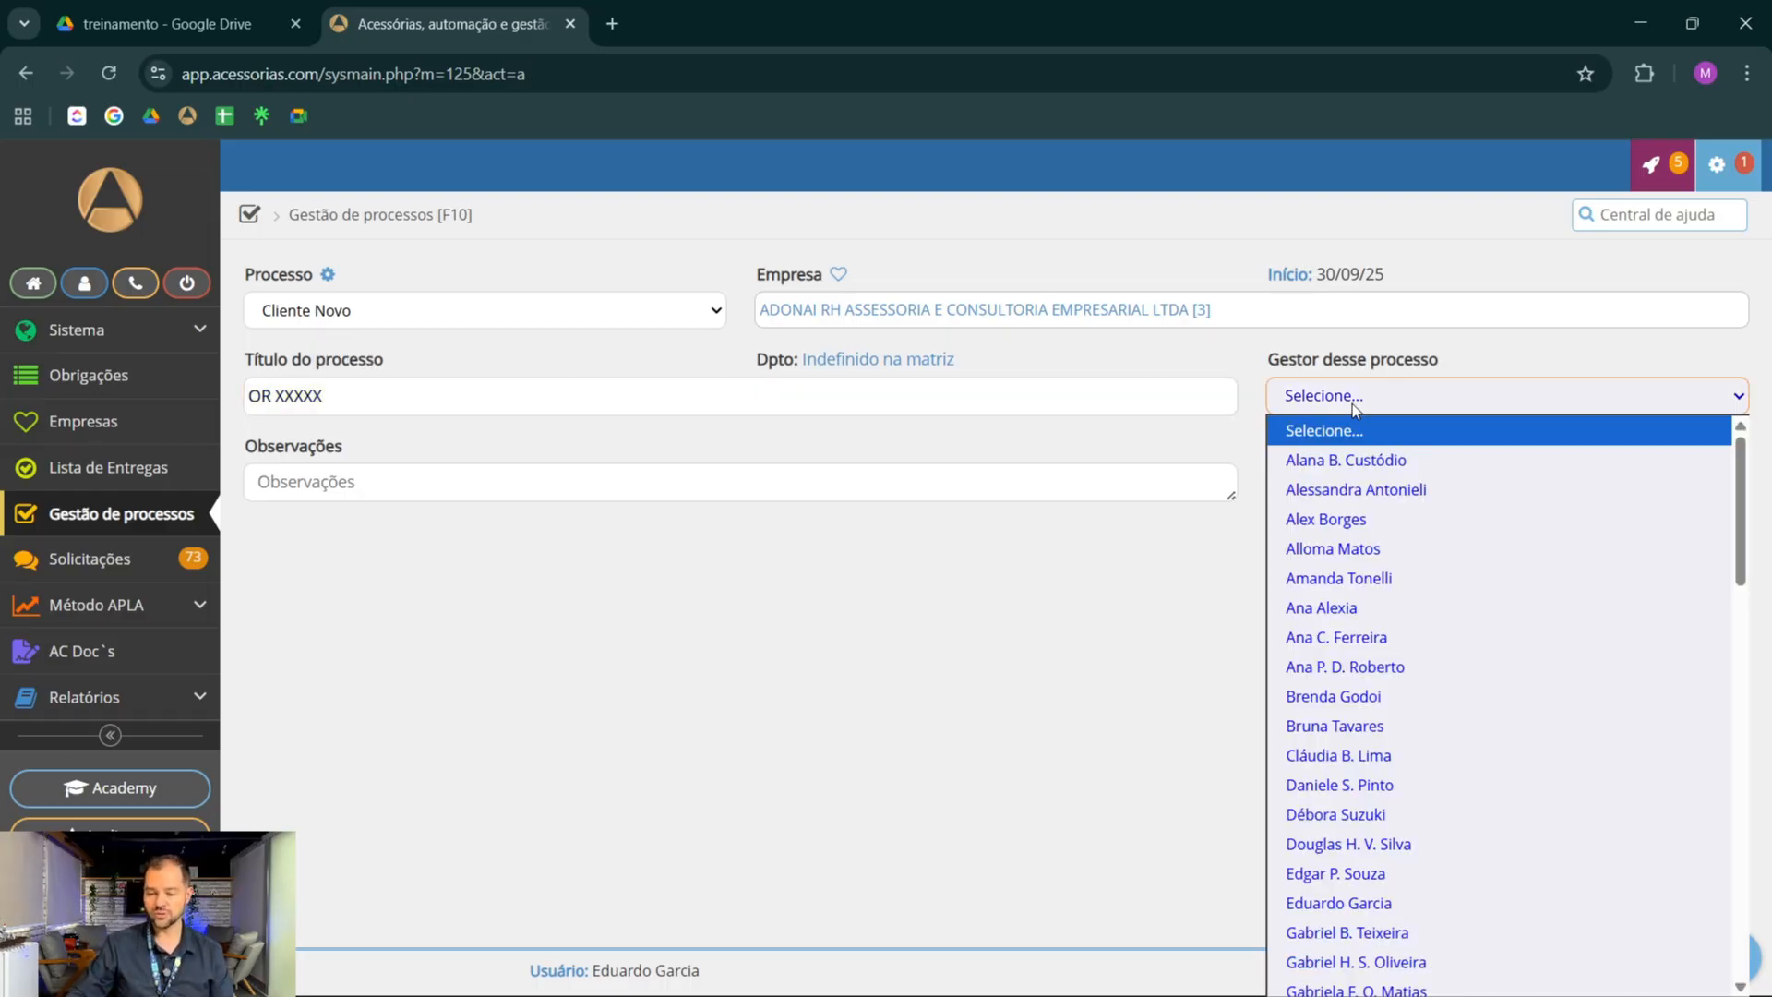
pyautogui.click(1381, 905)
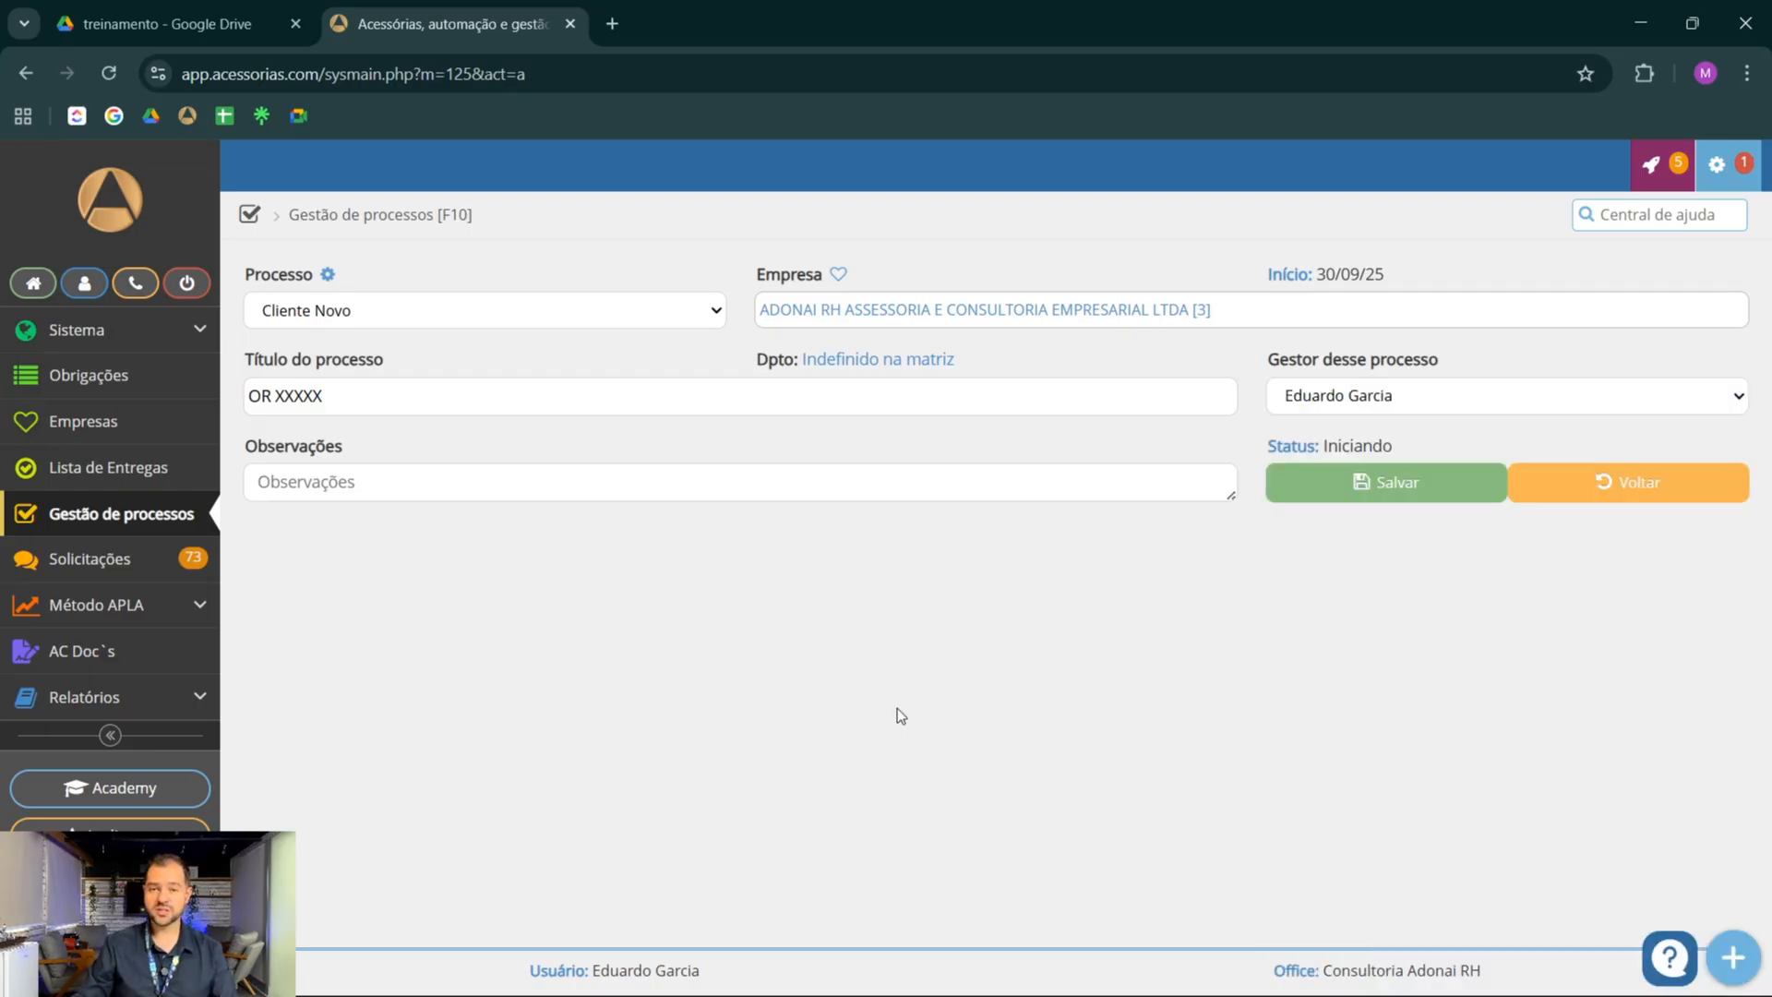
# Enter the observation lines "Nome do contratado", "Data de início" and "......", and save the process
pyautogui.click(703, 484)
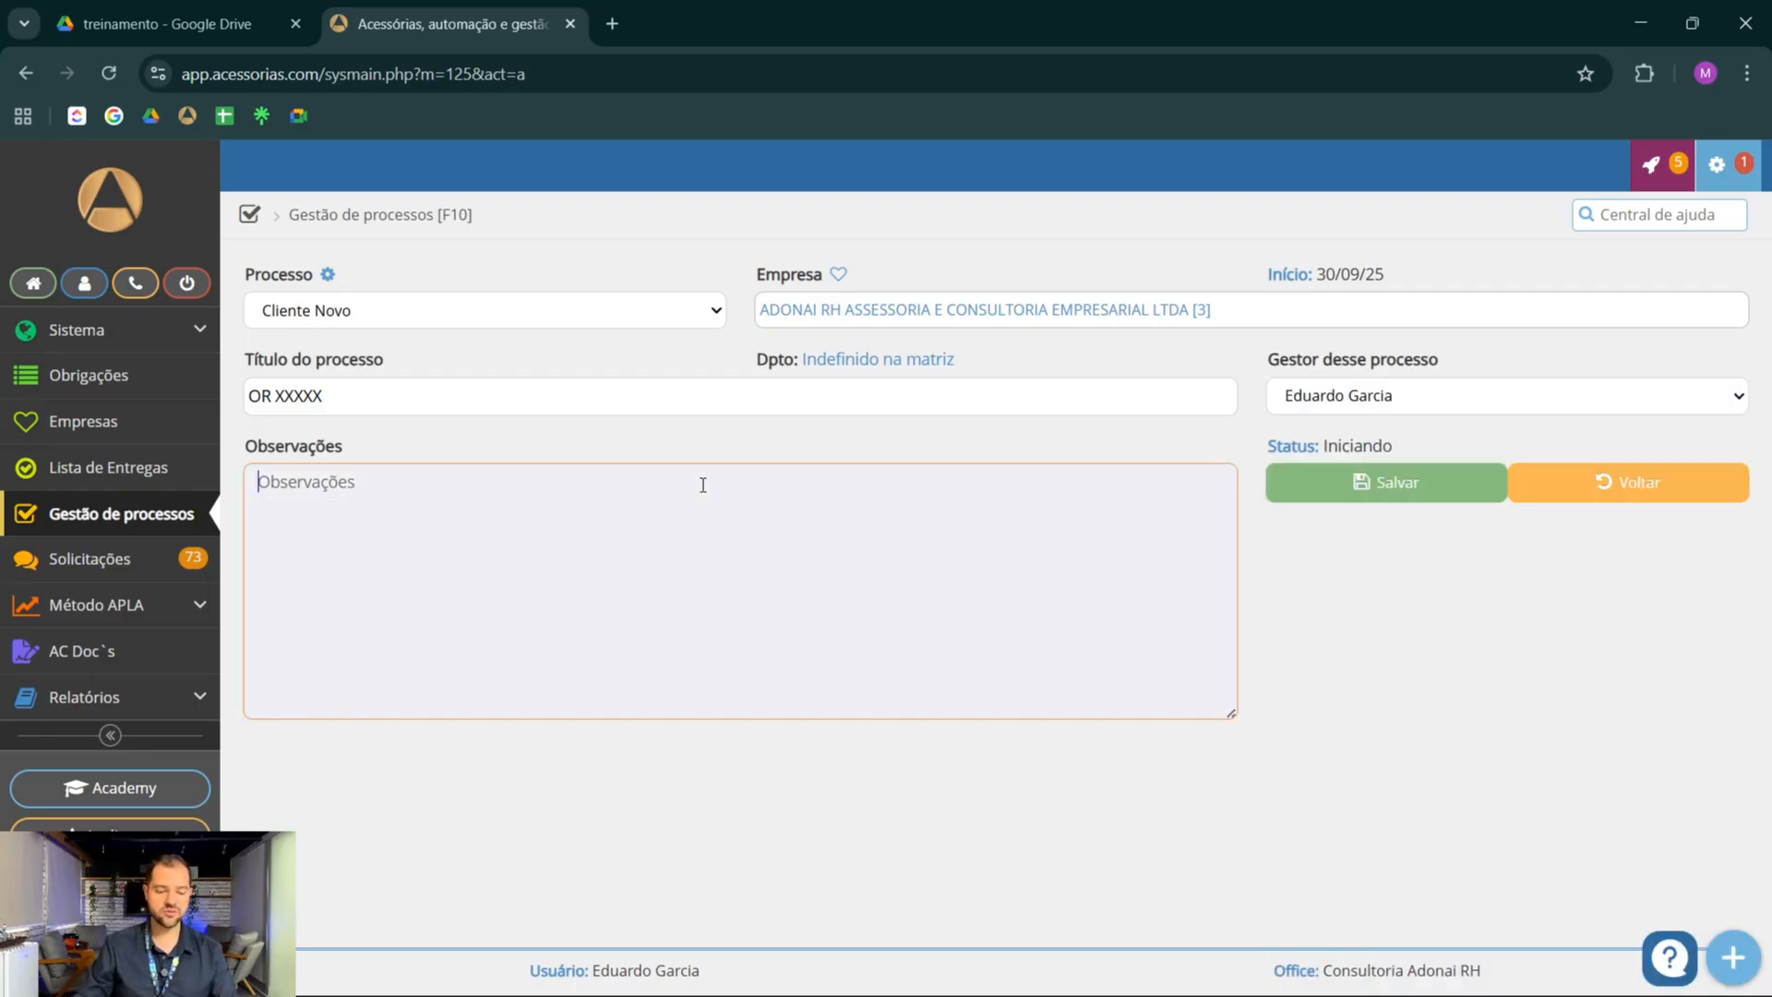
pyautogui.write('Nome do')
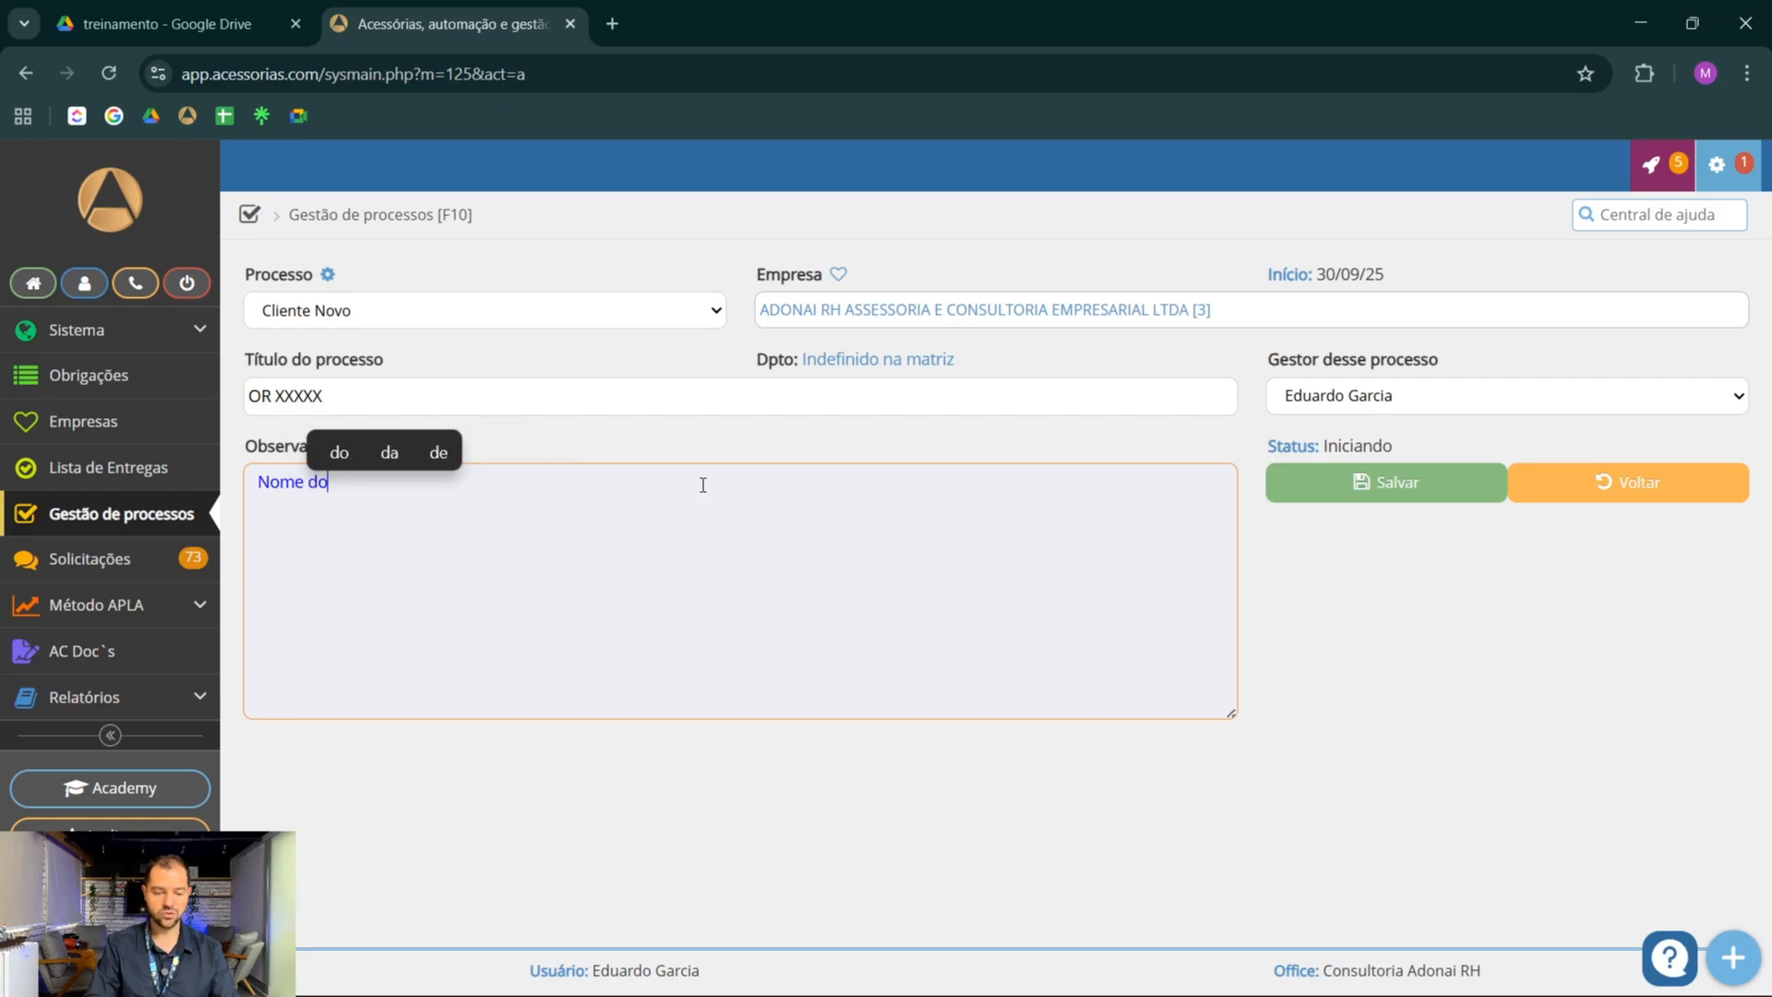
pyautogui.write(' contratado')
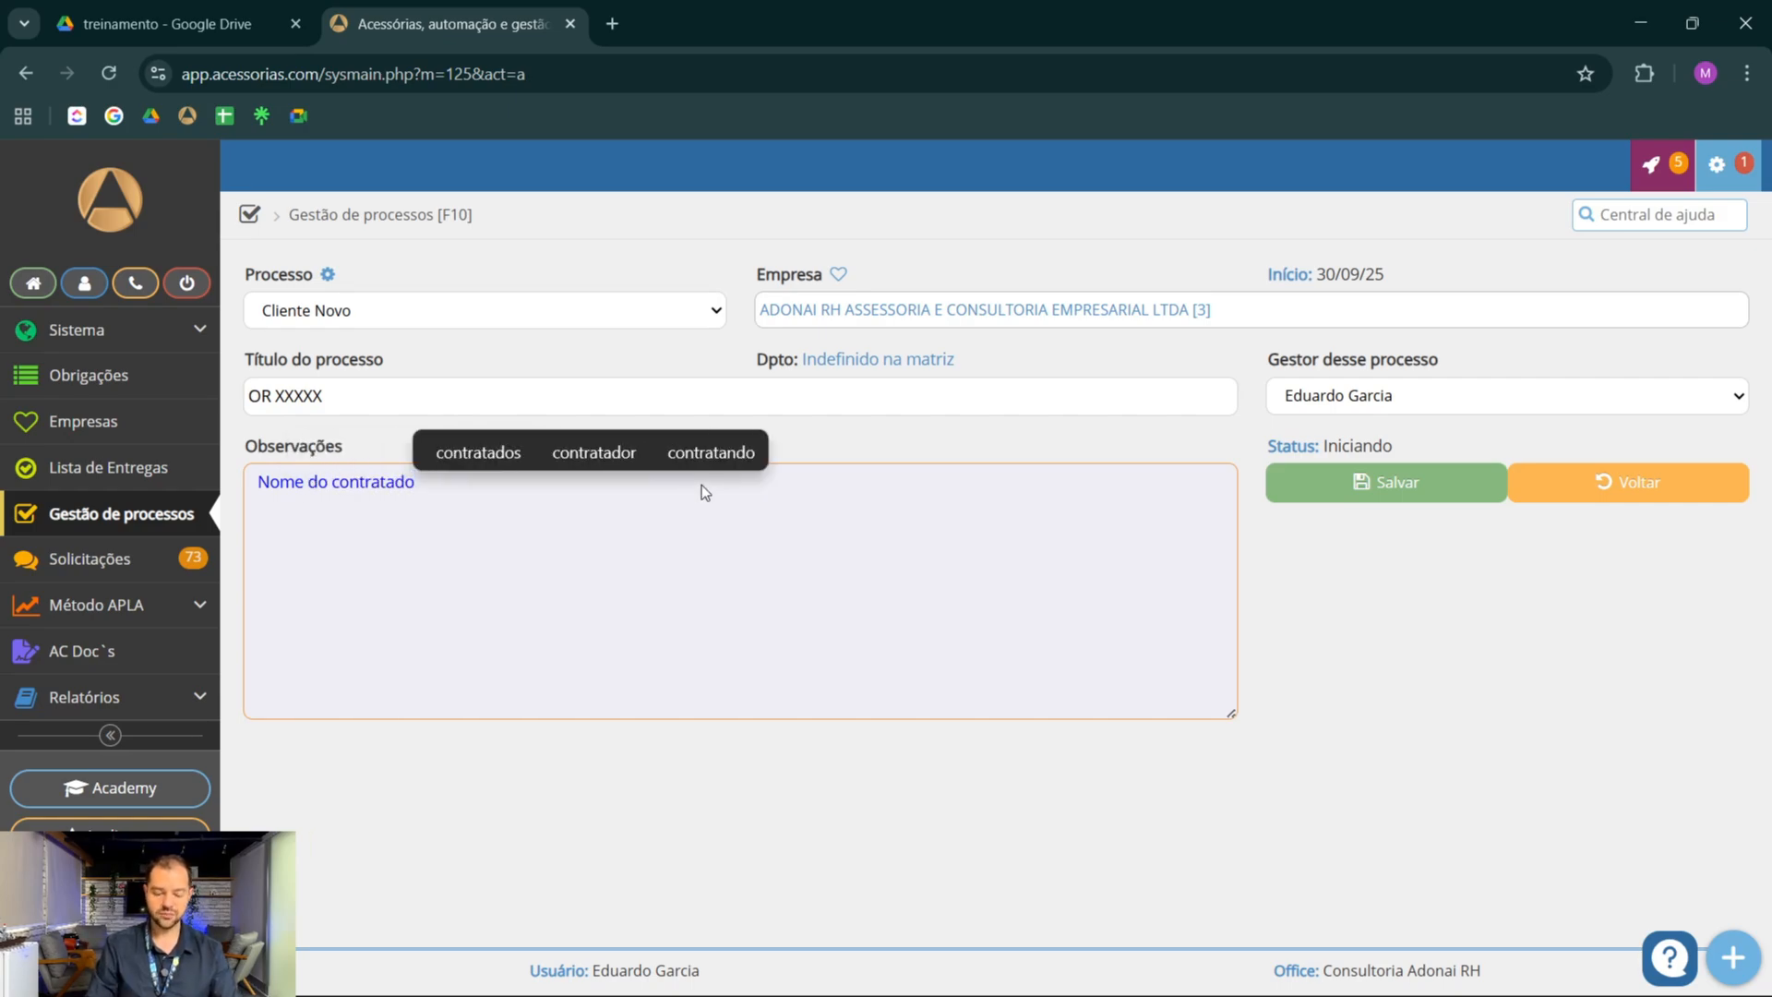
pyautogui.press('Return')
pyautogui.write('Data de i')
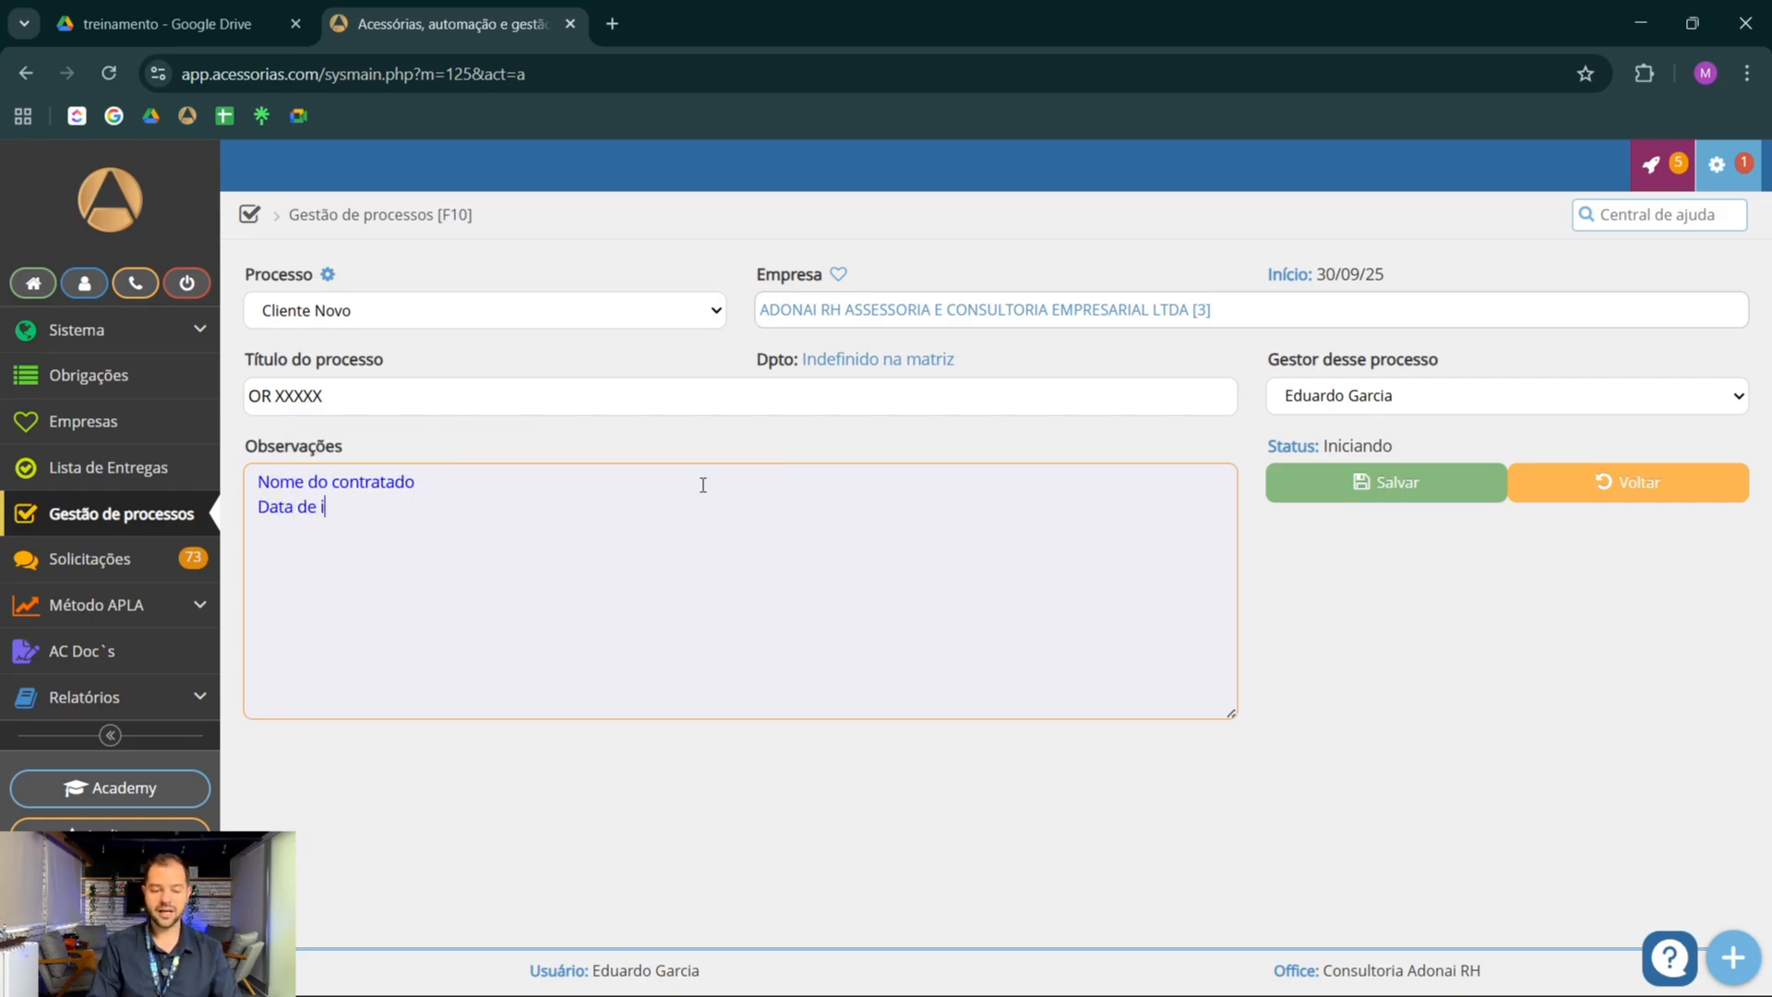
pyautogui.write('nício')
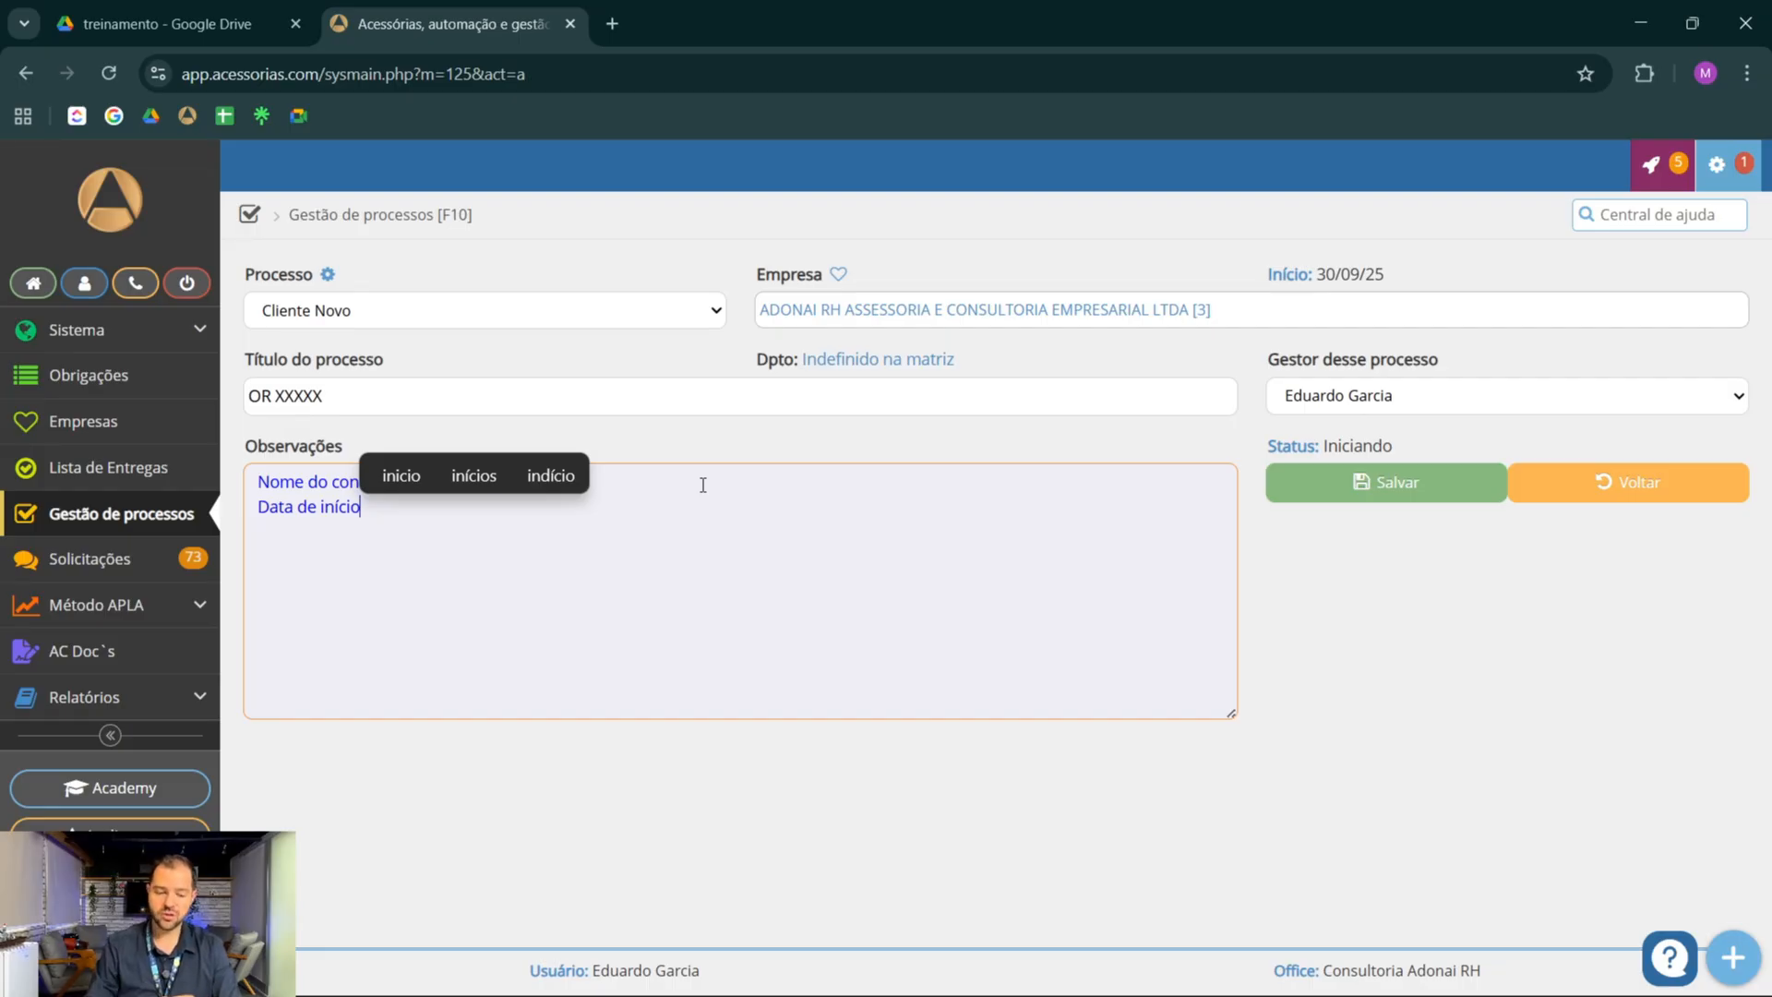
pyautogui.press('Return')
pyautogui.write('......')
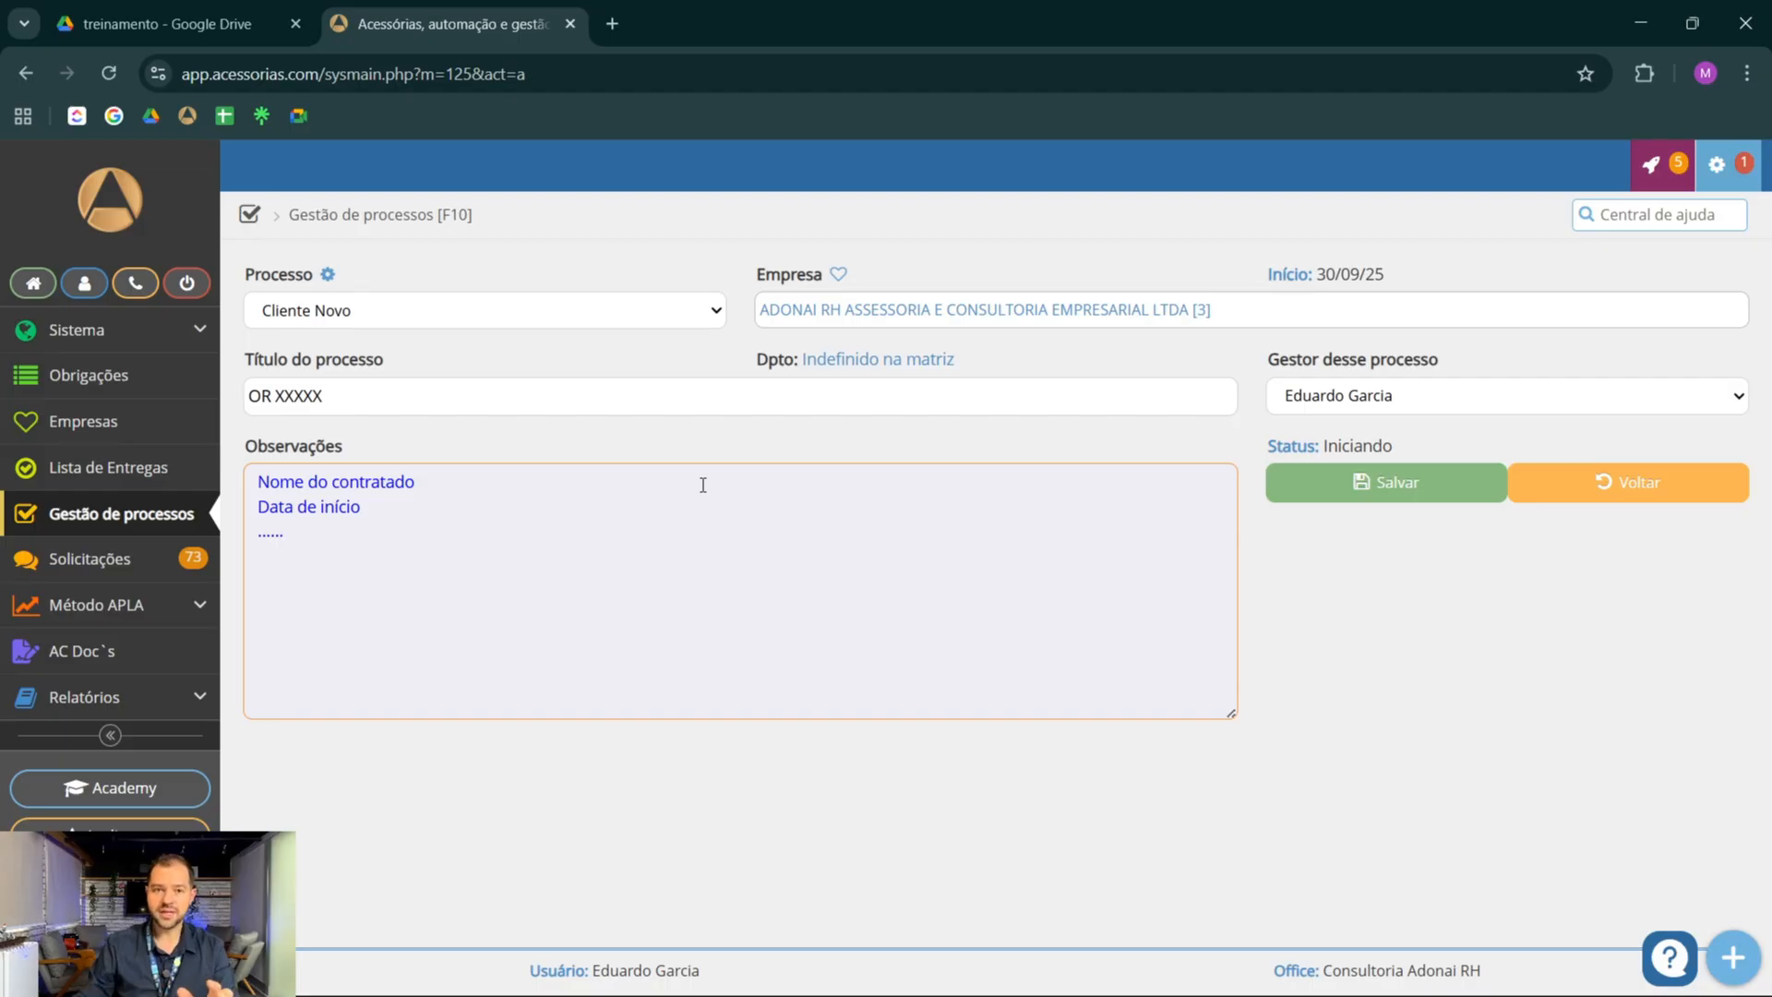
pyautogui.click(1366, 490)
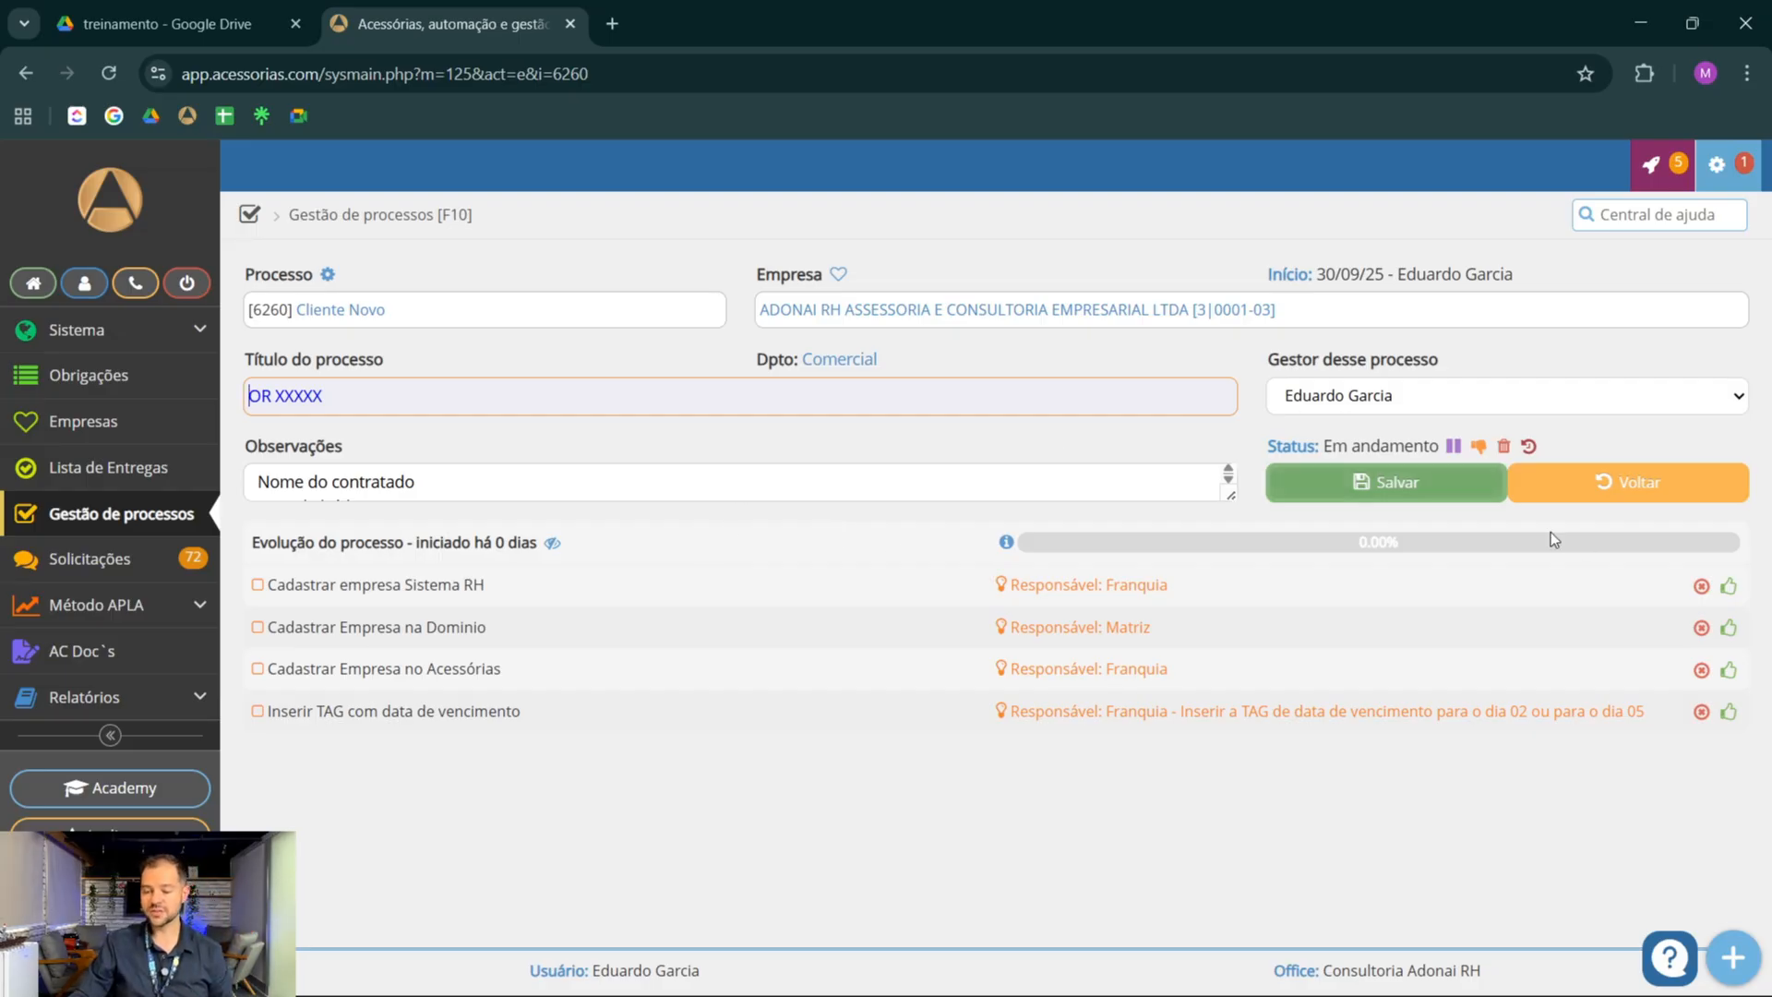
# Mark the tasks Cadastrar empresa Sistema RH, Cadastrar Empresa no Acessórias and Inserir TAG com data de vencimento as done
pyautogui.click(1729, 589)
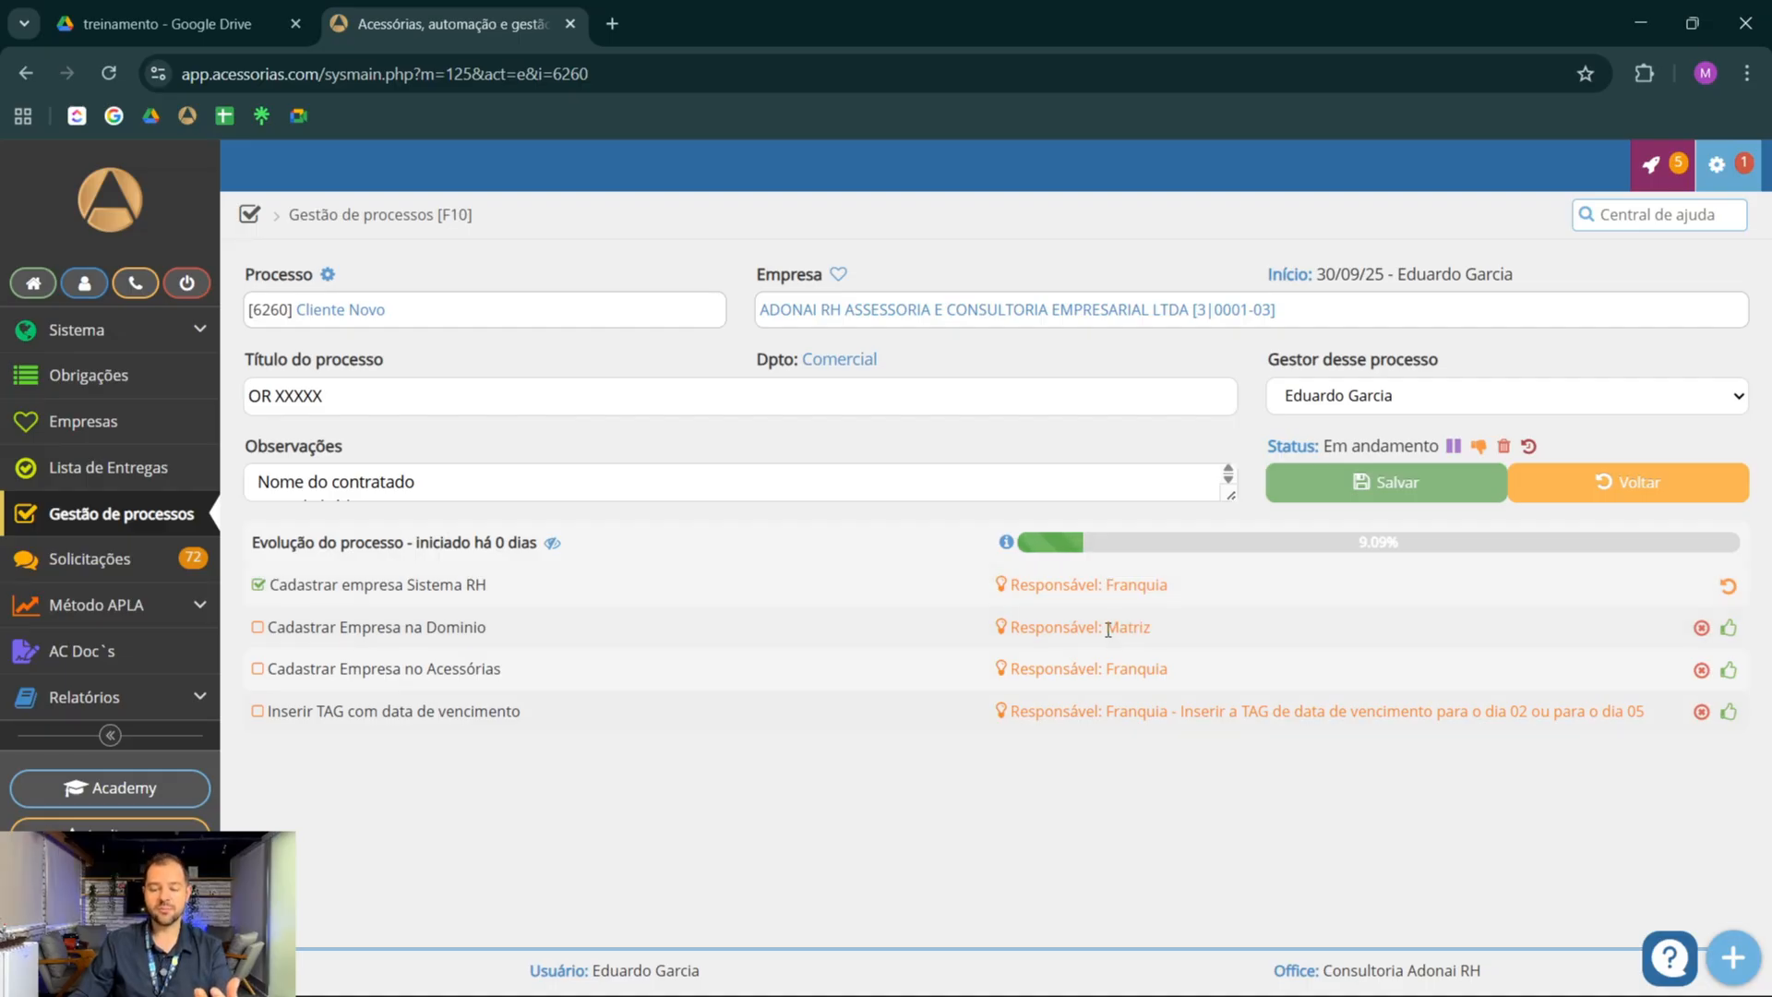
pyautogui.moveTo(1107, 627); pyautogui.dragTo(1153, 630)
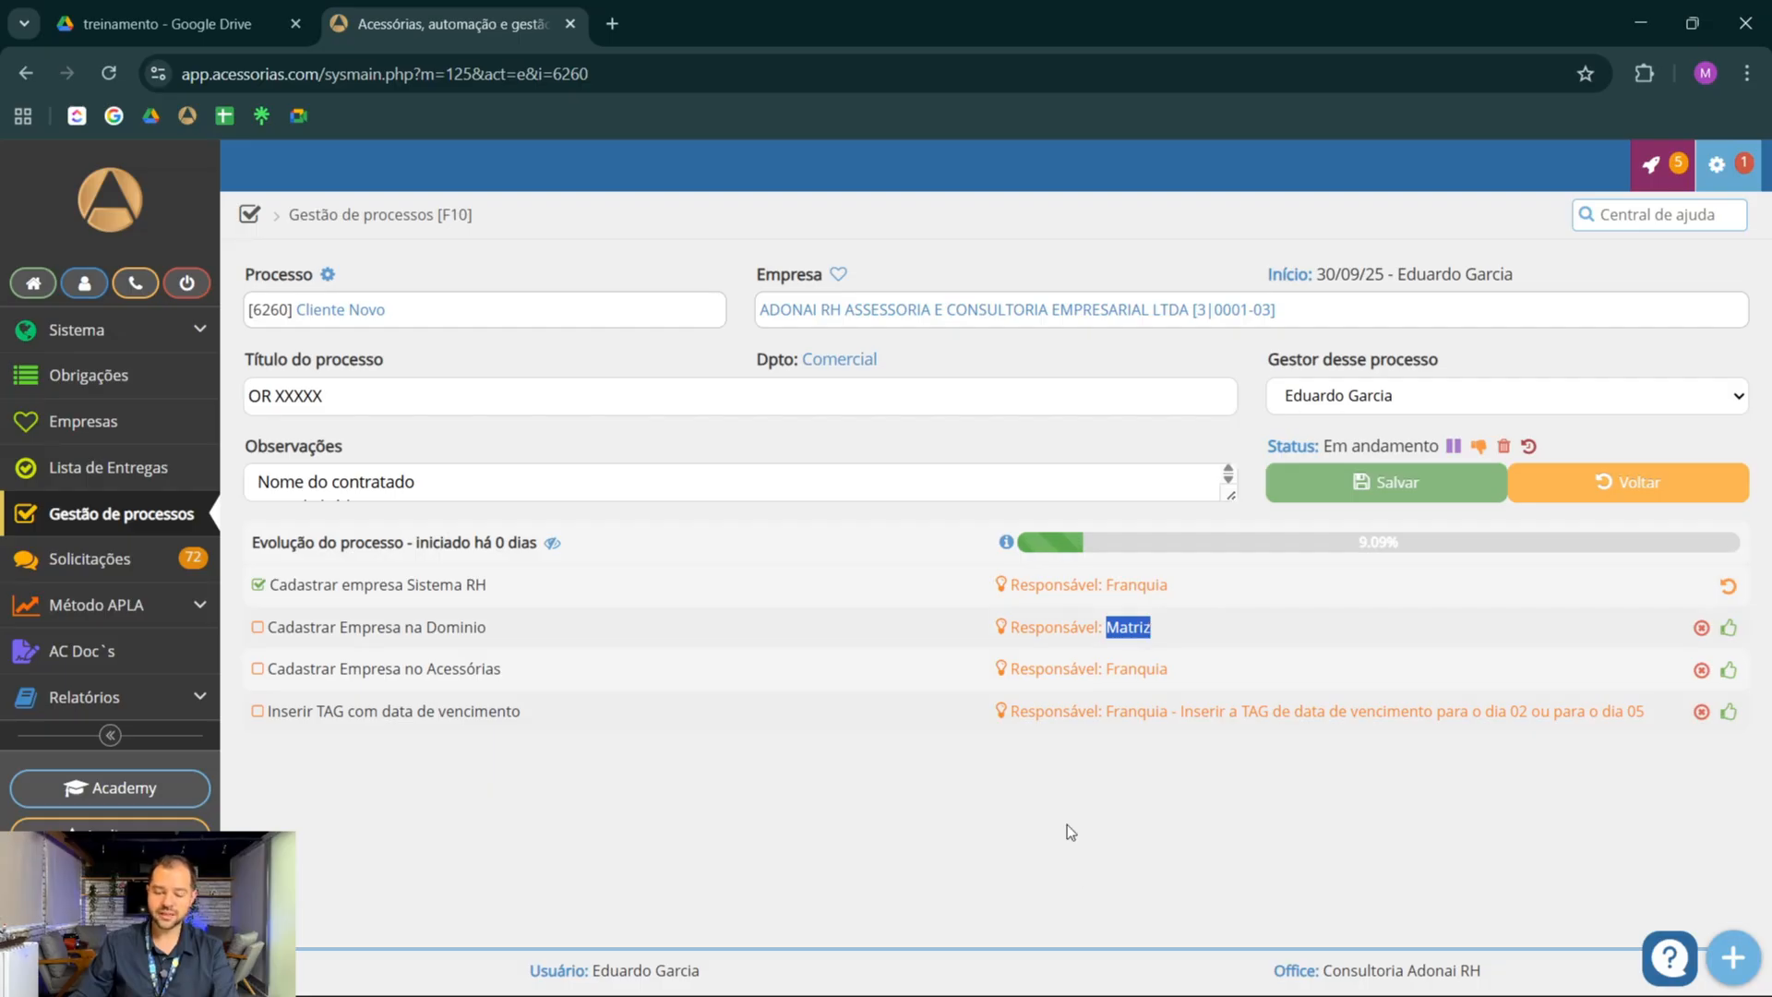
pyautogui.click(1093, 849)
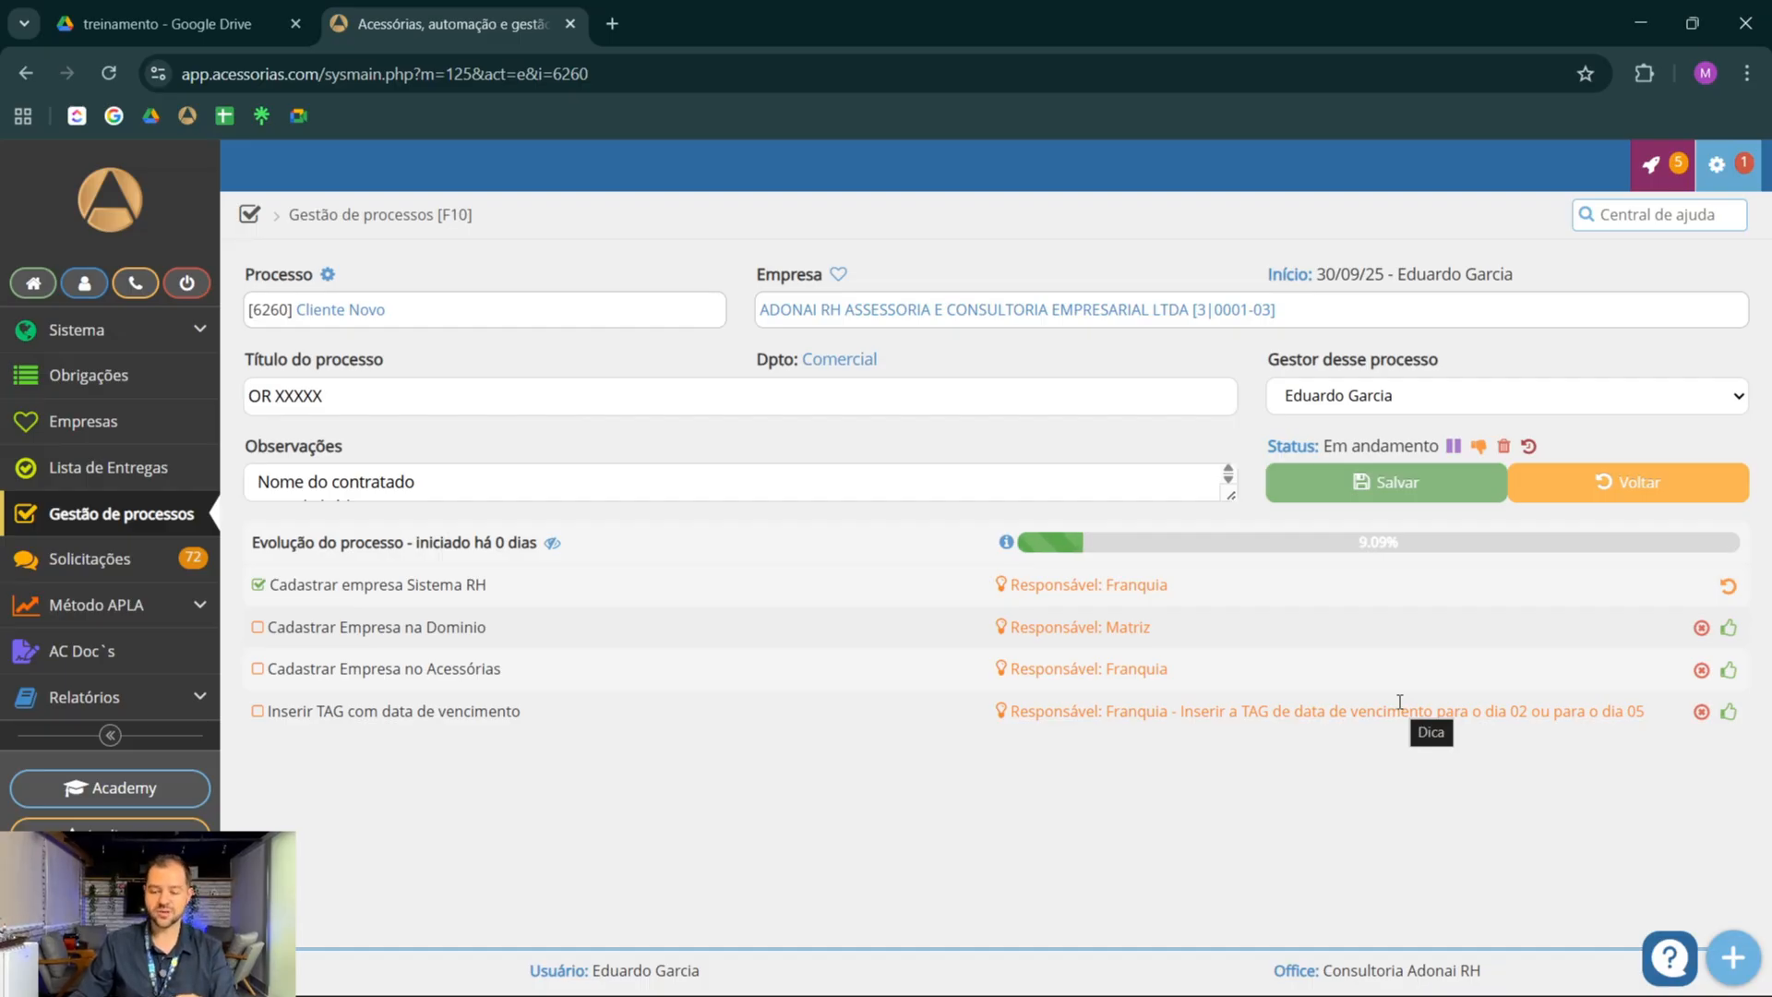
pyautogui.click(1730, 671)
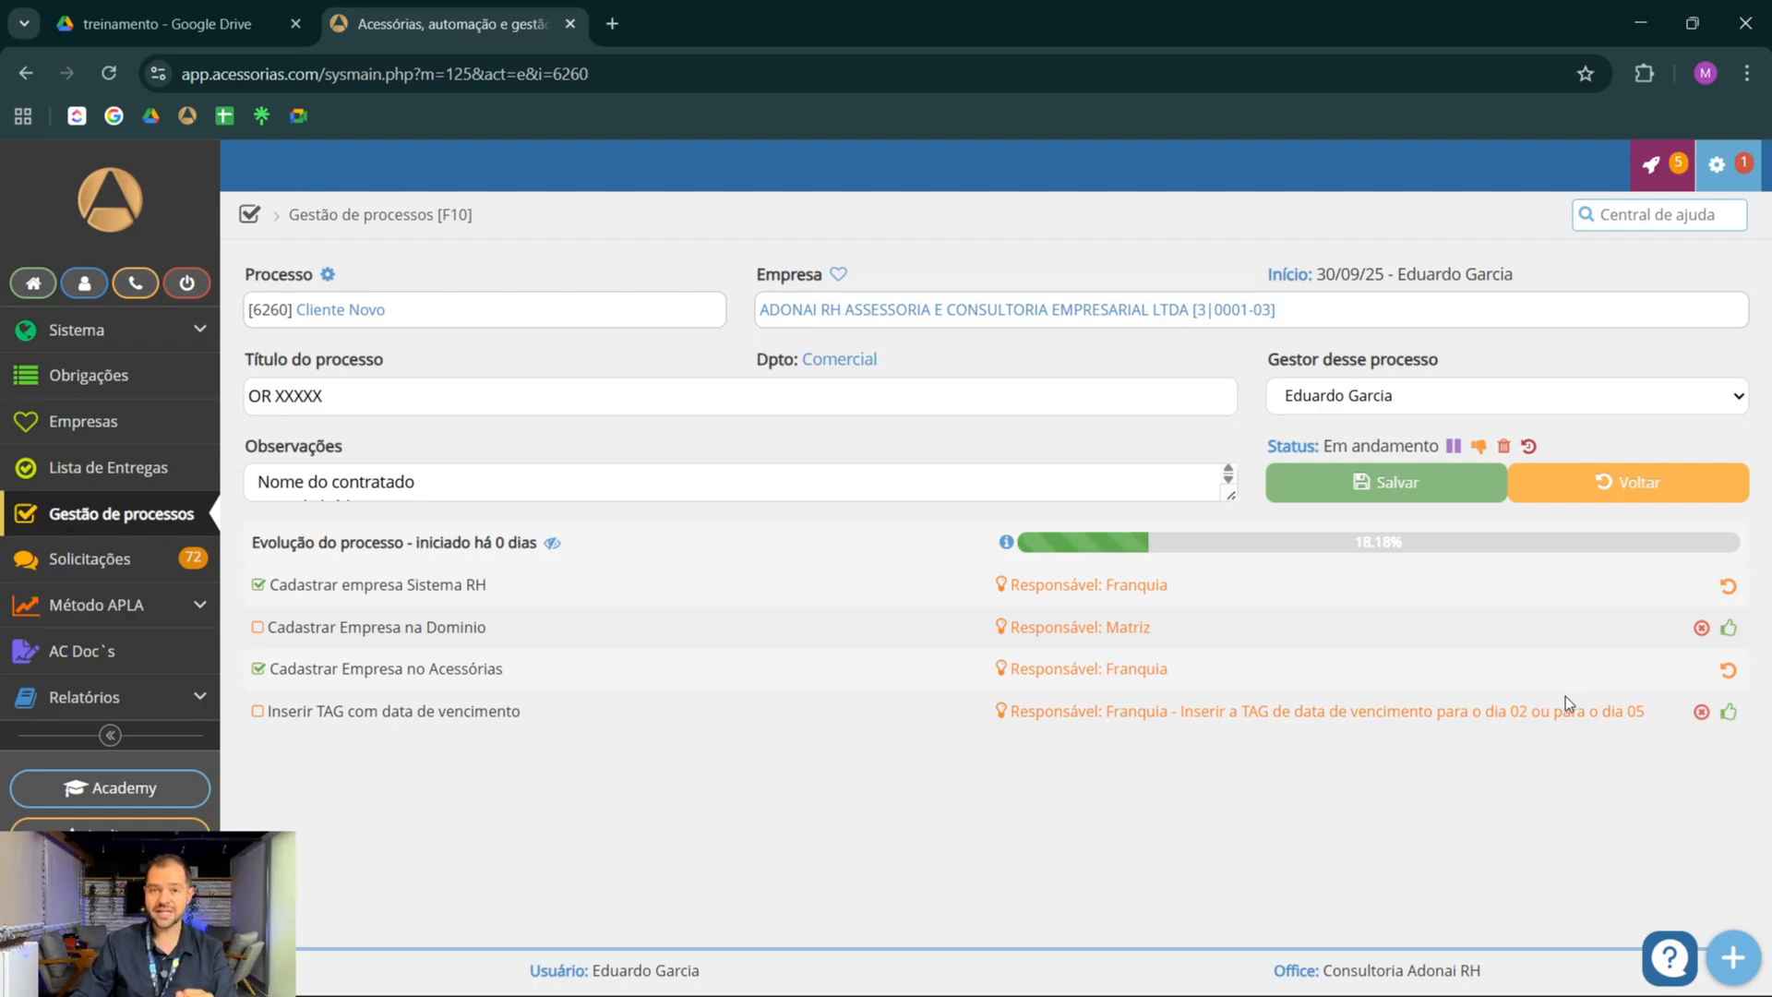
pyautogui.click(1731, 716)
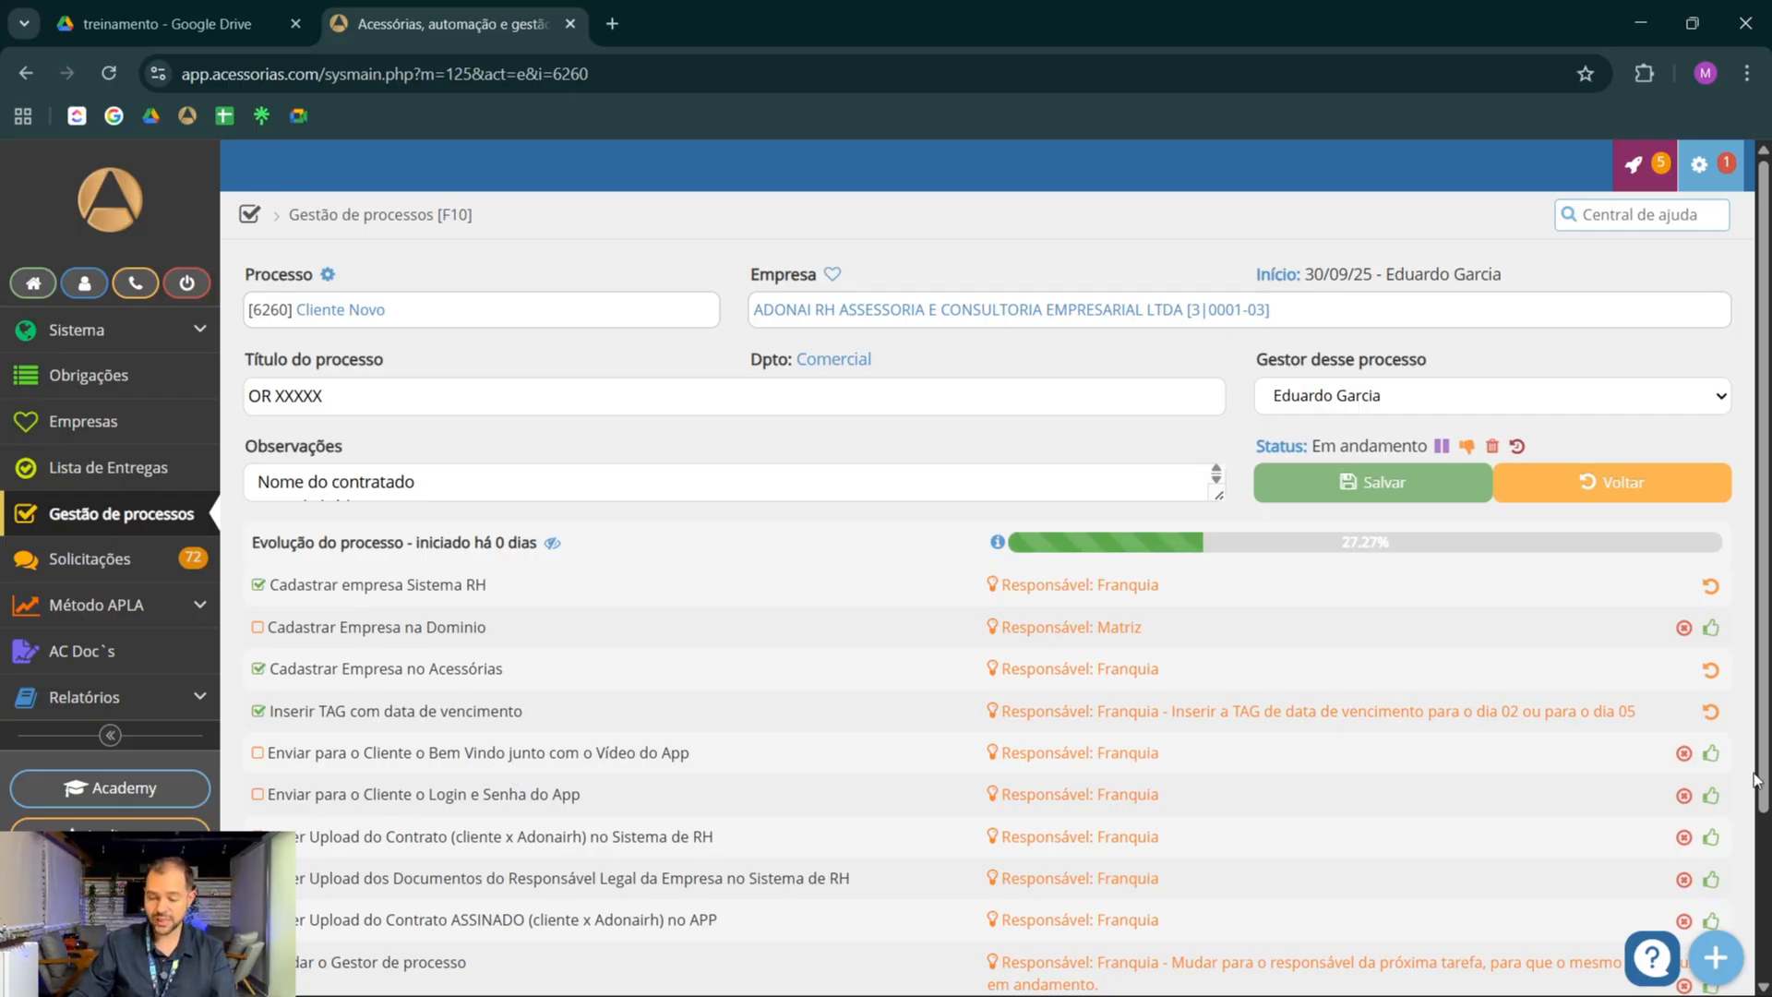
# Mark the two Enviar para o Cliente tasks and the contract and legal representative document uploads to Sistema de RH as done
pyautogui.click(1713, 757)
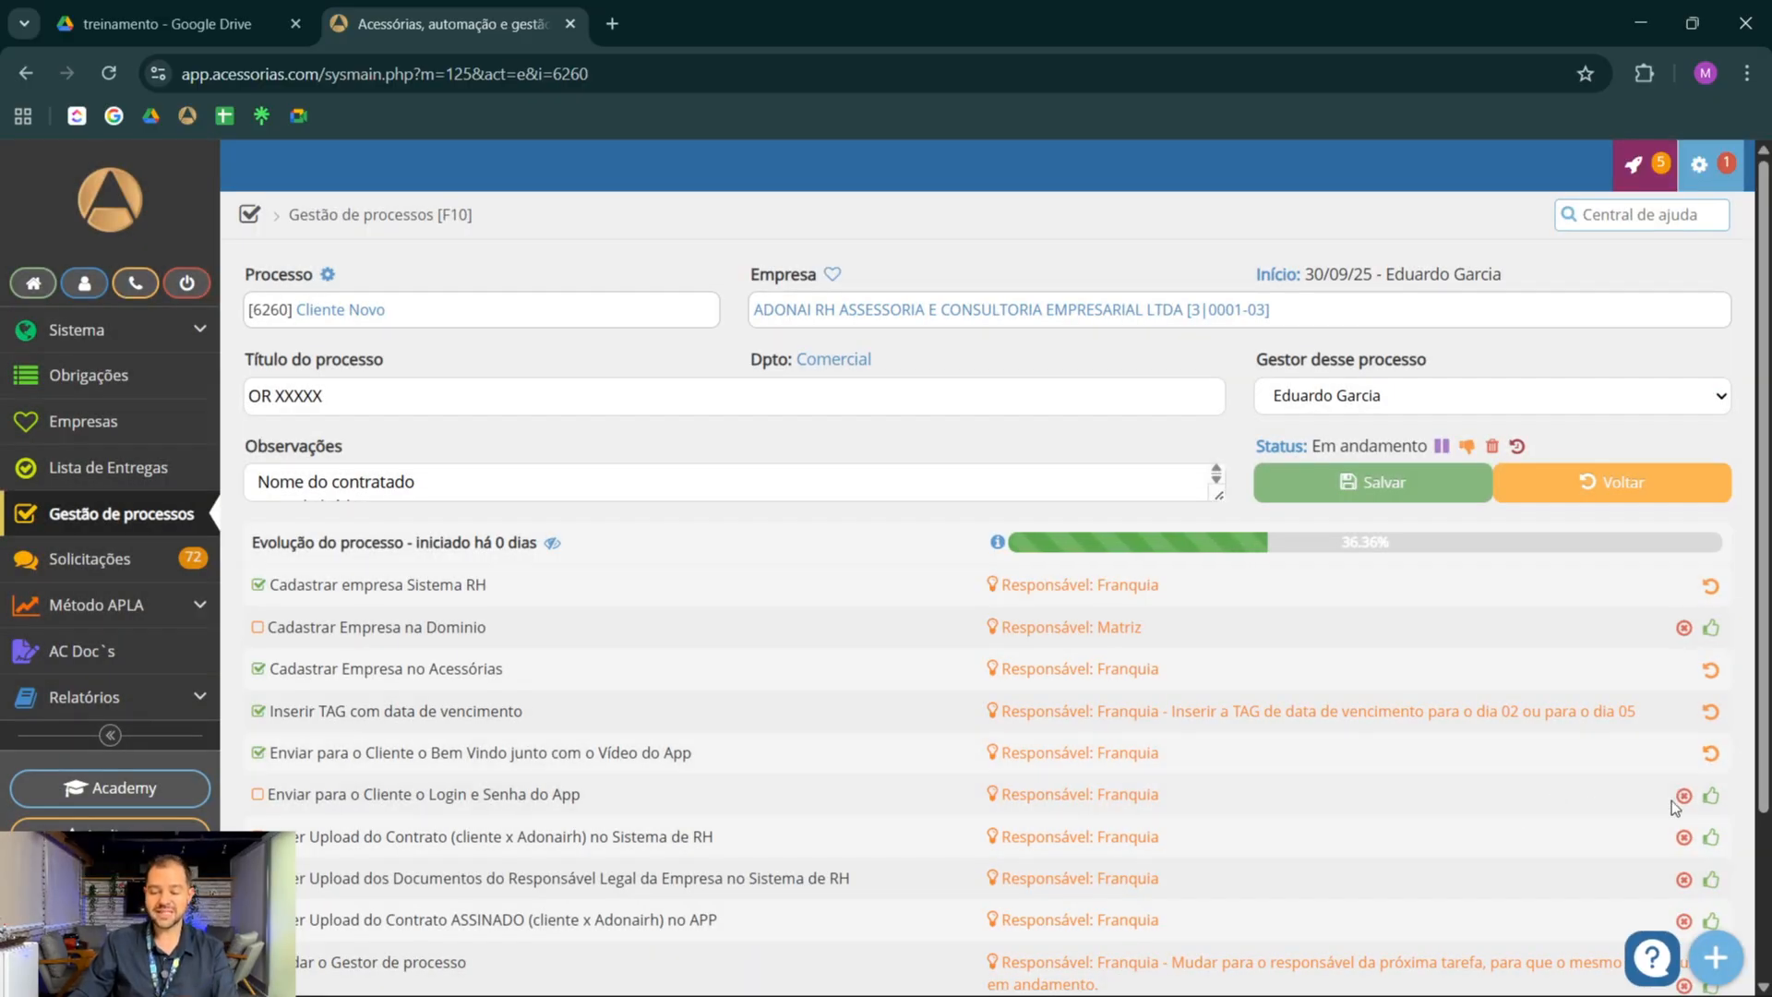
pyautogui.click(1710, 798)
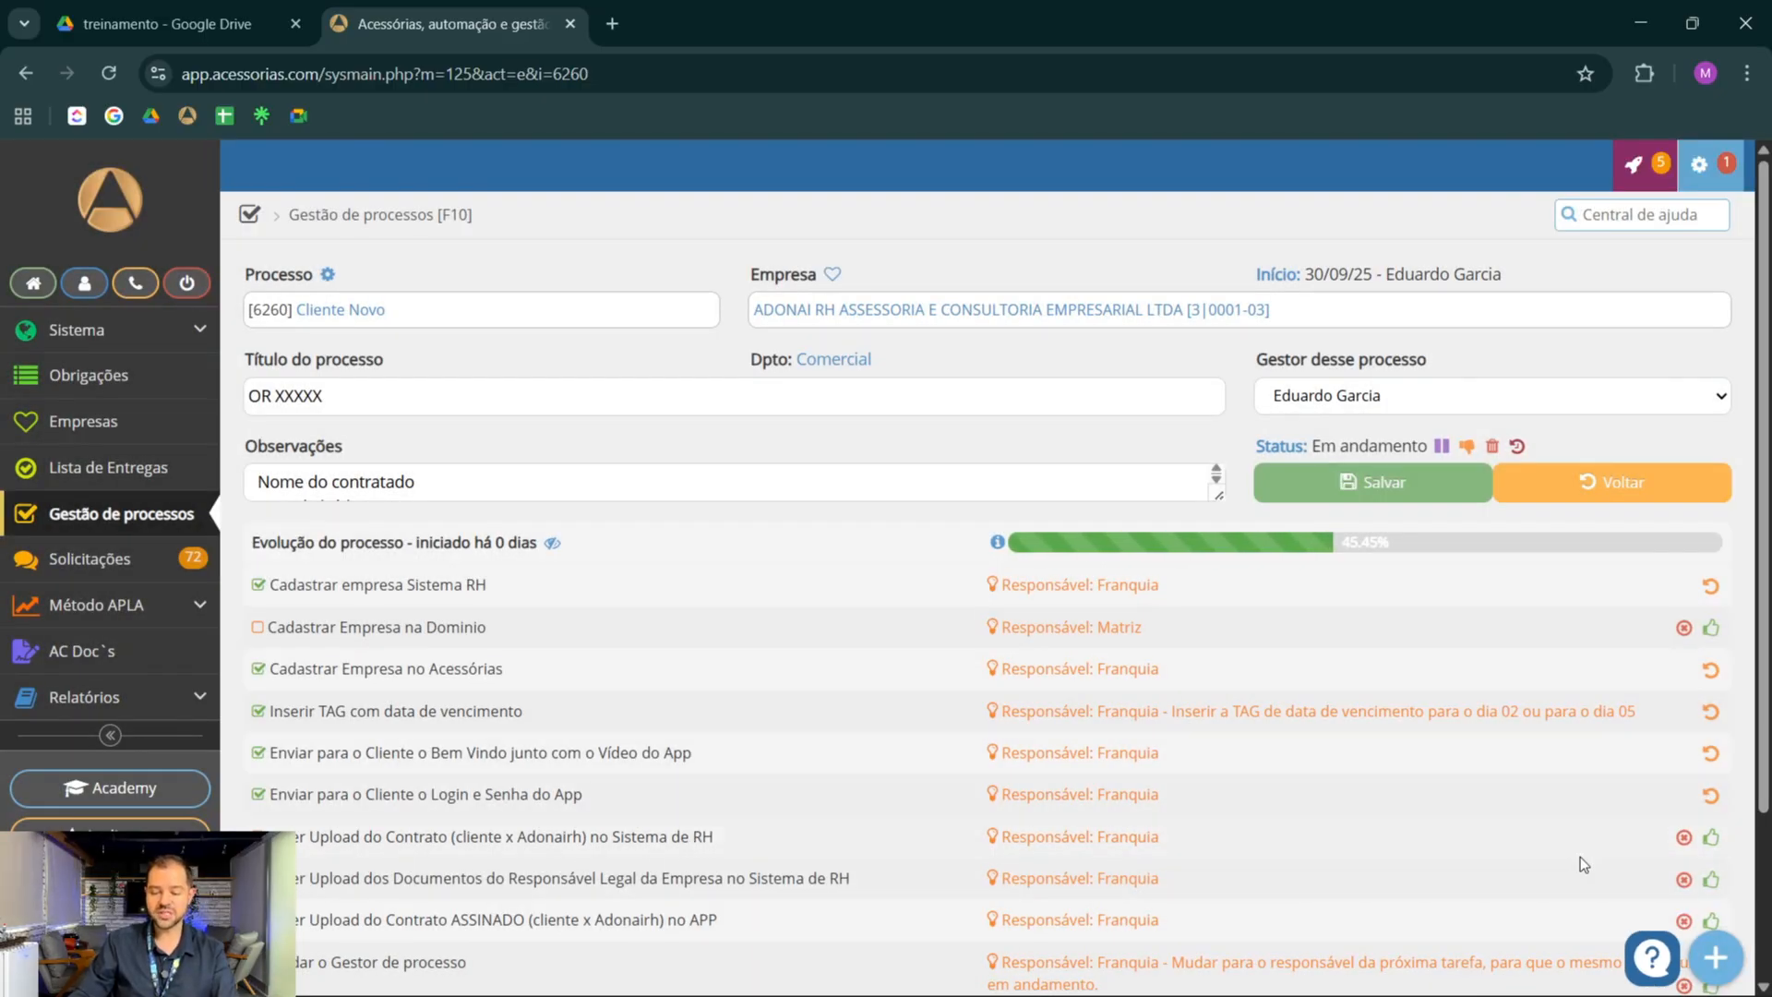
pyautogui.click(1712, 838)
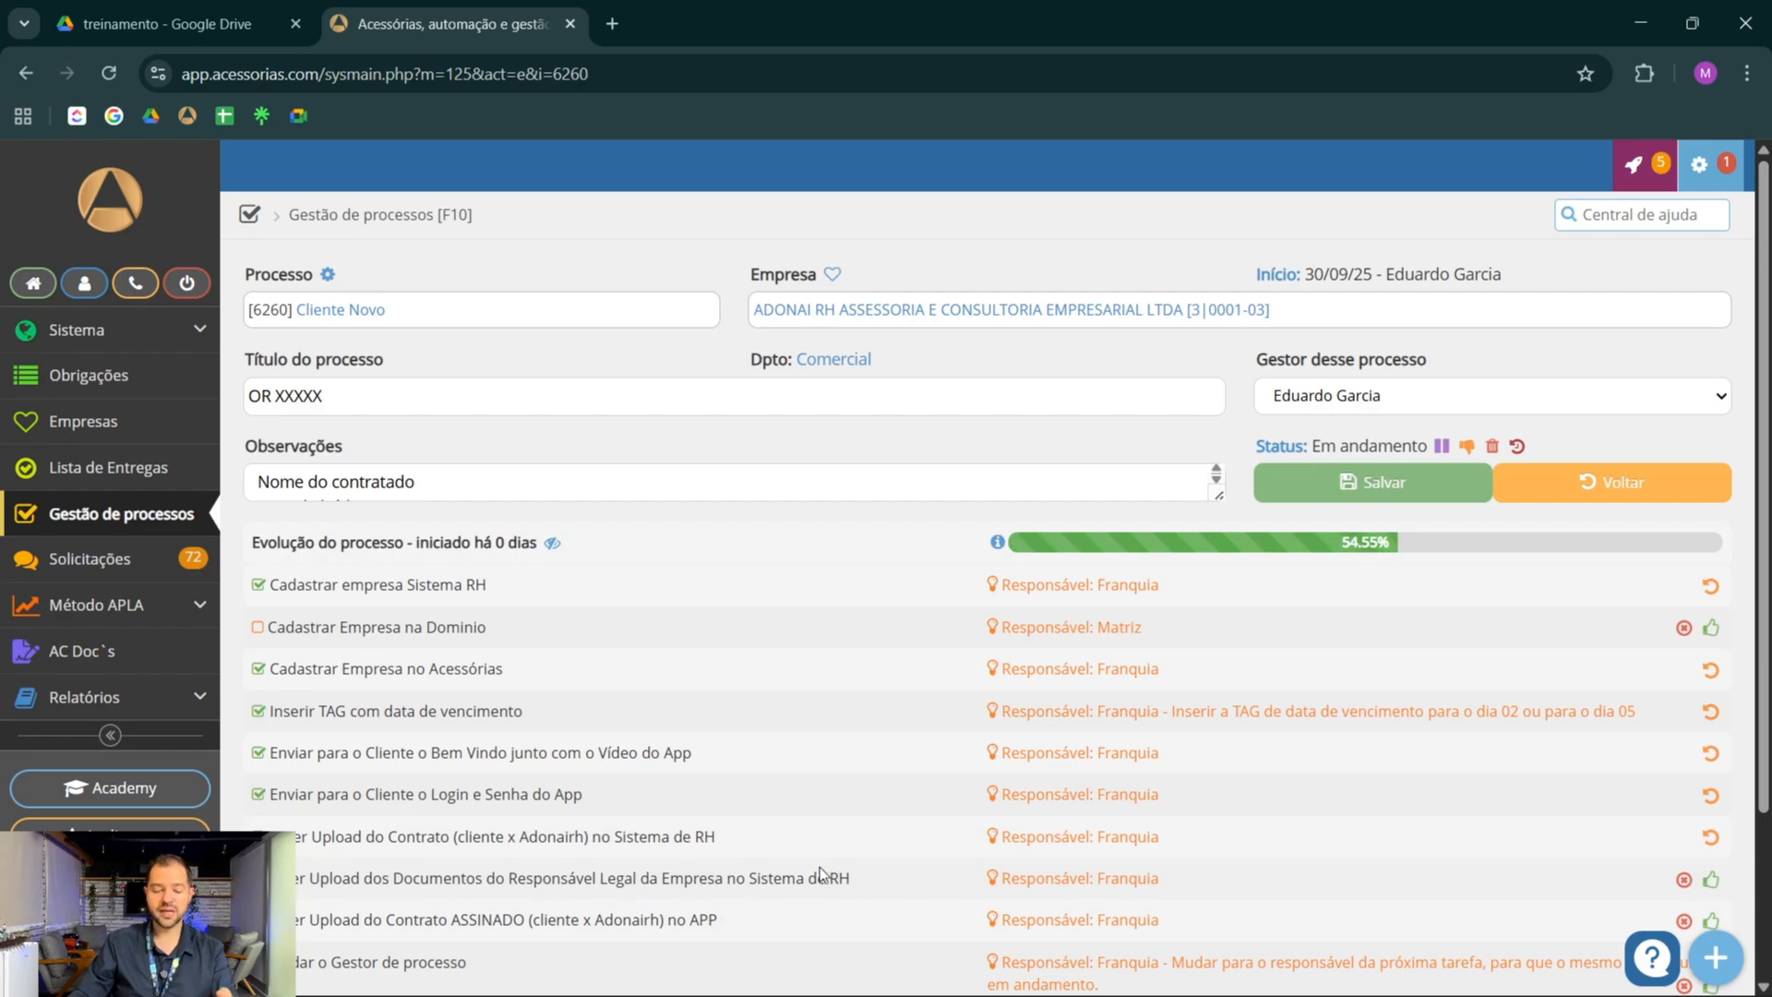
pyautogui.click(1711, 879)
# Mark Fazer Upload do Contrato ASSINADO no APP and Mudar o Gestor de processo as done, and save the process
pyautogui.scroll(-1, 794, 798)
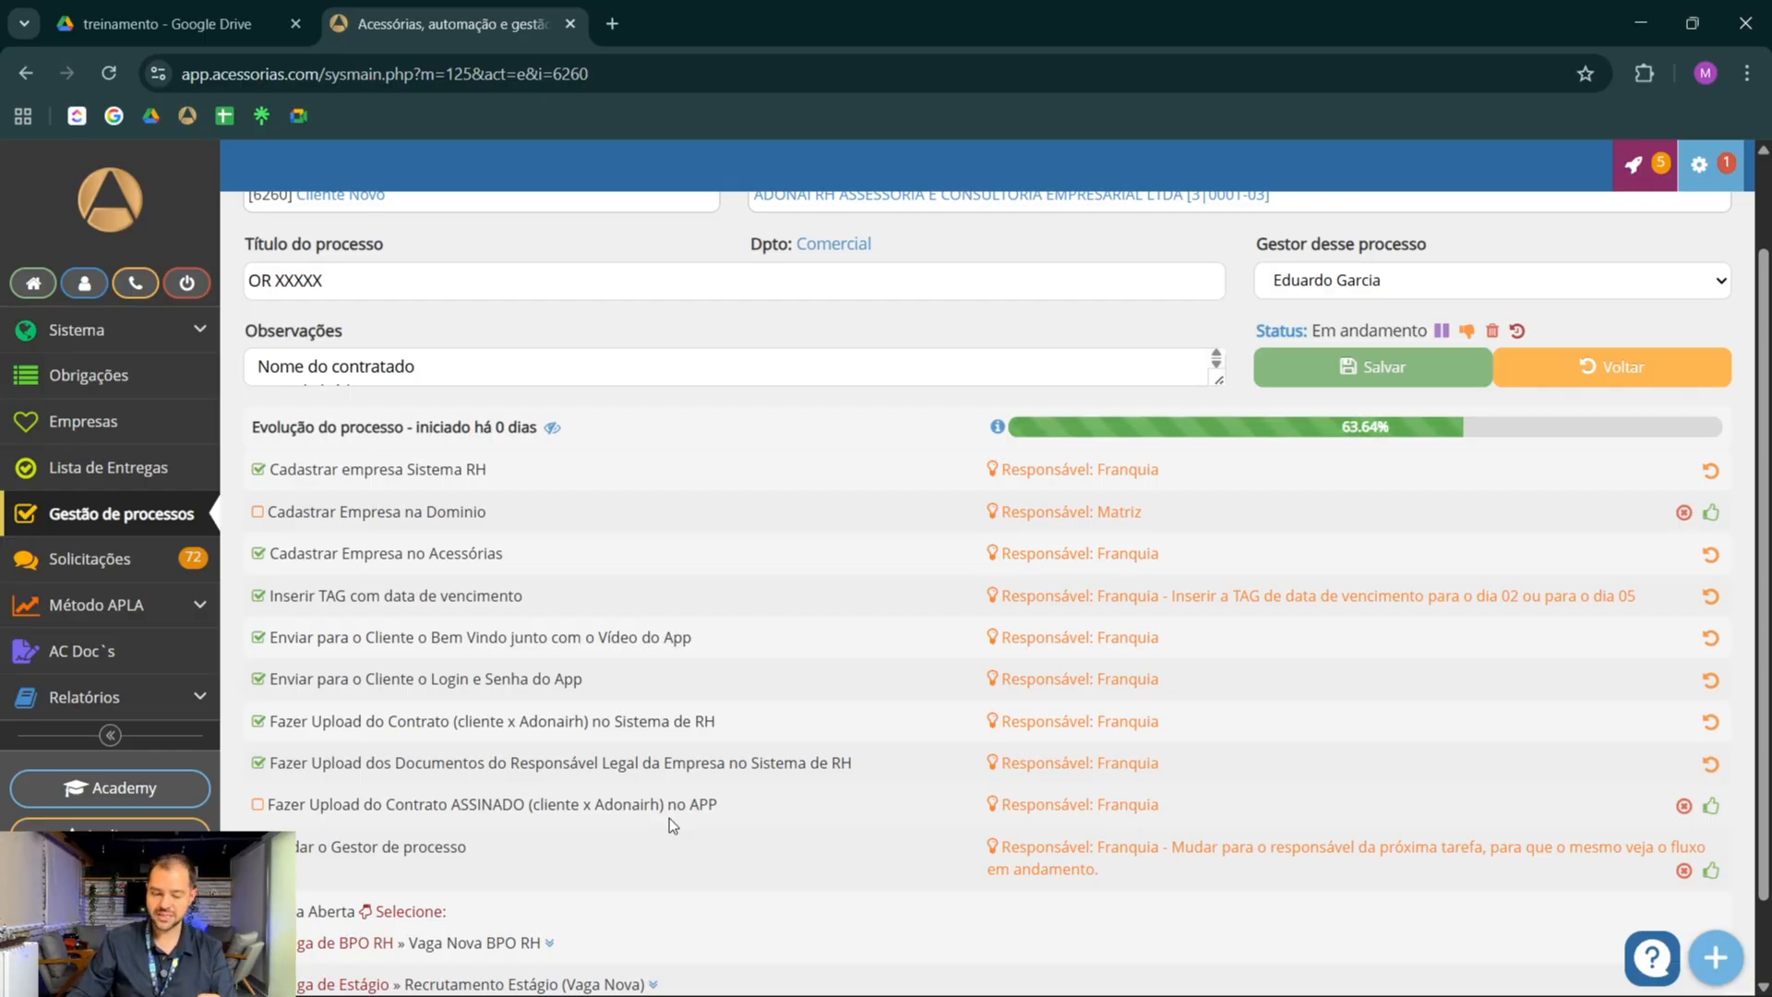
pyautogui.click(743, 818)
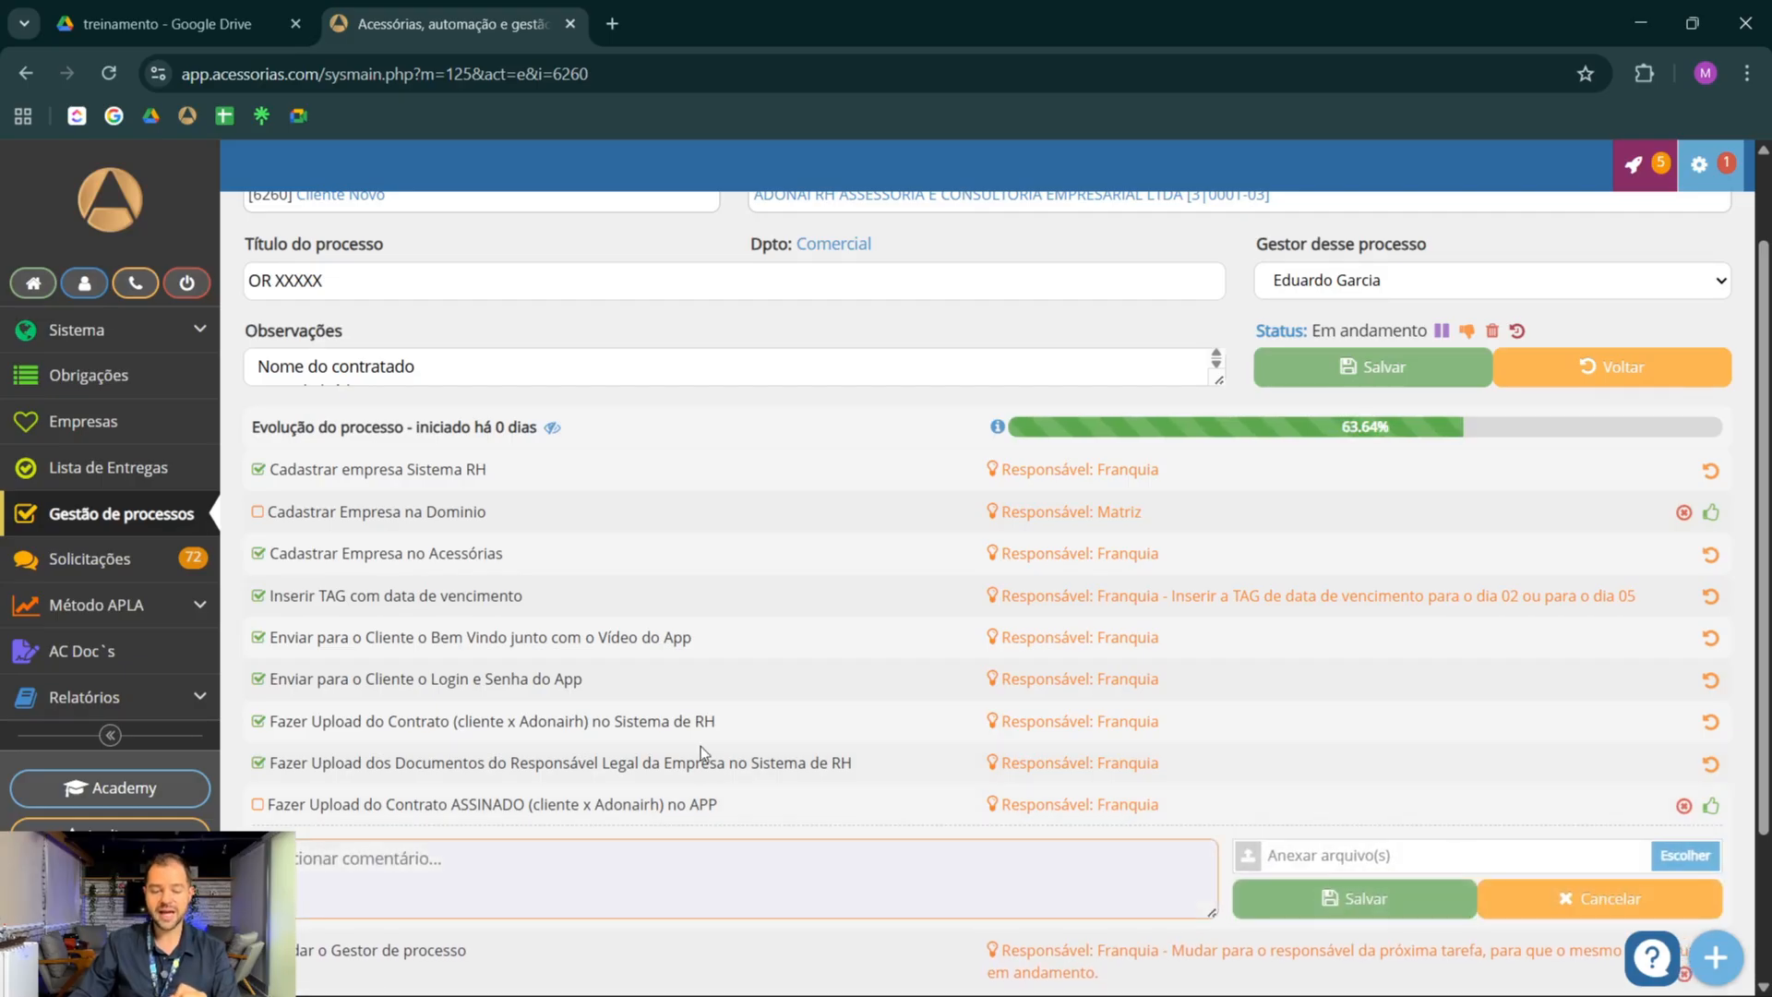
pyautogui.scroll(-1, 625, 743)
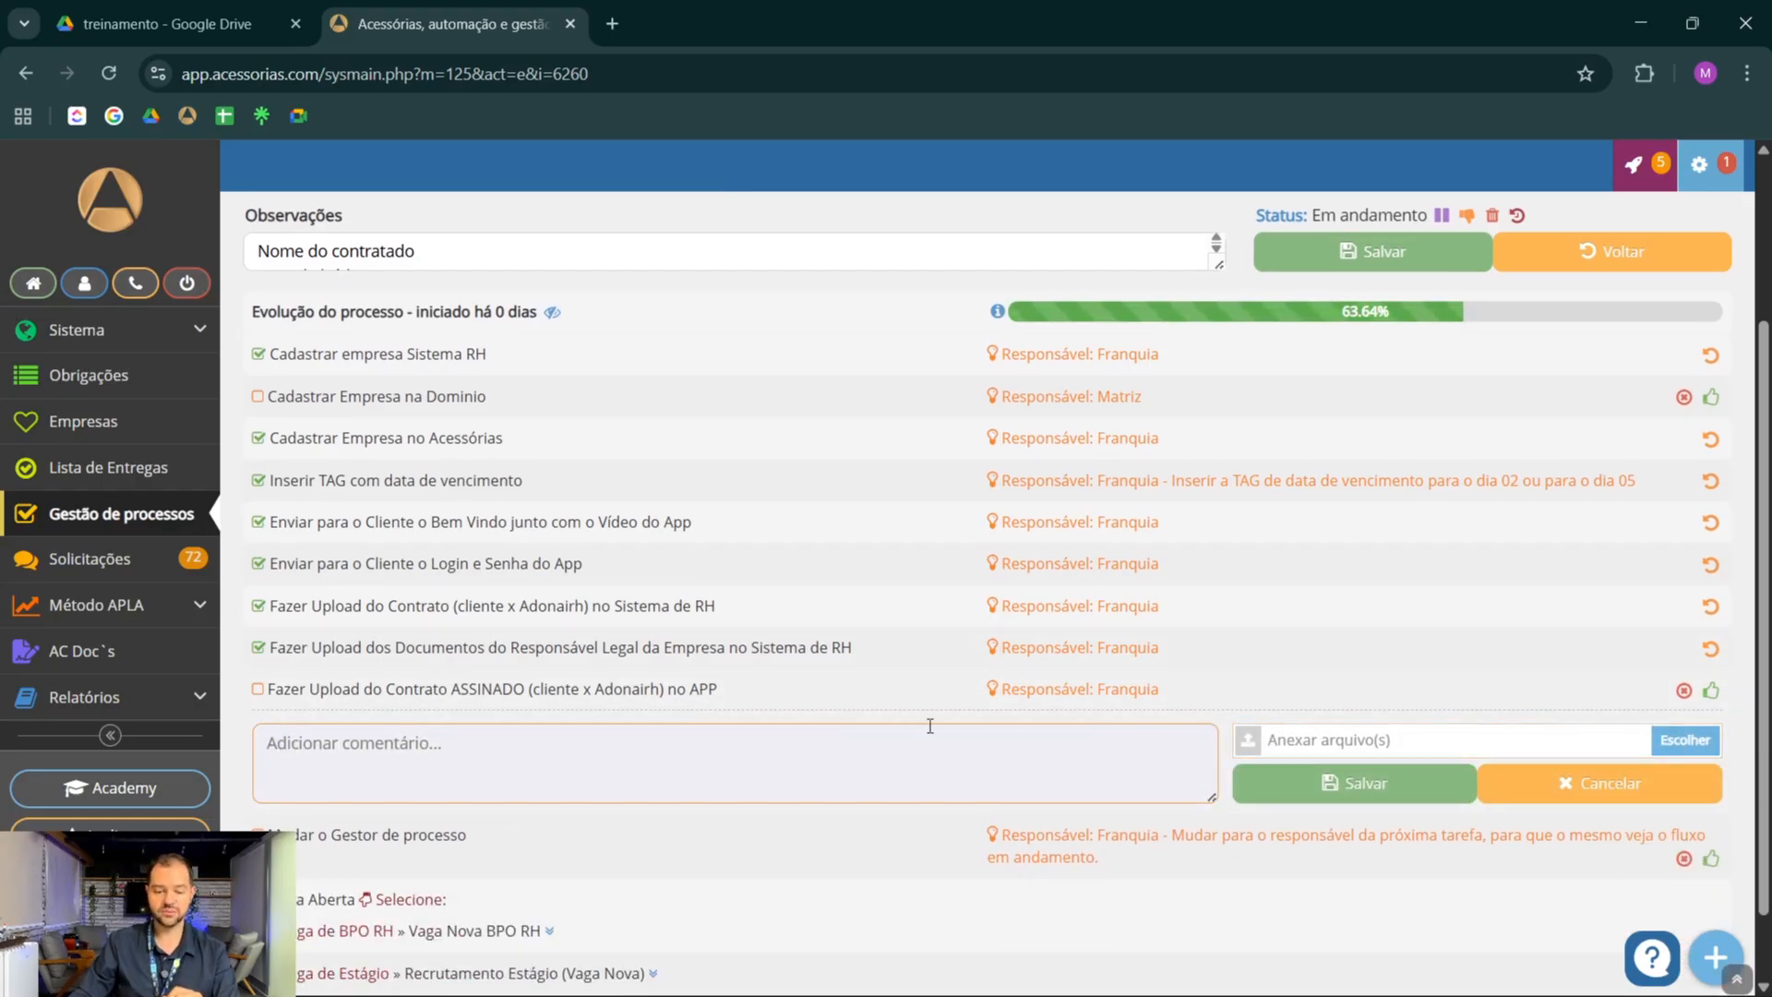
pyautogui.click(804, 702)
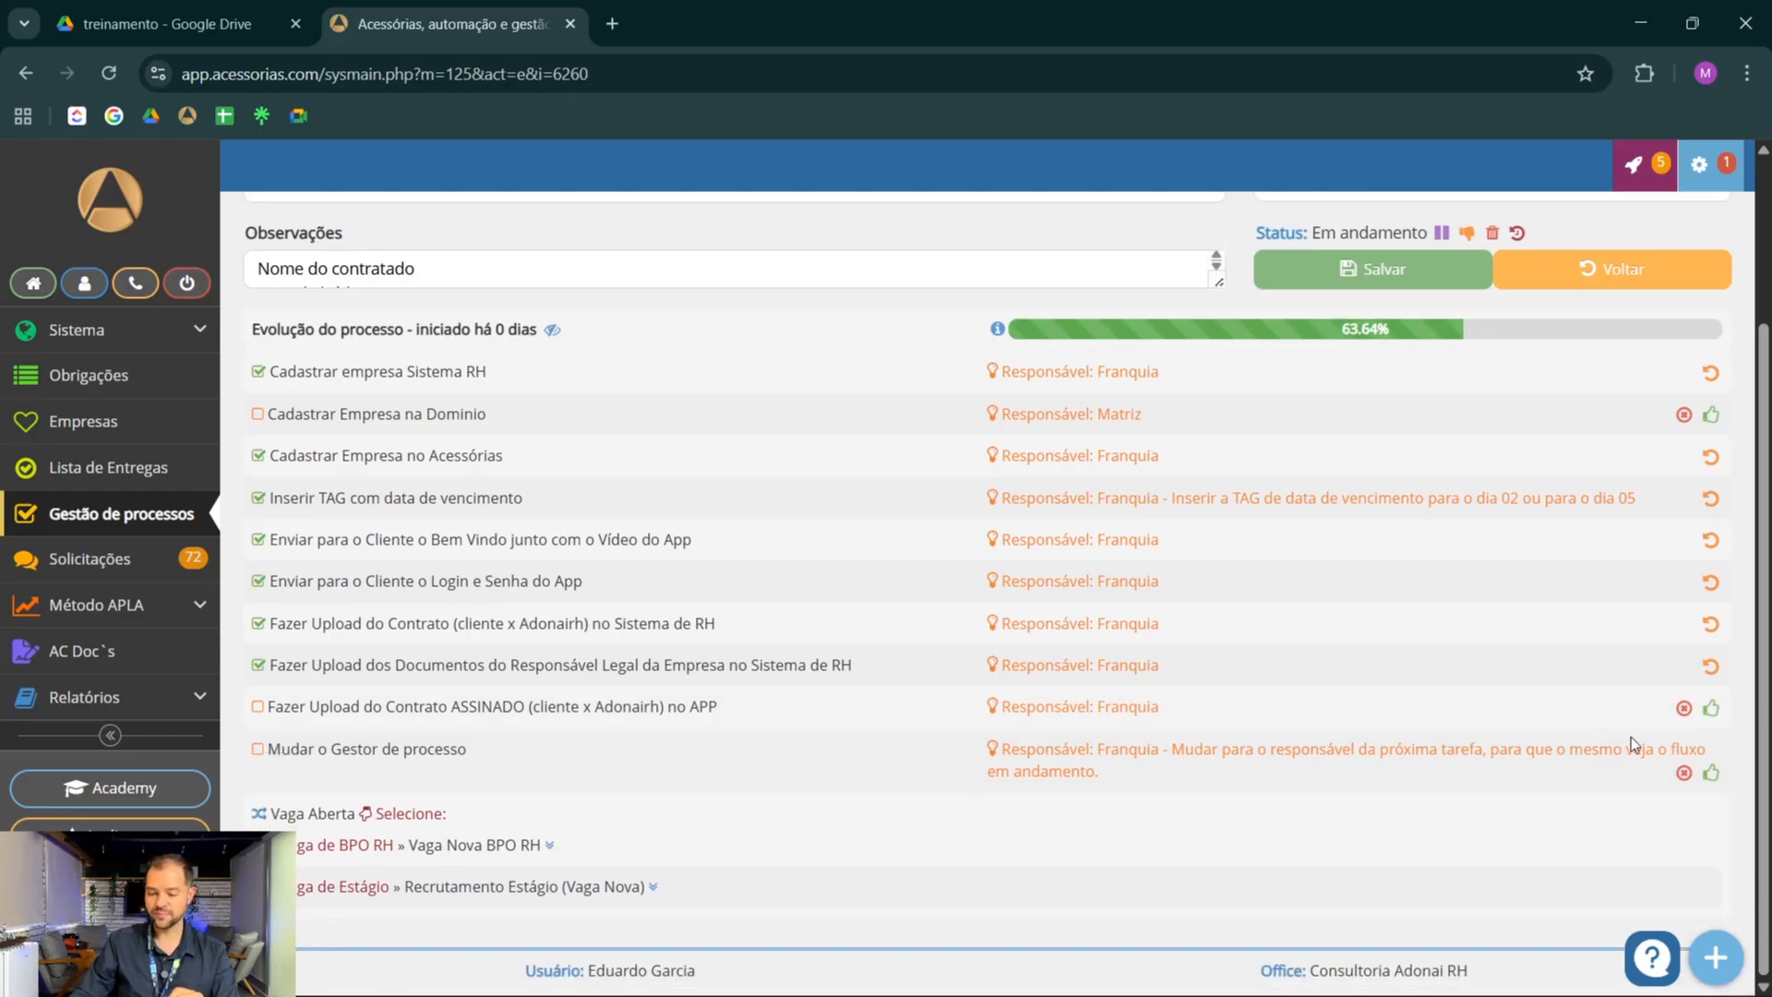
pyautogui.click(1712, 711)
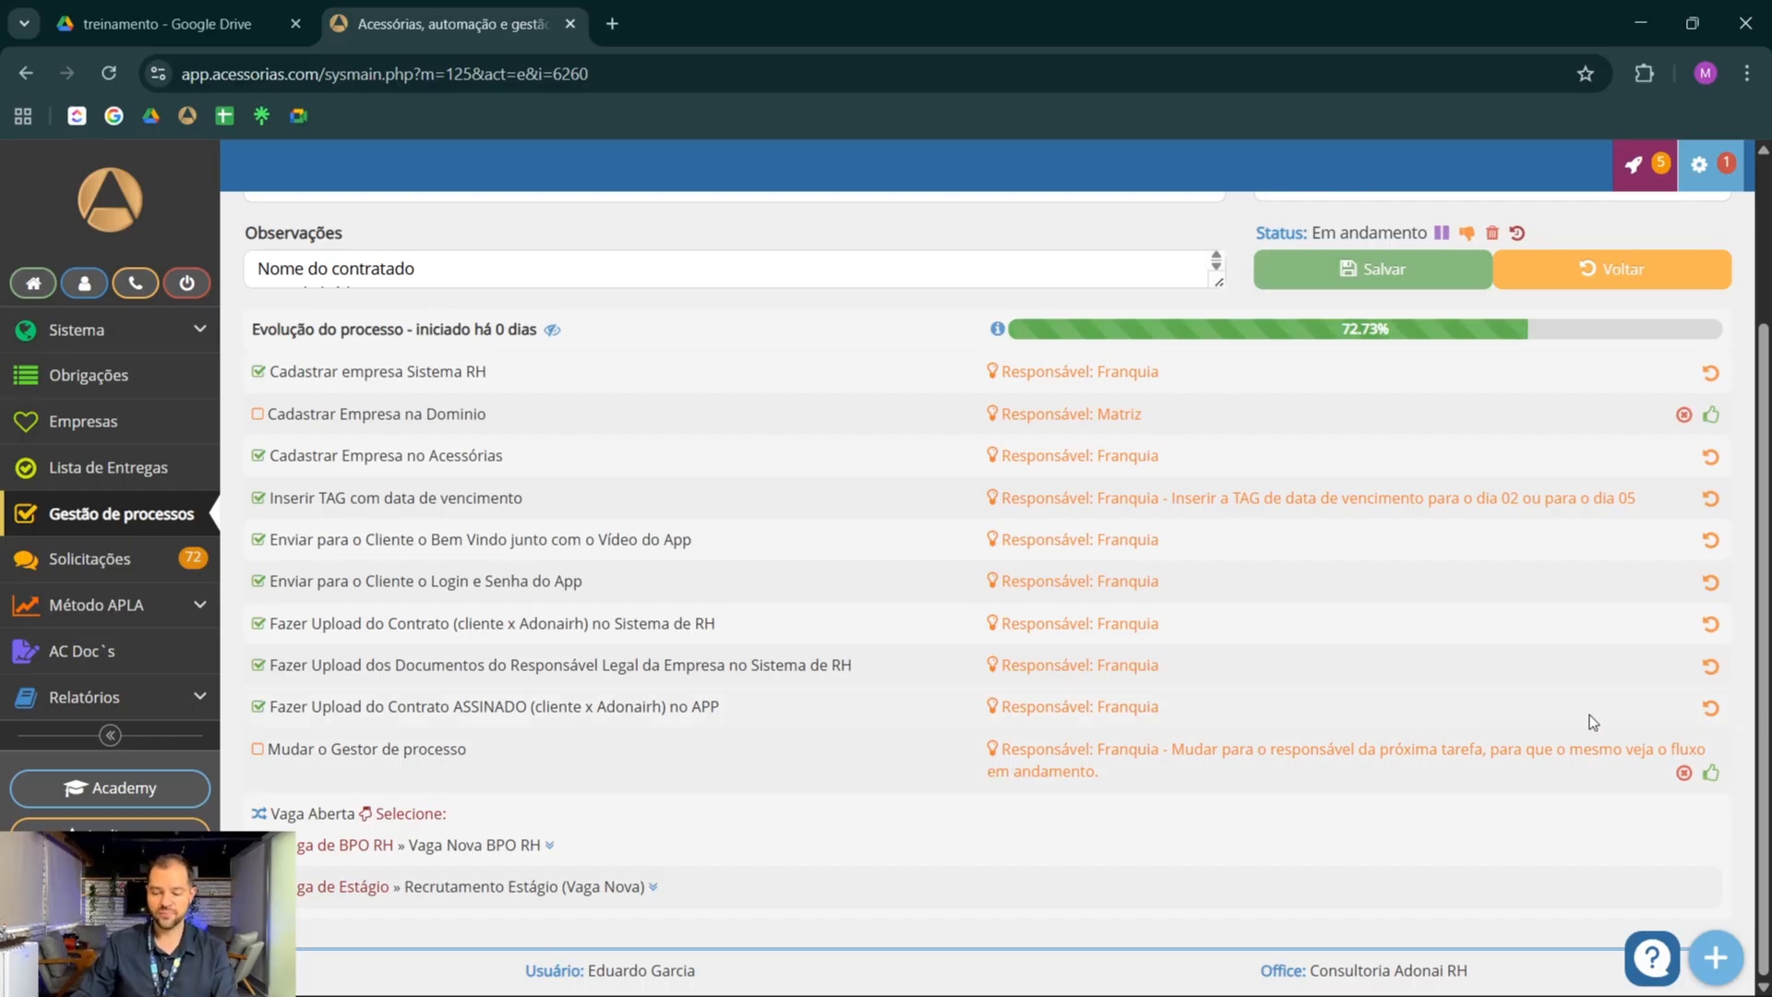
pyautogui.click(1712, 773)
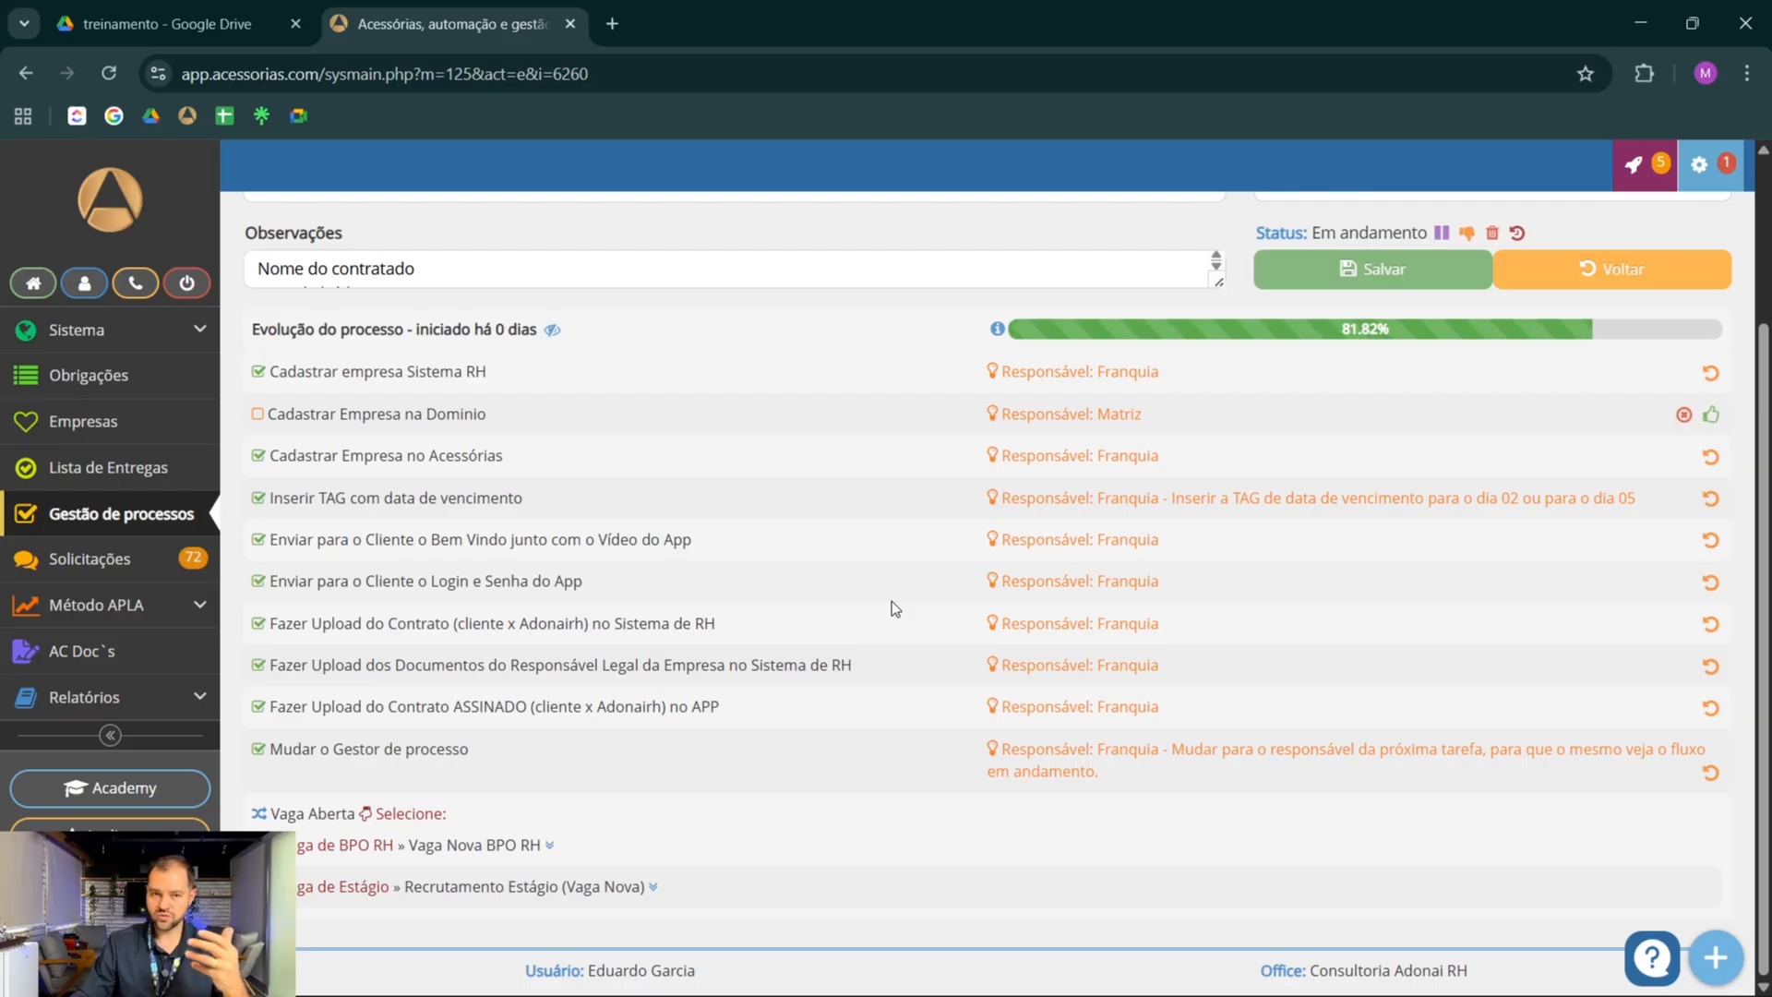
pyautogui.click(1322, 277)
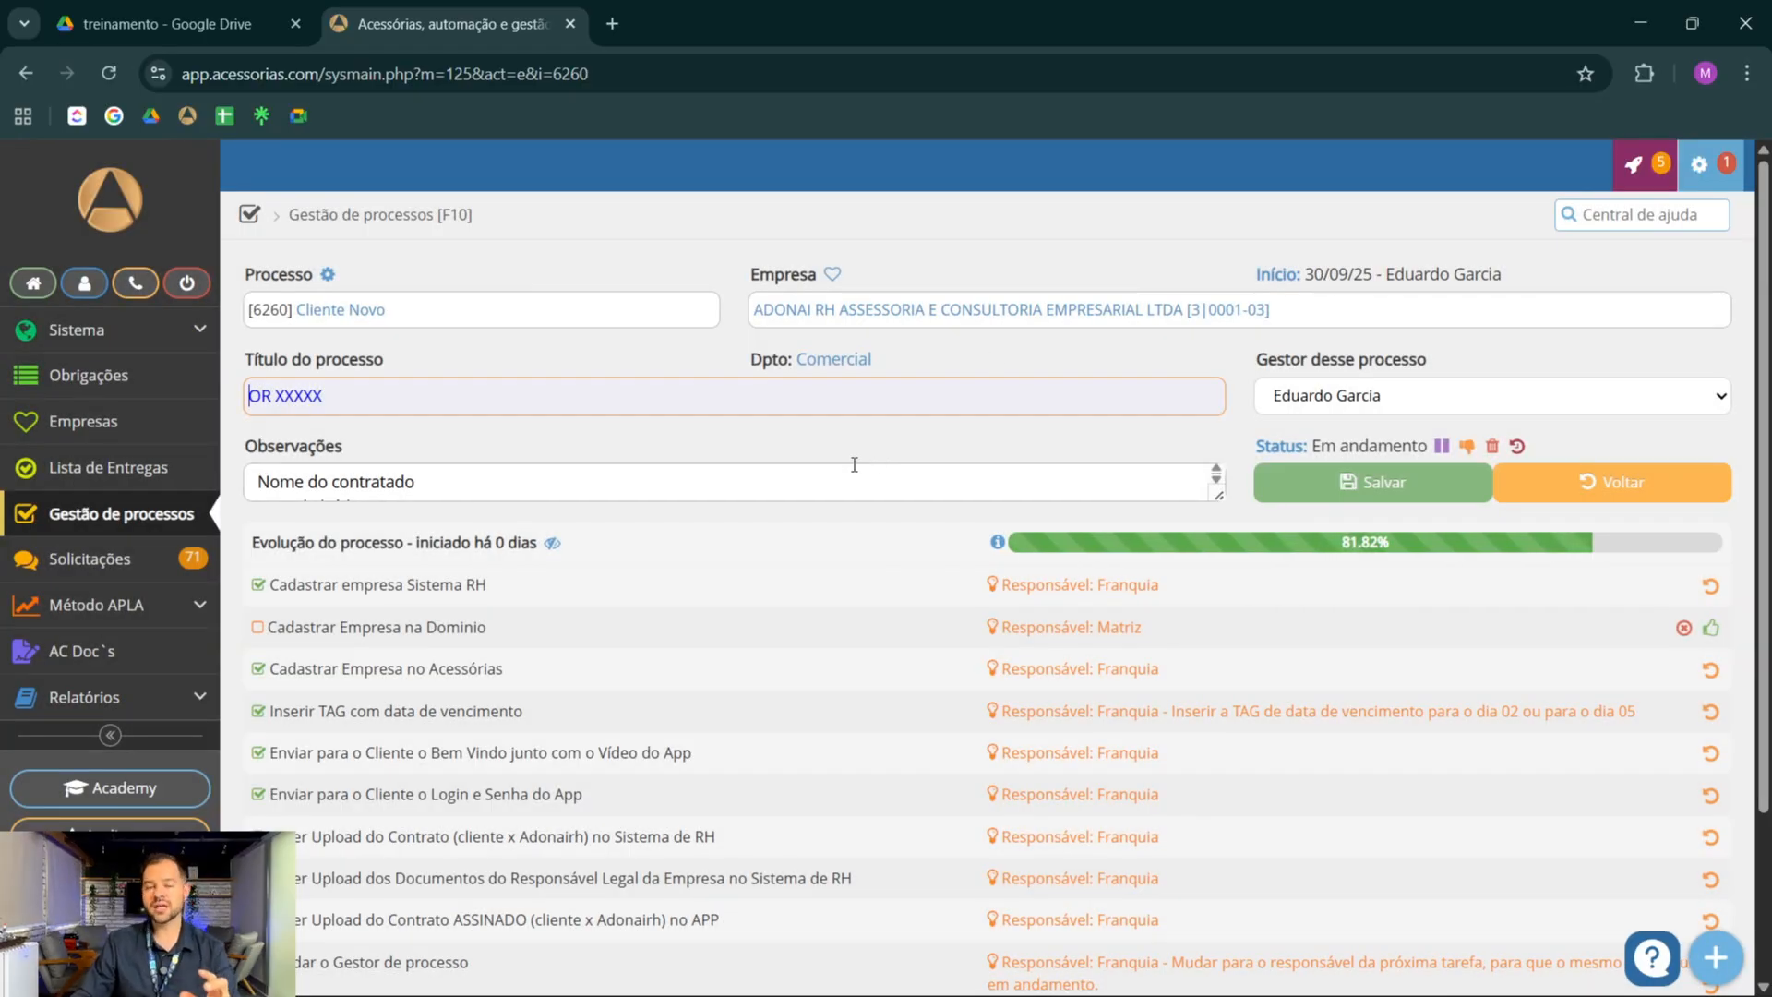
# Choose Vaga de Estágio » Recrutamento Estágio (Vaga Nova) as the follow-up for the Vaga Aberta decision
pyautogui.scroll(-2, 838, 446)
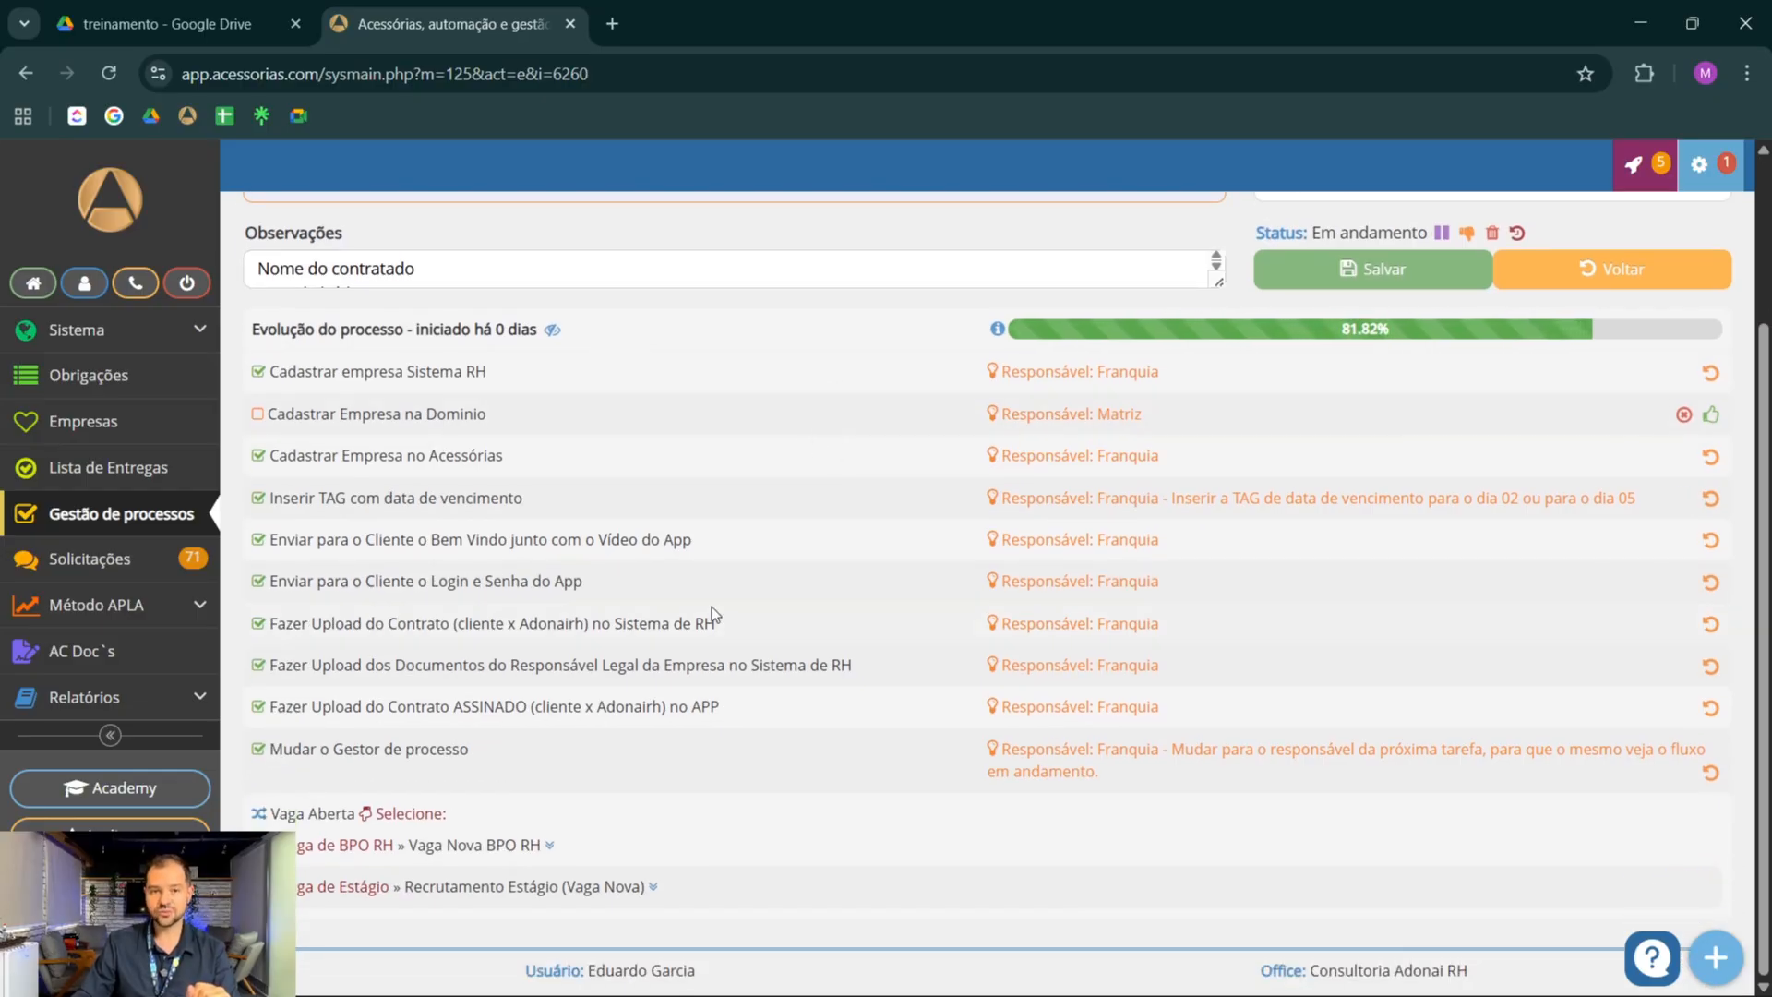
pyautogui.click(534, 888)
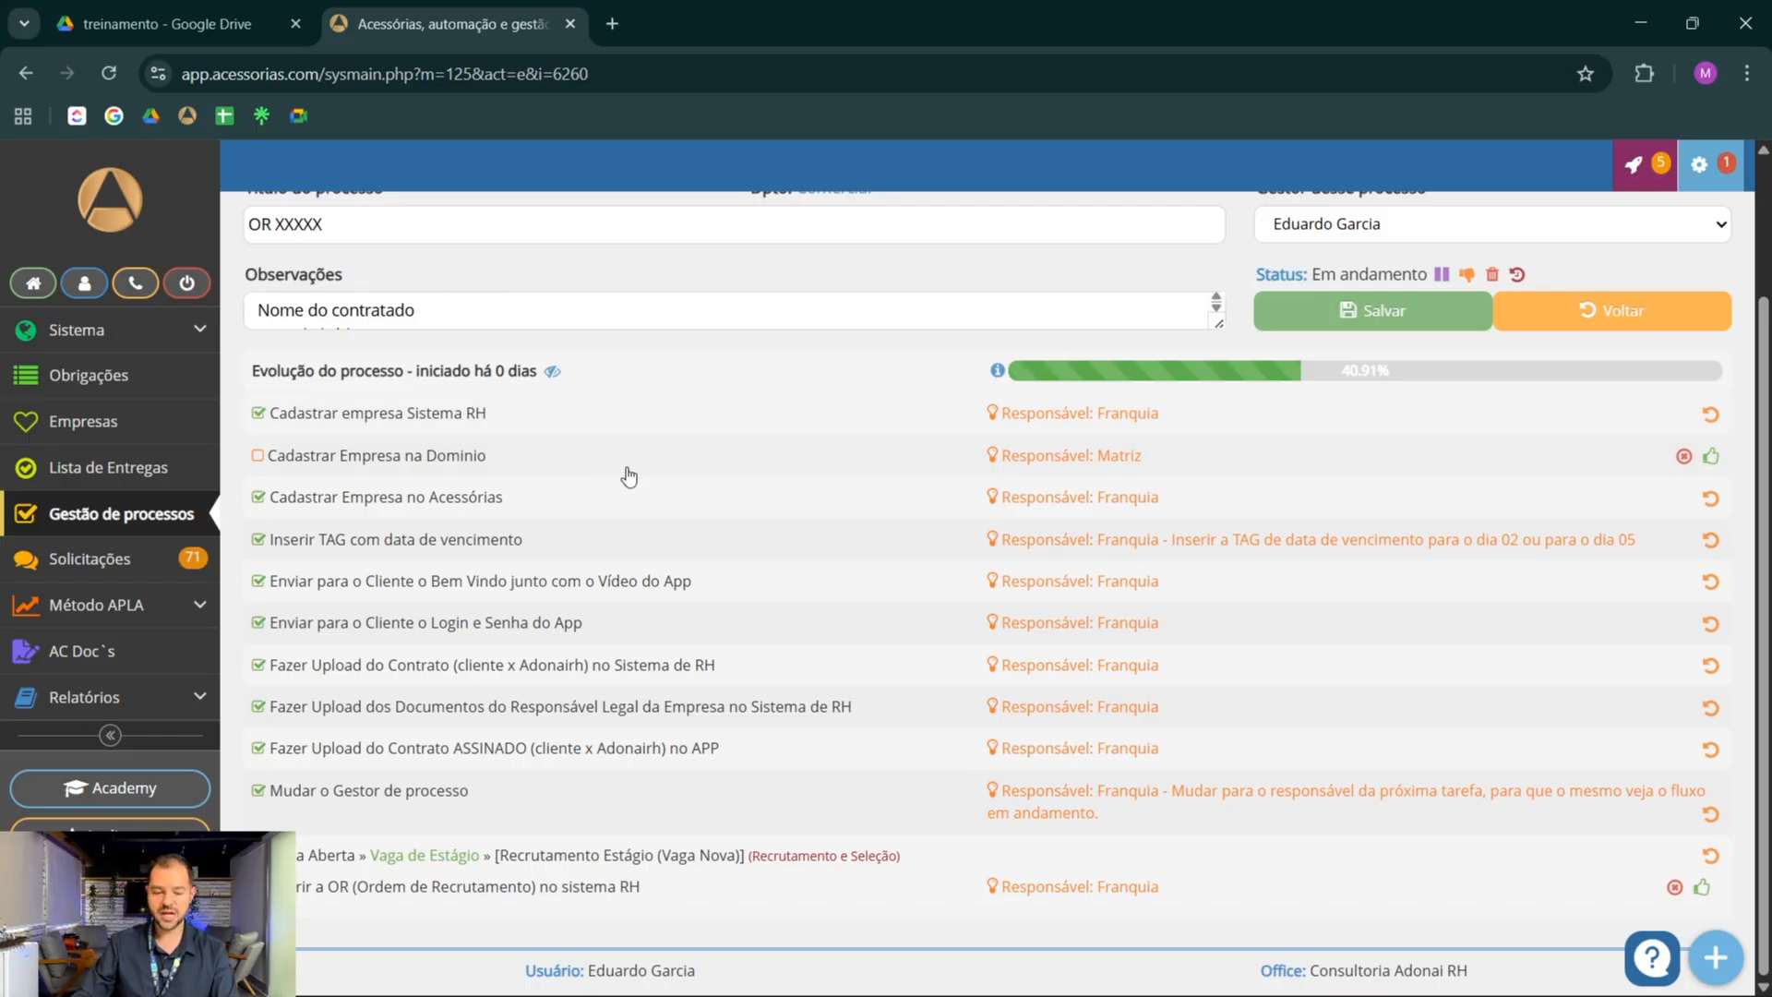
pyautogui.scroll(1, 605, 514)
pyautogui.scroll(-1, 447, 712)
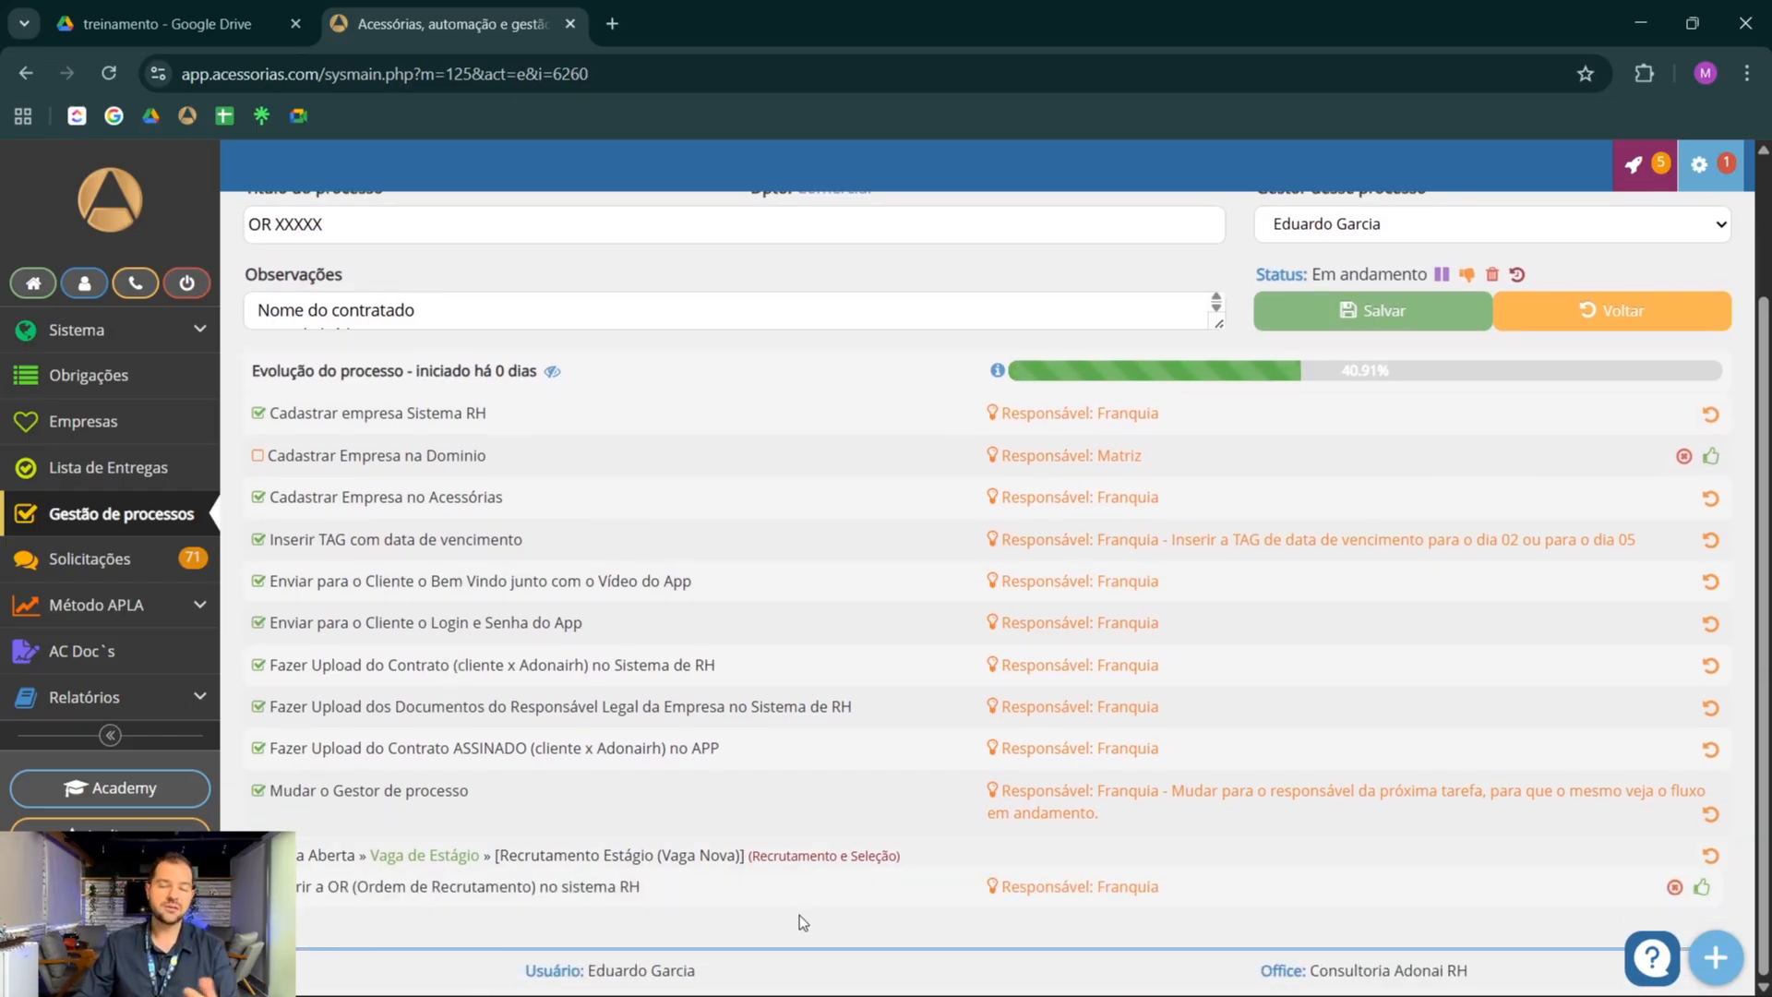
pyautogui.scroll(2, 717, 767)
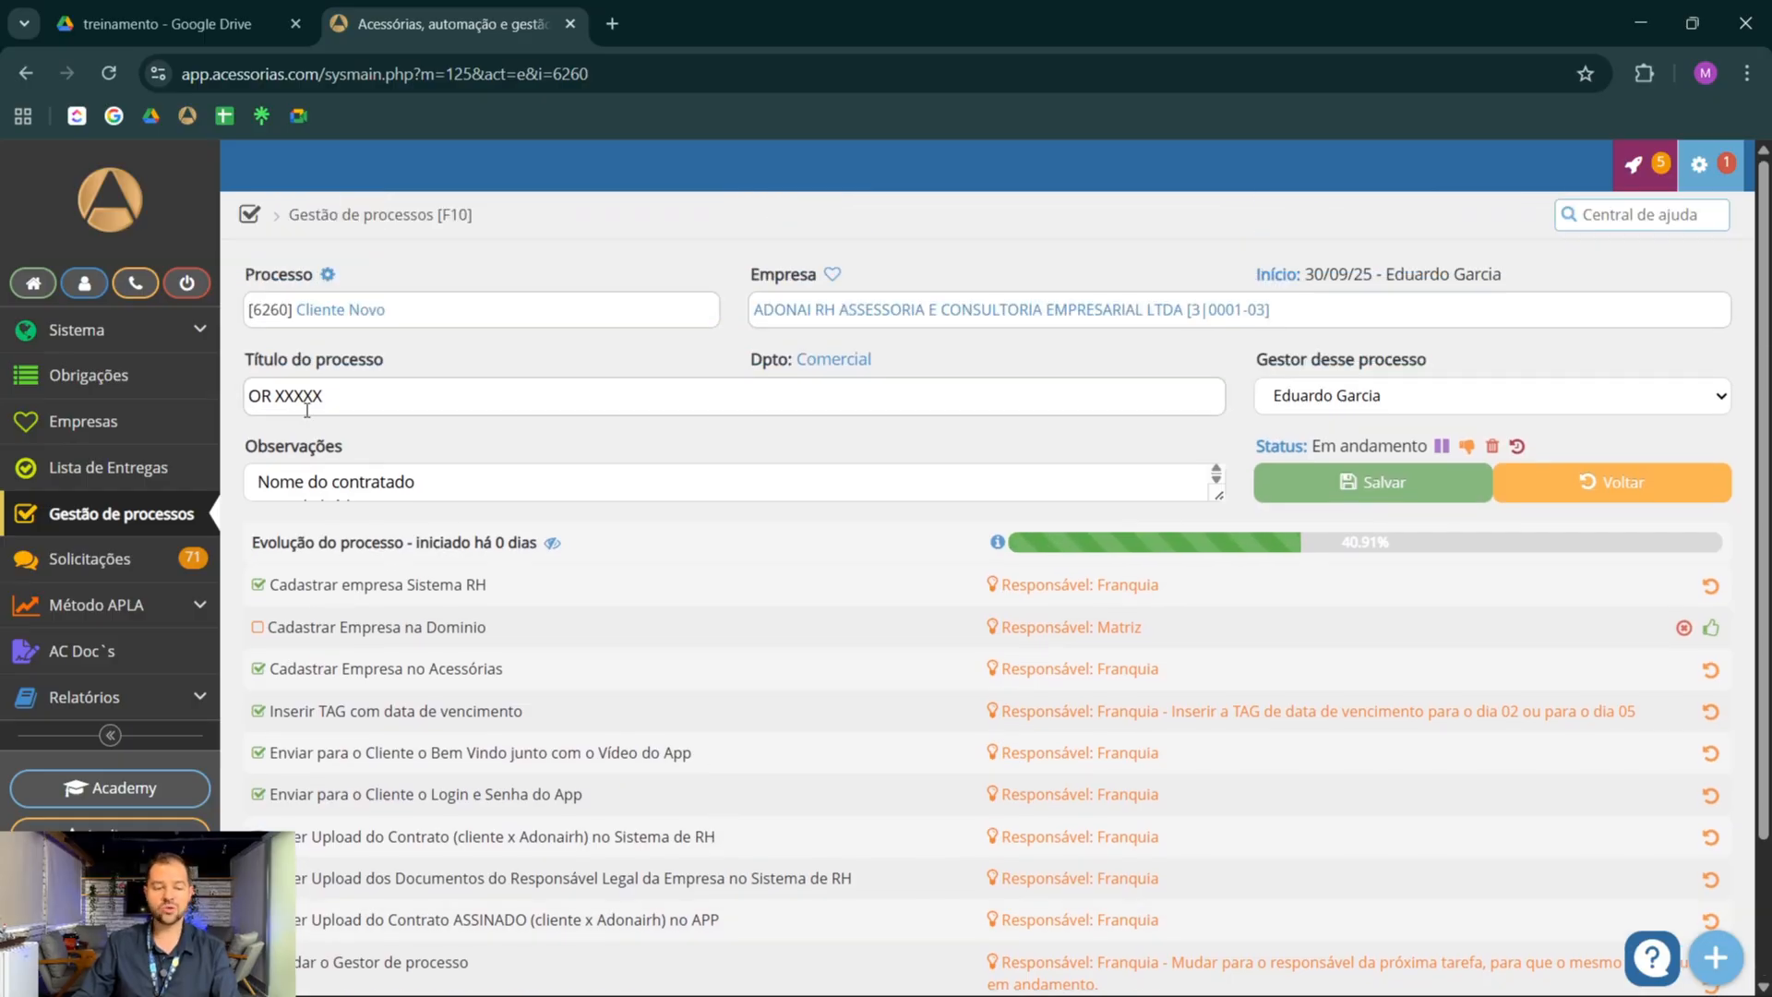
# Mark Abrir a OR, Divulgar a Vaga, Agendar com o Cliente Data de processo Seletivo and Selecionar Currículos as done
pyautogui.scroll(-2, 605, 434)
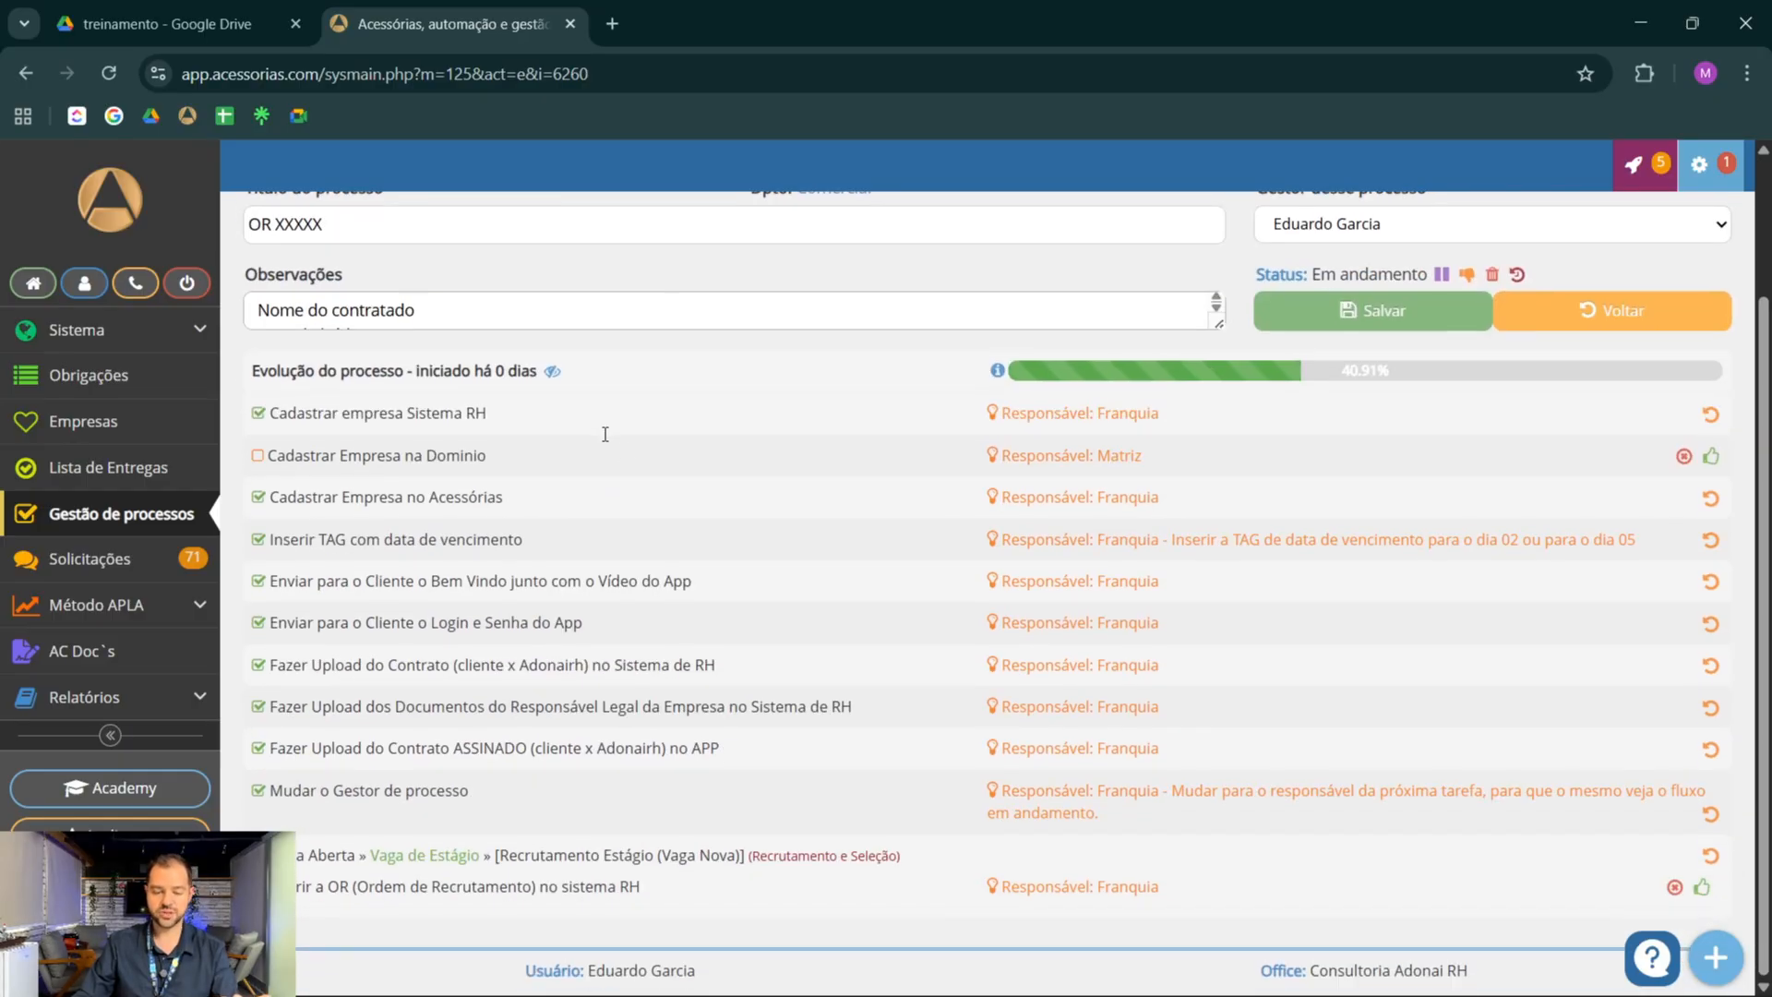
pyautogui.click(1701, 888)
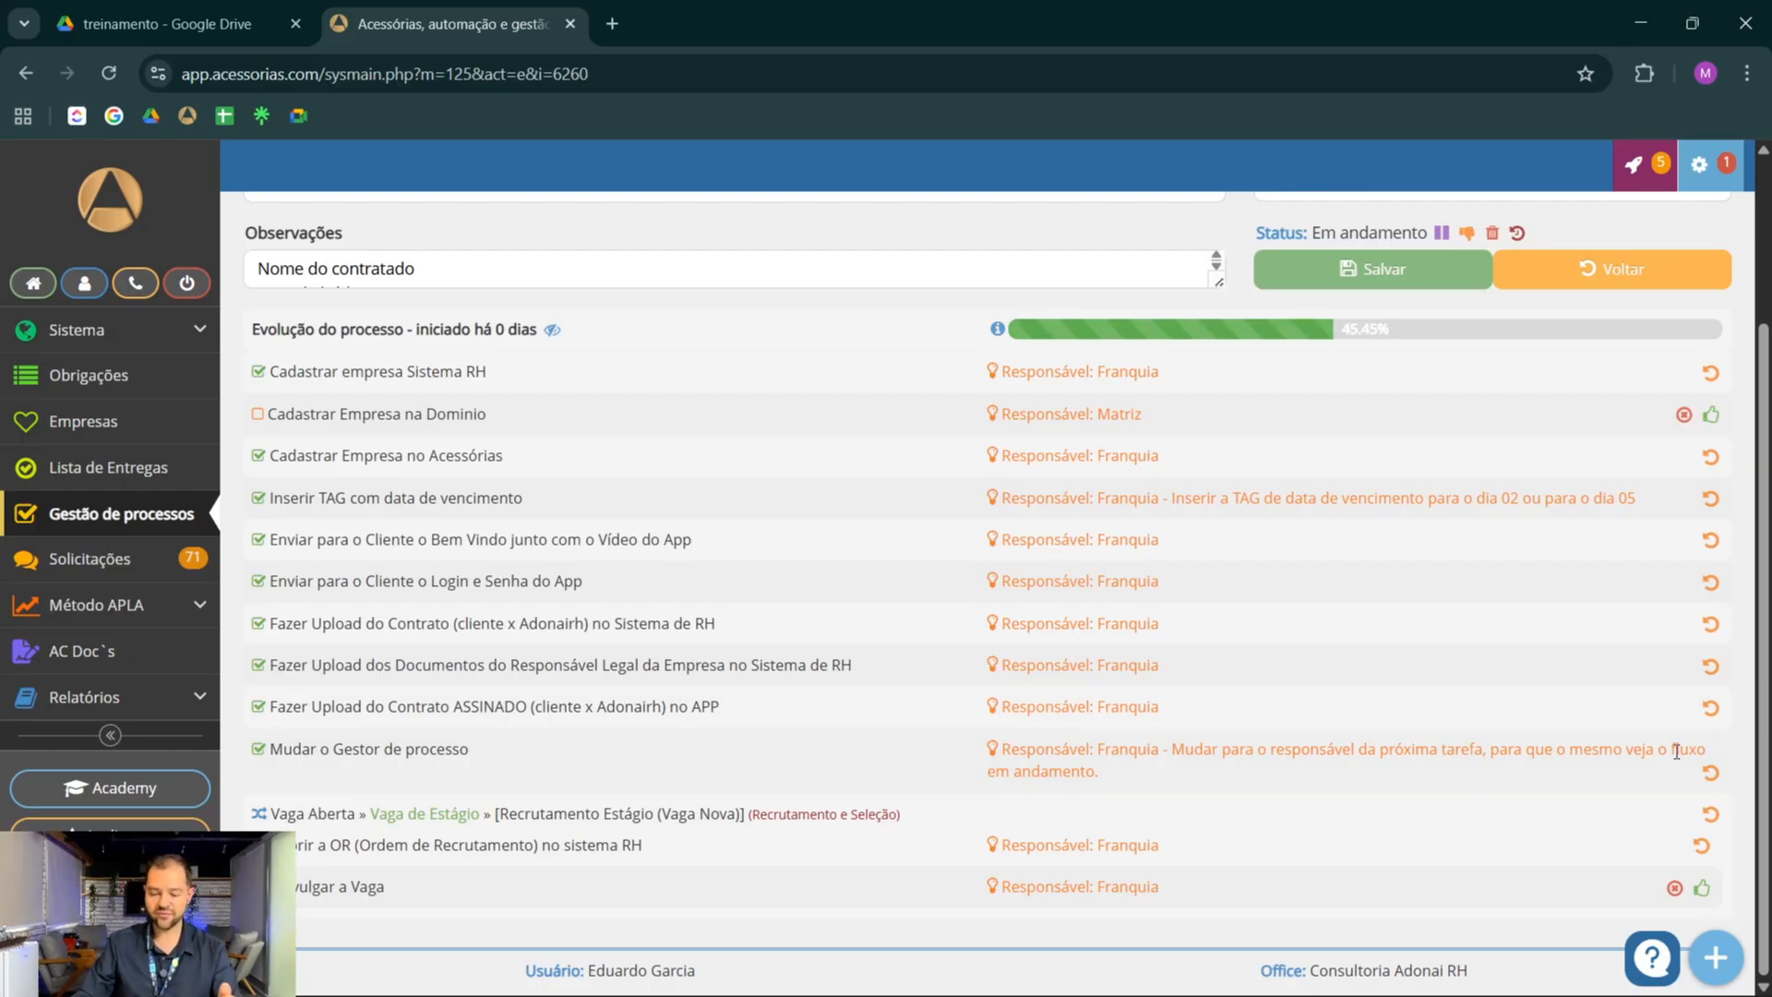
pyautogui.click(1702, 889)
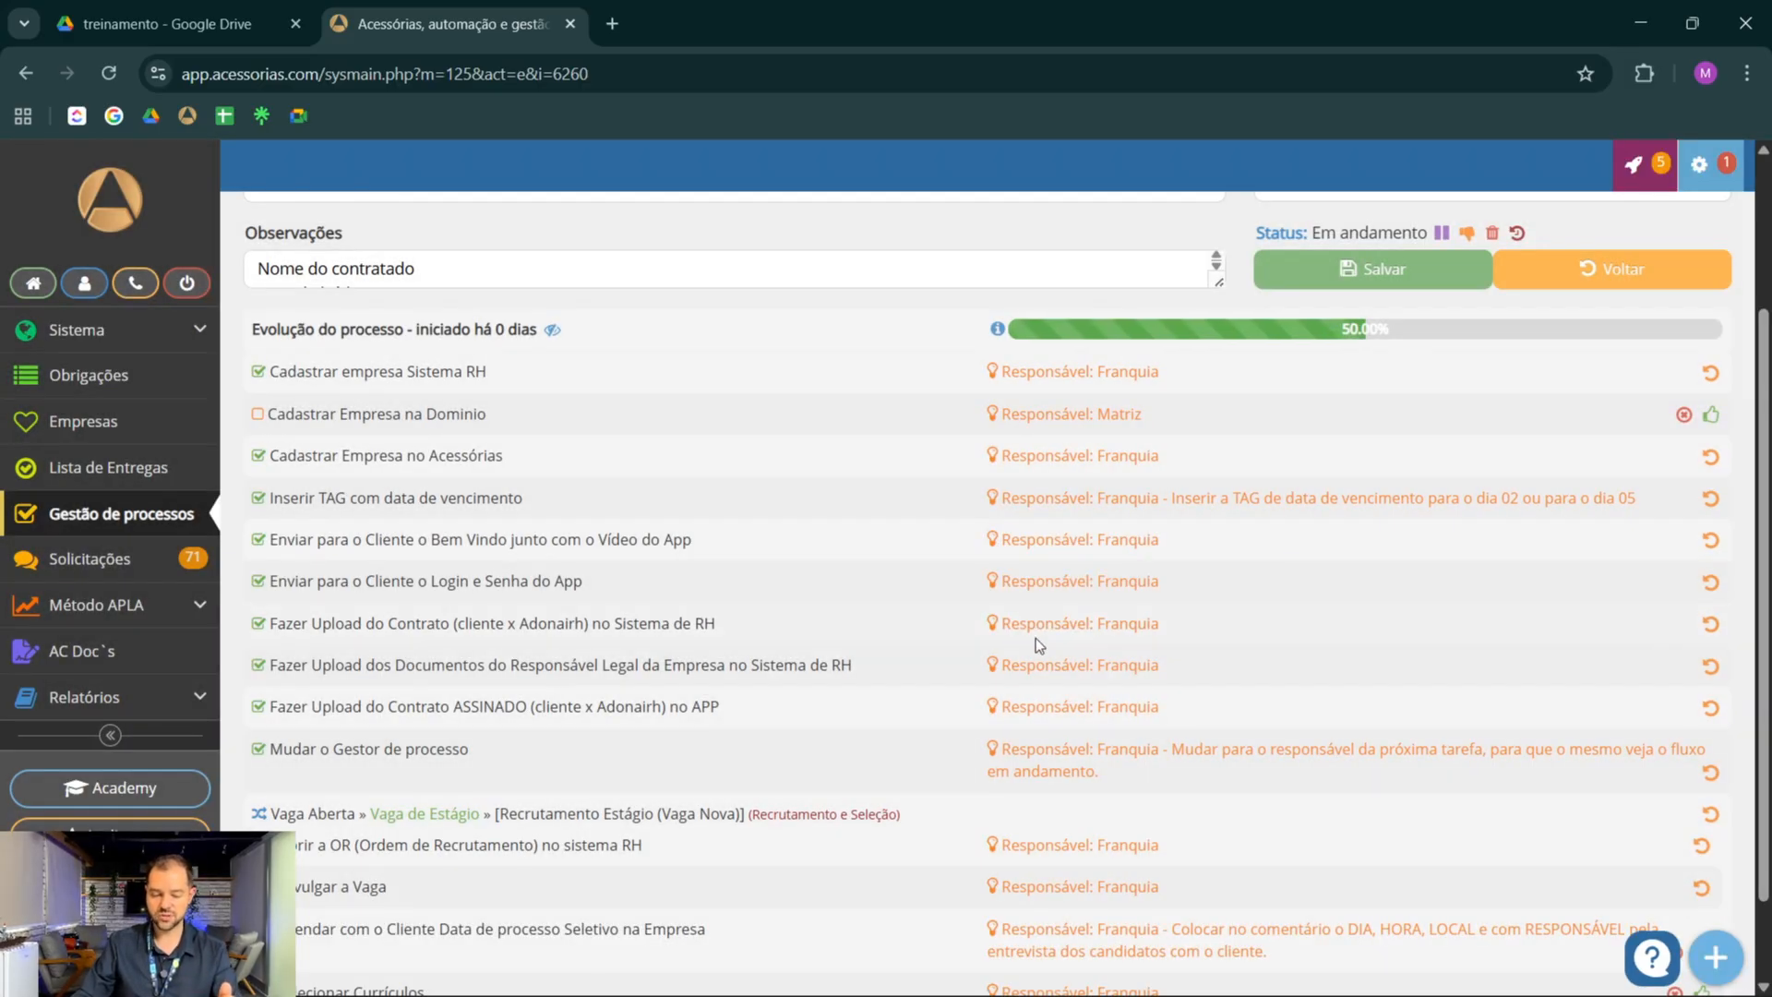
pyautogui.scroll(-1, 738, 757)
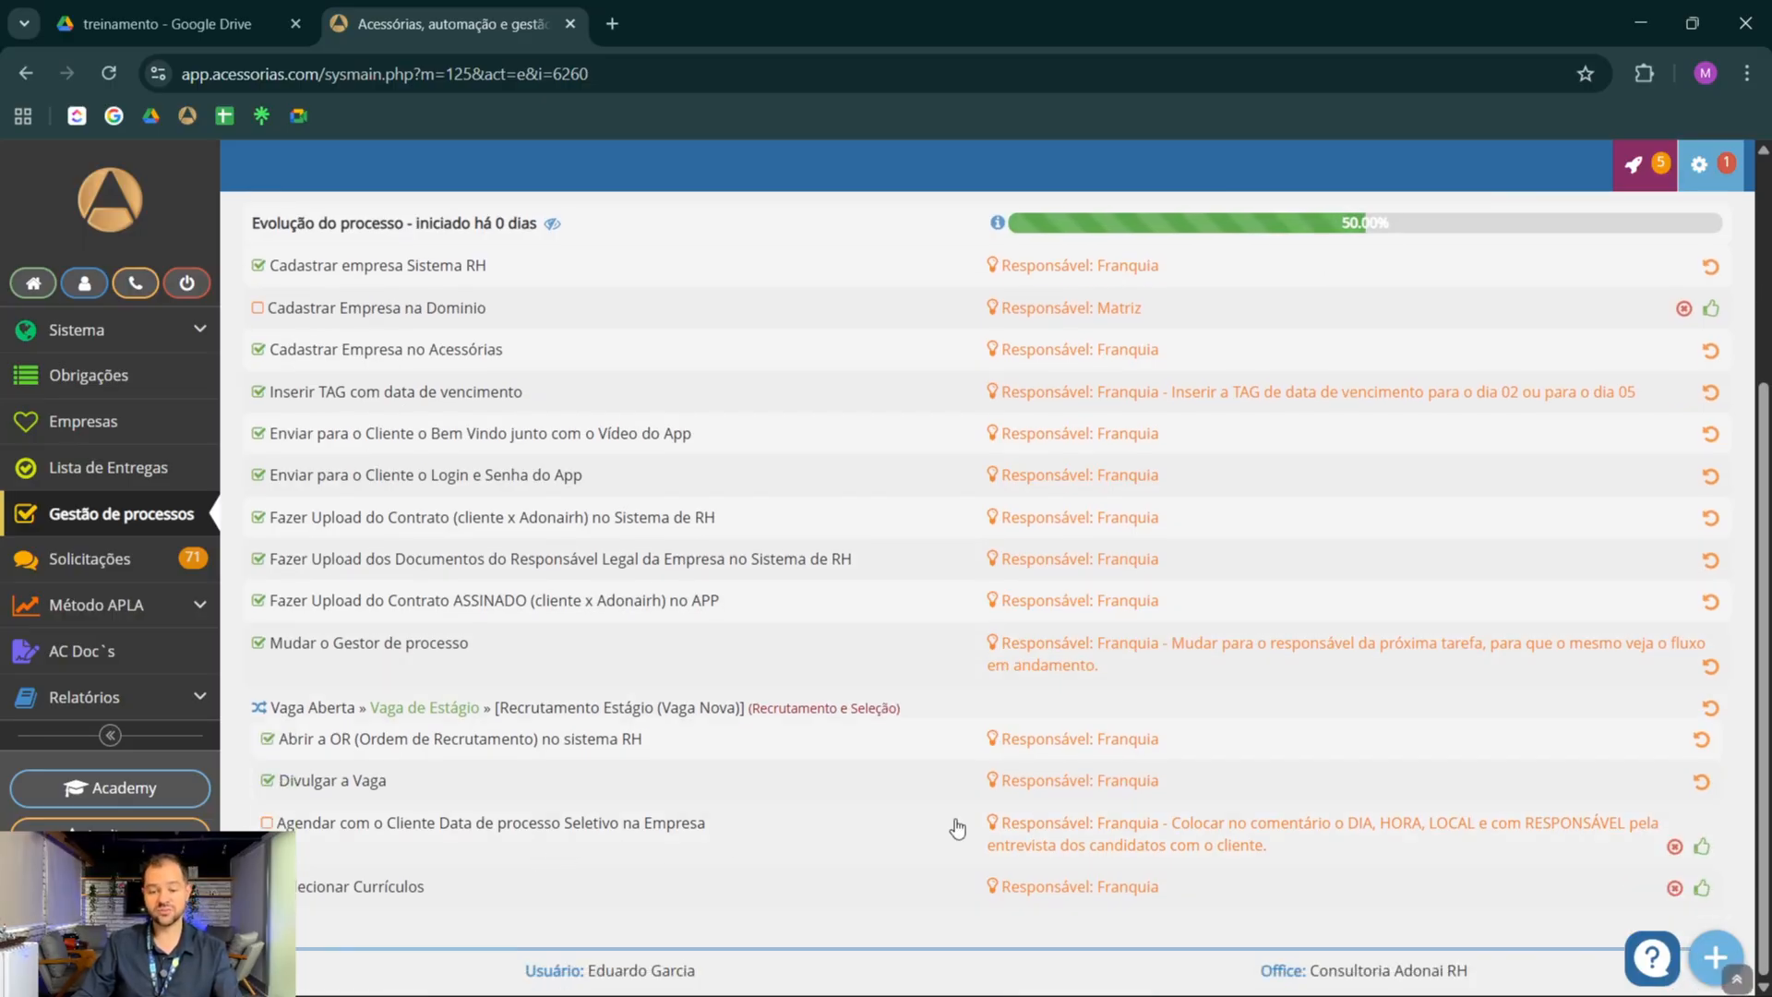
pyautogui.click(1703, 846)
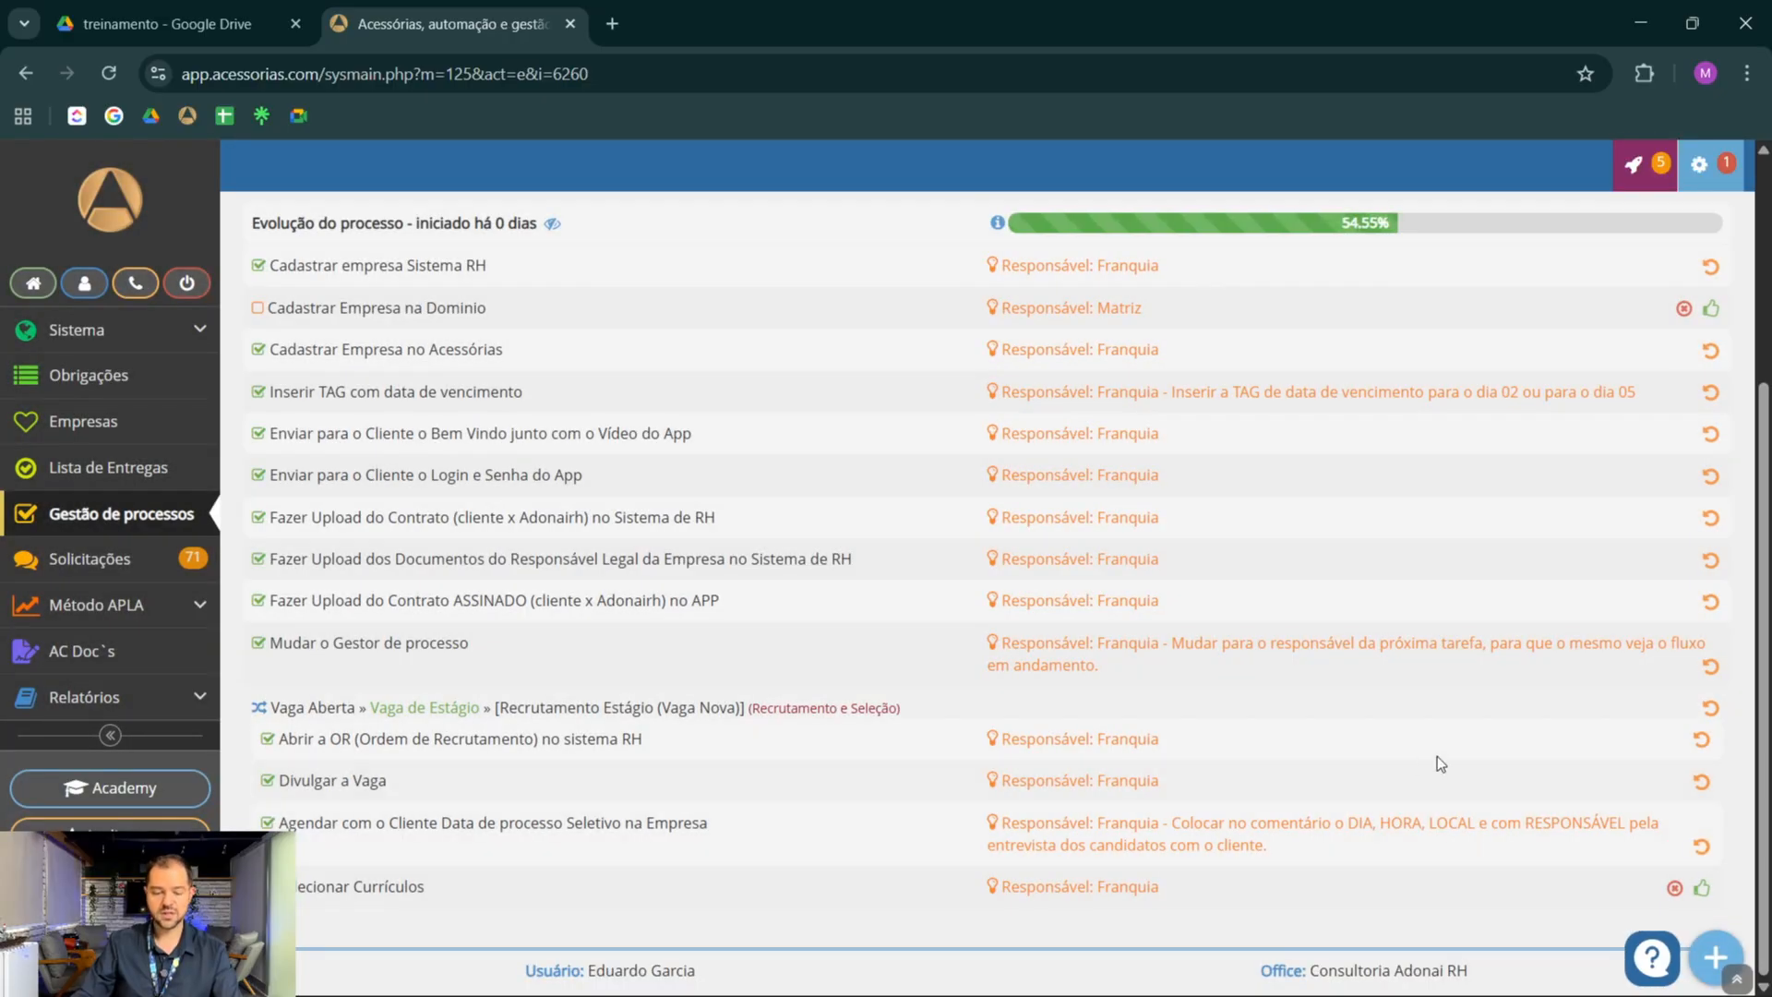
pyautogui.click(1702, 887)
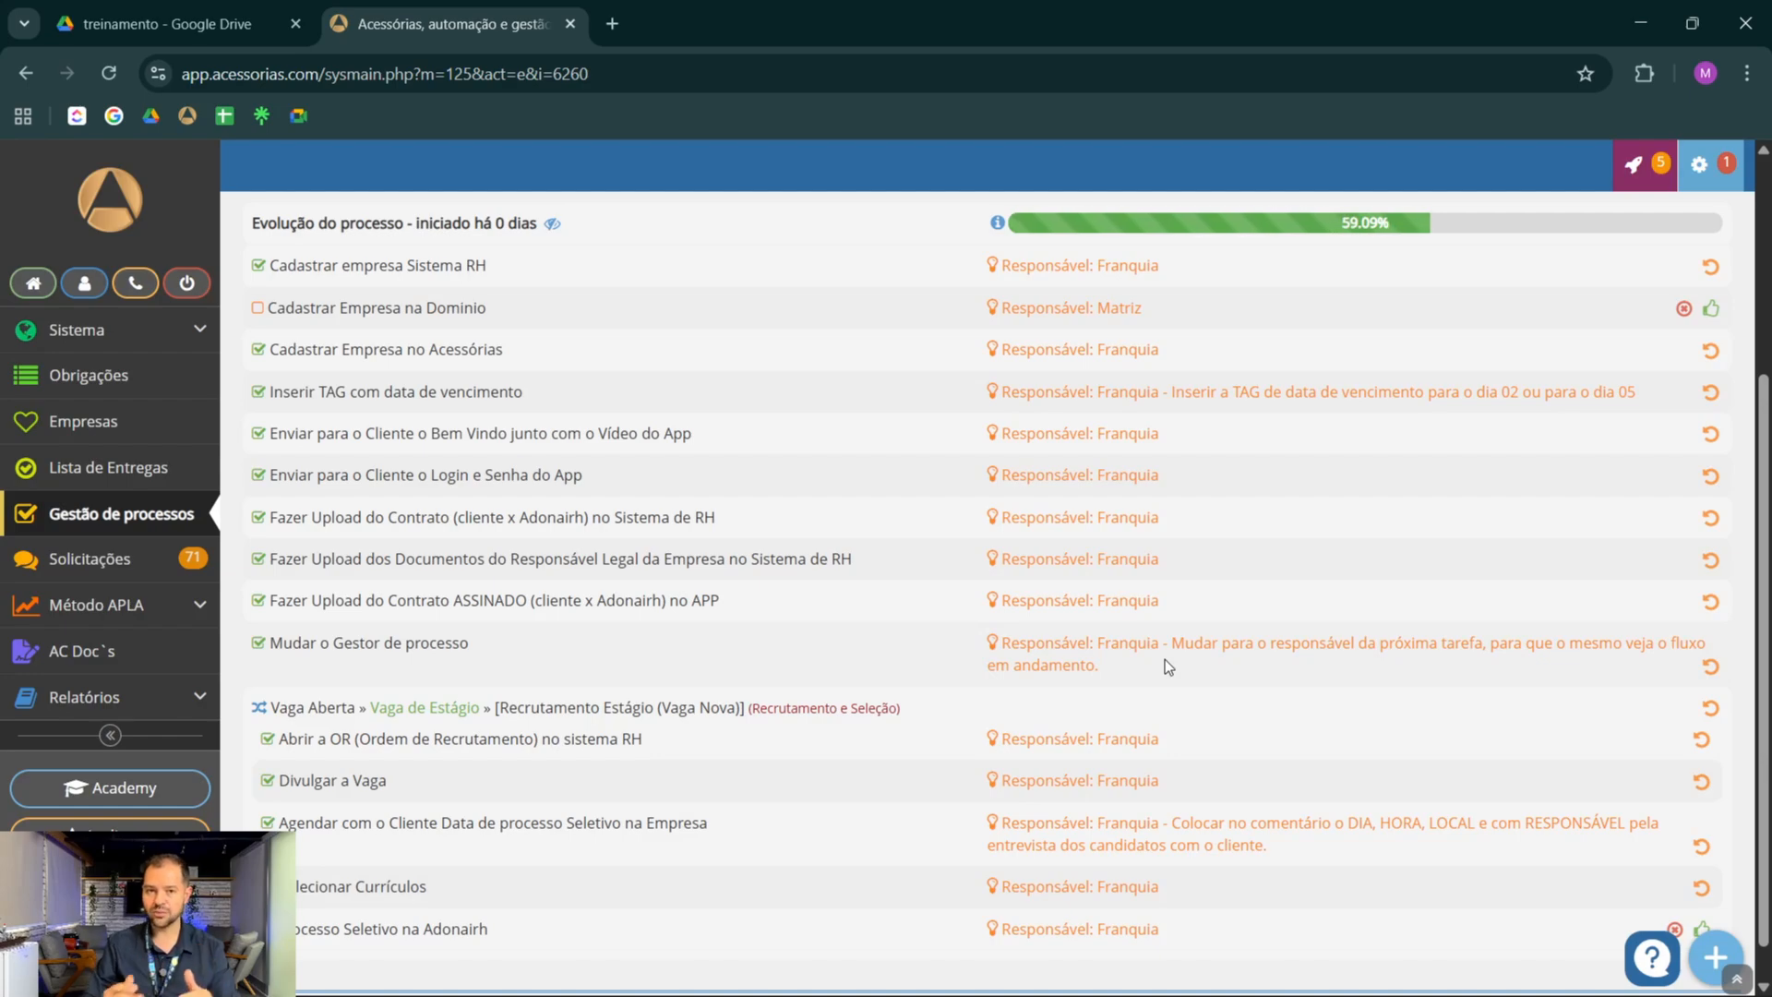
# Mark Processo Seletivo na Adonairh, Agendar com os Candidatos Pré Selecionados and Enviar Parecer ou Currículos para o Cliente as done
pyautogui.scroll(-1, 1165, 659)
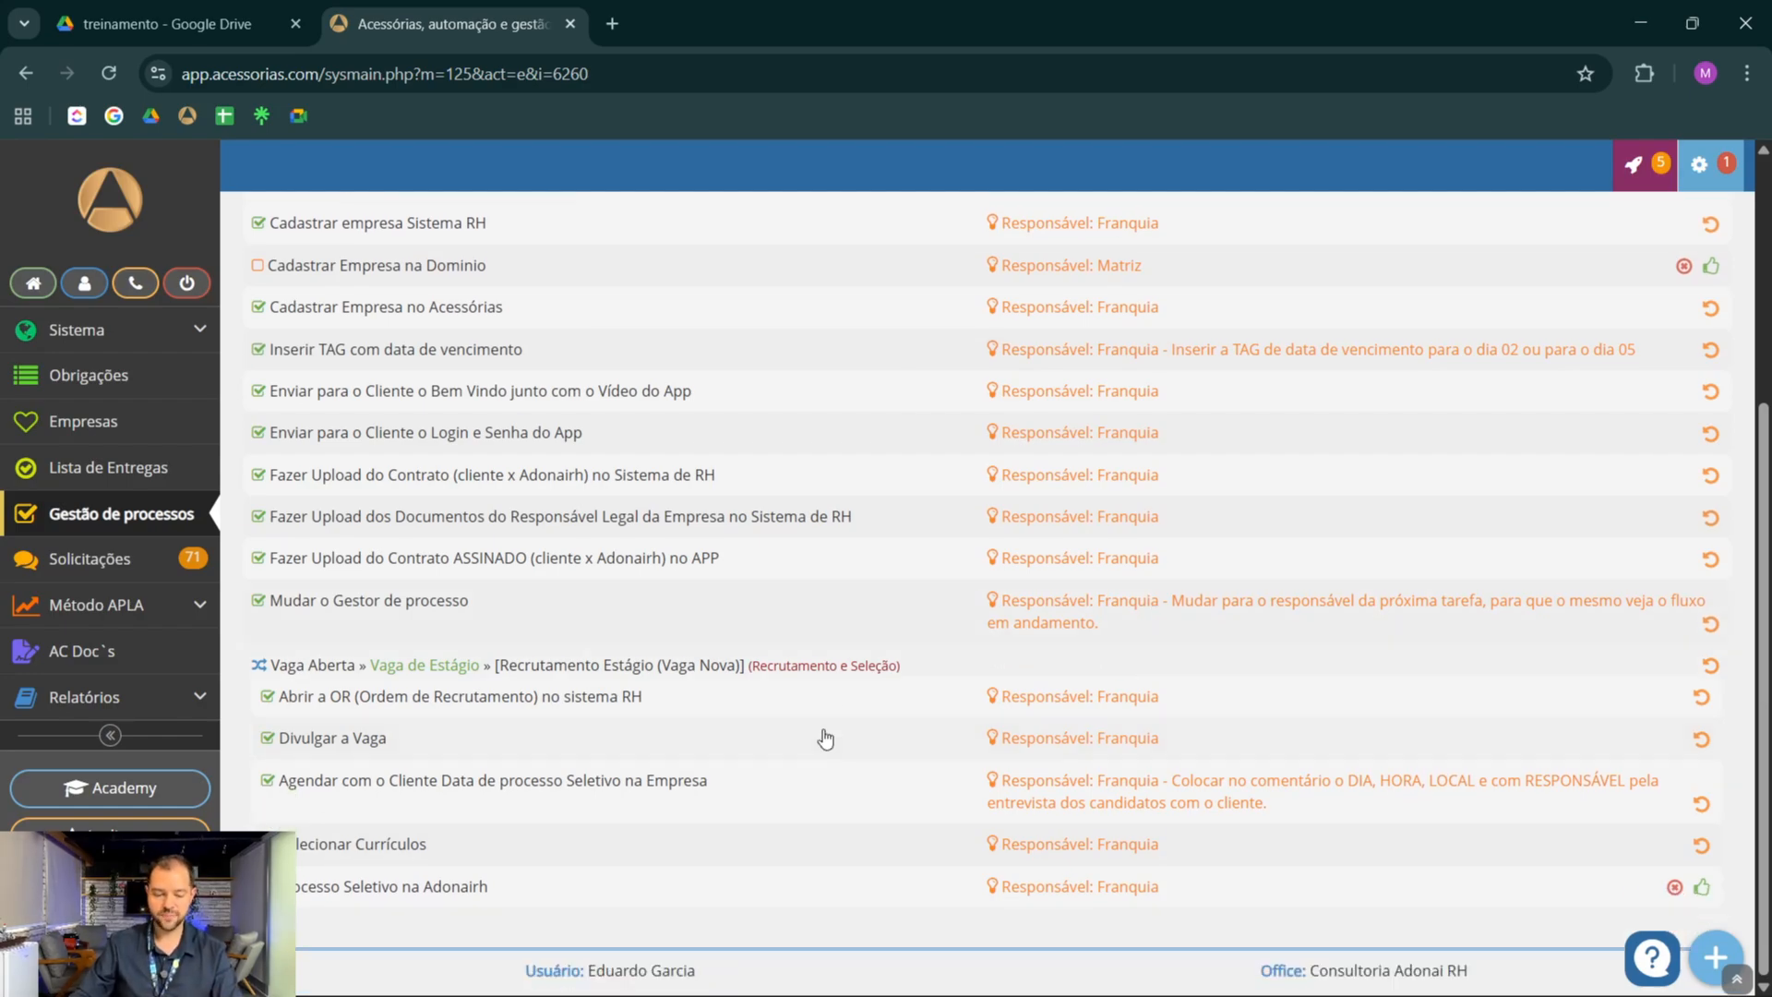
pyautogui.click(1704, 888)
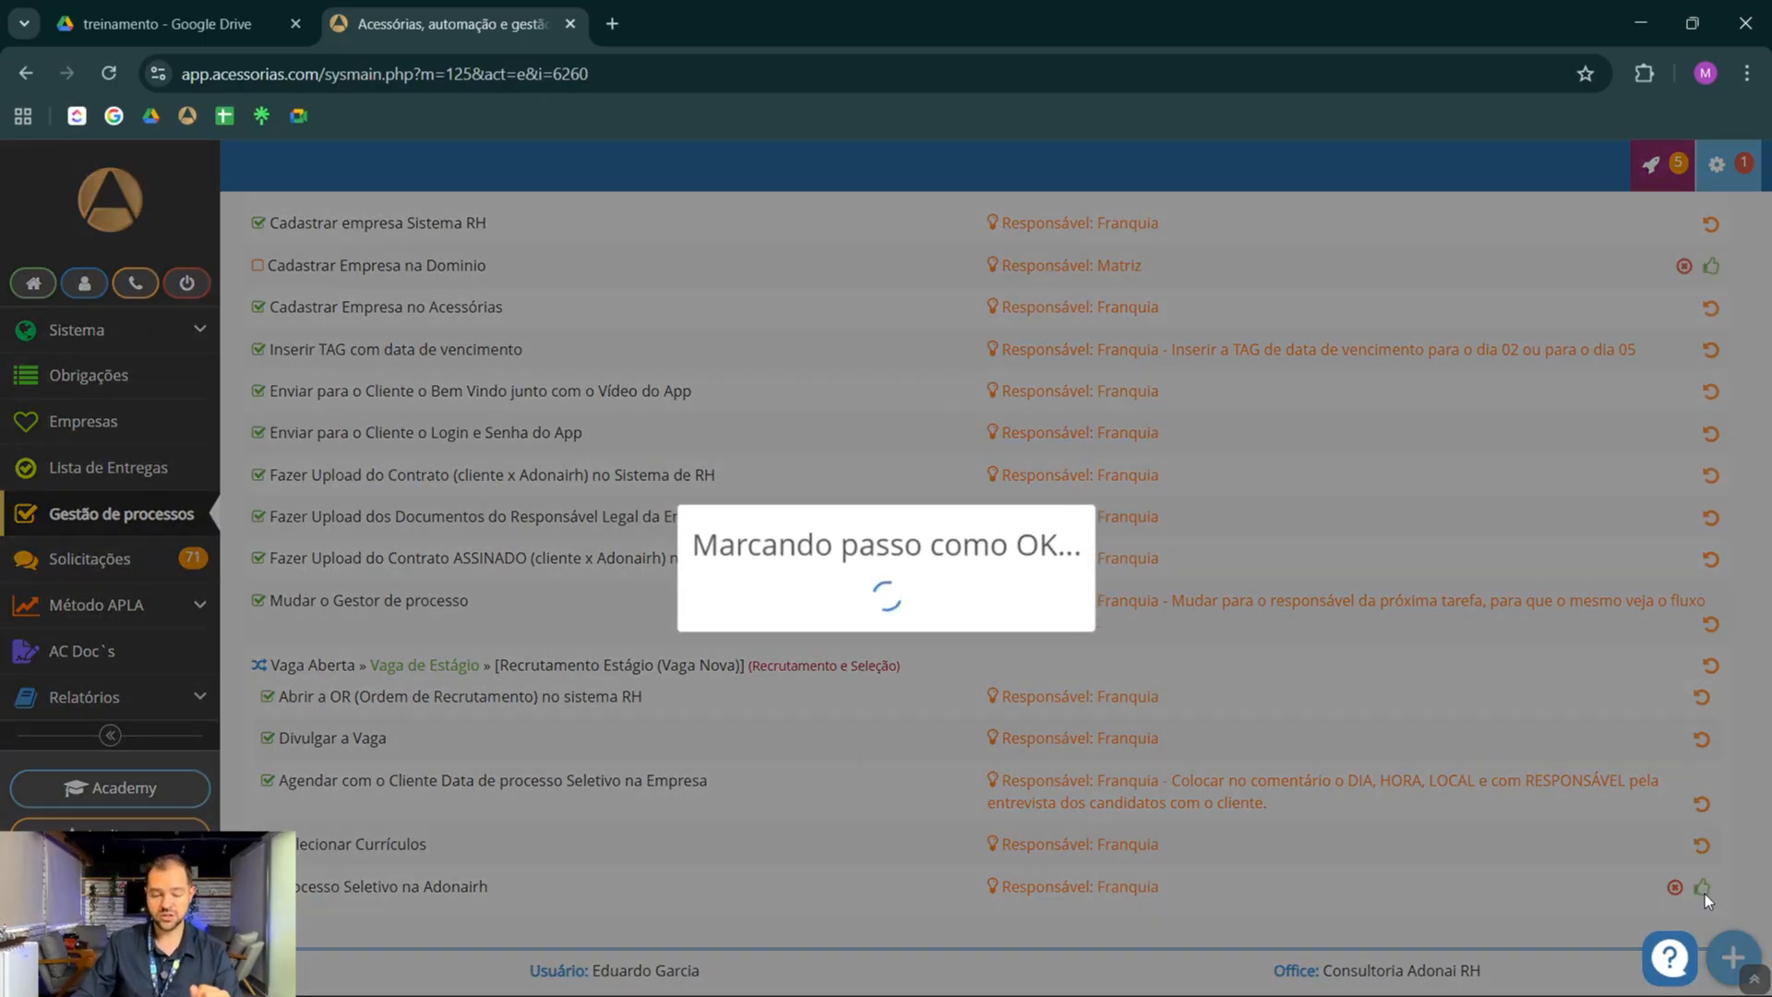
pyautogui.scroll(-1, 950, 711)
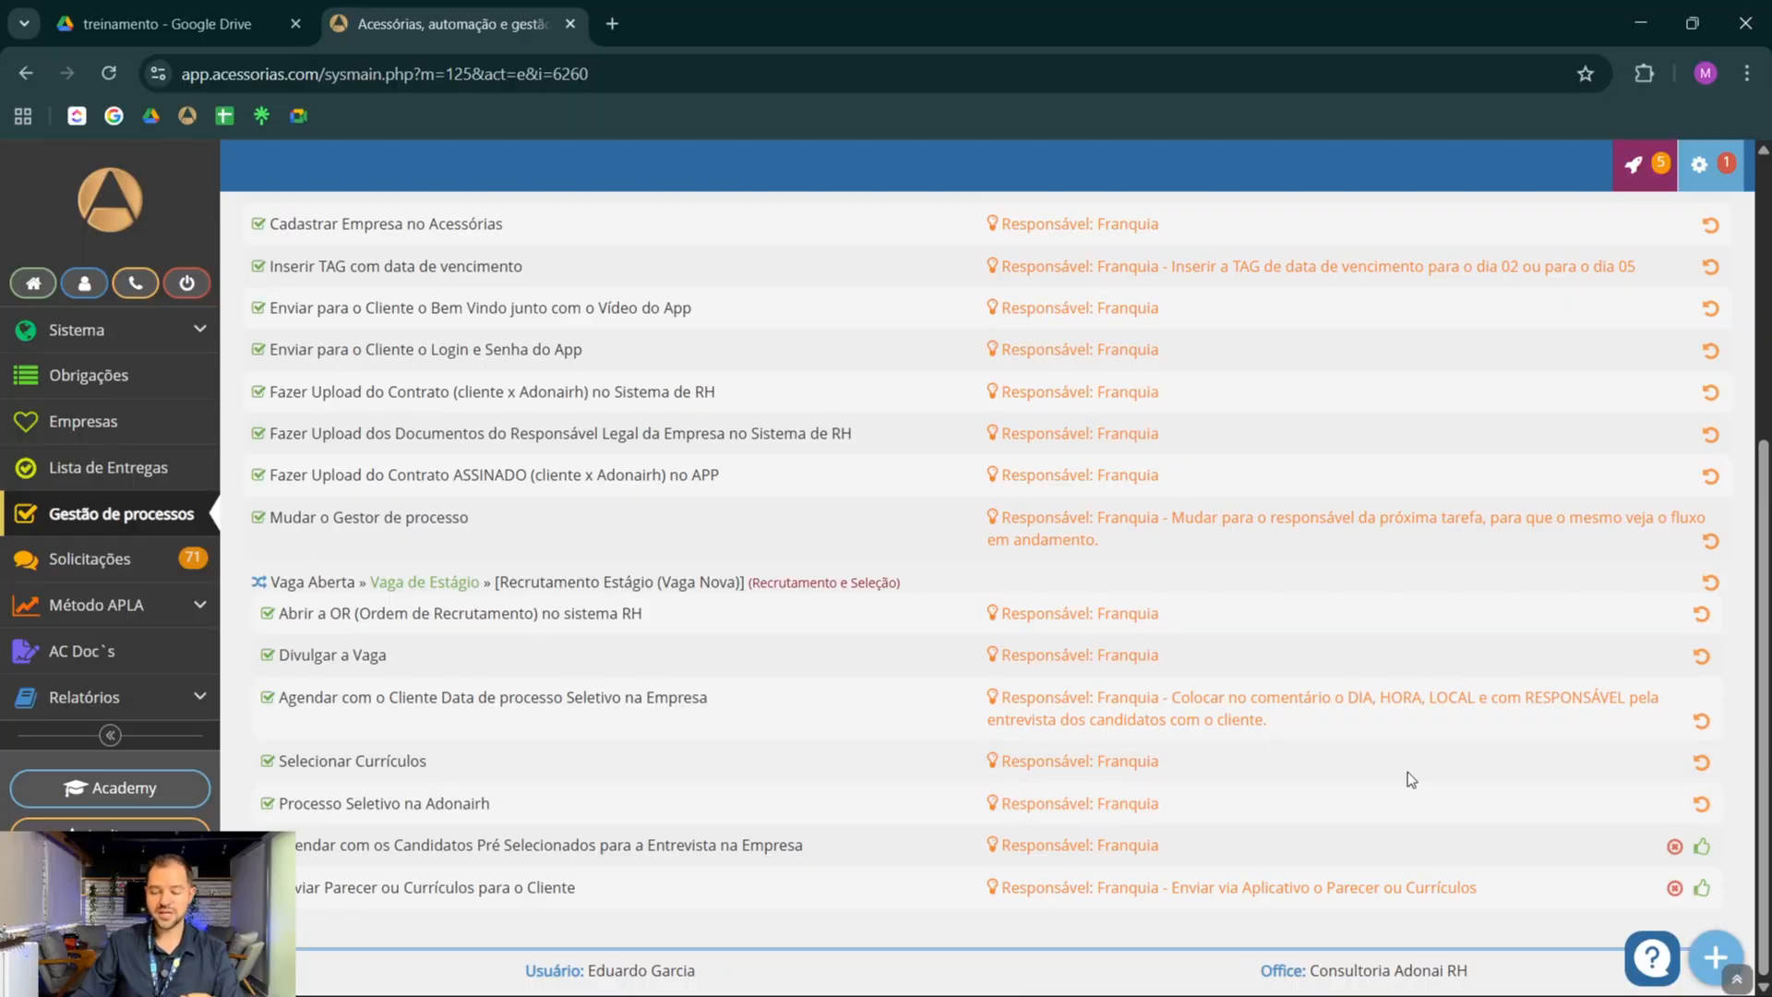
pyautogui.click(1703, 846)
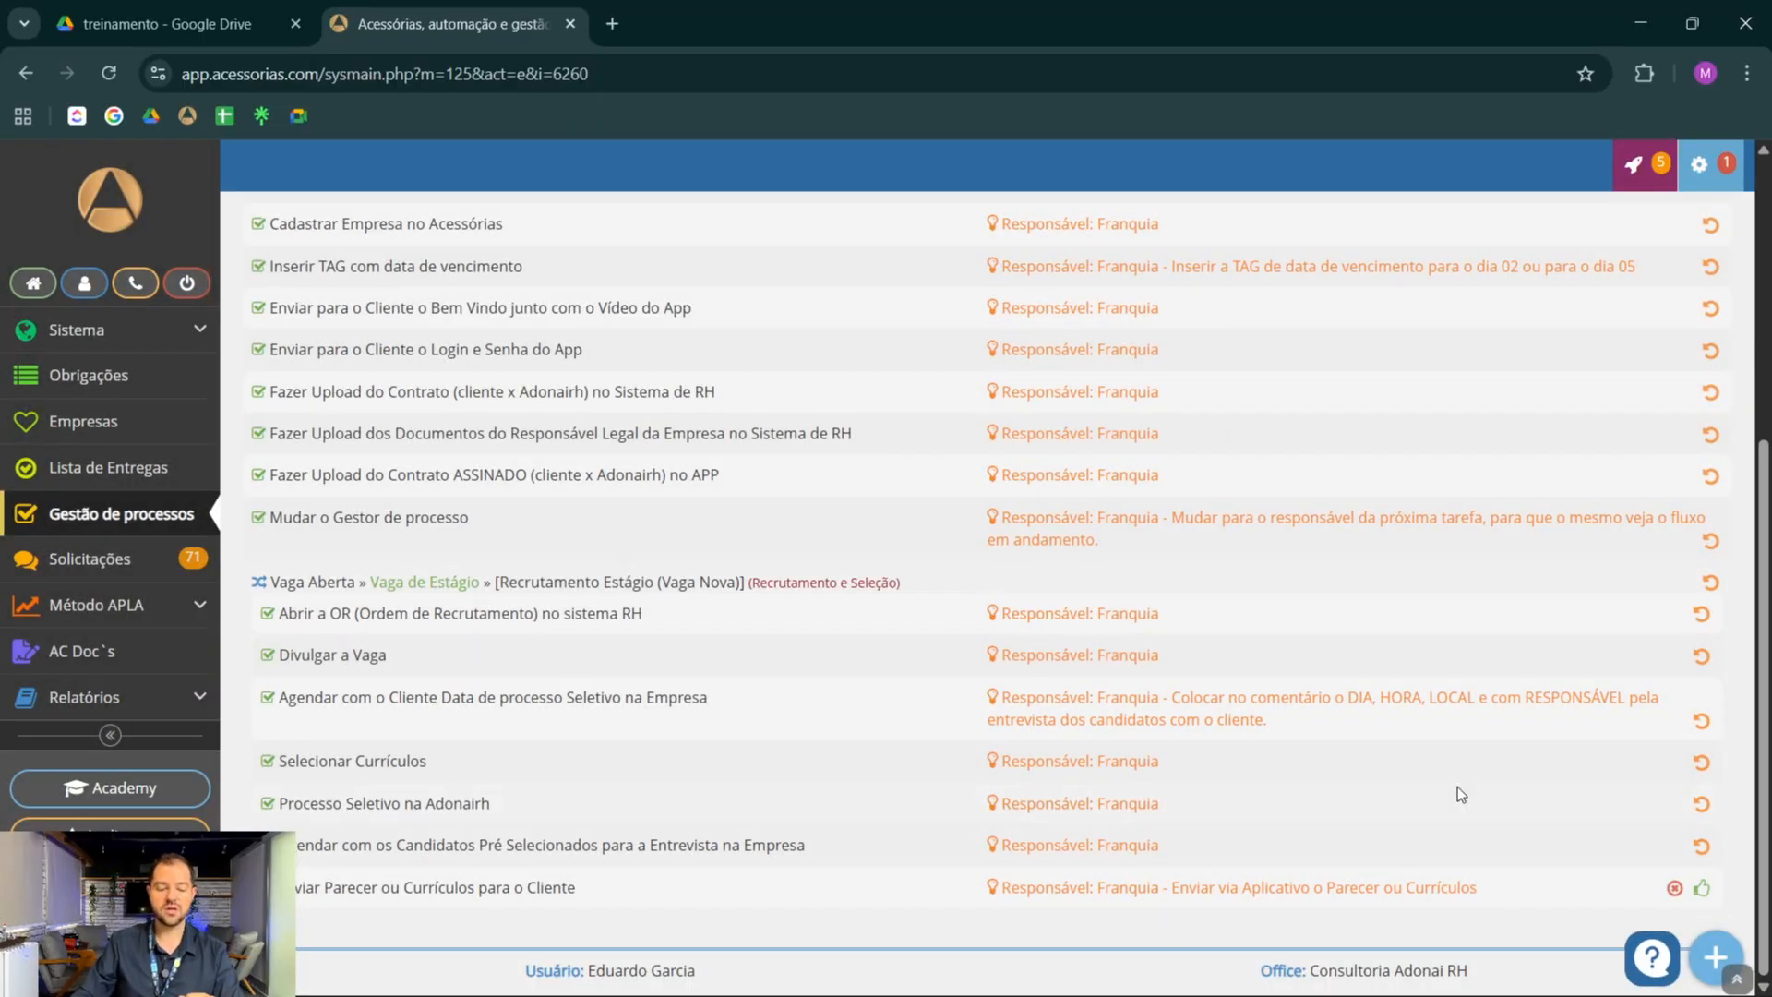
pyautogui.click(1703, 887)
# Mark Processo Seletivo no Cliente, Mudar Status da vaga para 'PROSPECÇÃO' and Cobrar Cliente do Feedback das Entrevistas as done
pyautogui.scroll(-1, 1072, 698)
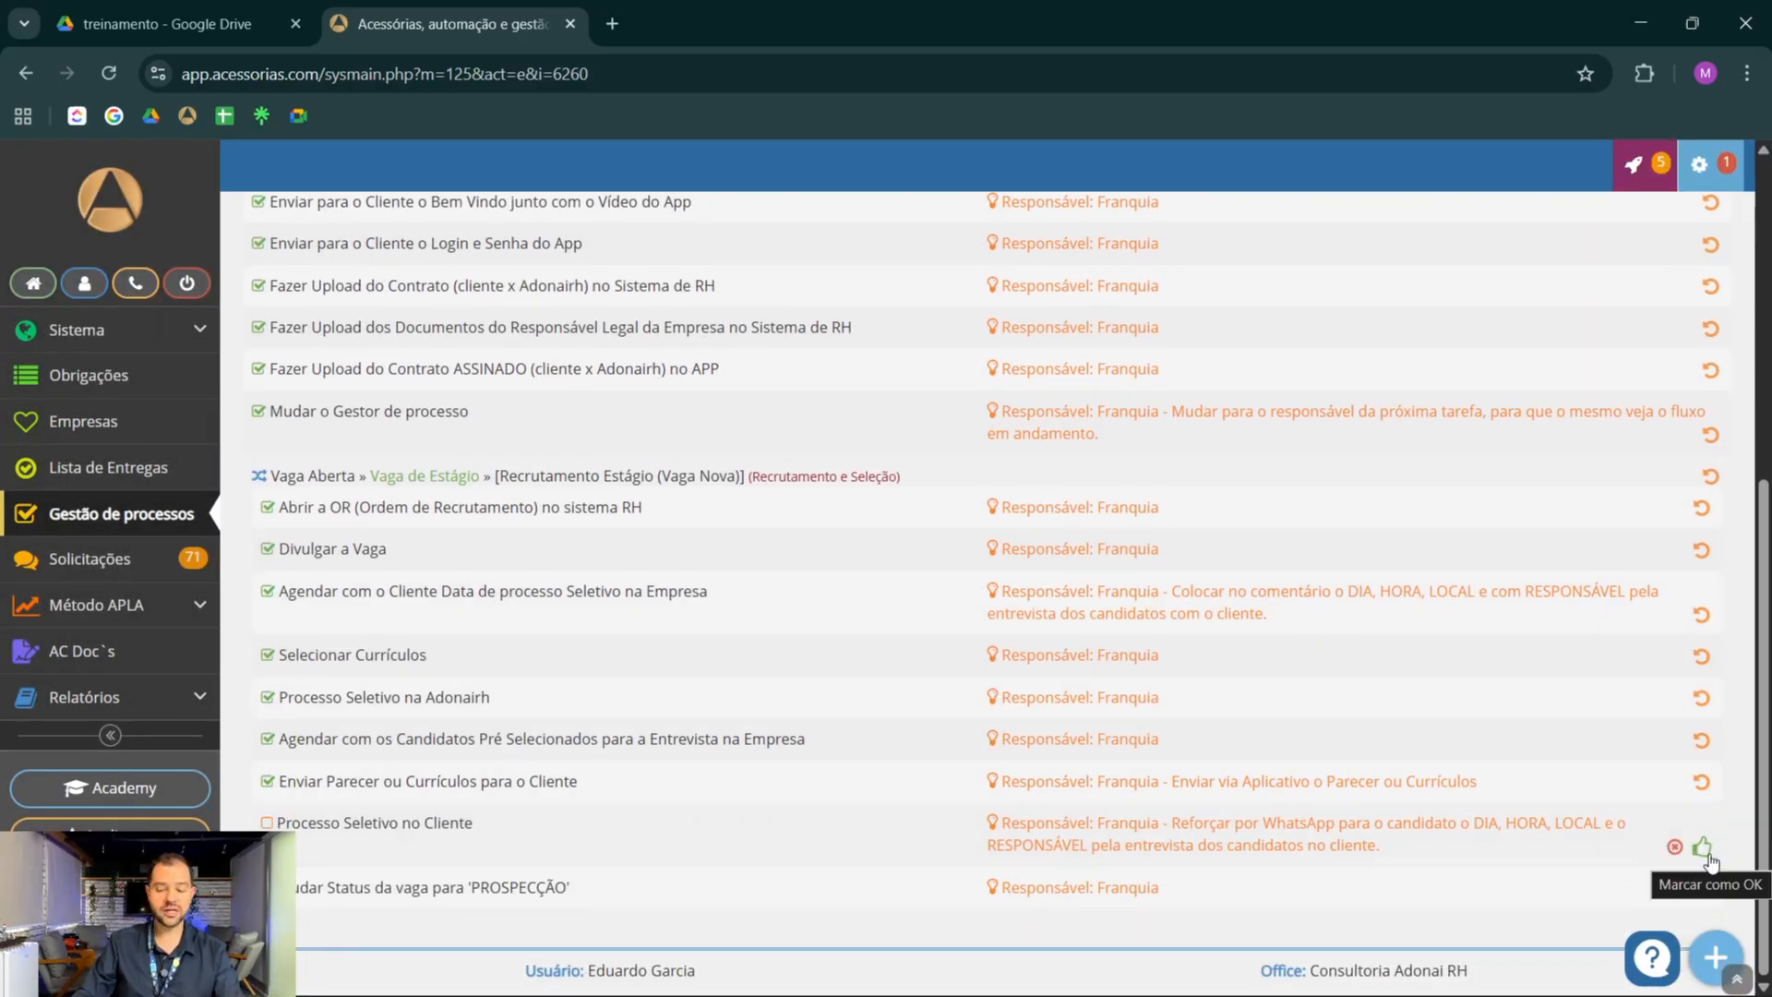
pyautogui.click(1703, 848)
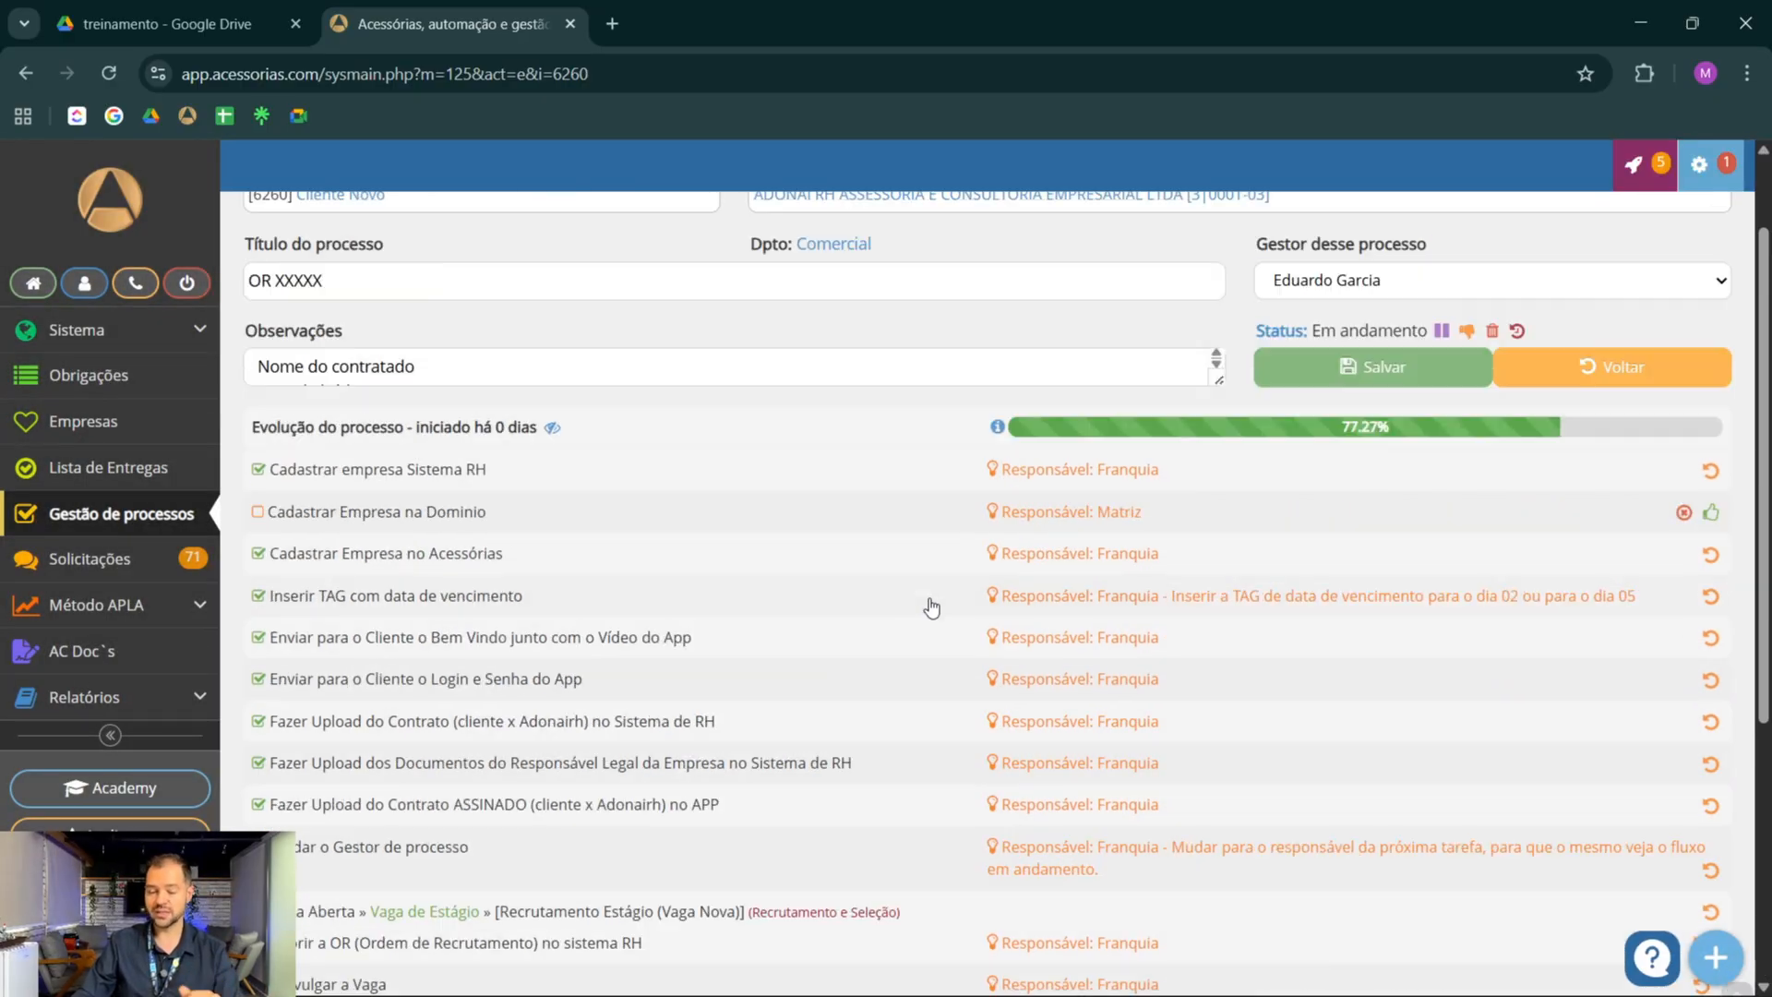
pyautogui.click(1702, 890)
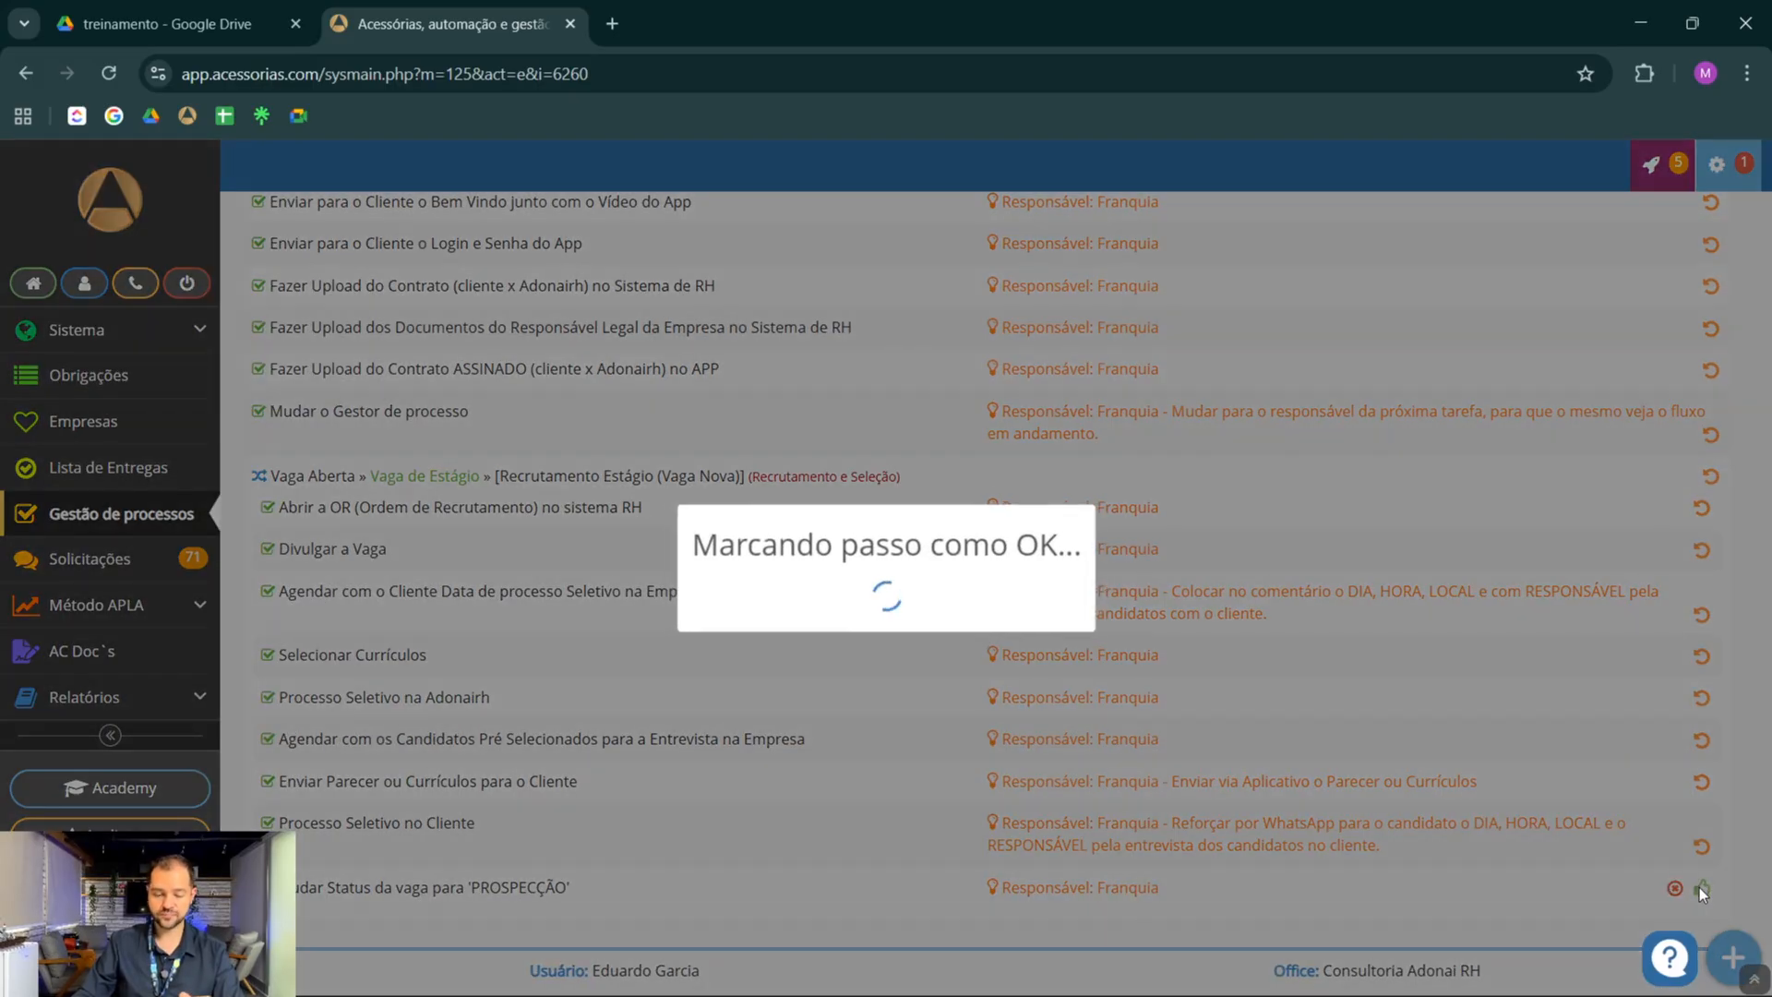
pyautogui.scroll(-3, 1022, 680)
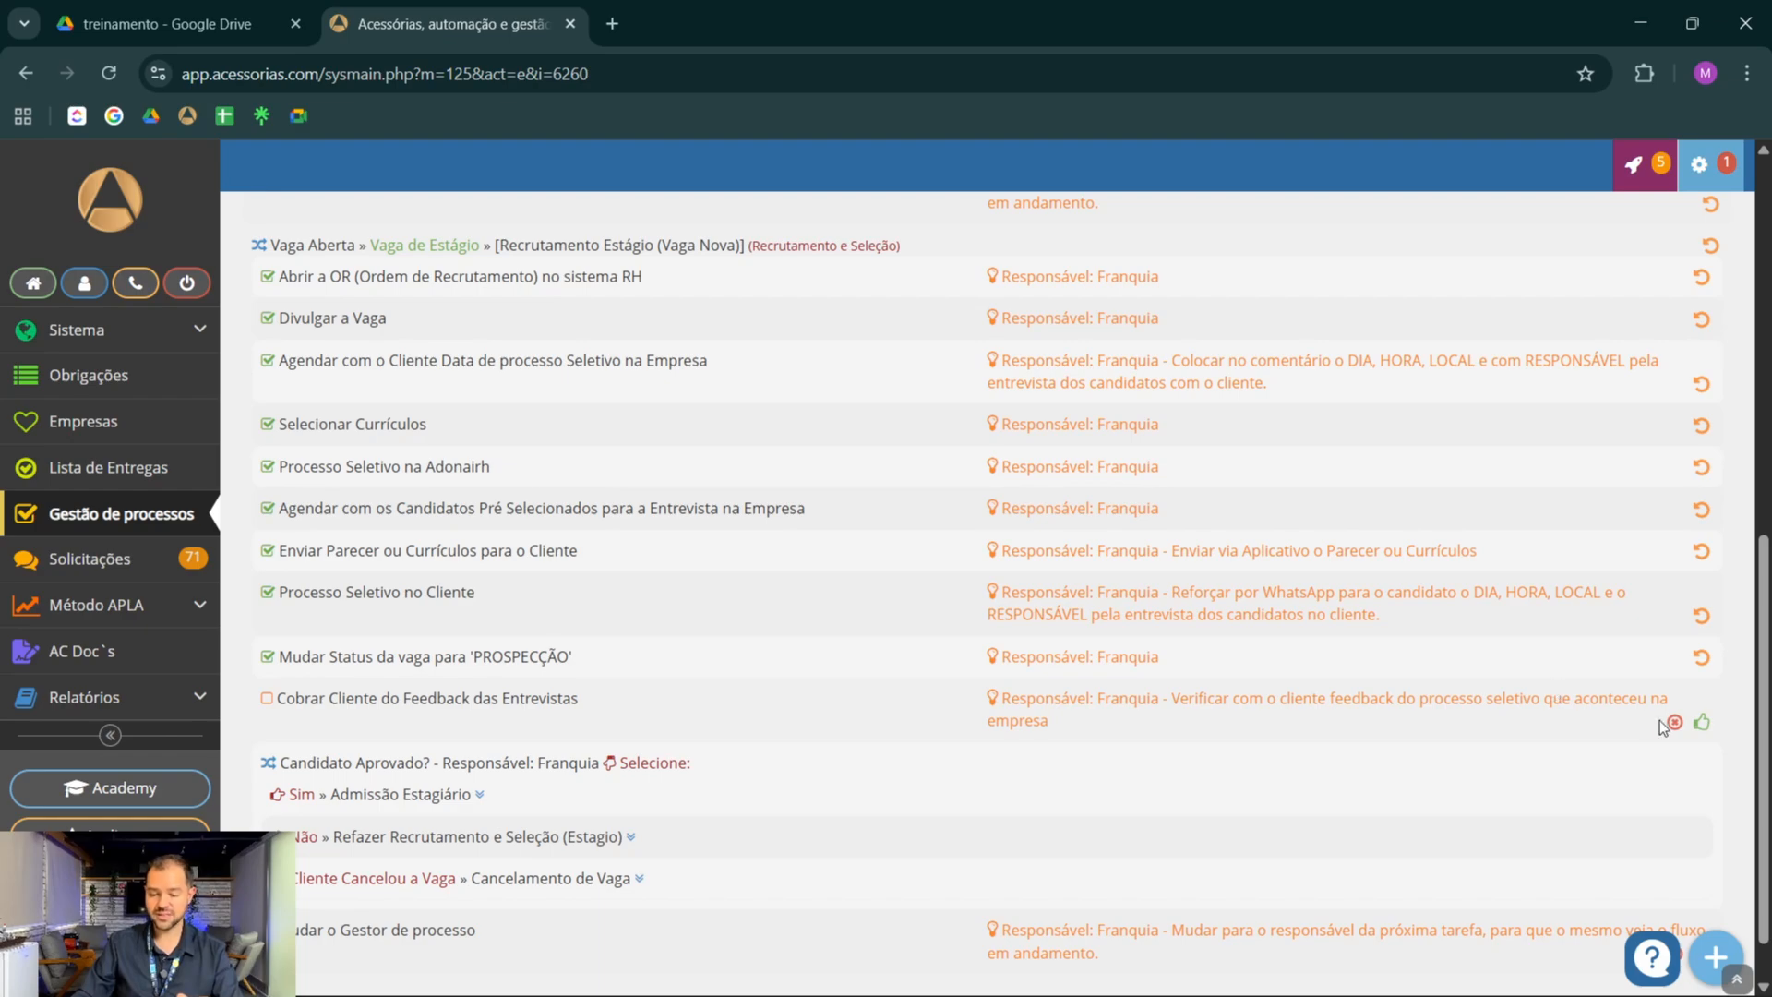
pyautogui.click(1702, 722)
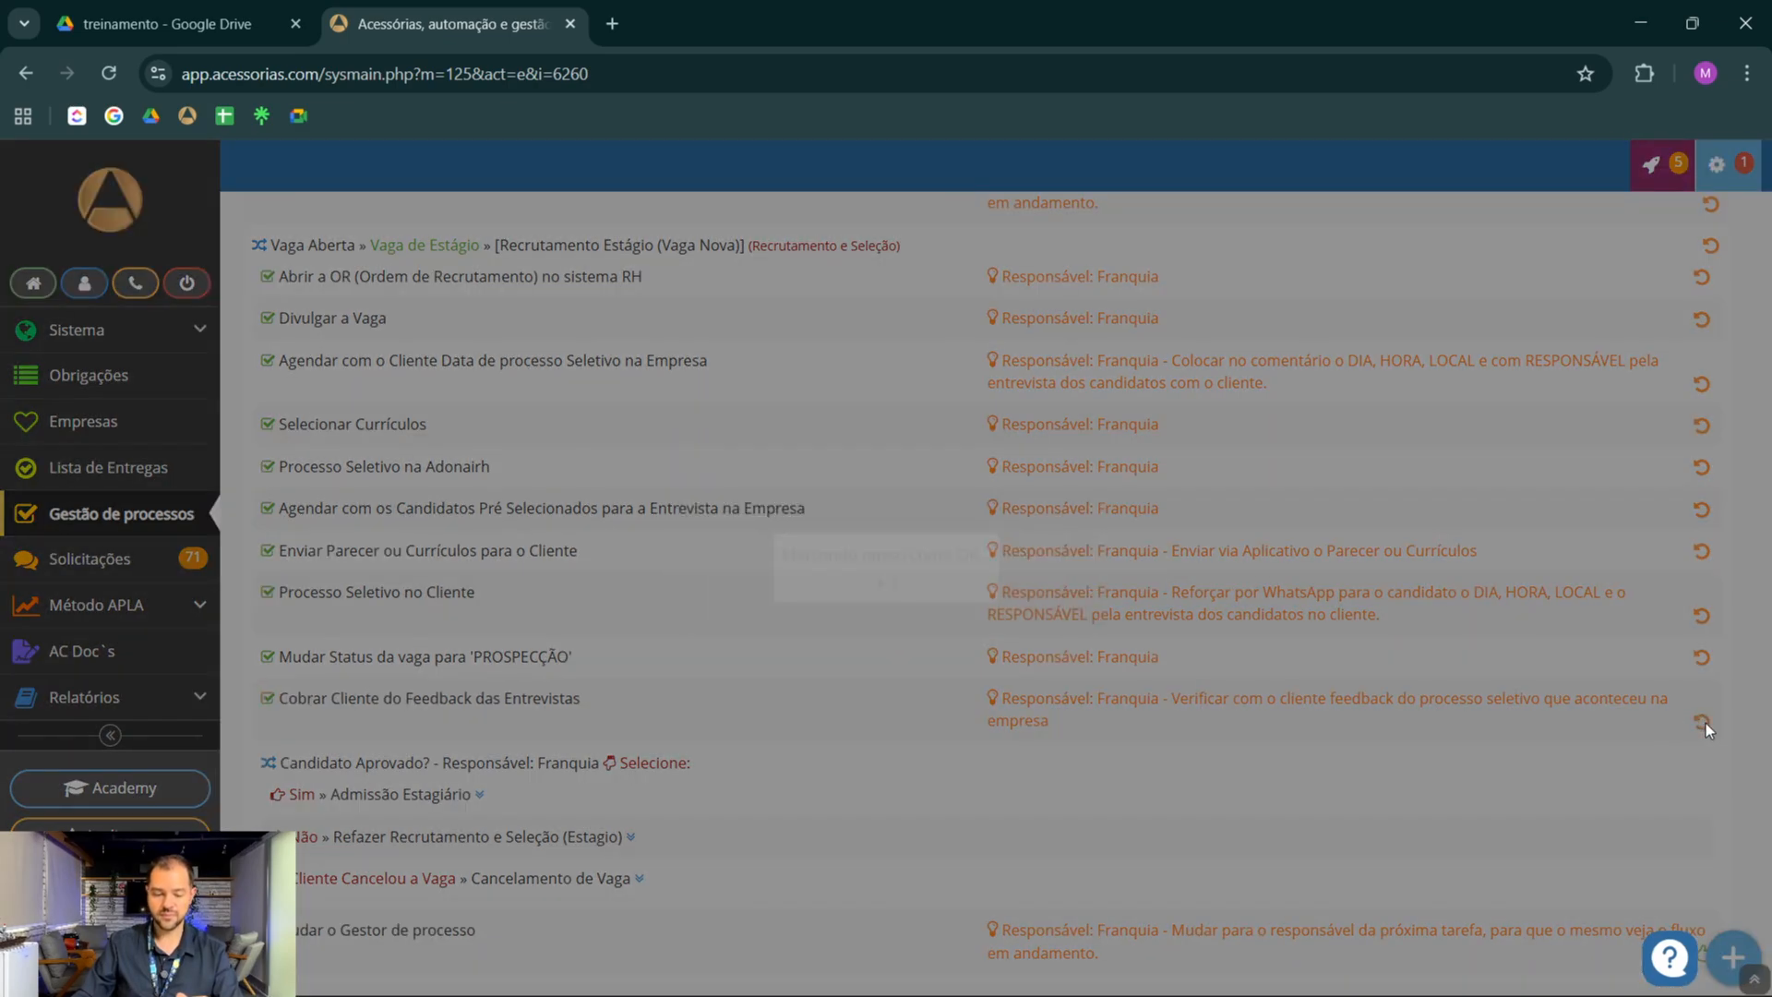
# Answer Candidato Aprovado? with Sim » Admissão Estagiário and complete its 'STAND BY' status, Inserir o candidato aprovado and Solicitar Documentos tasks
pyautogui.scroll(-1, 914, 512)
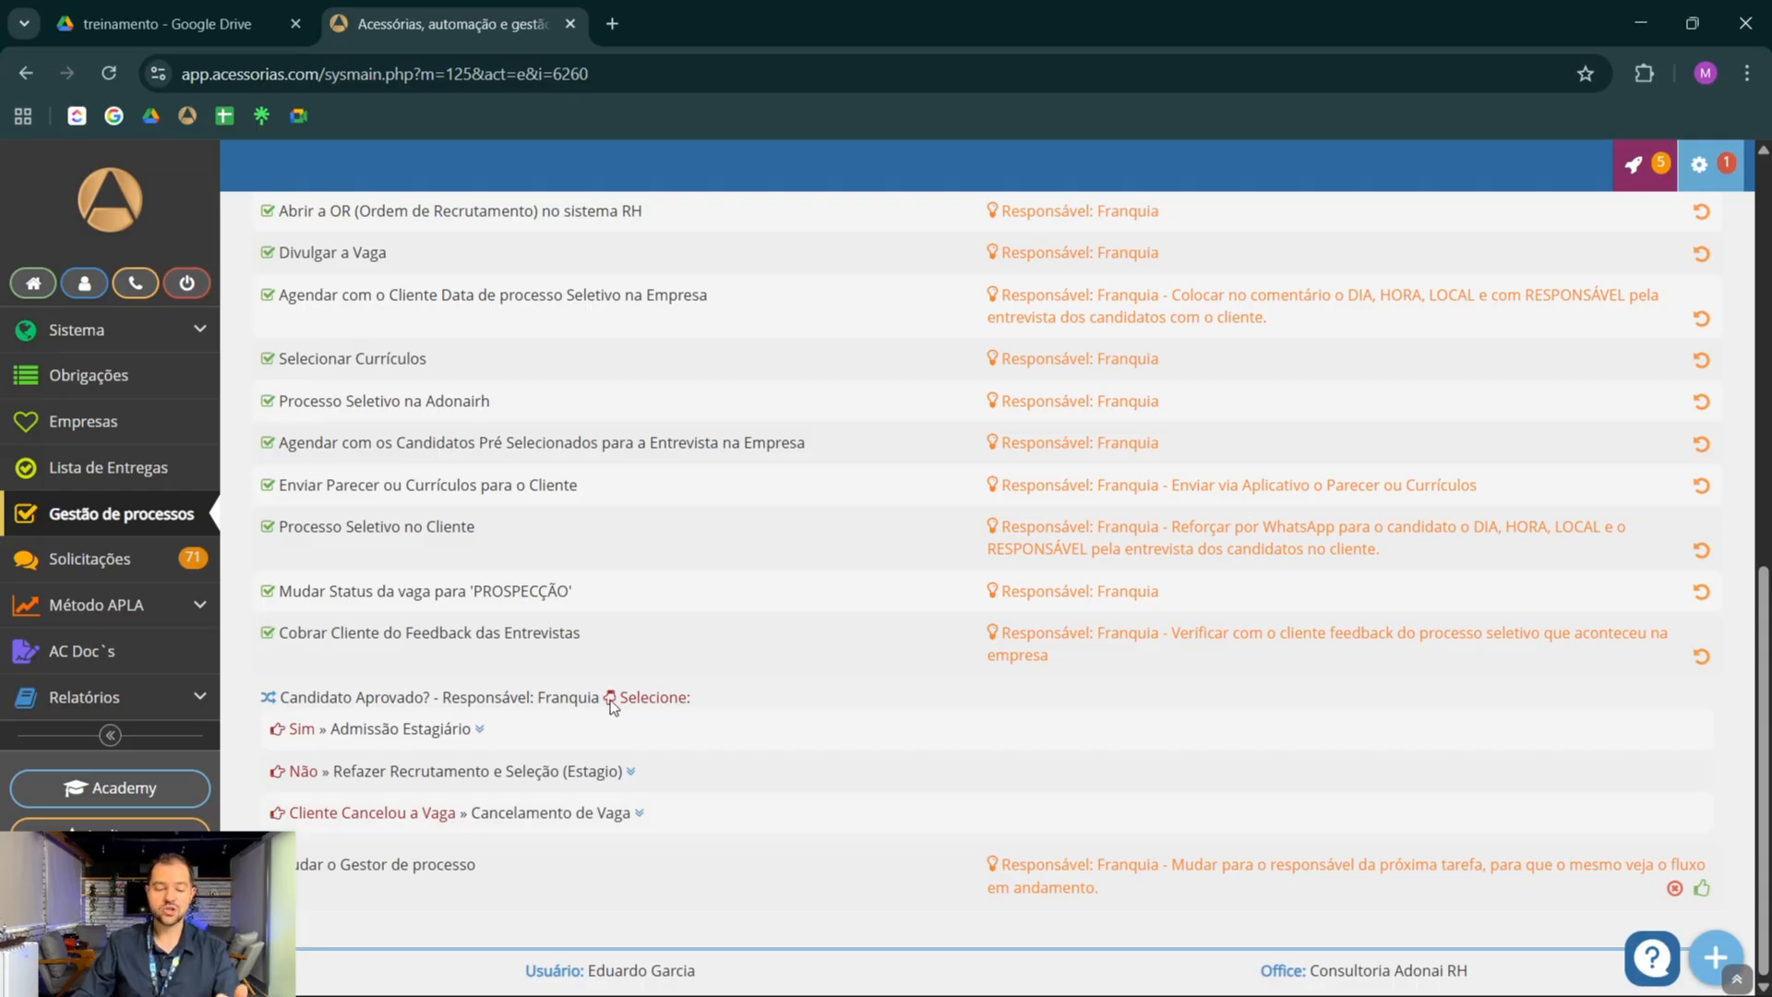
pyautogui.click(383, 734)
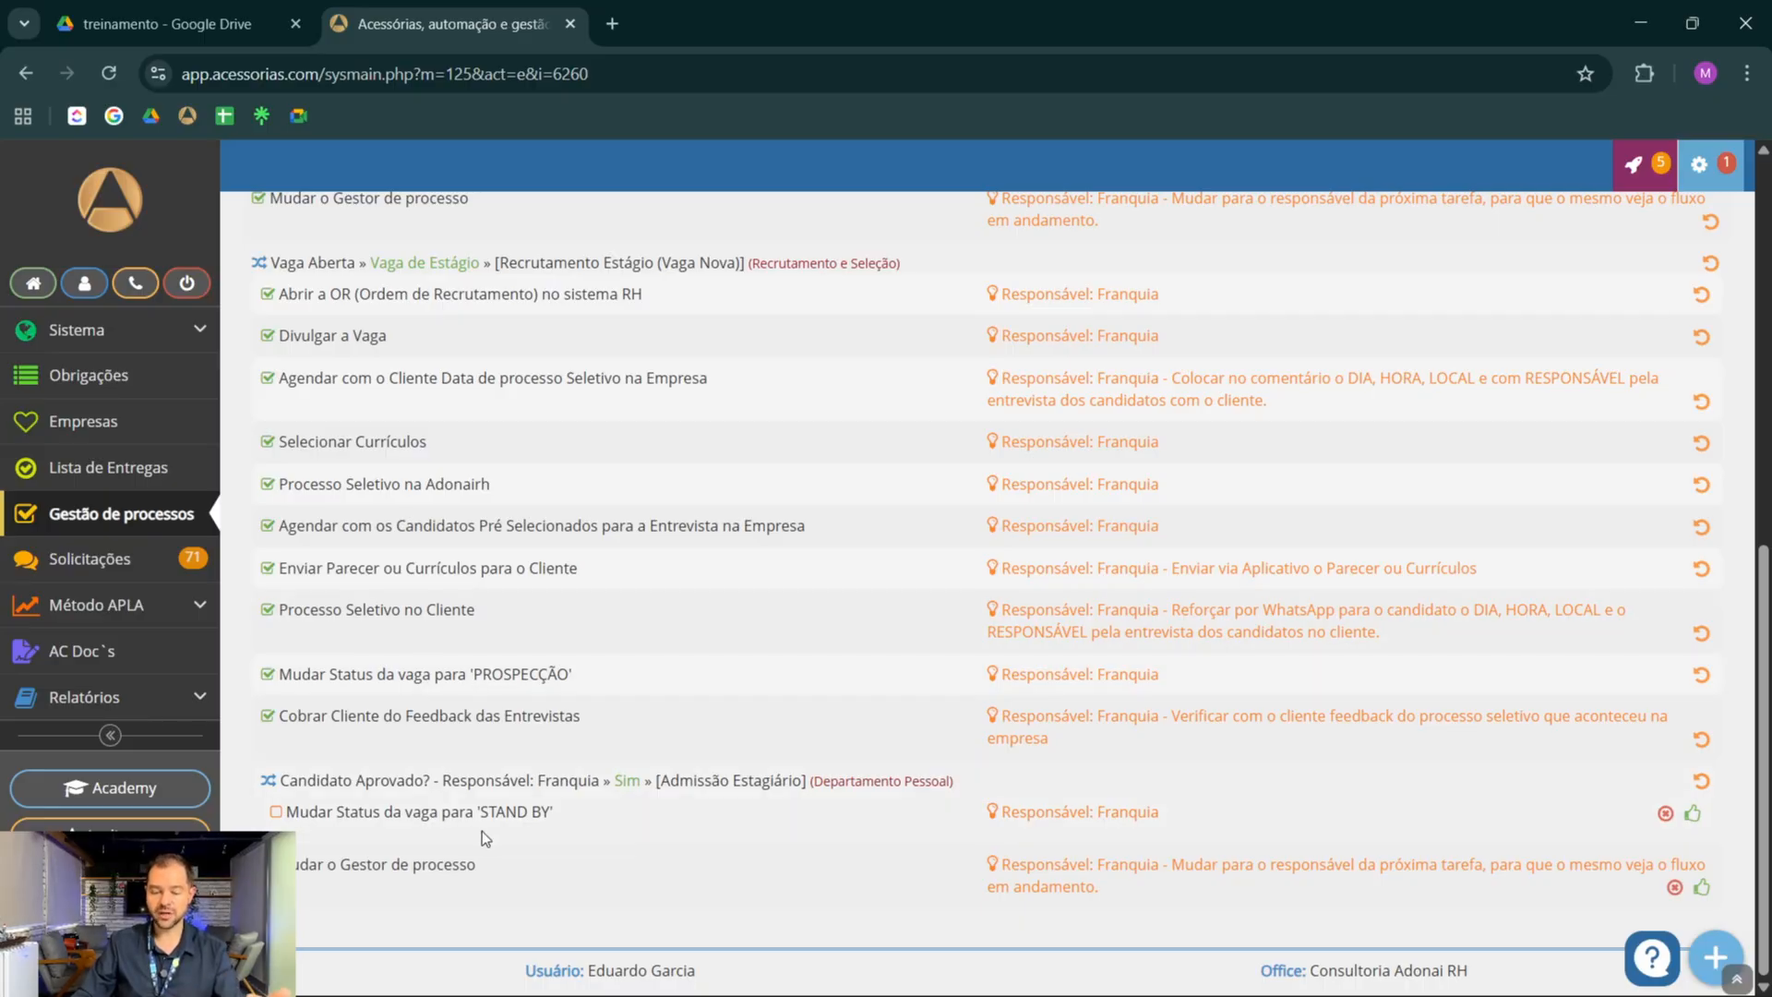
pyautogui.click(1692, 814)
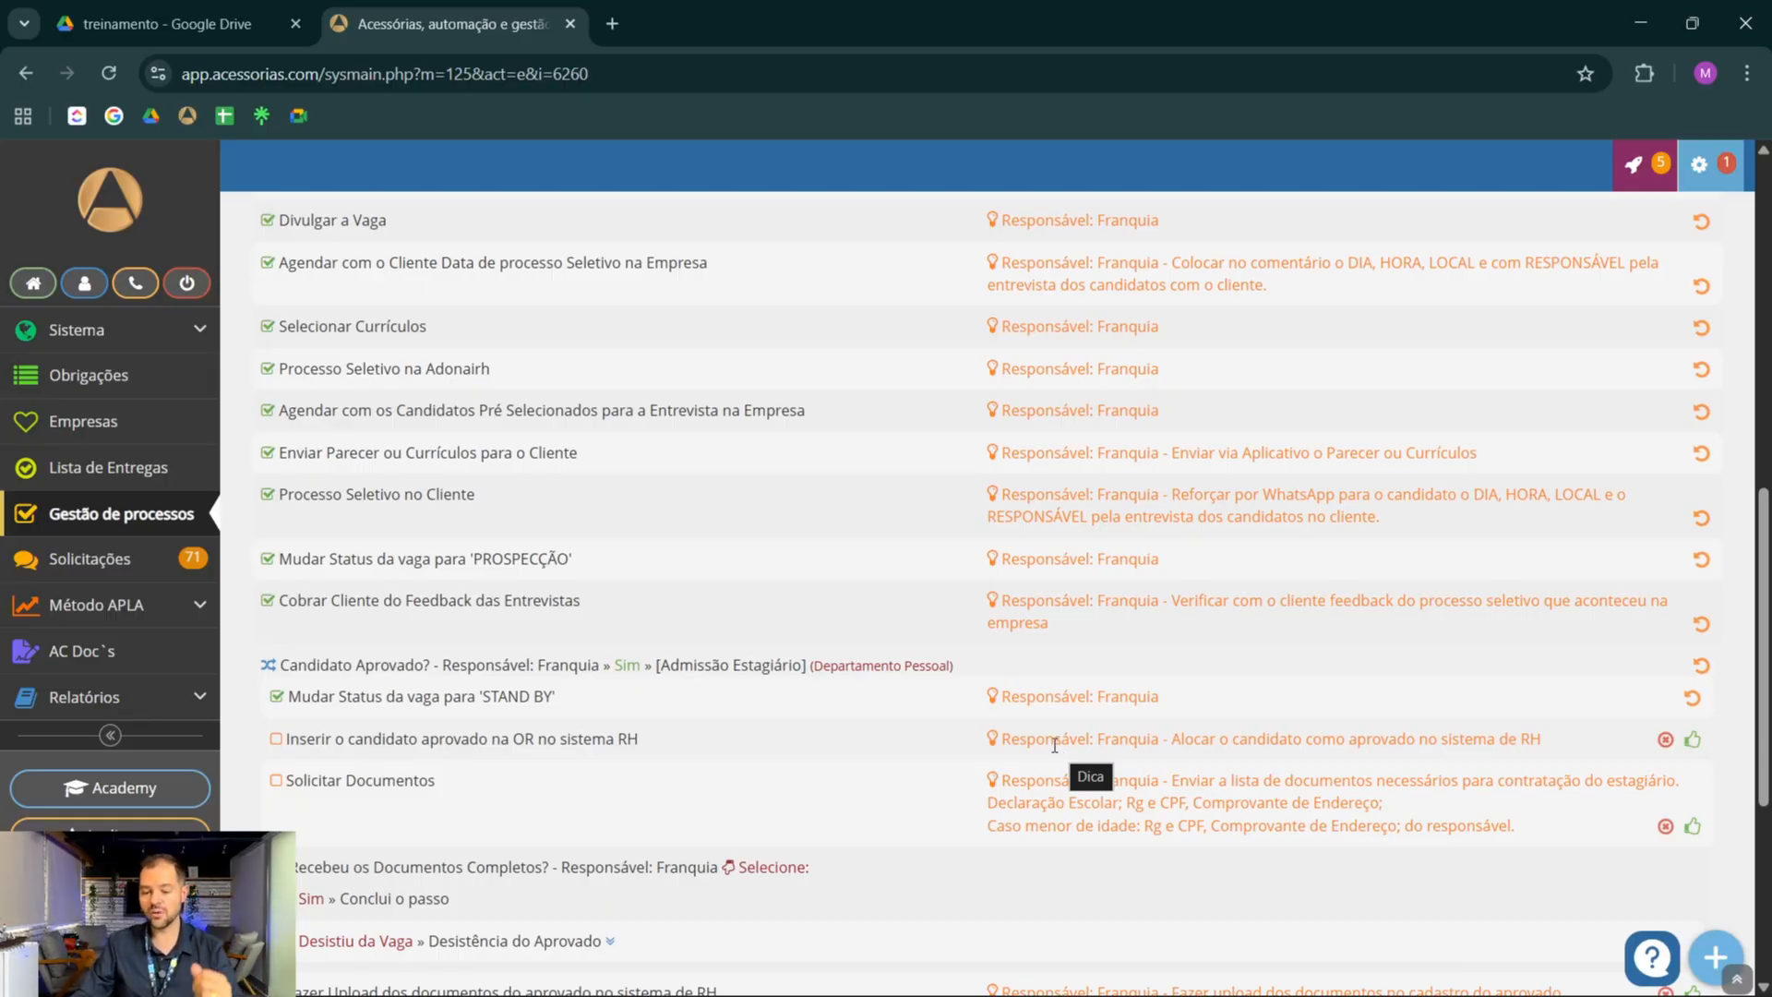
pyautogui.click(1694, 741)
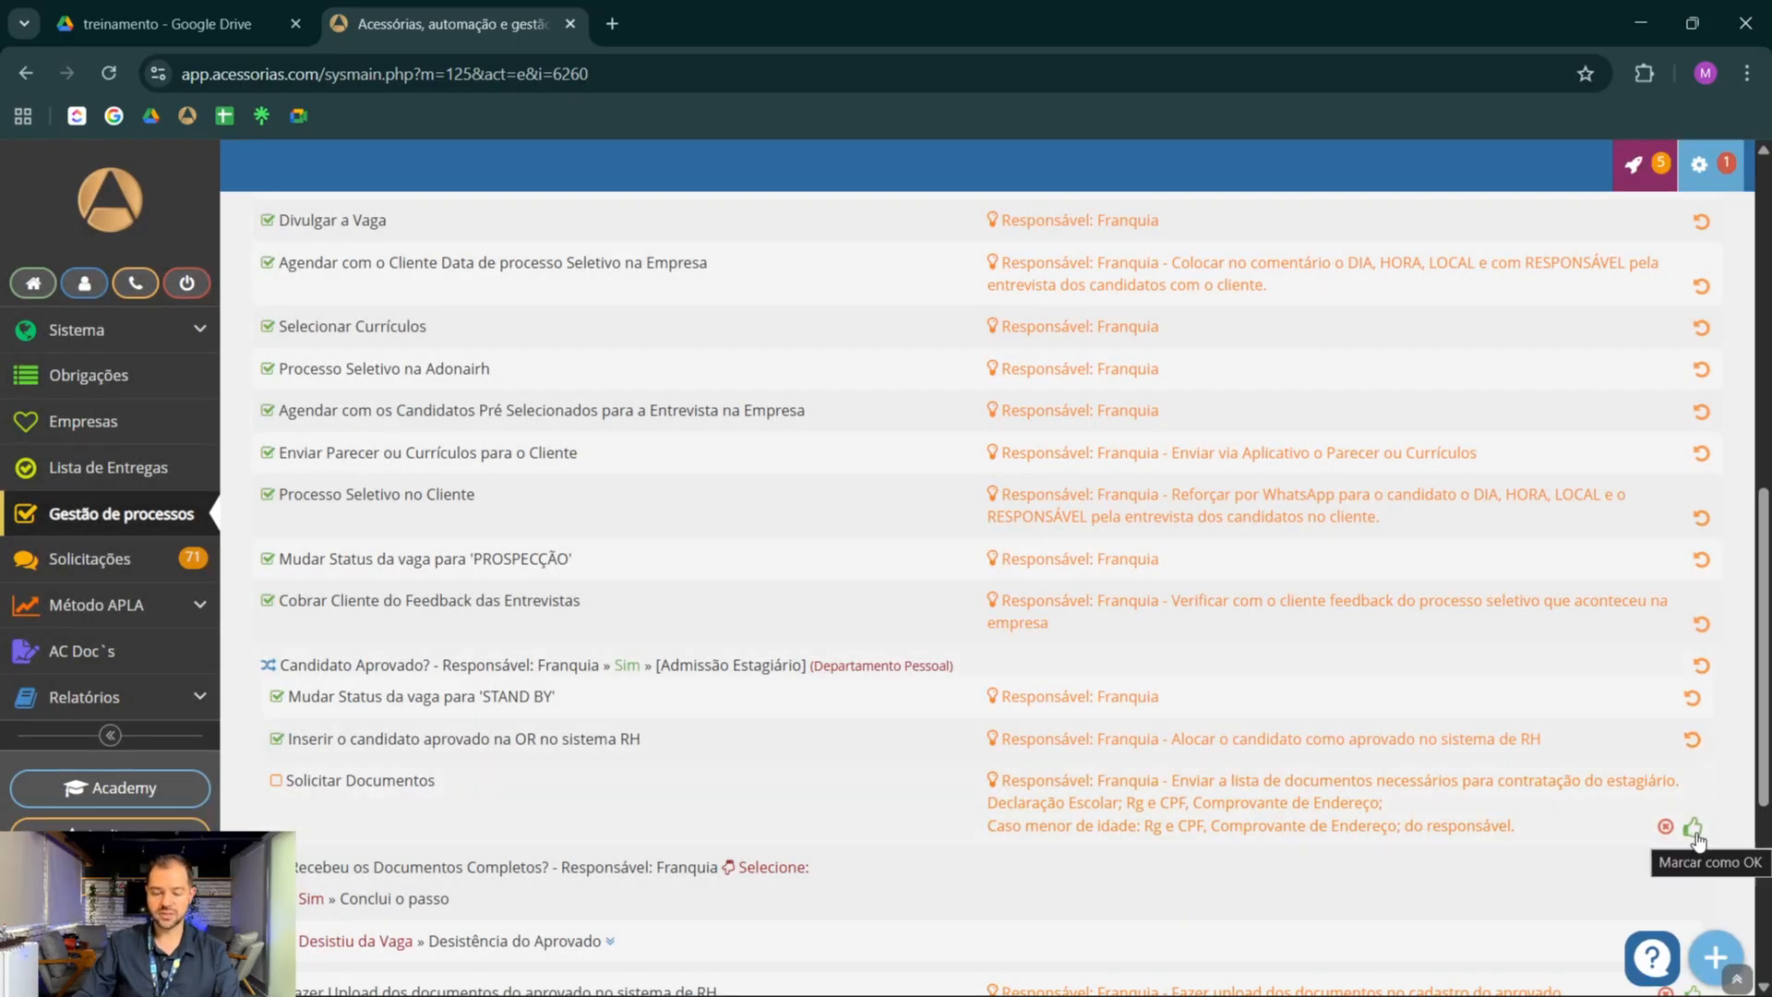
pyautogui.click(1695, 831)
# Answer Recebeu os Documentos Completos? with Sim and mark Fazer Upload dos documentos do aprovado as done
pyautogui.scroll(-1, 636, 693)
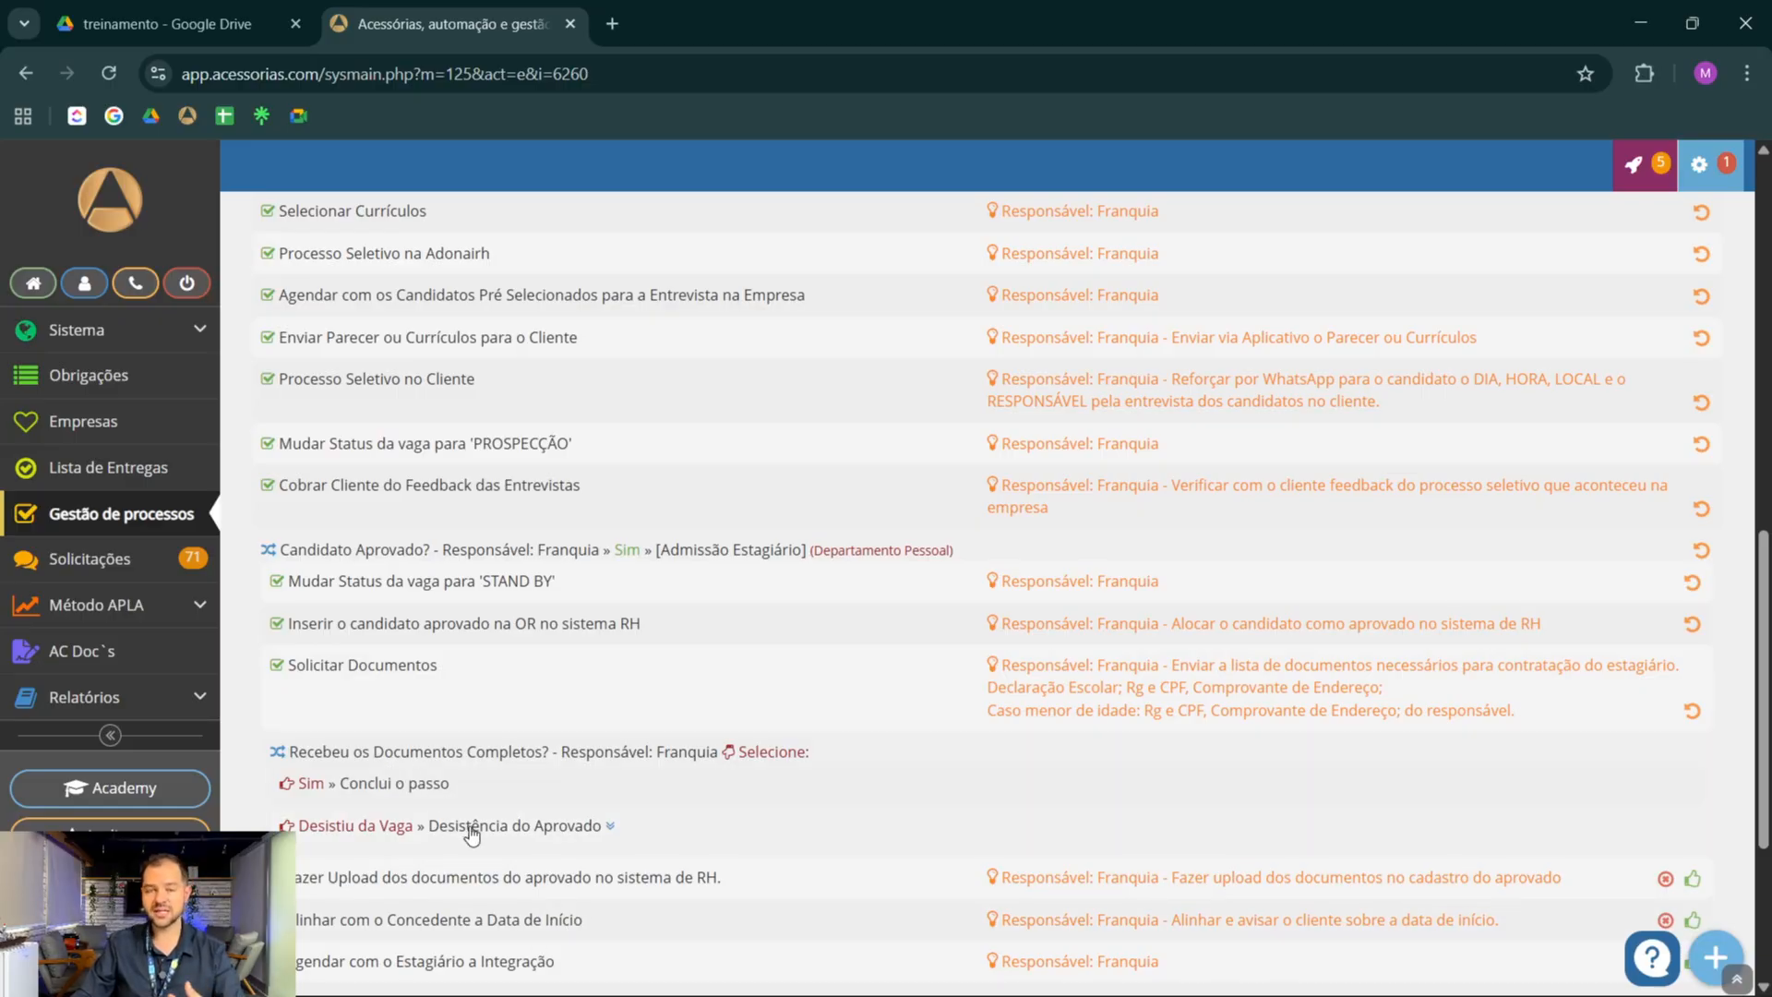
pyautogui.click(397, 784)
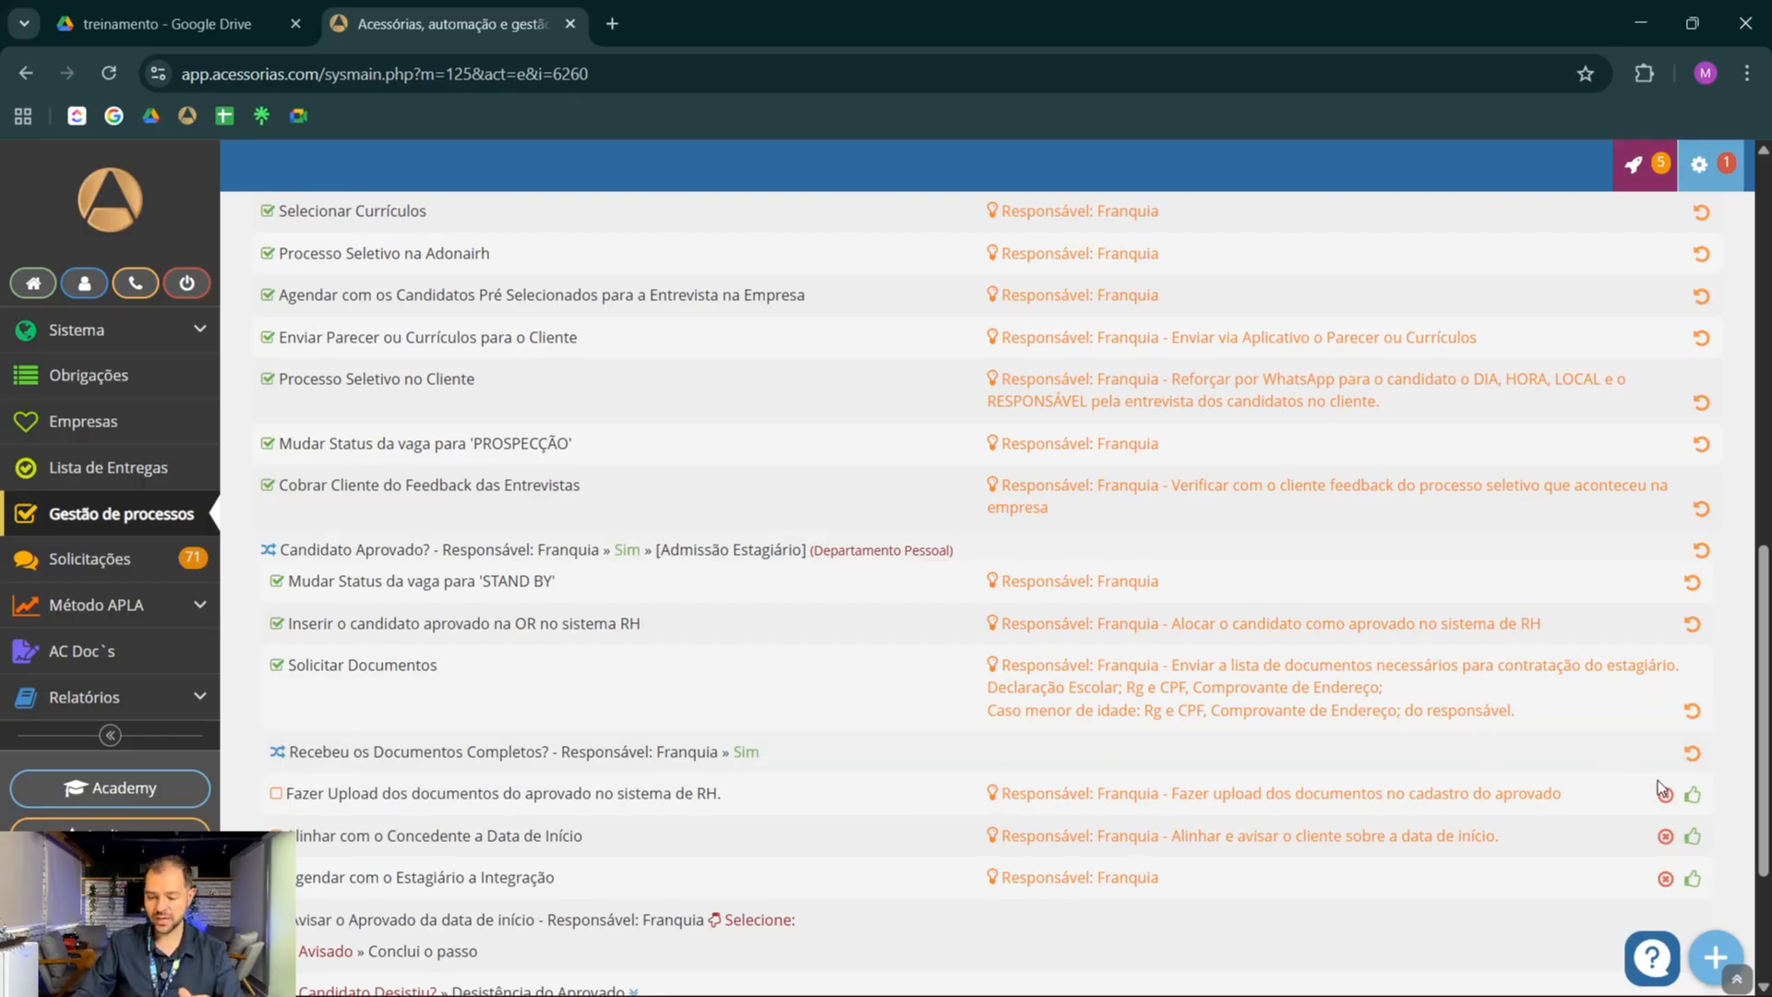
pyautogui.click(1693, 797)
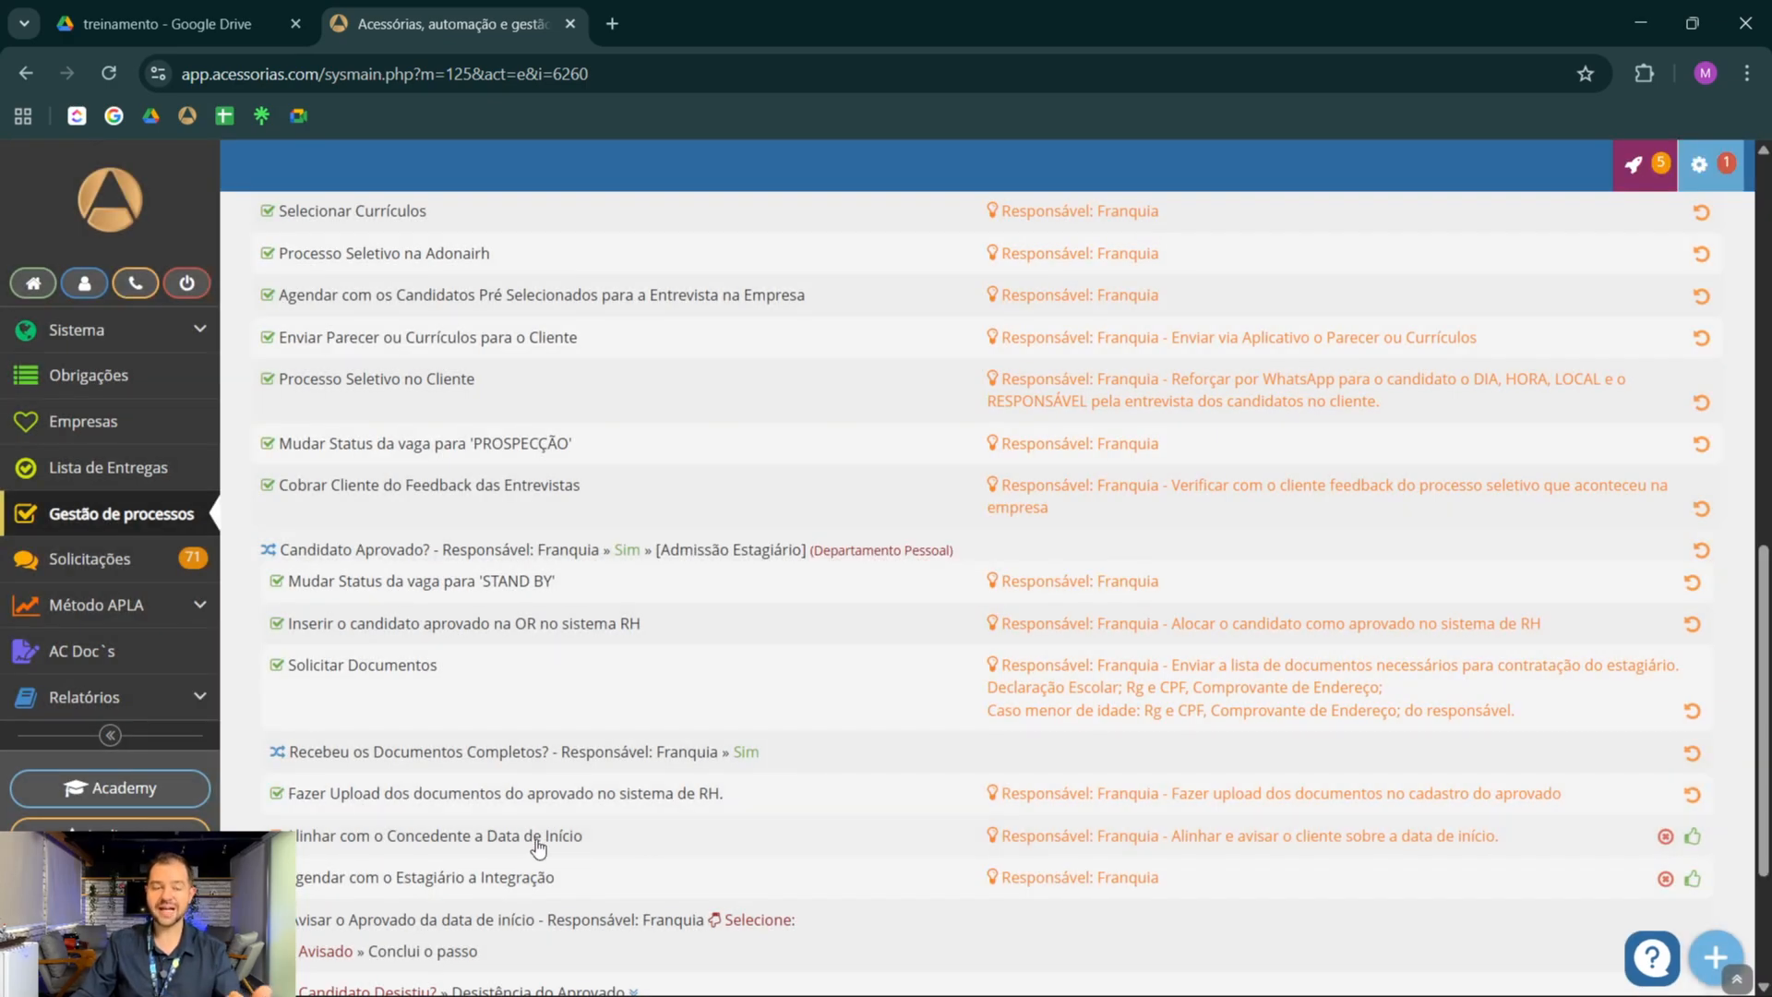
# Mark Alinhar com o Concedente and Agendar com o Estagiário a Integração as done, and choose Avisado for Avisar o Aprovado da data de início
pyautogui.click(1694, 837)
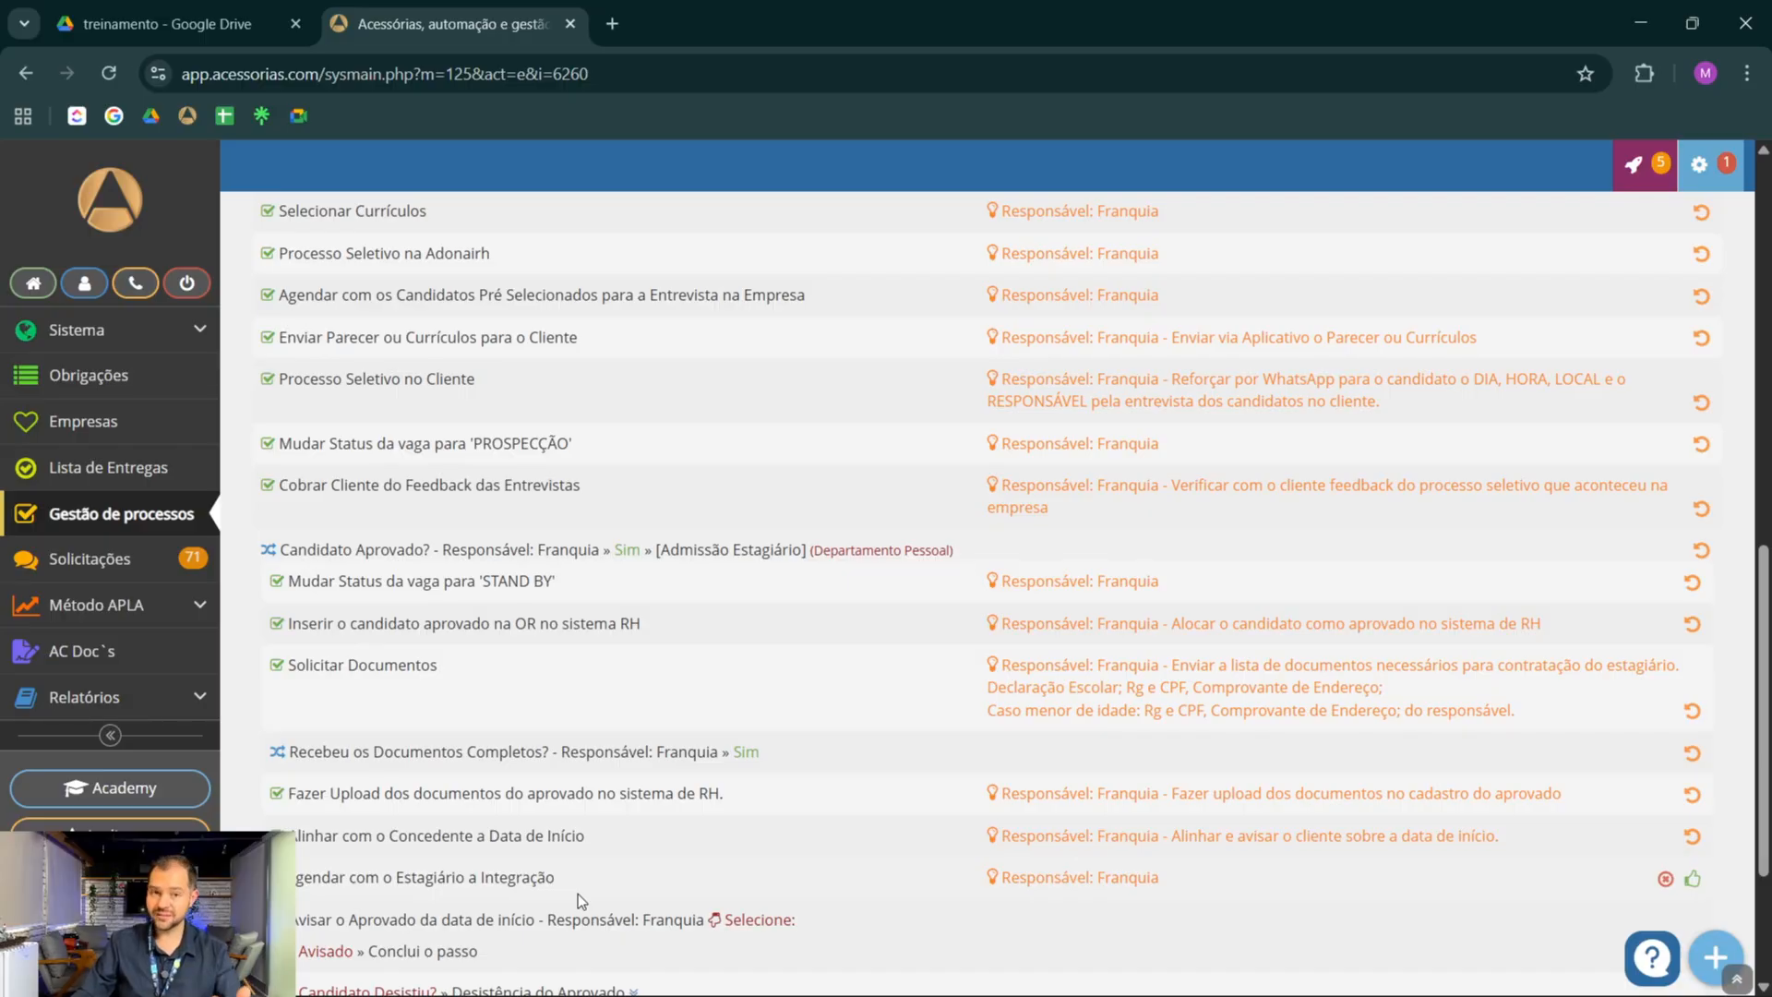
pyautogui.click(1695, 876)
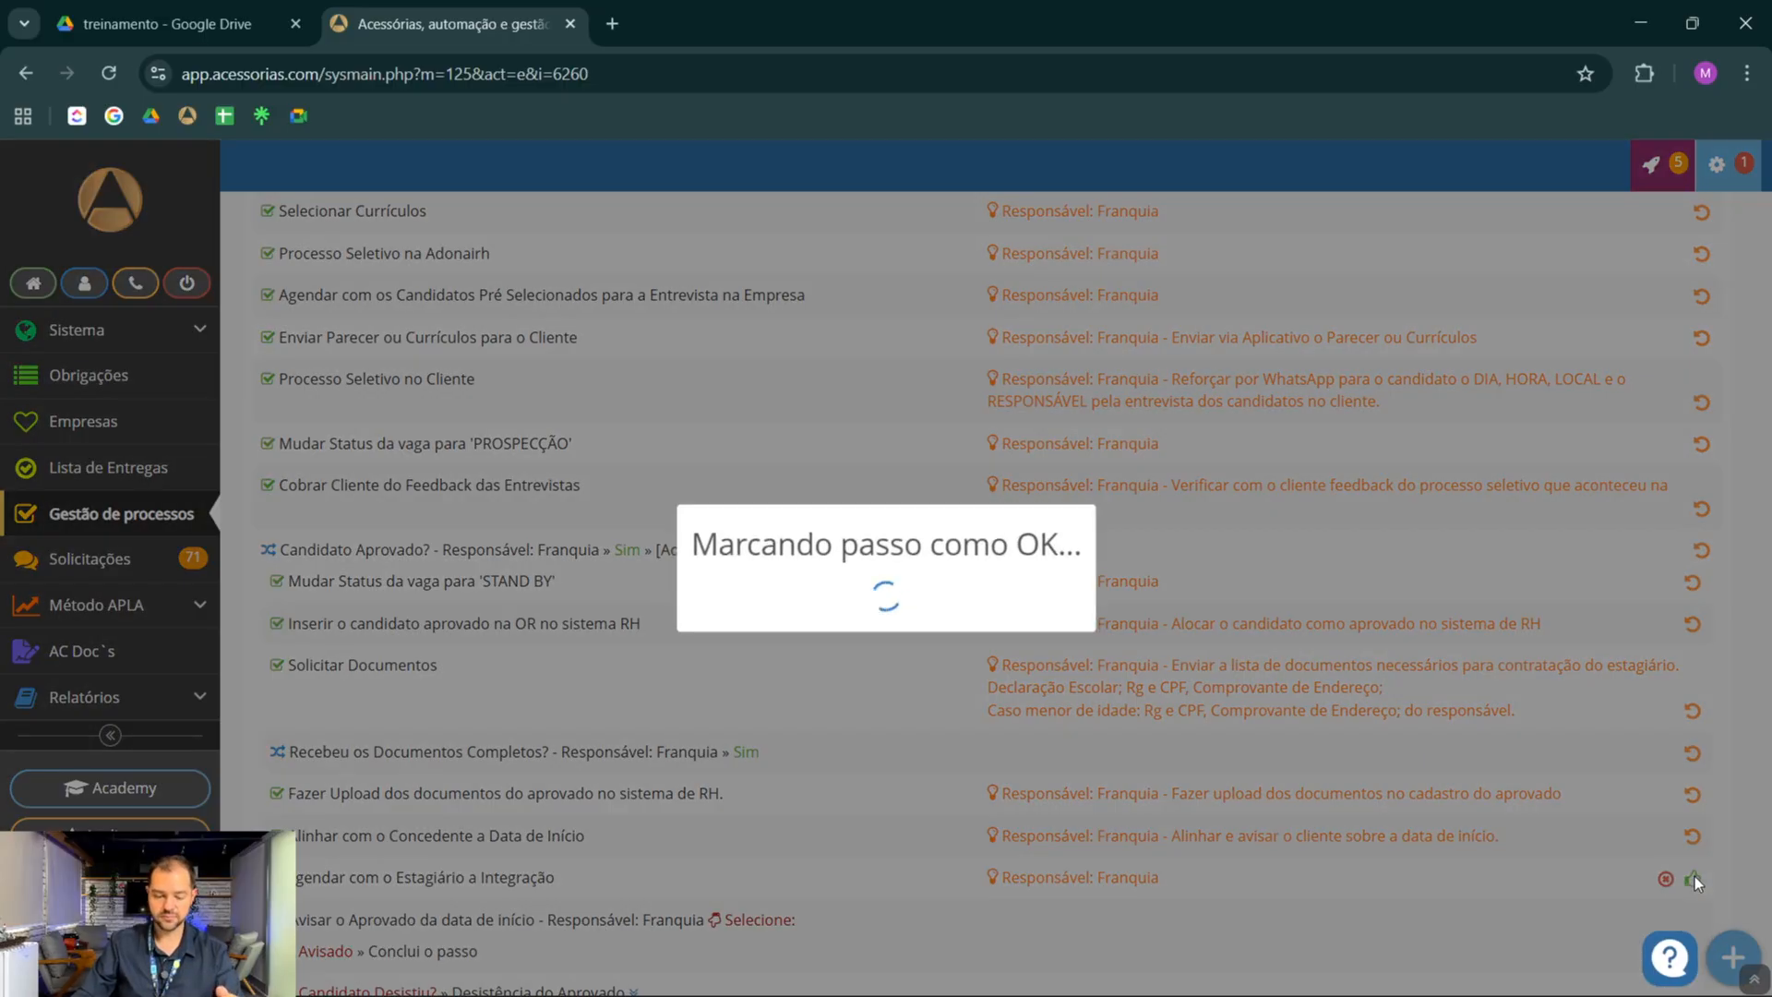
pyautogui.scroll(-1, 798, 677)
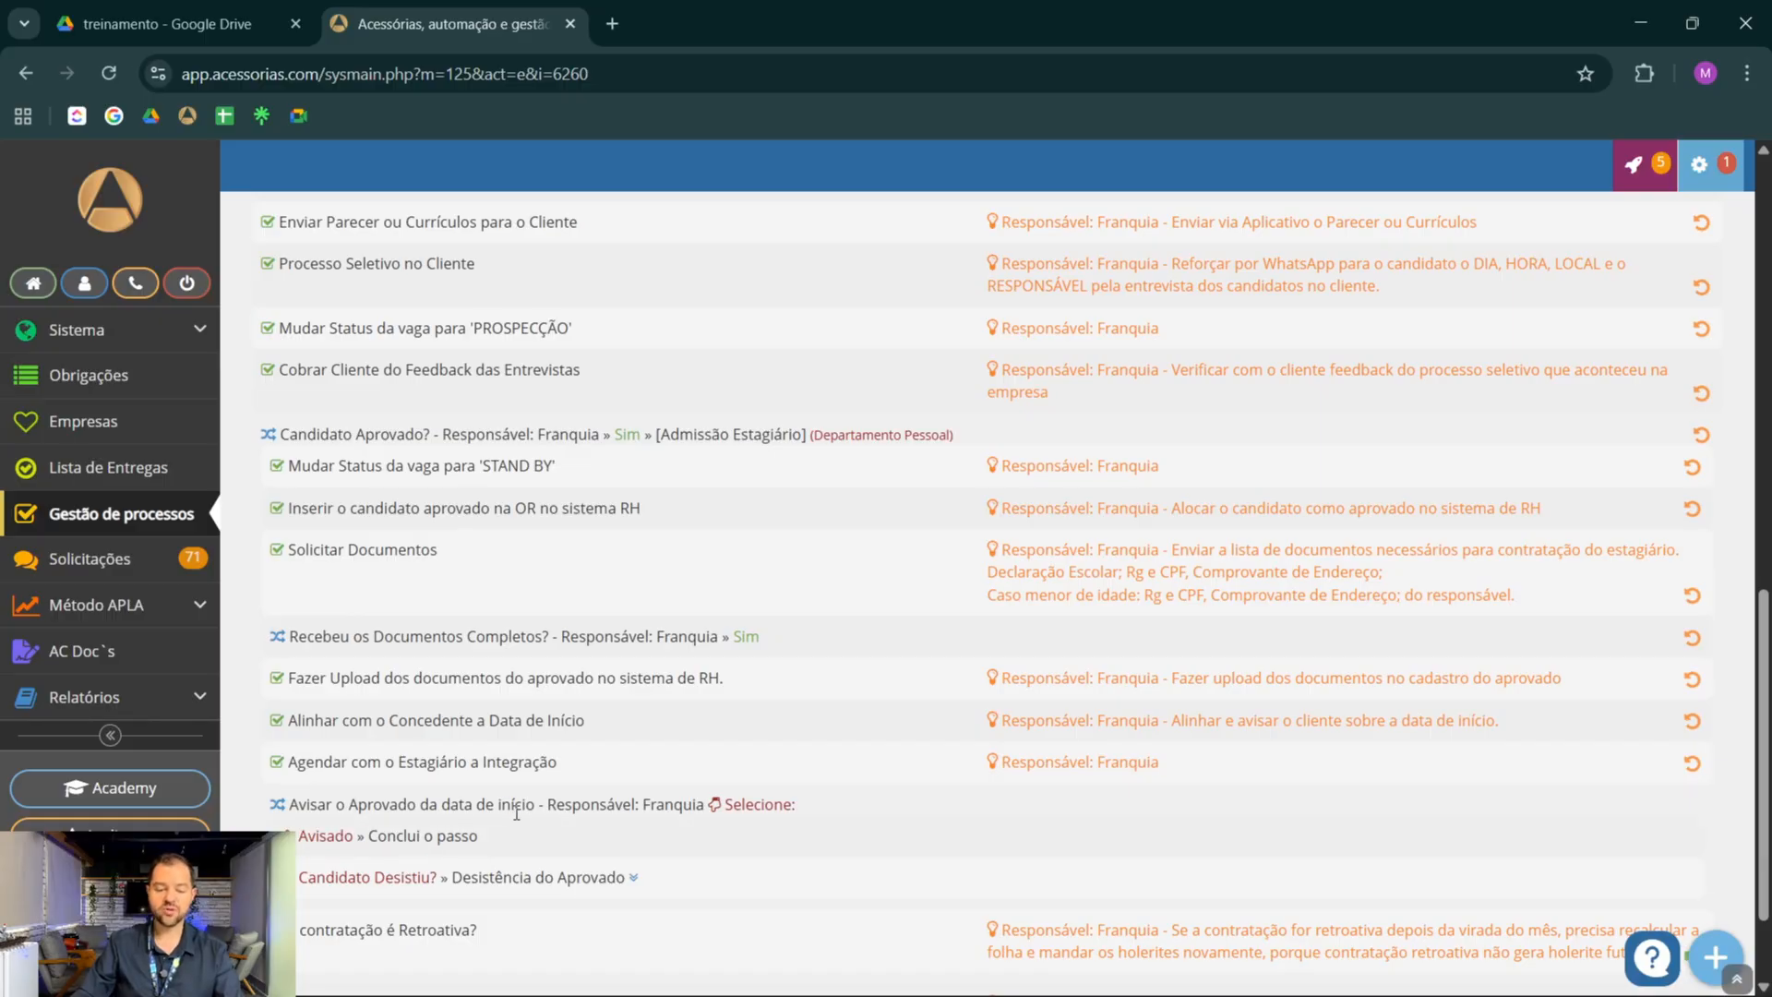
pyautogui.click(414, 835)
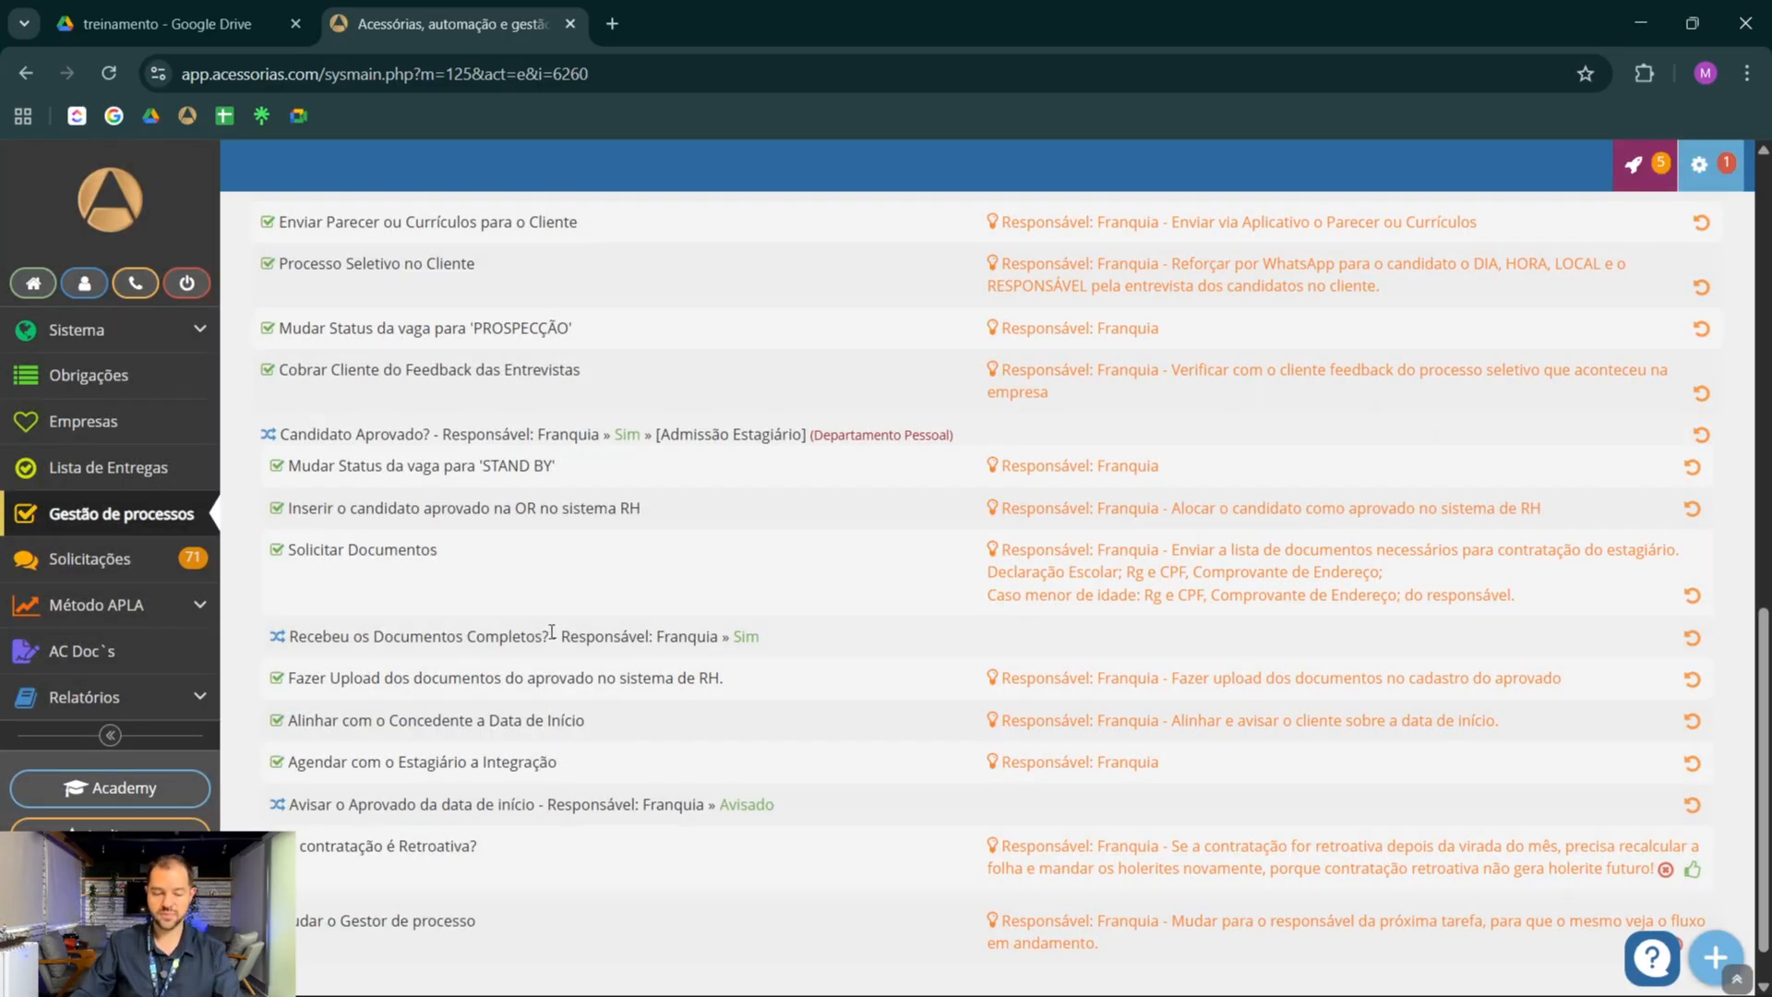
# Save the comment "Não se aplica" on the task A contratação é Retroativa? and mark that task as done
pyautogui.scroll(-1, 552, 633)
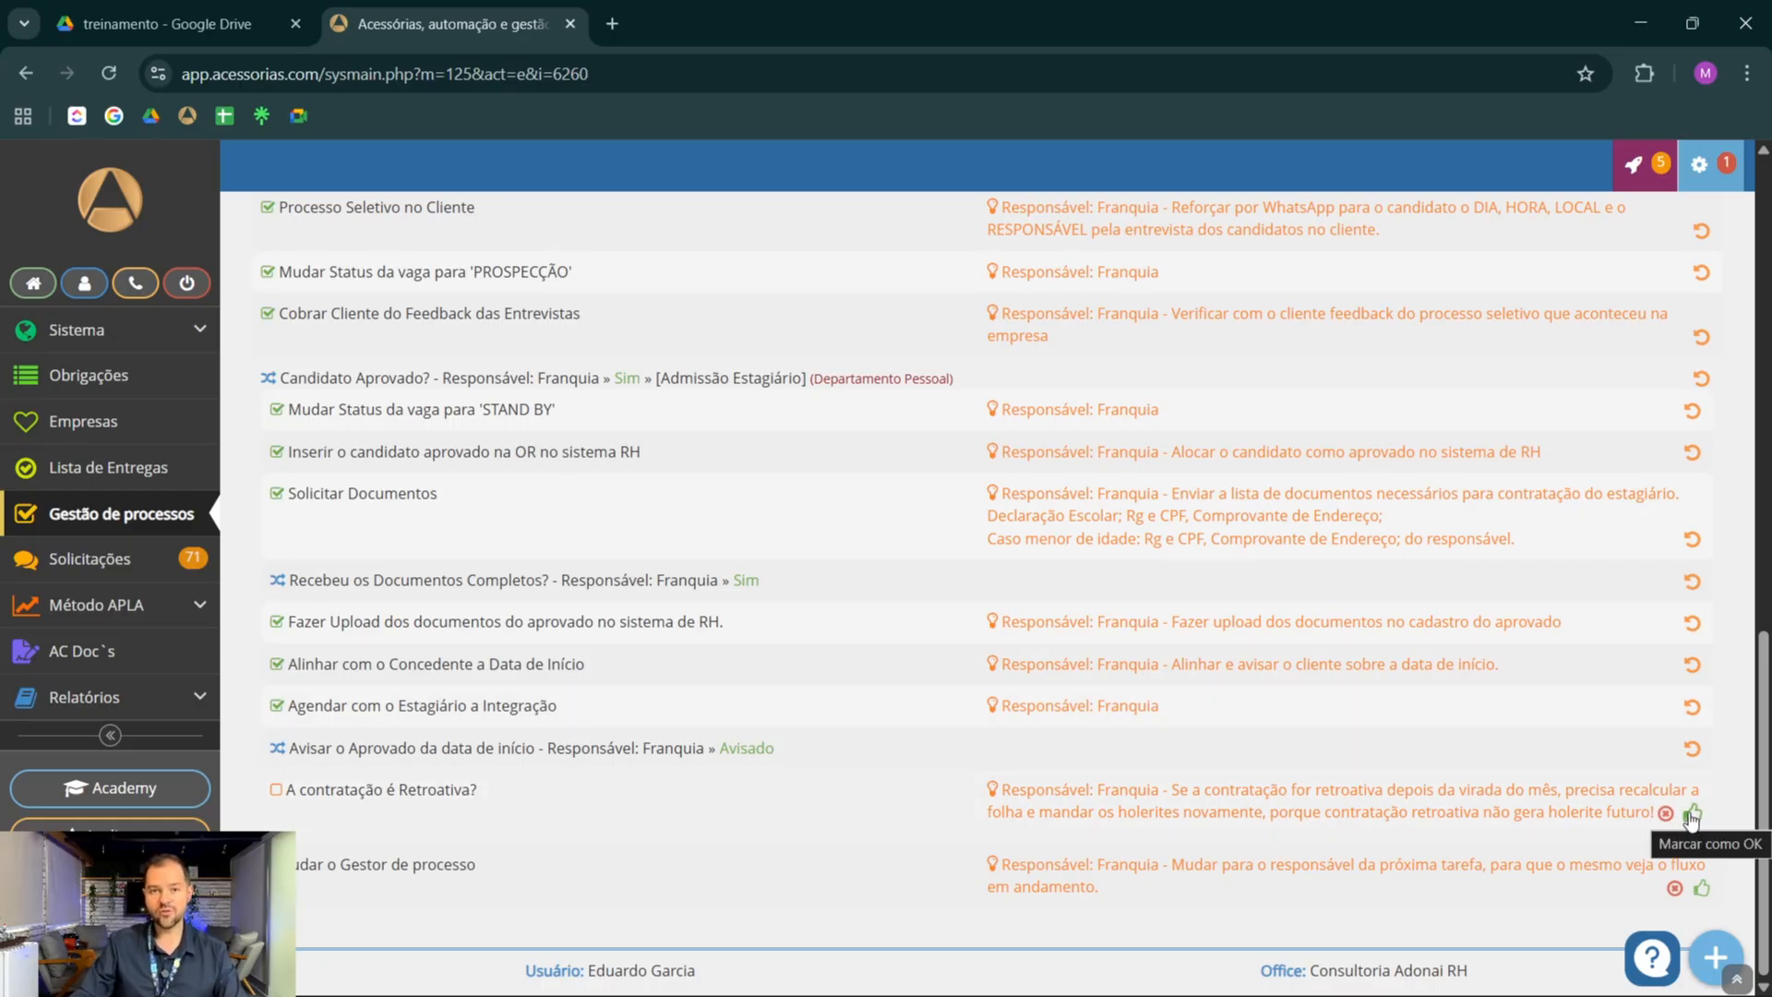
pyautogui.click(561, 809)
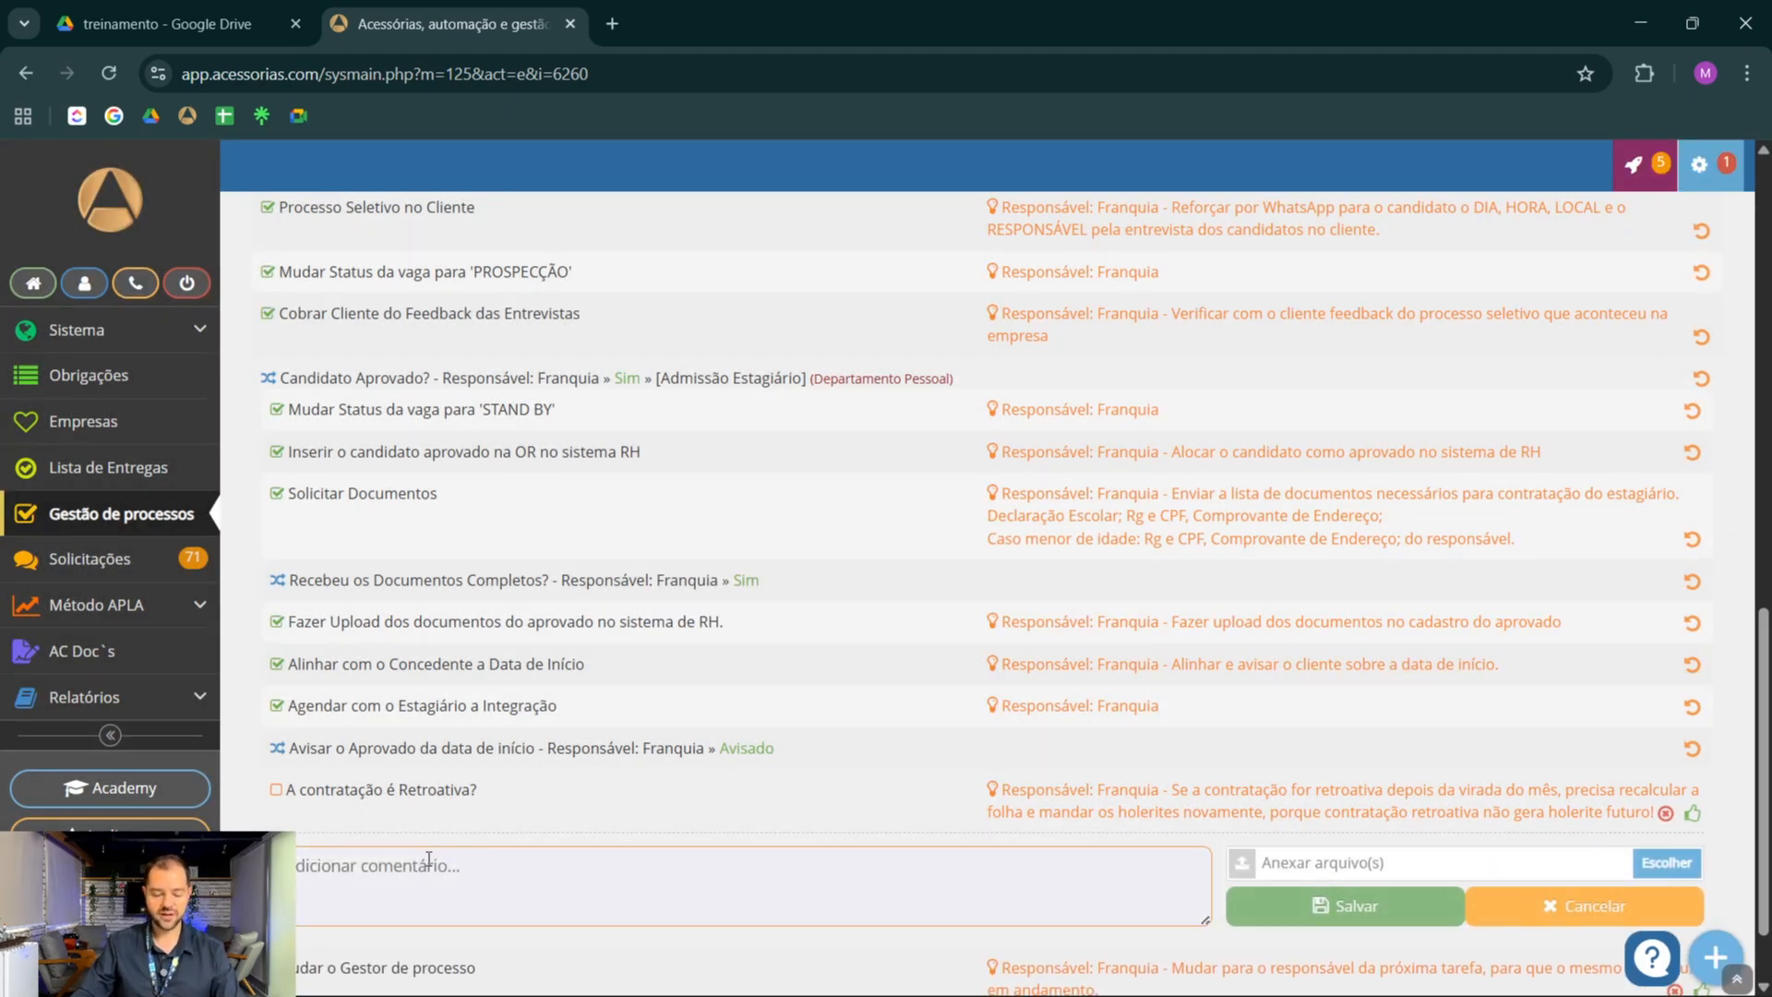
pyautogui.write('Nã')
pyautogui.press('BackSpace')
pyautogui.press('BackSpace')
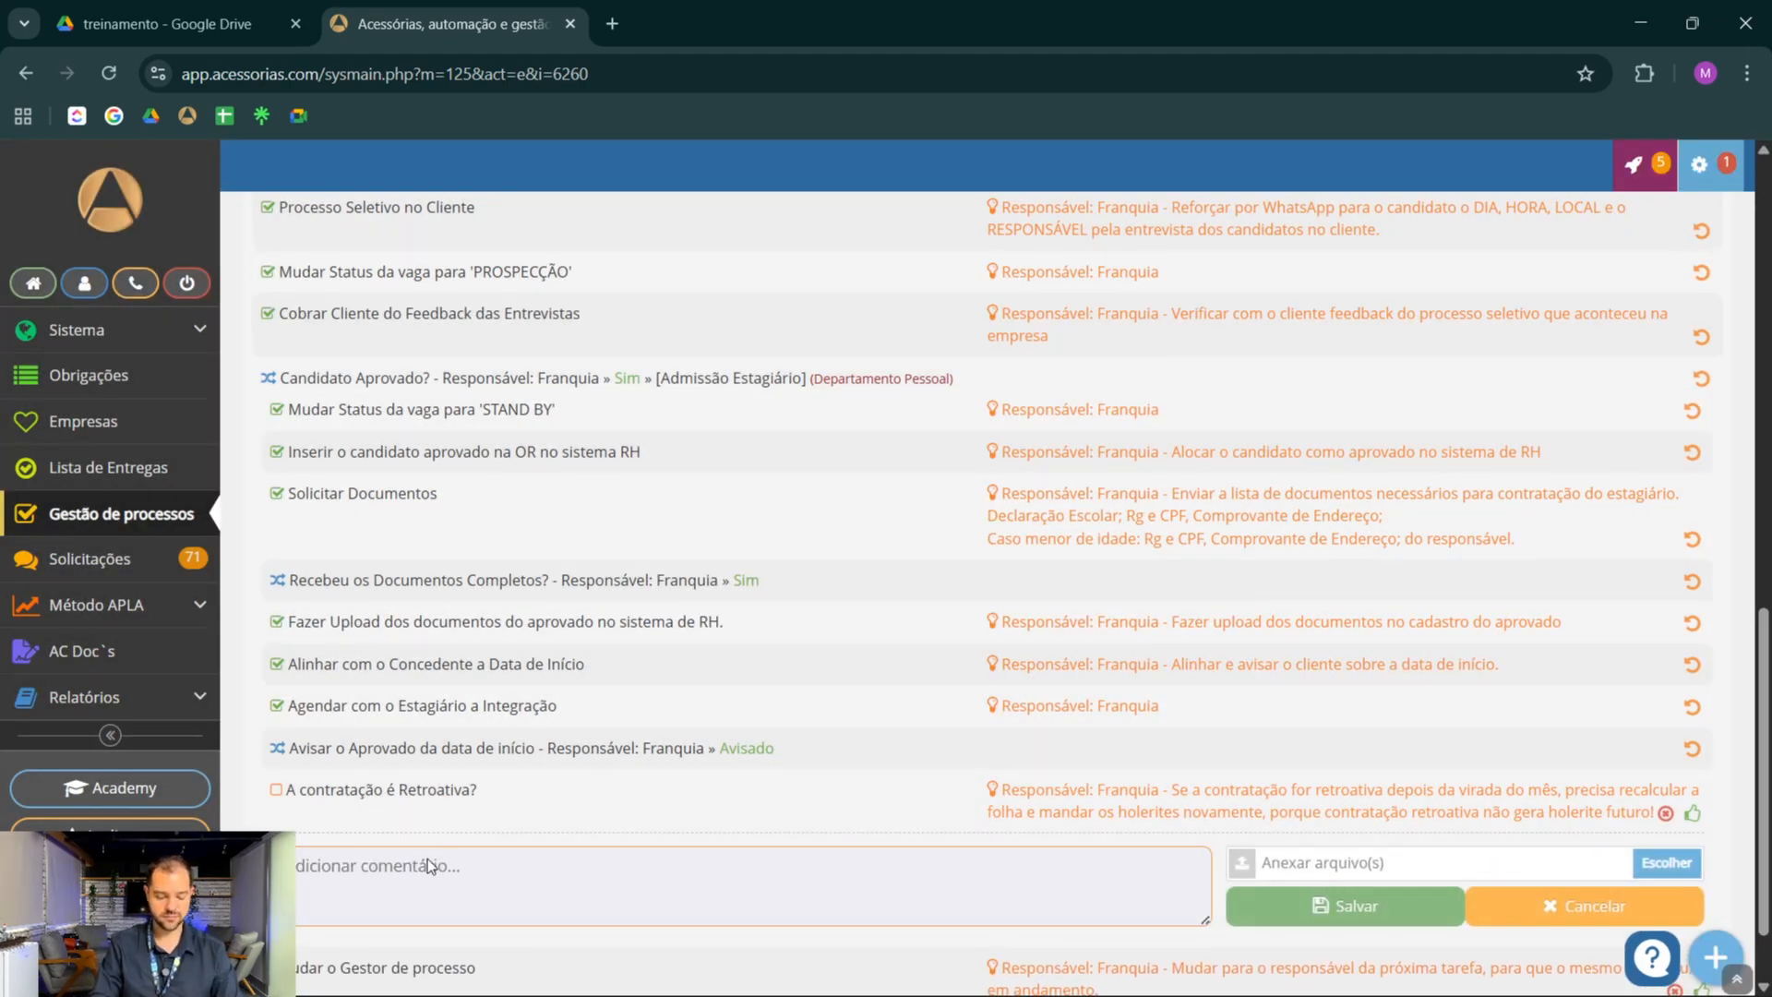
pyautogui.write('Não se aplica')
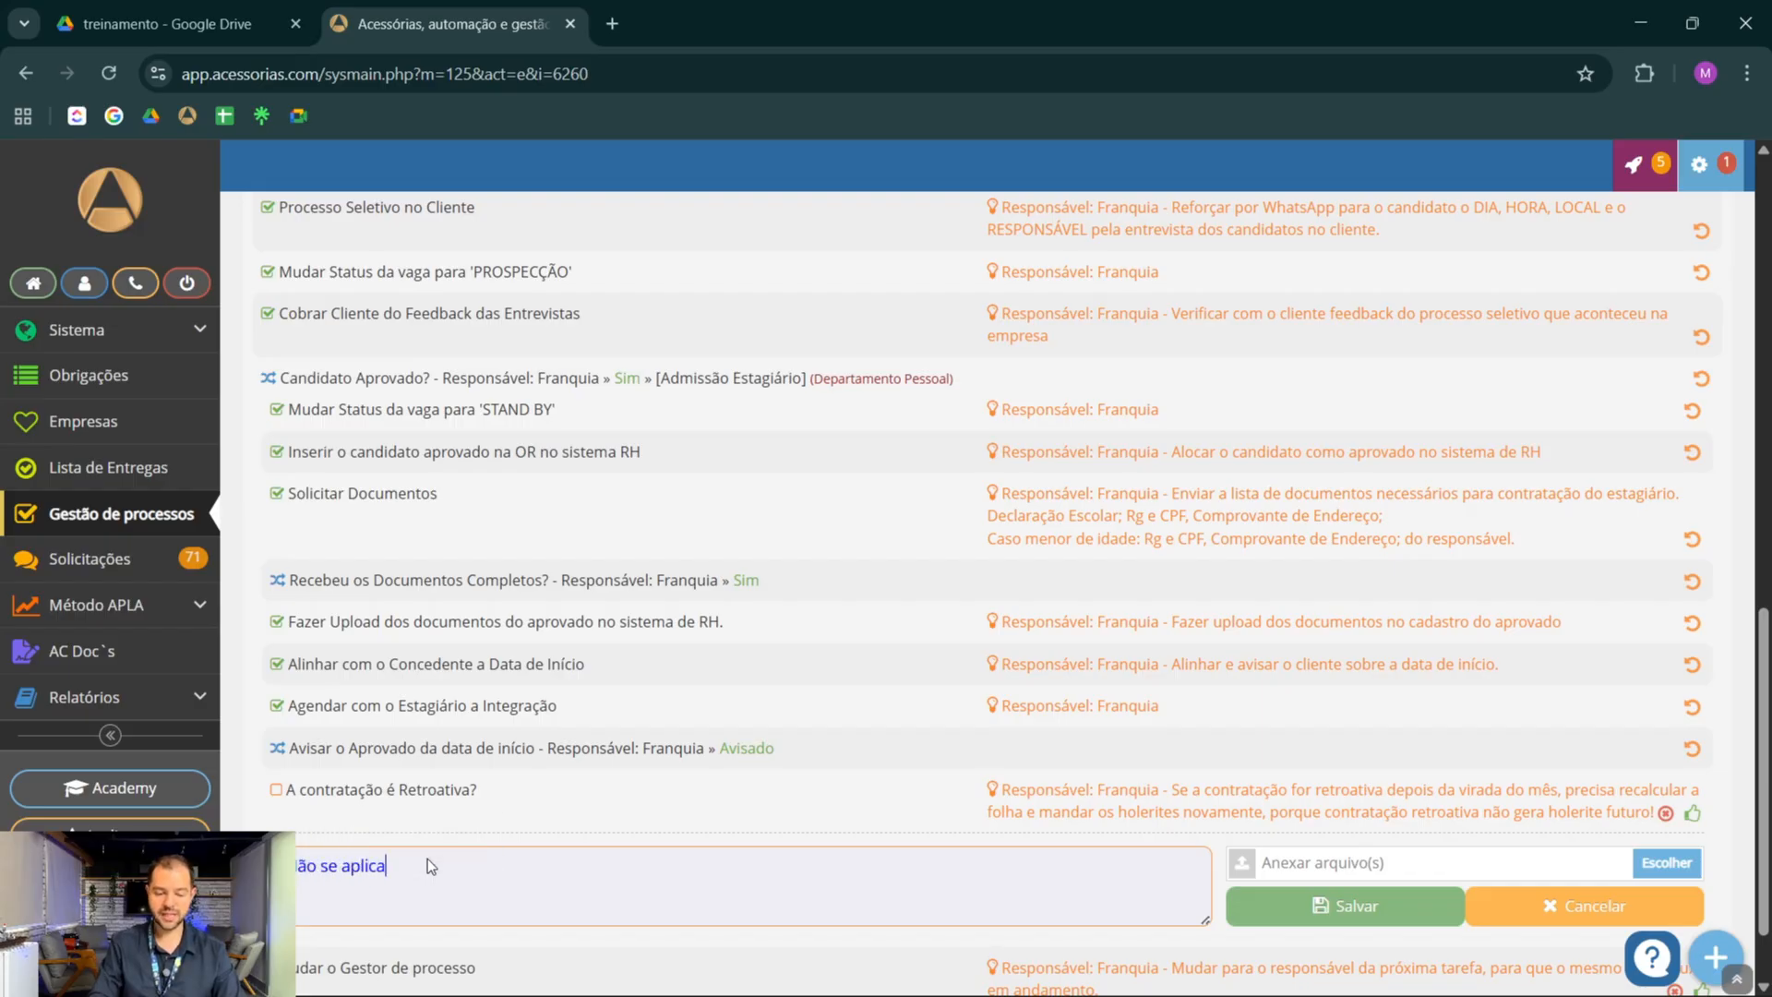
pyautogui.click(1344, 905)
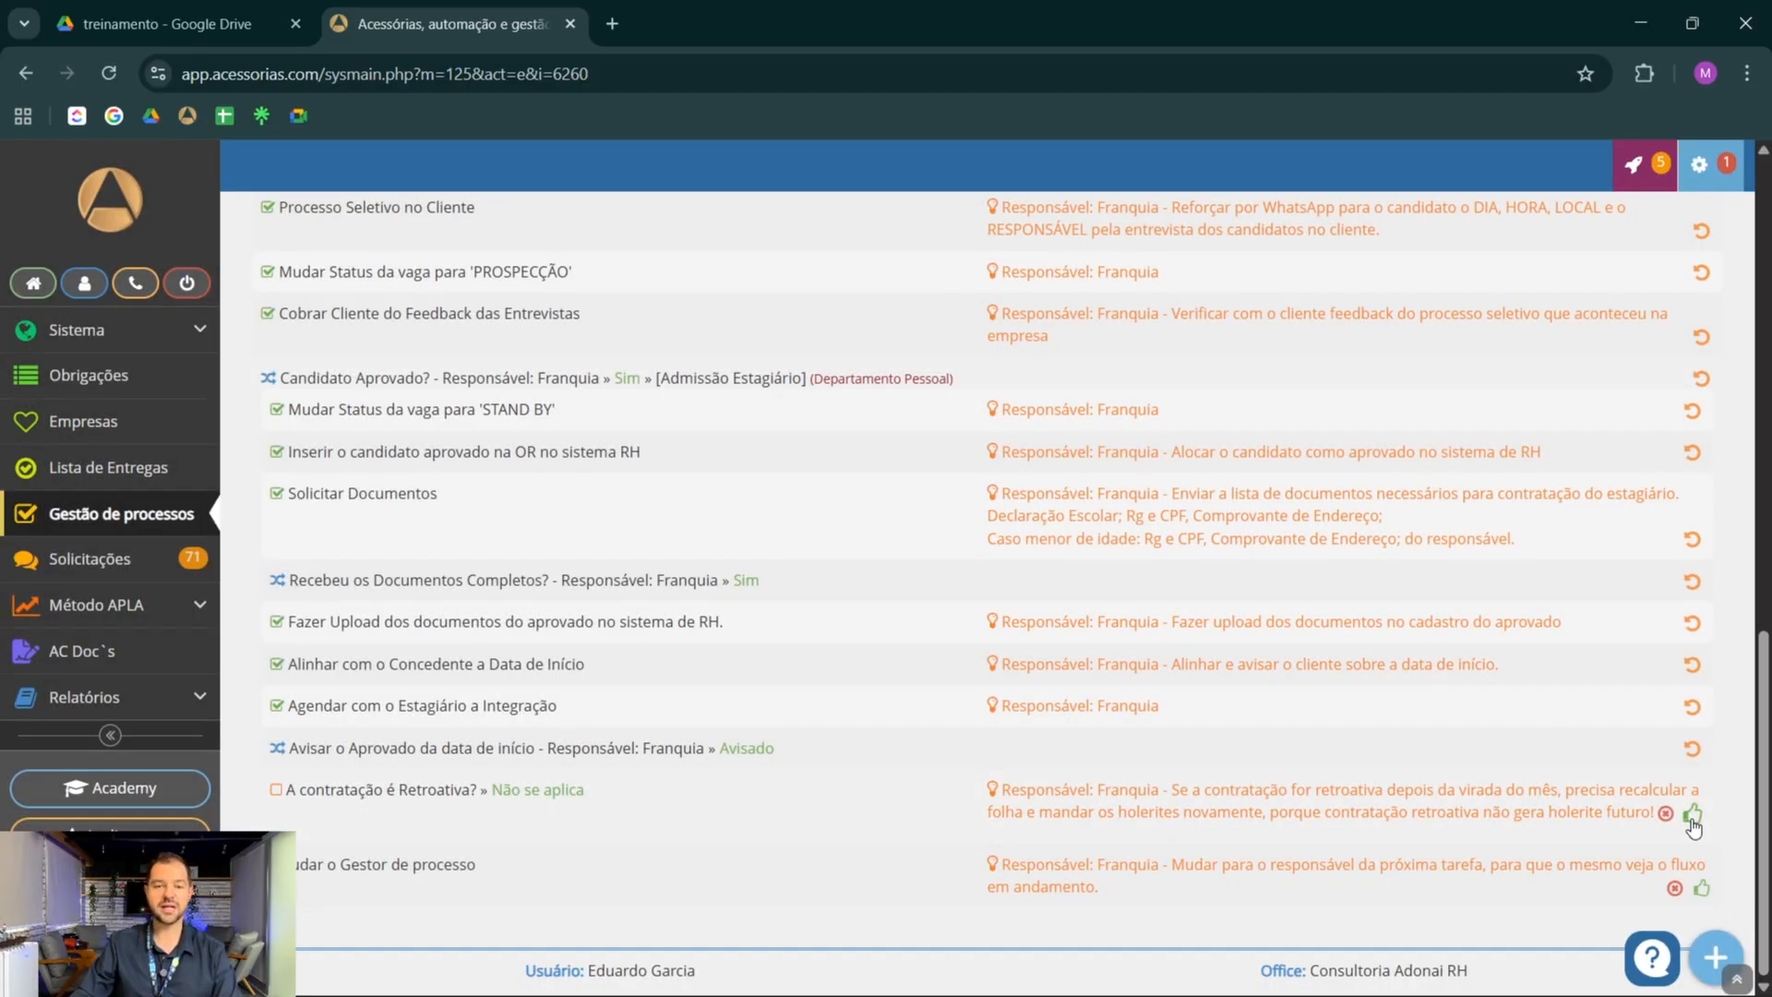
pyautogui.click(1692, 816)
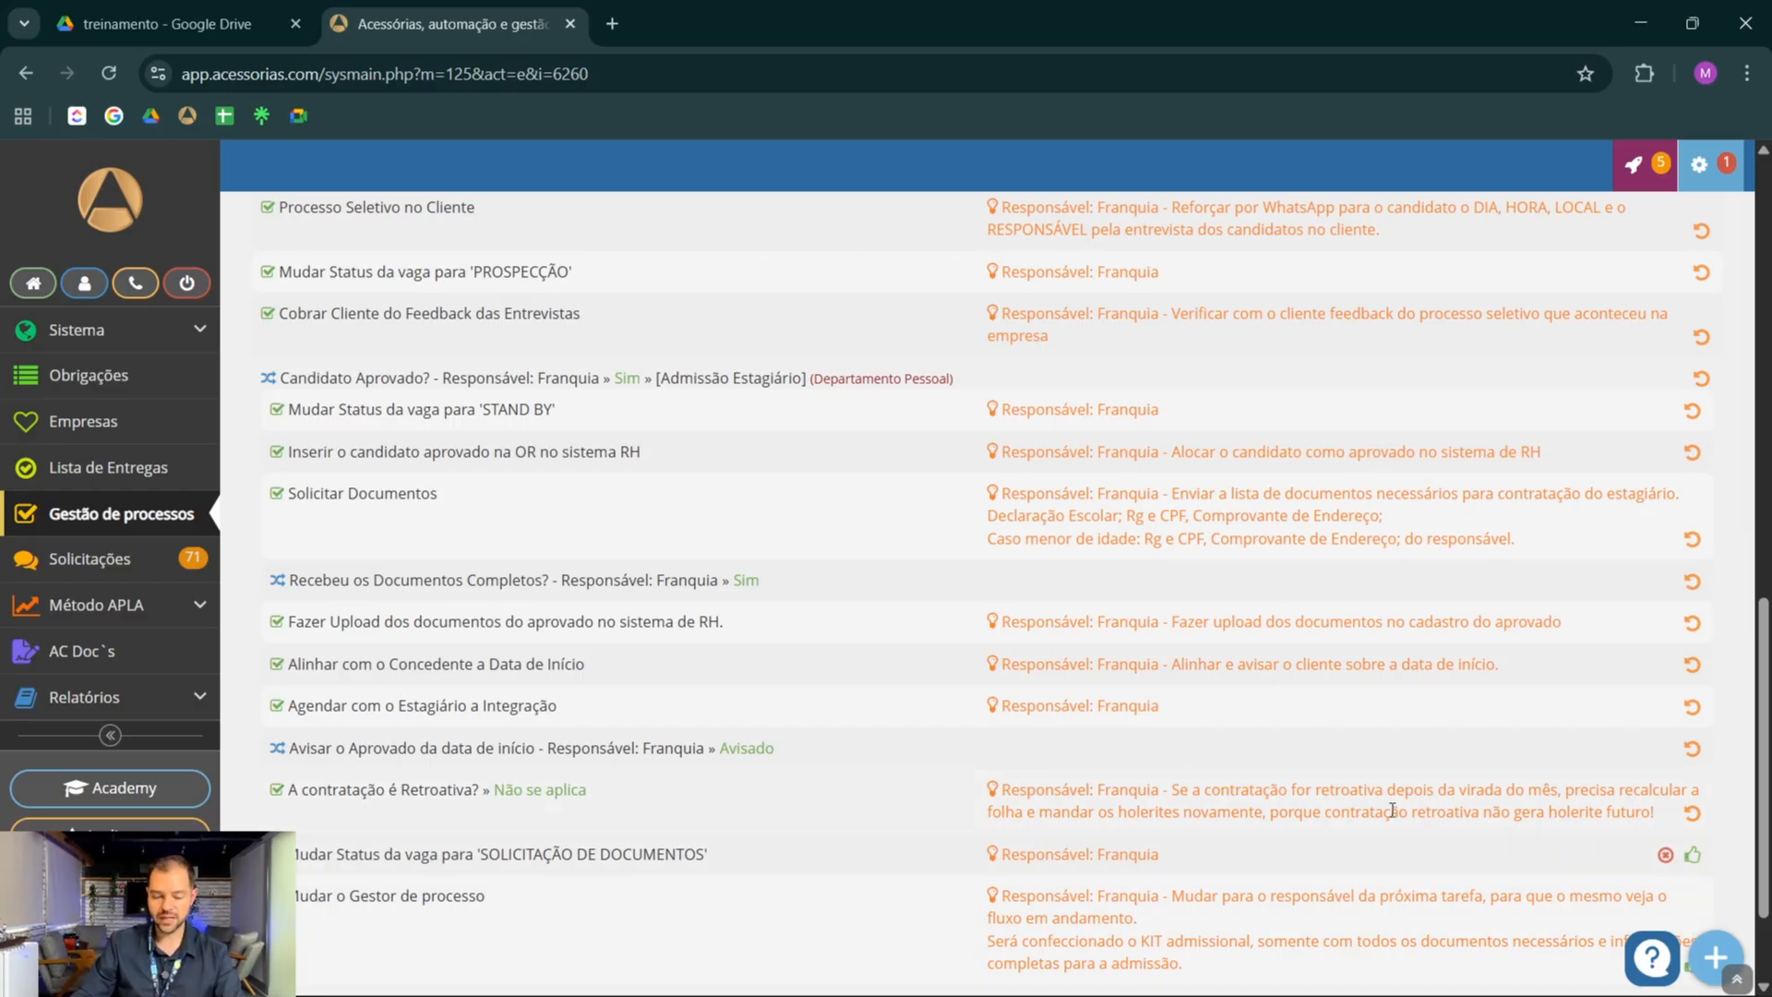
# Mark the task Mudar Status da vaga para 'SOLICITAÇÃO DE DOCUMENTOS' as done
pyautogui.click(1692, 854)
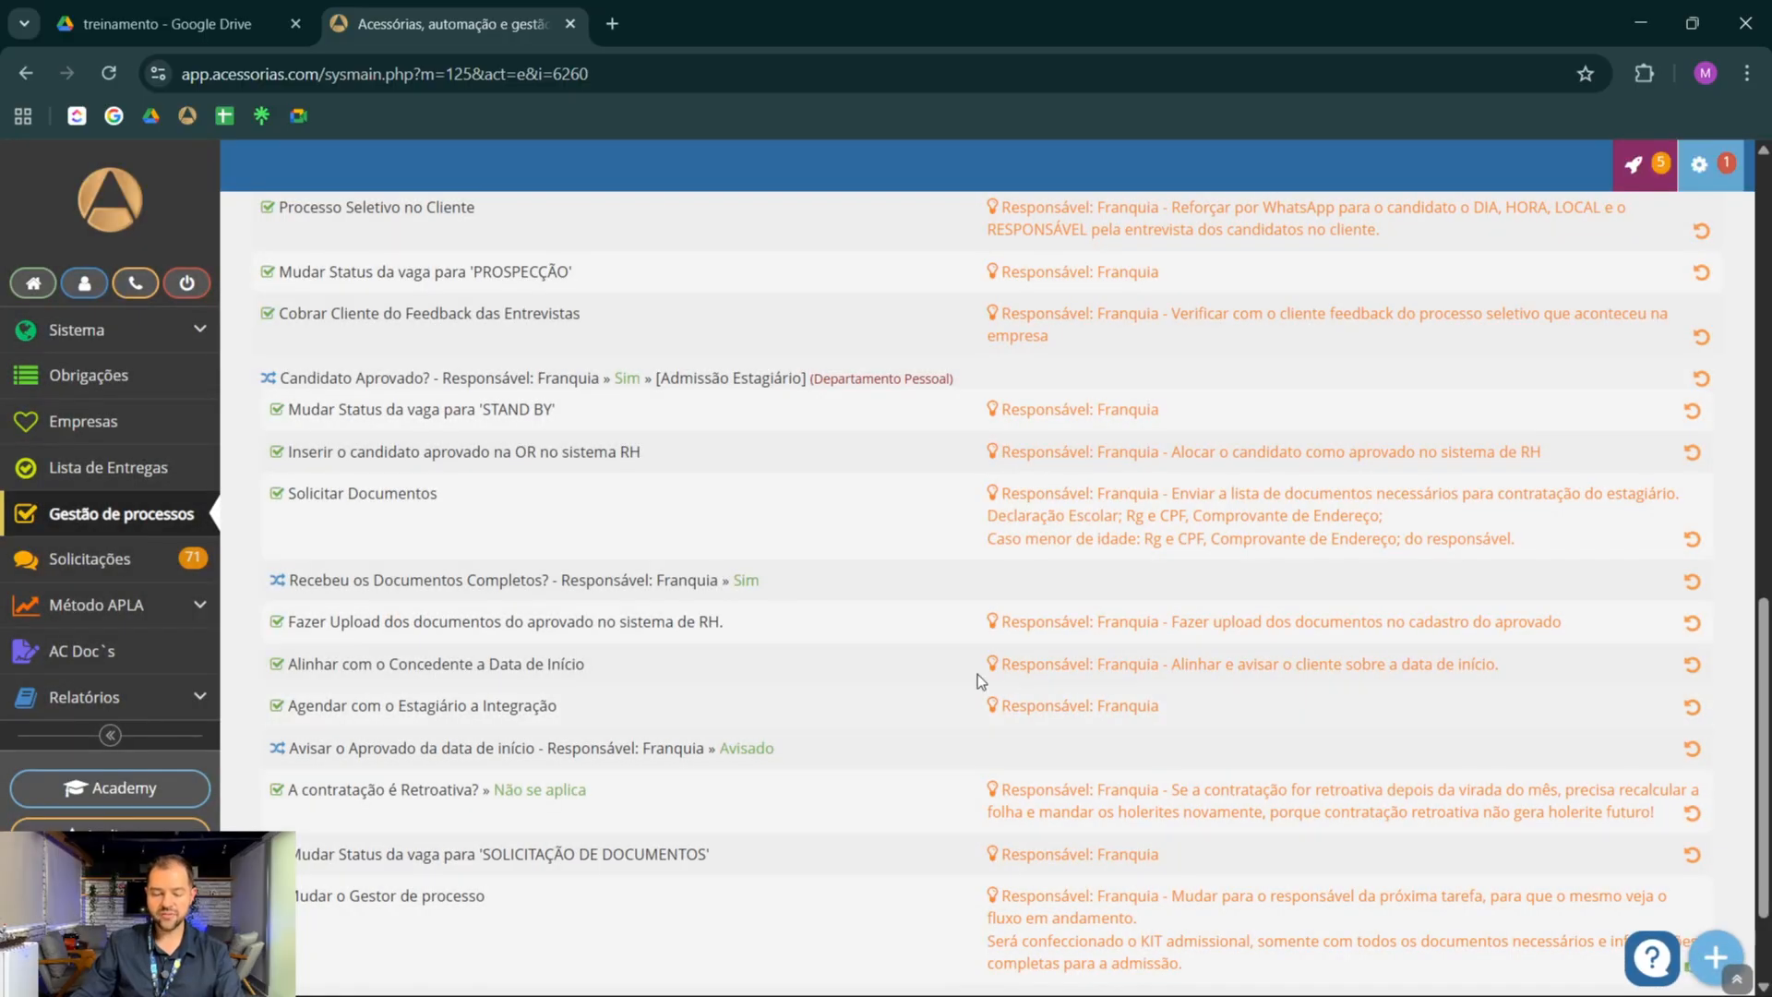
pyautogui.scroll(-2, 871, 646)
pyautogui.scroll(1, 872, 646)
pyautogui.scroll(-1, 556, 783)
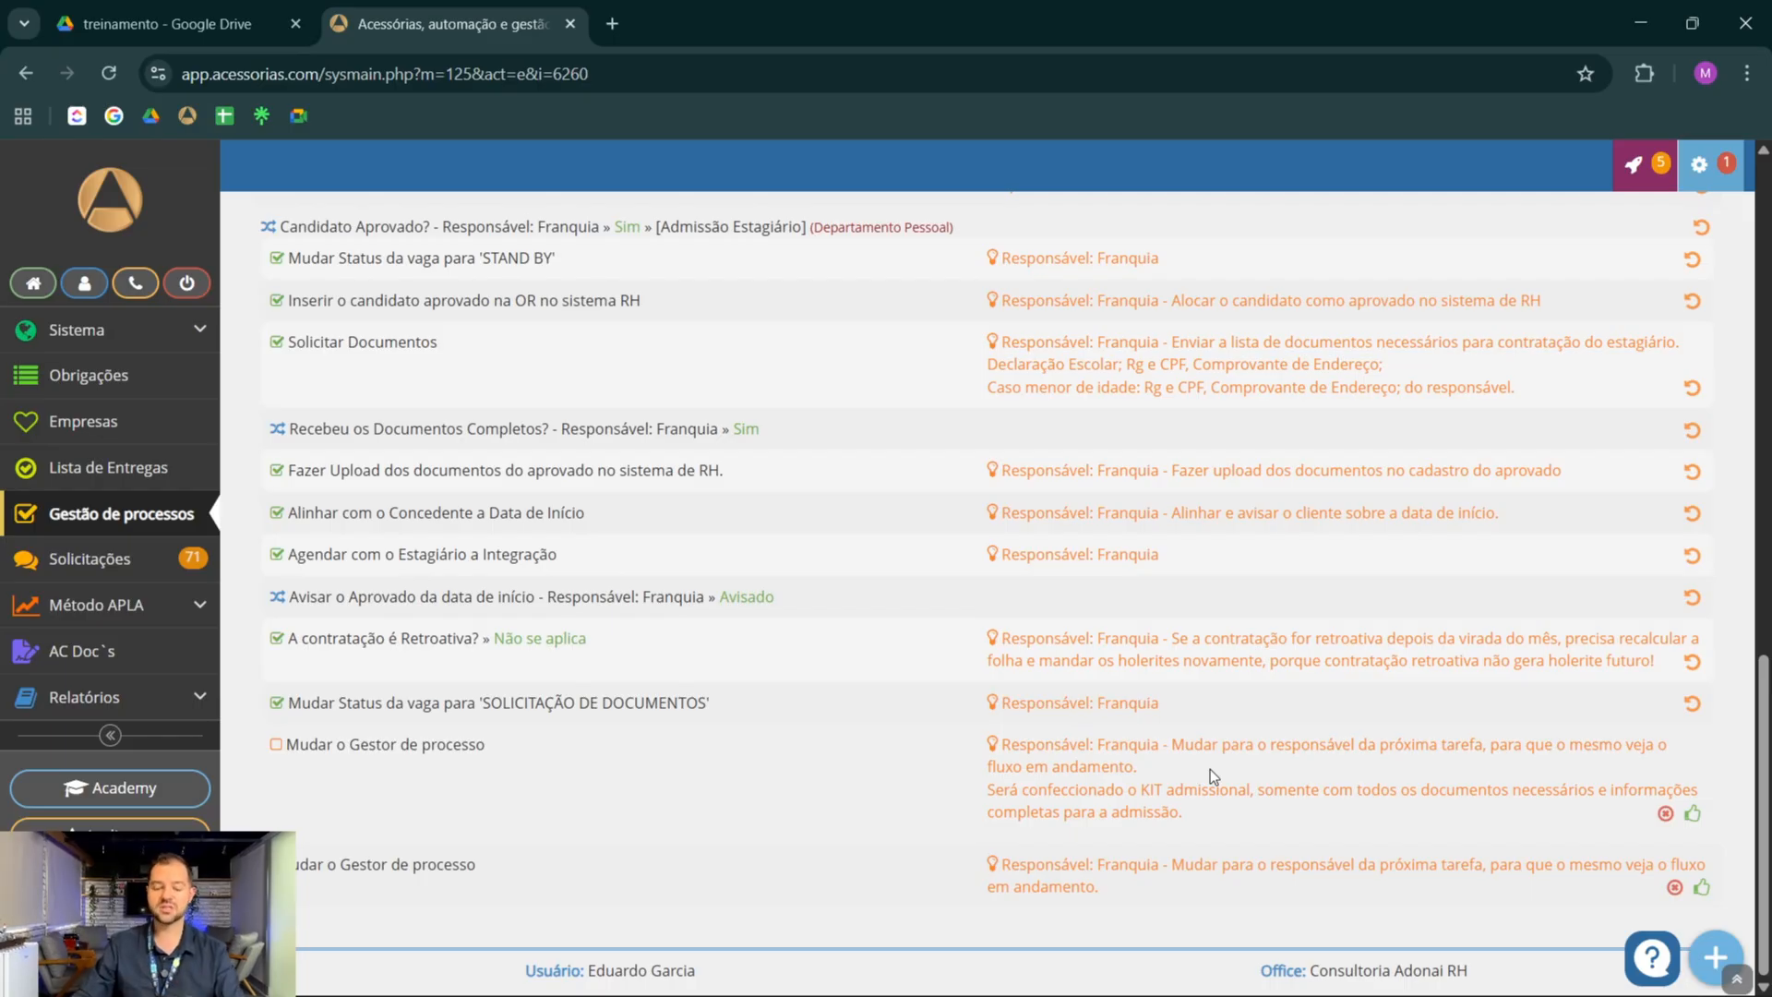
pyautogui.scroll(15, 1181, 466)
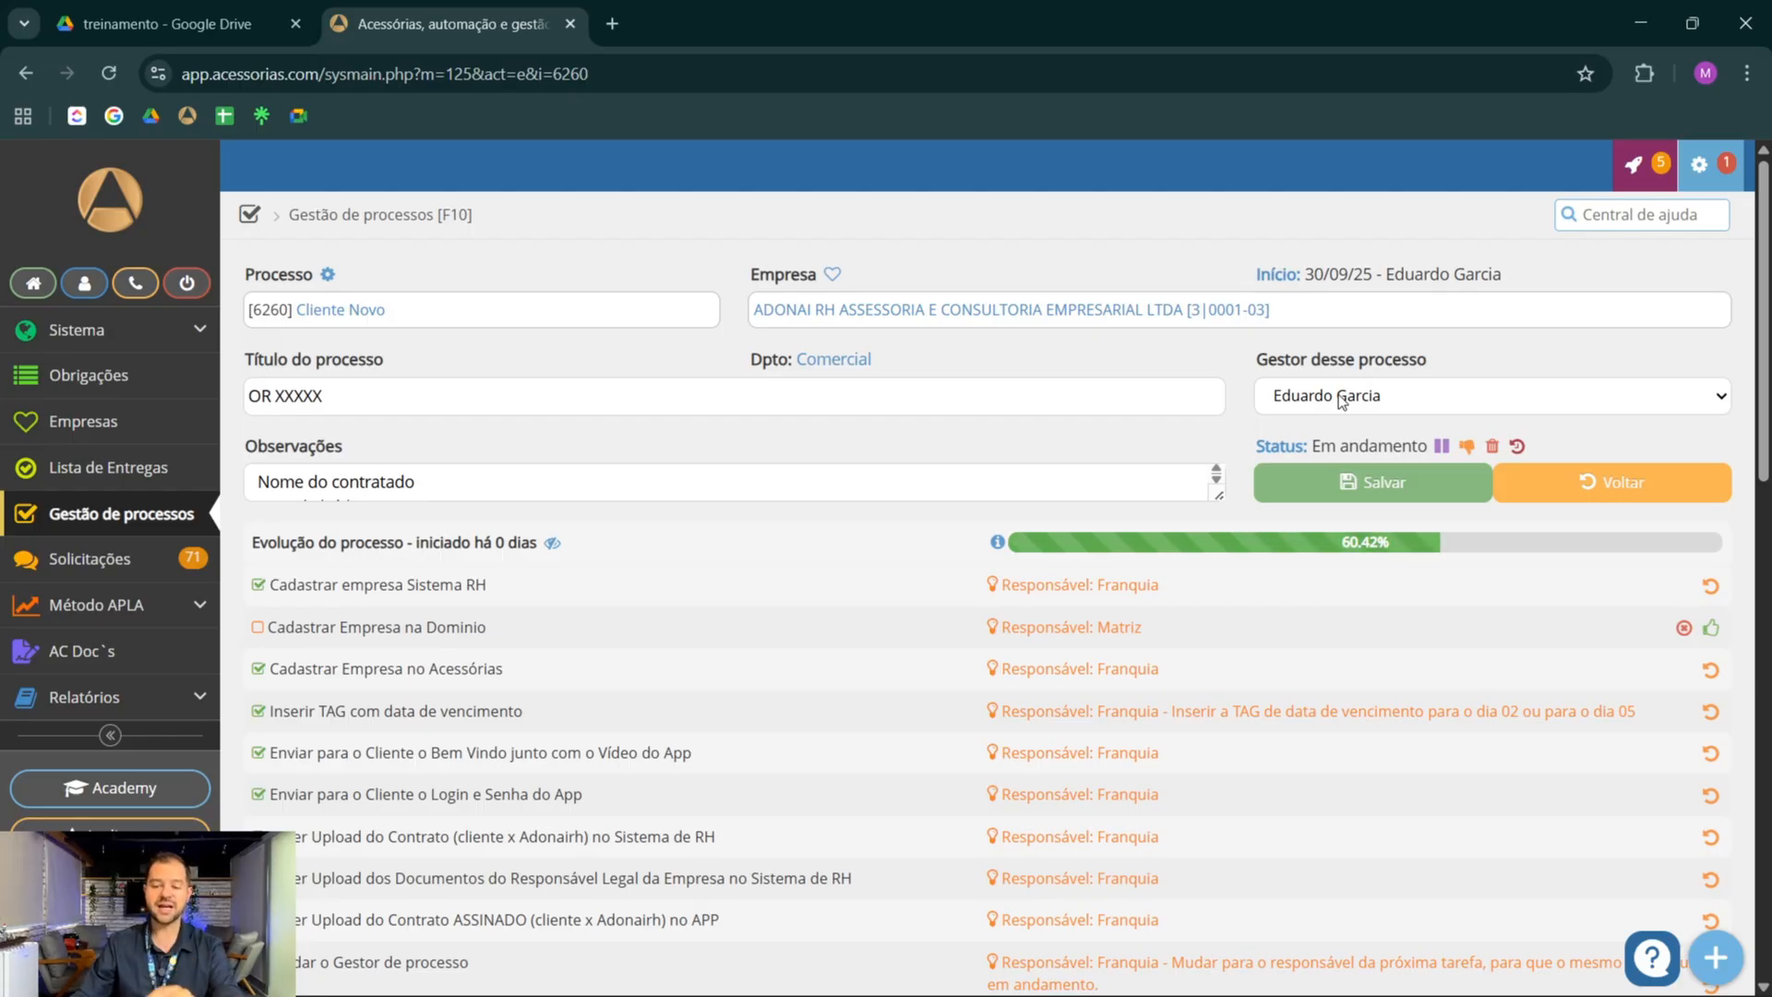
# Mark the admission's Mudar o Gestor de processo task as done and save the Cliente Novo process
pyautogui.scroll(-20, 971, 458)
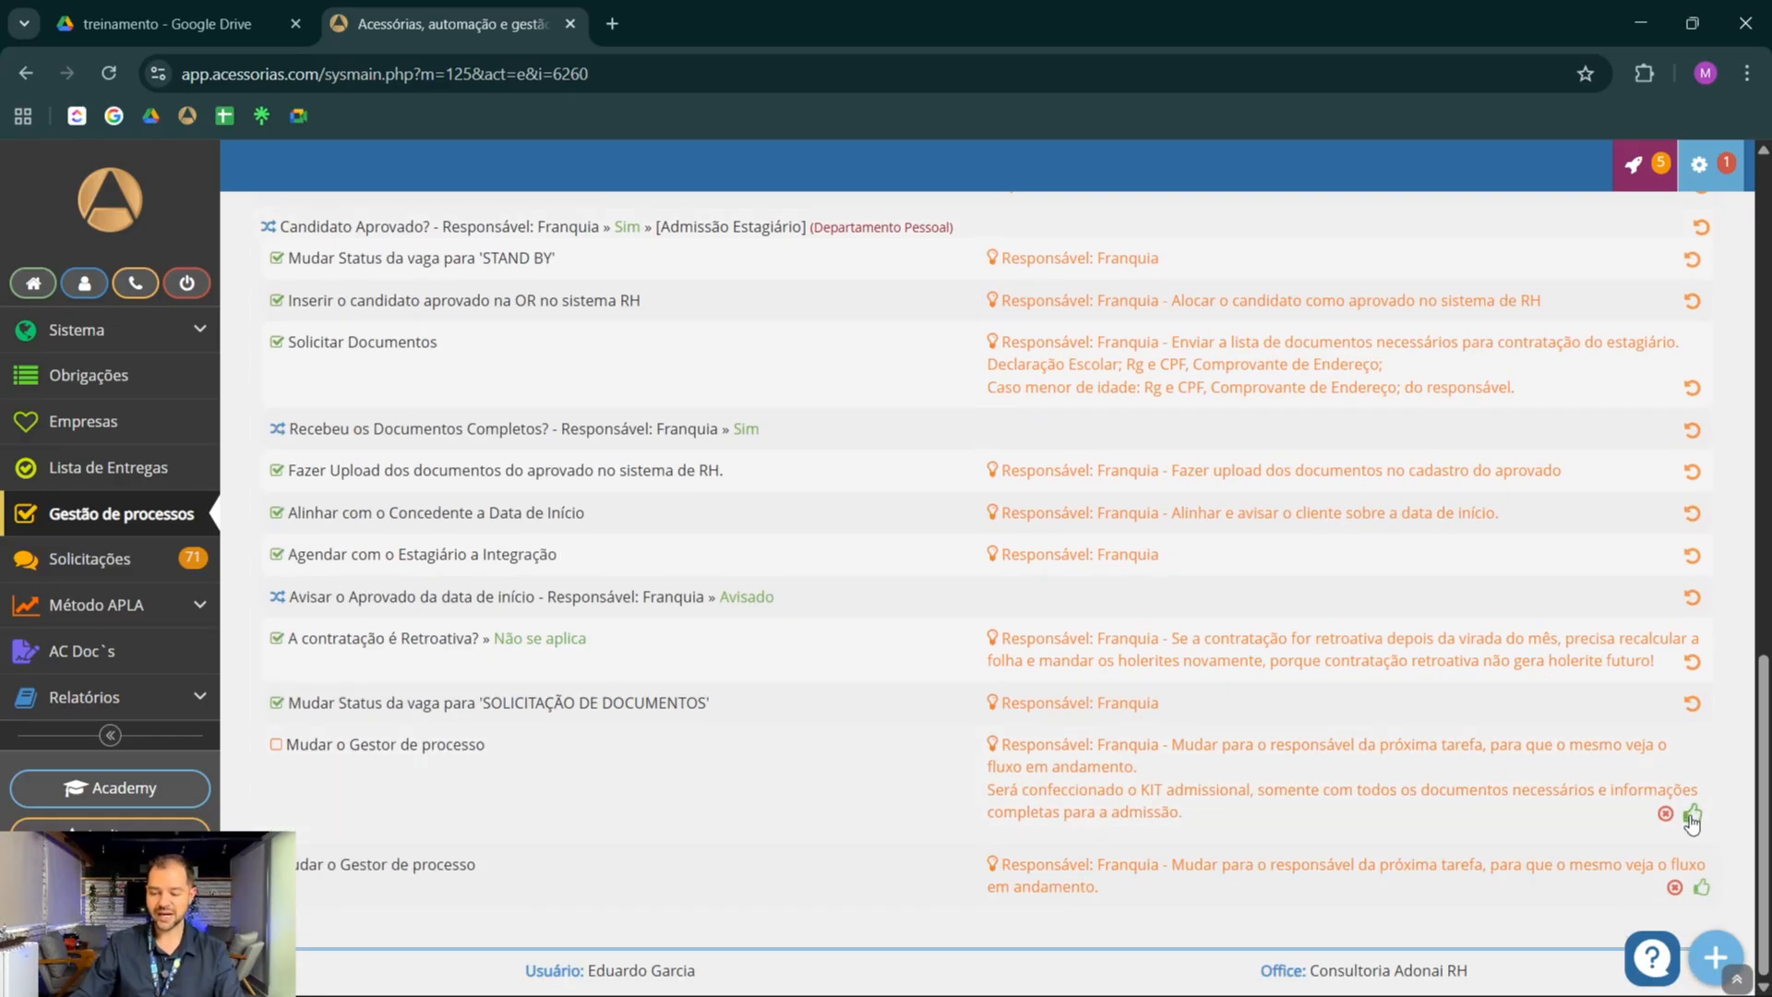
pyautogui.click(1692, 813)
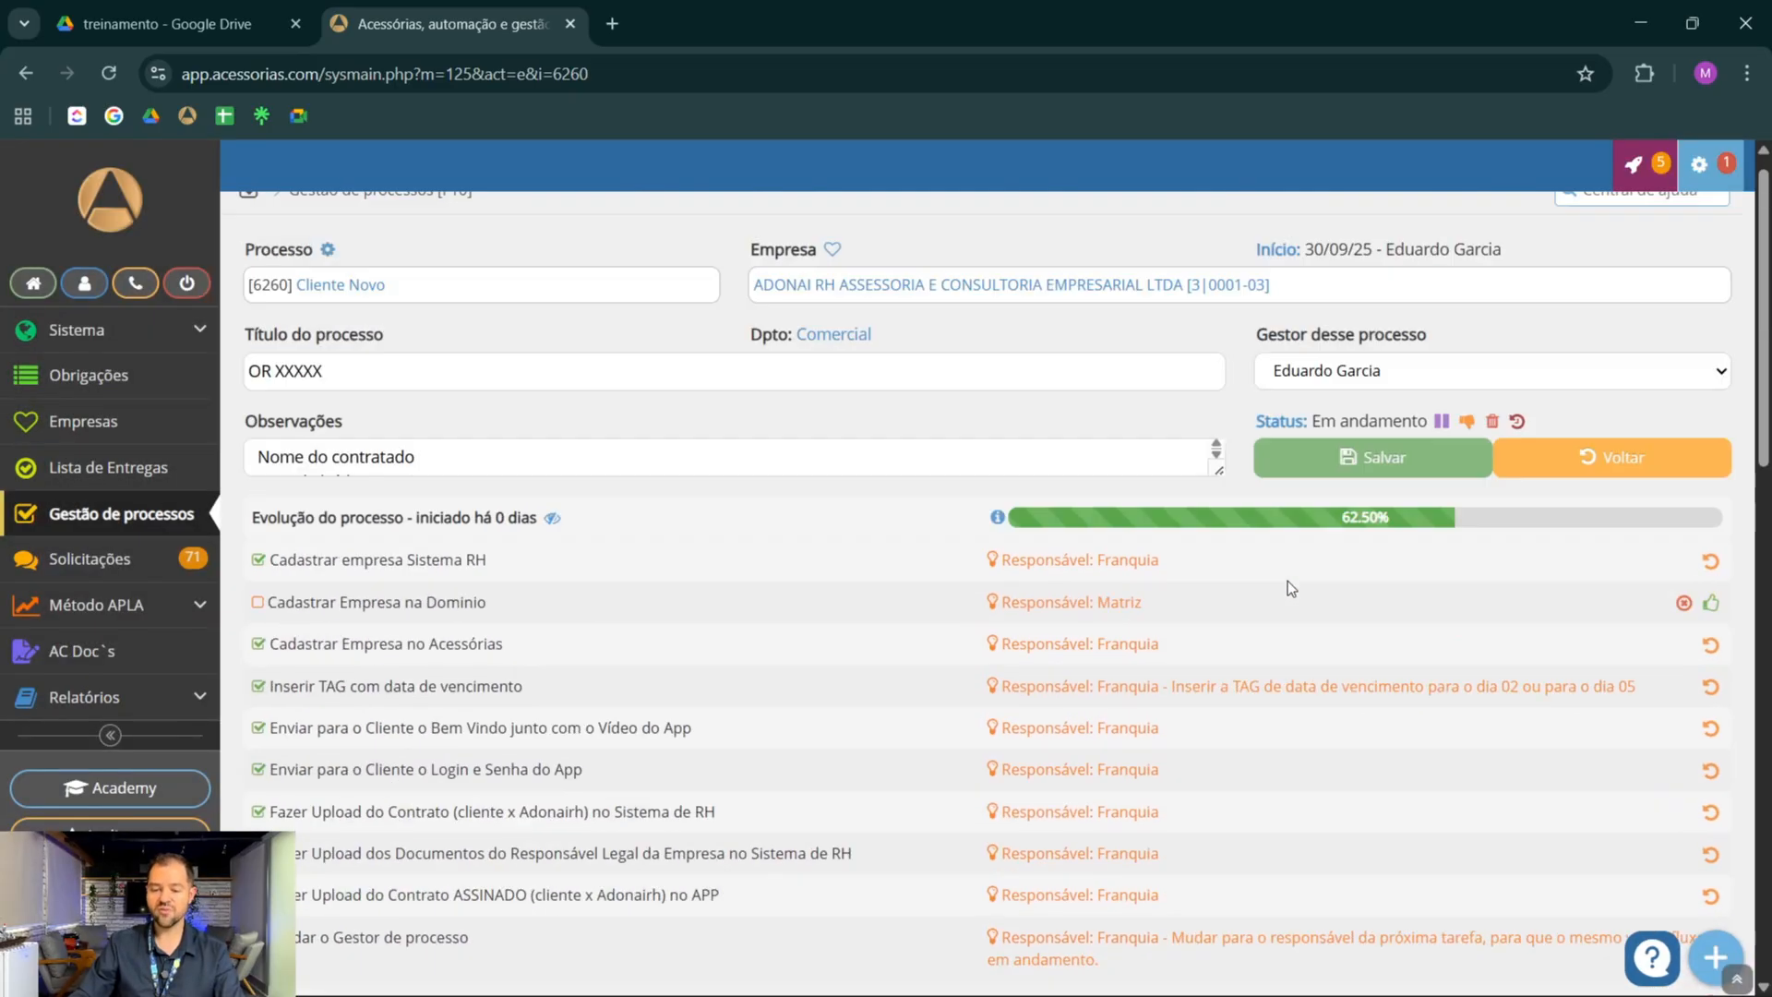
pyautogui.click(1320, 480)
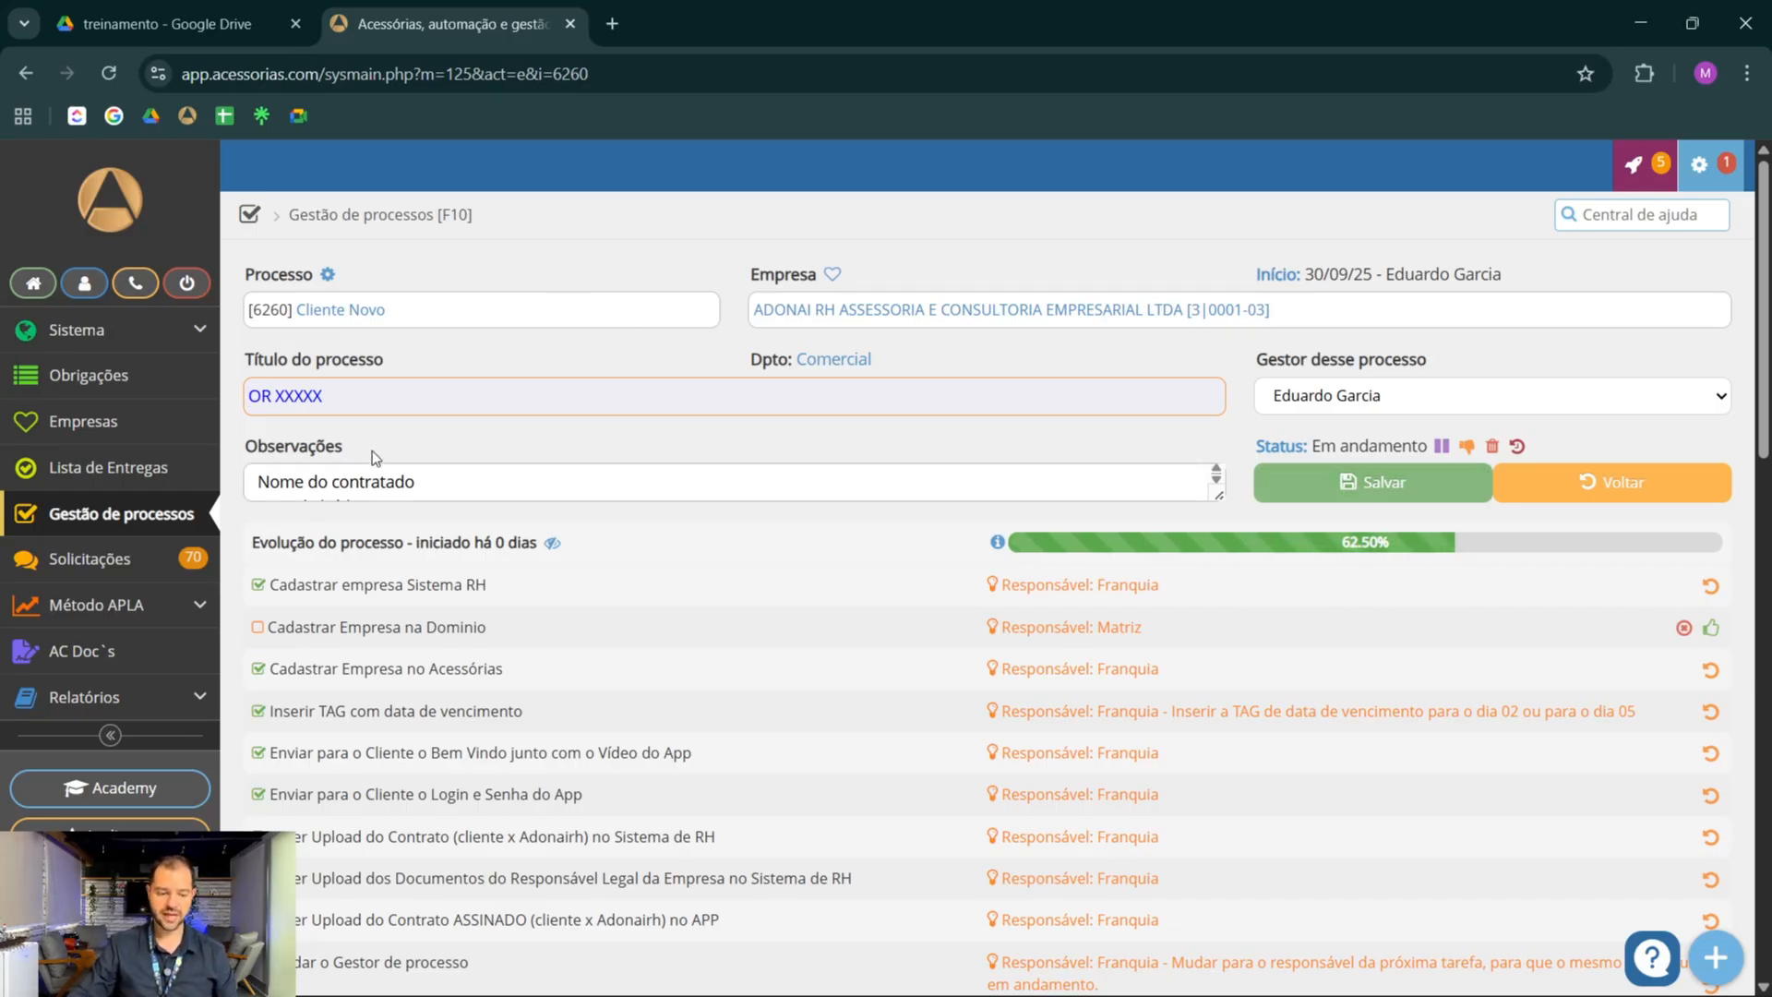
# Start a new process of type Vaga Nova BPO RH for the company ADONAI RH ASSESSORIA E CONSULTORIA EMPRESARIAL LTDA
pyautogui.click(87, 523)
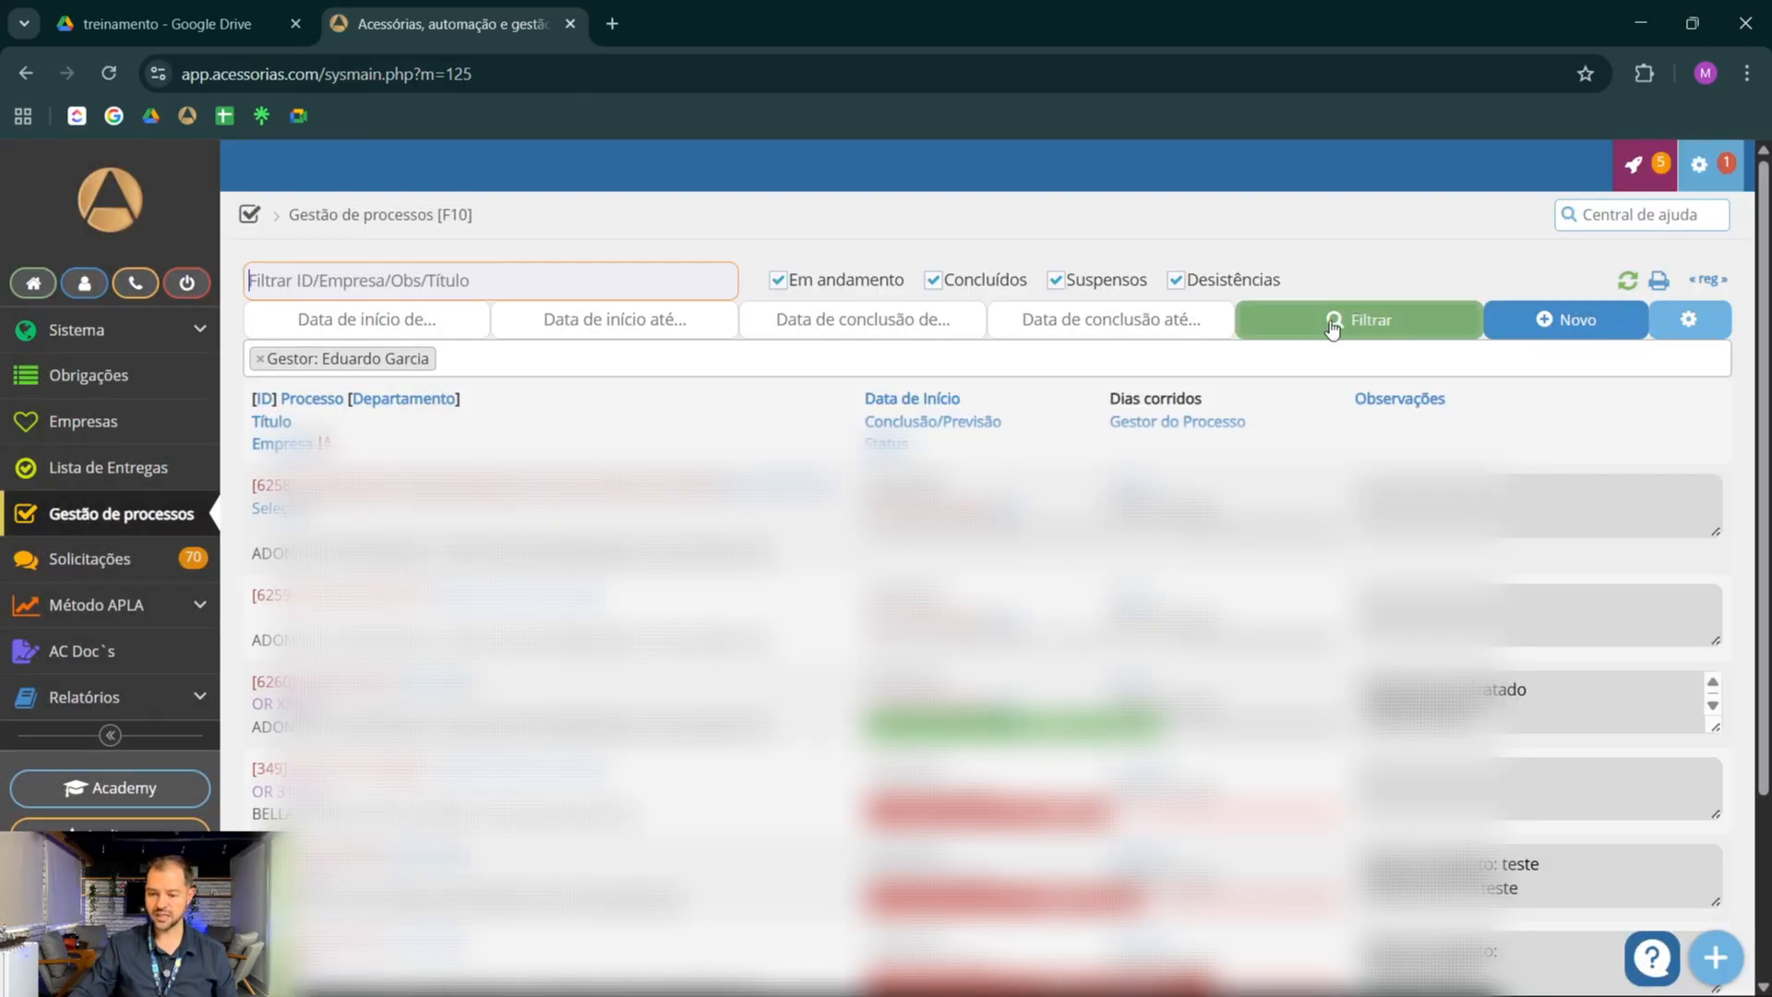
pyautogui.click(1544, 332)
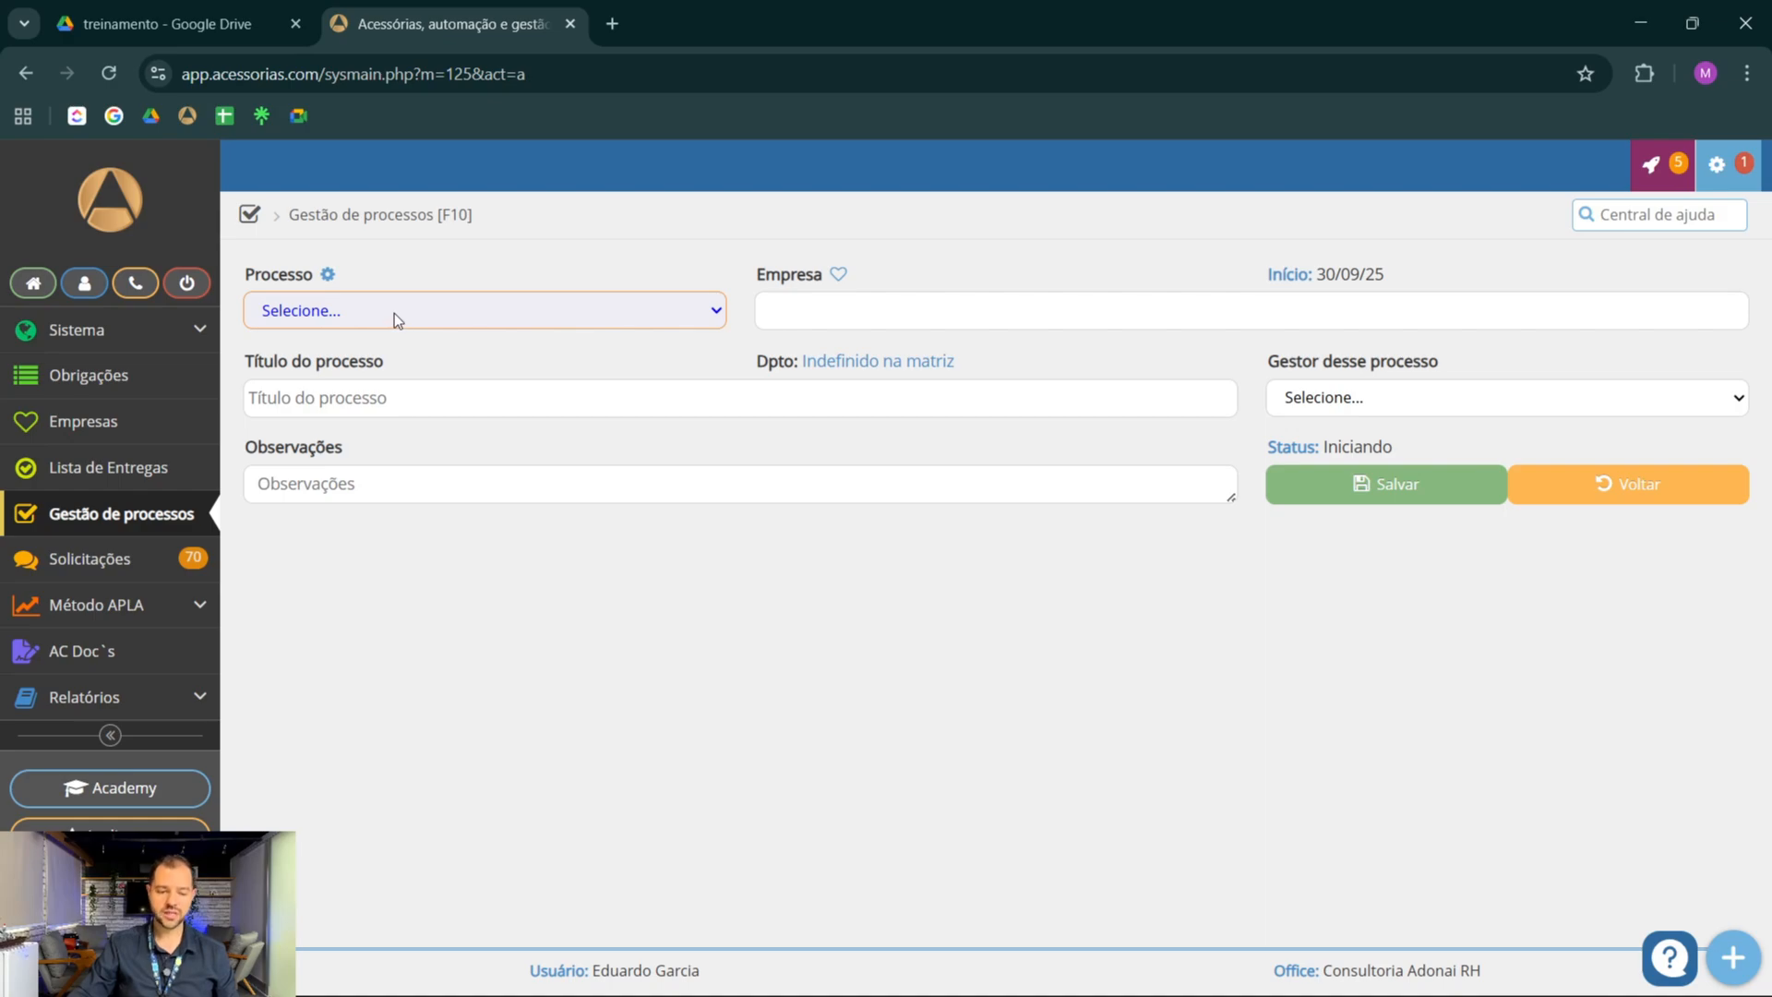
pyautogui.click(395, 313)
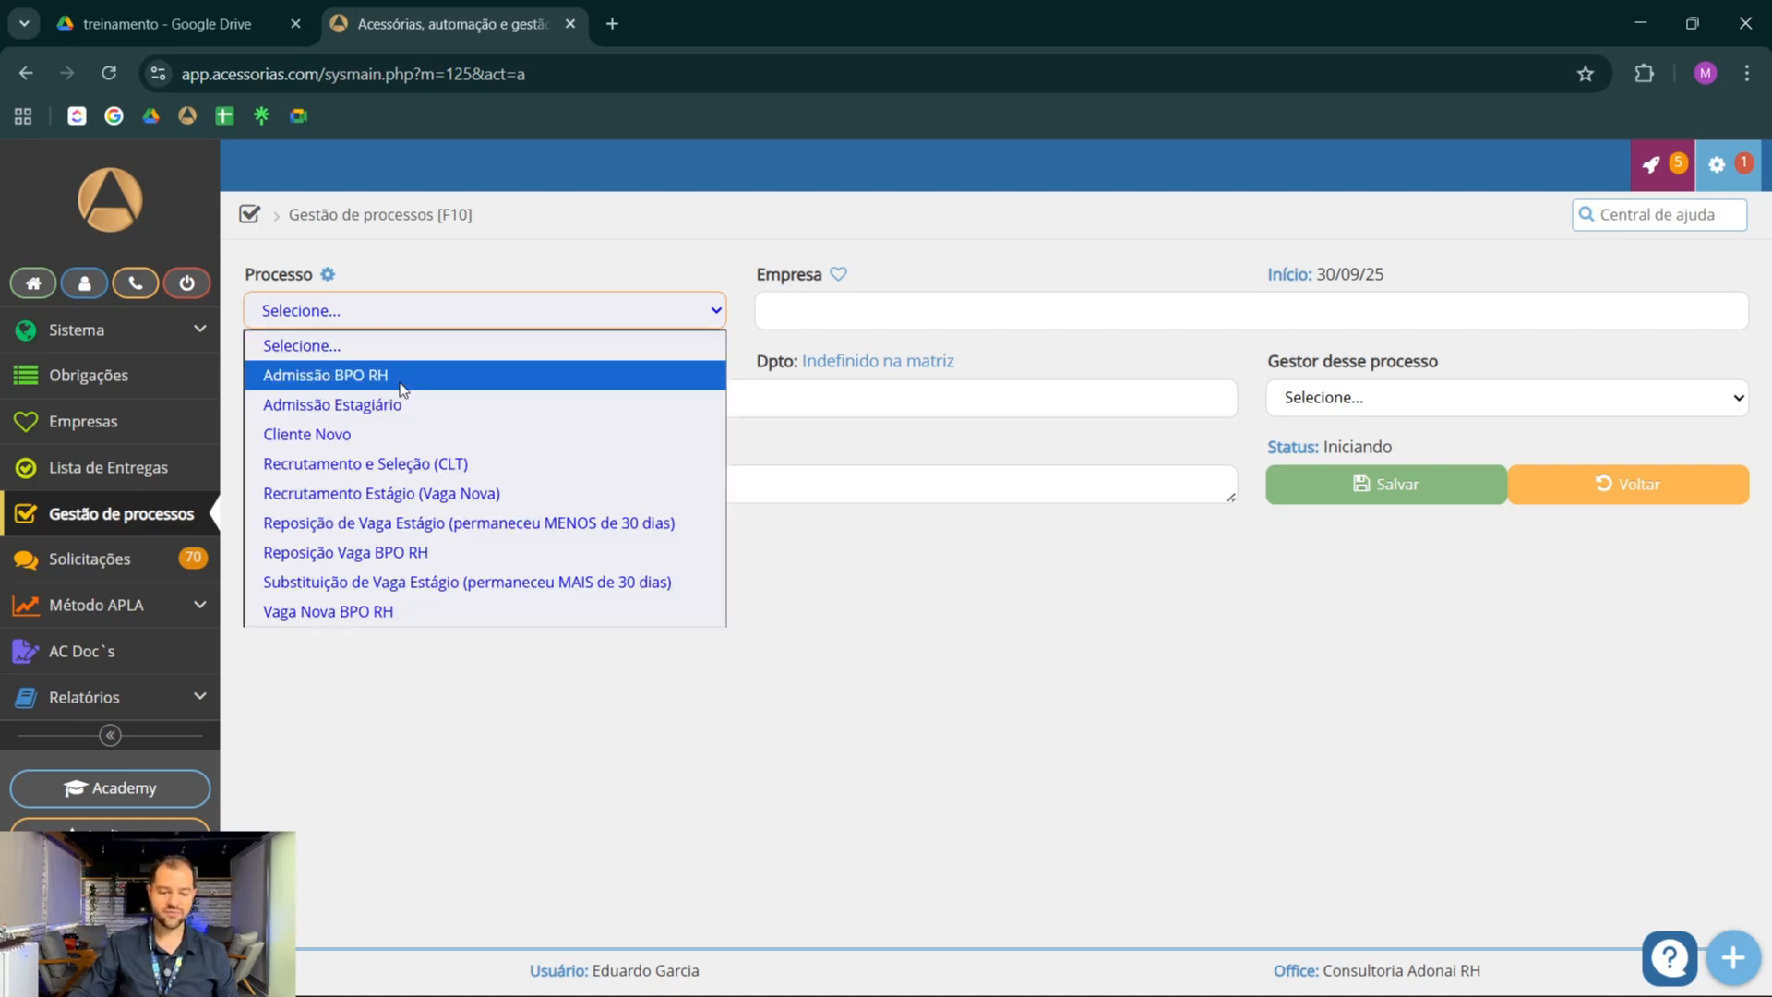
pyautogui.click(363, 613)
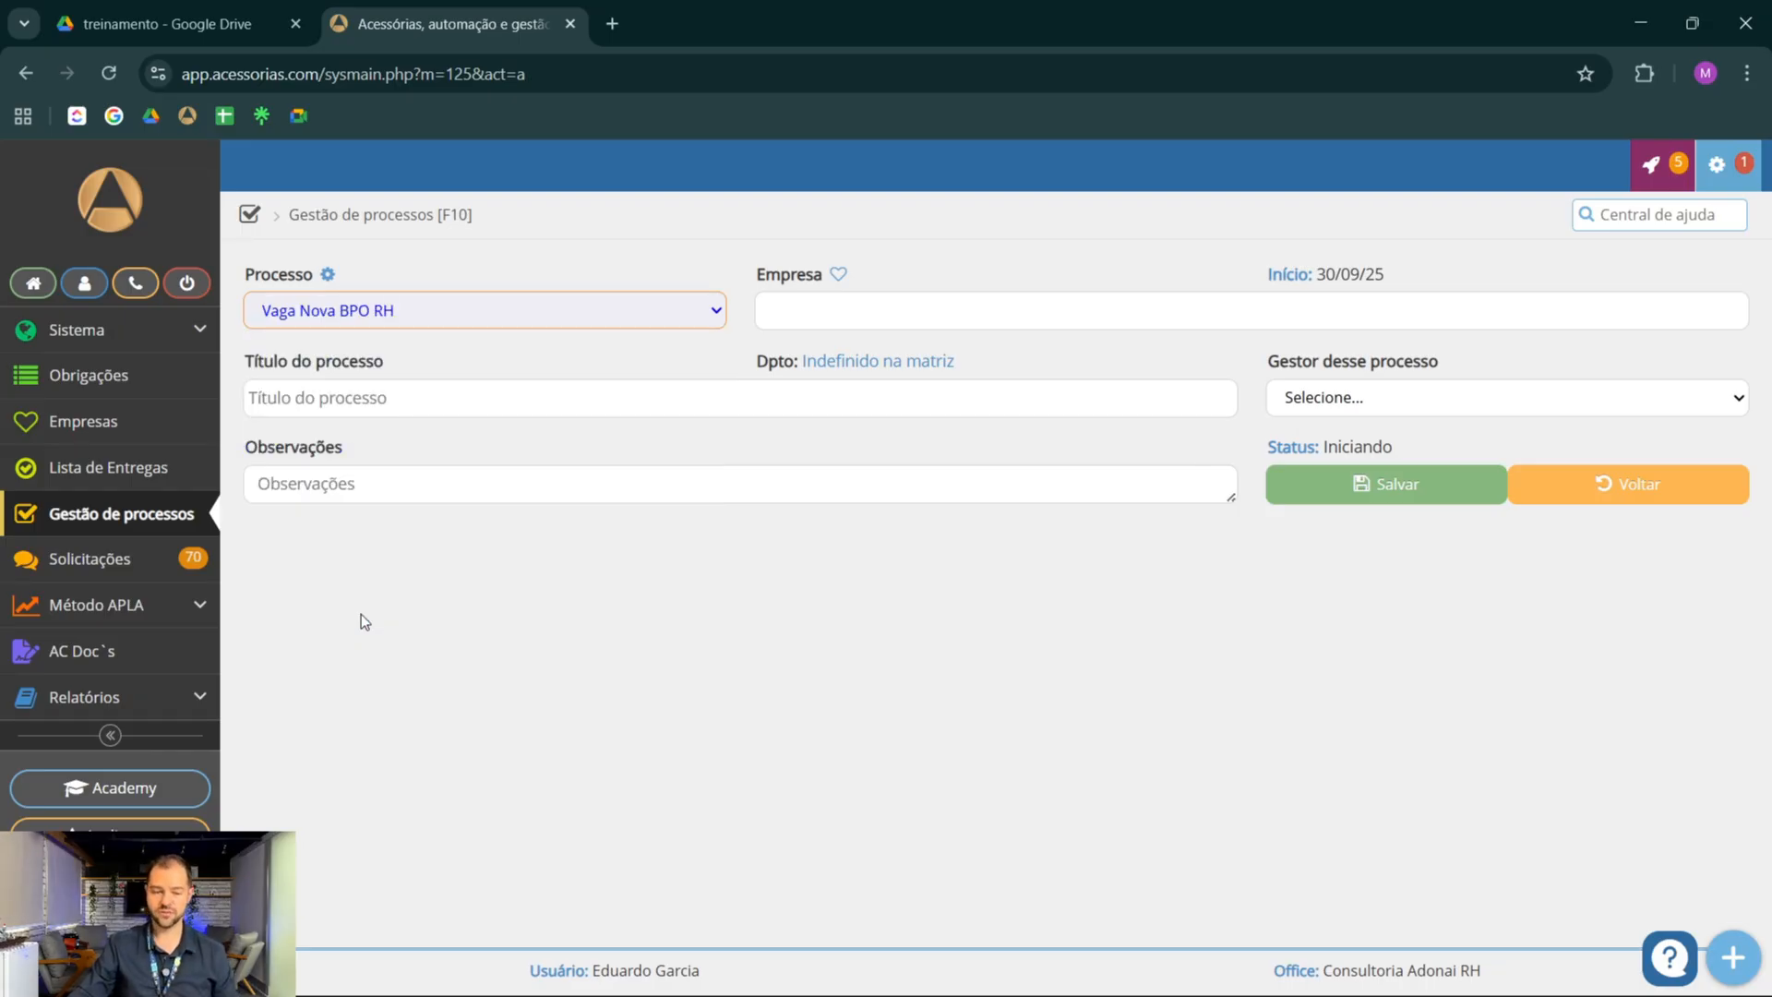
pyautogui.click(883, 299)
pyautogui.write('adonai')
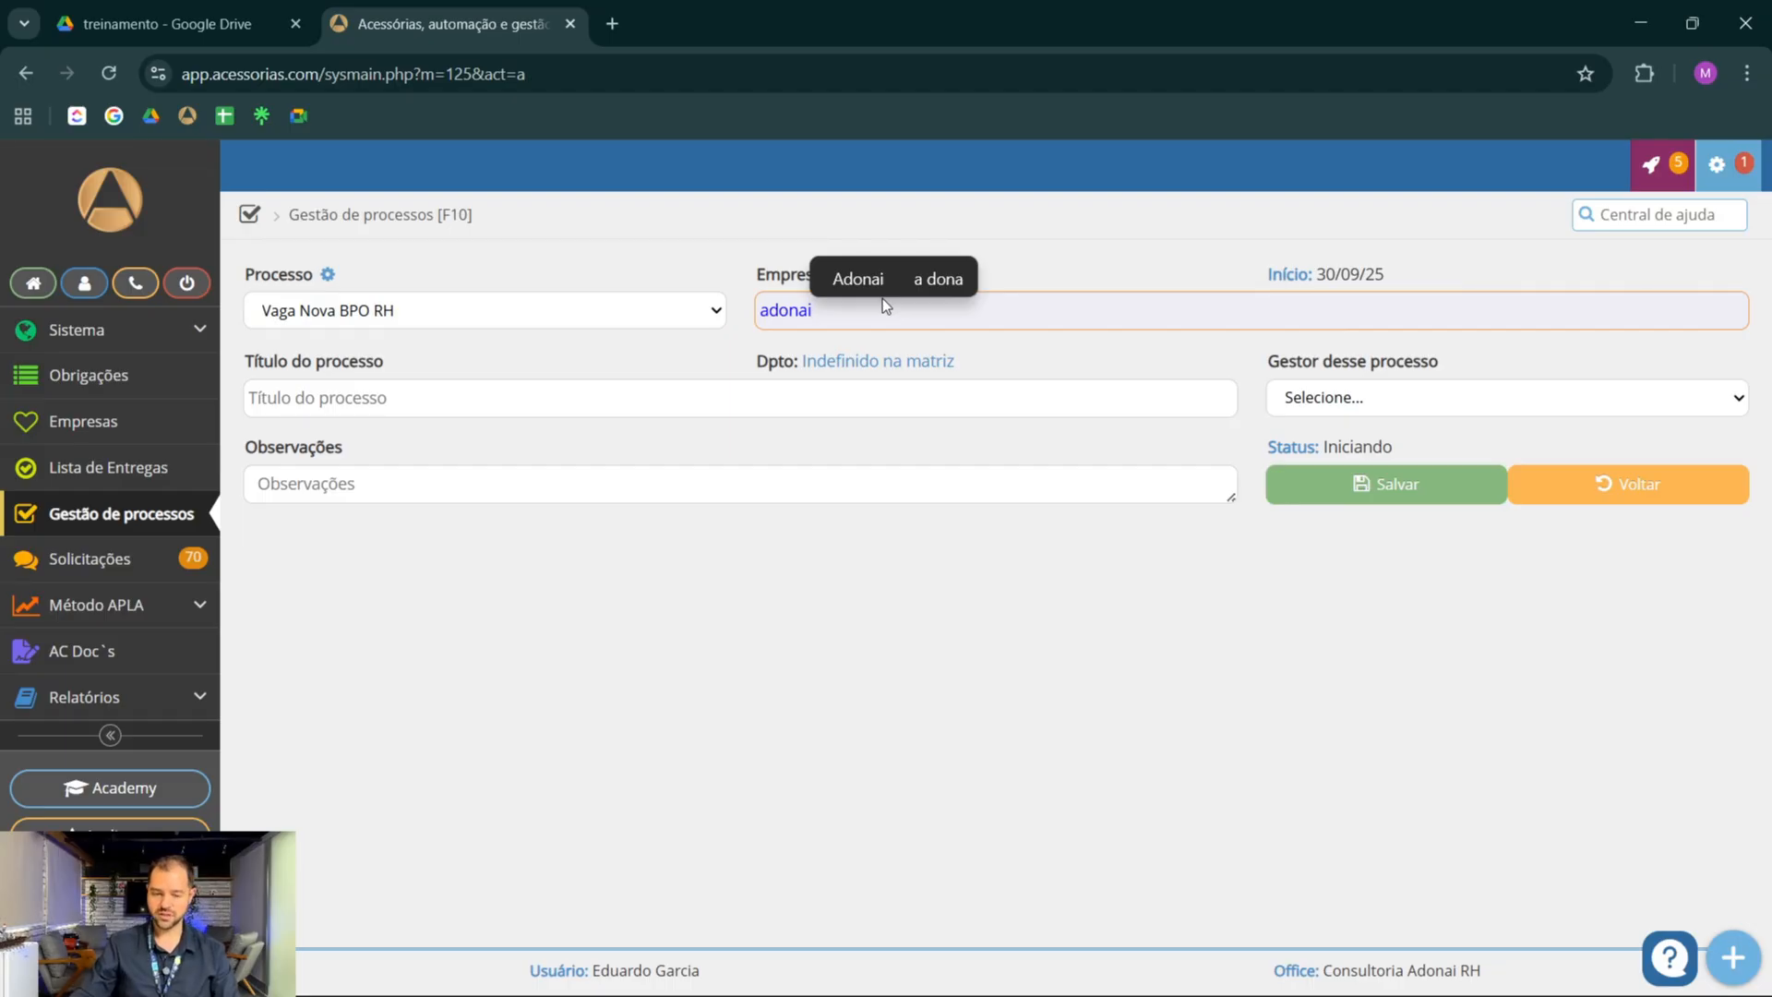
pyautogui.click(896, 340)
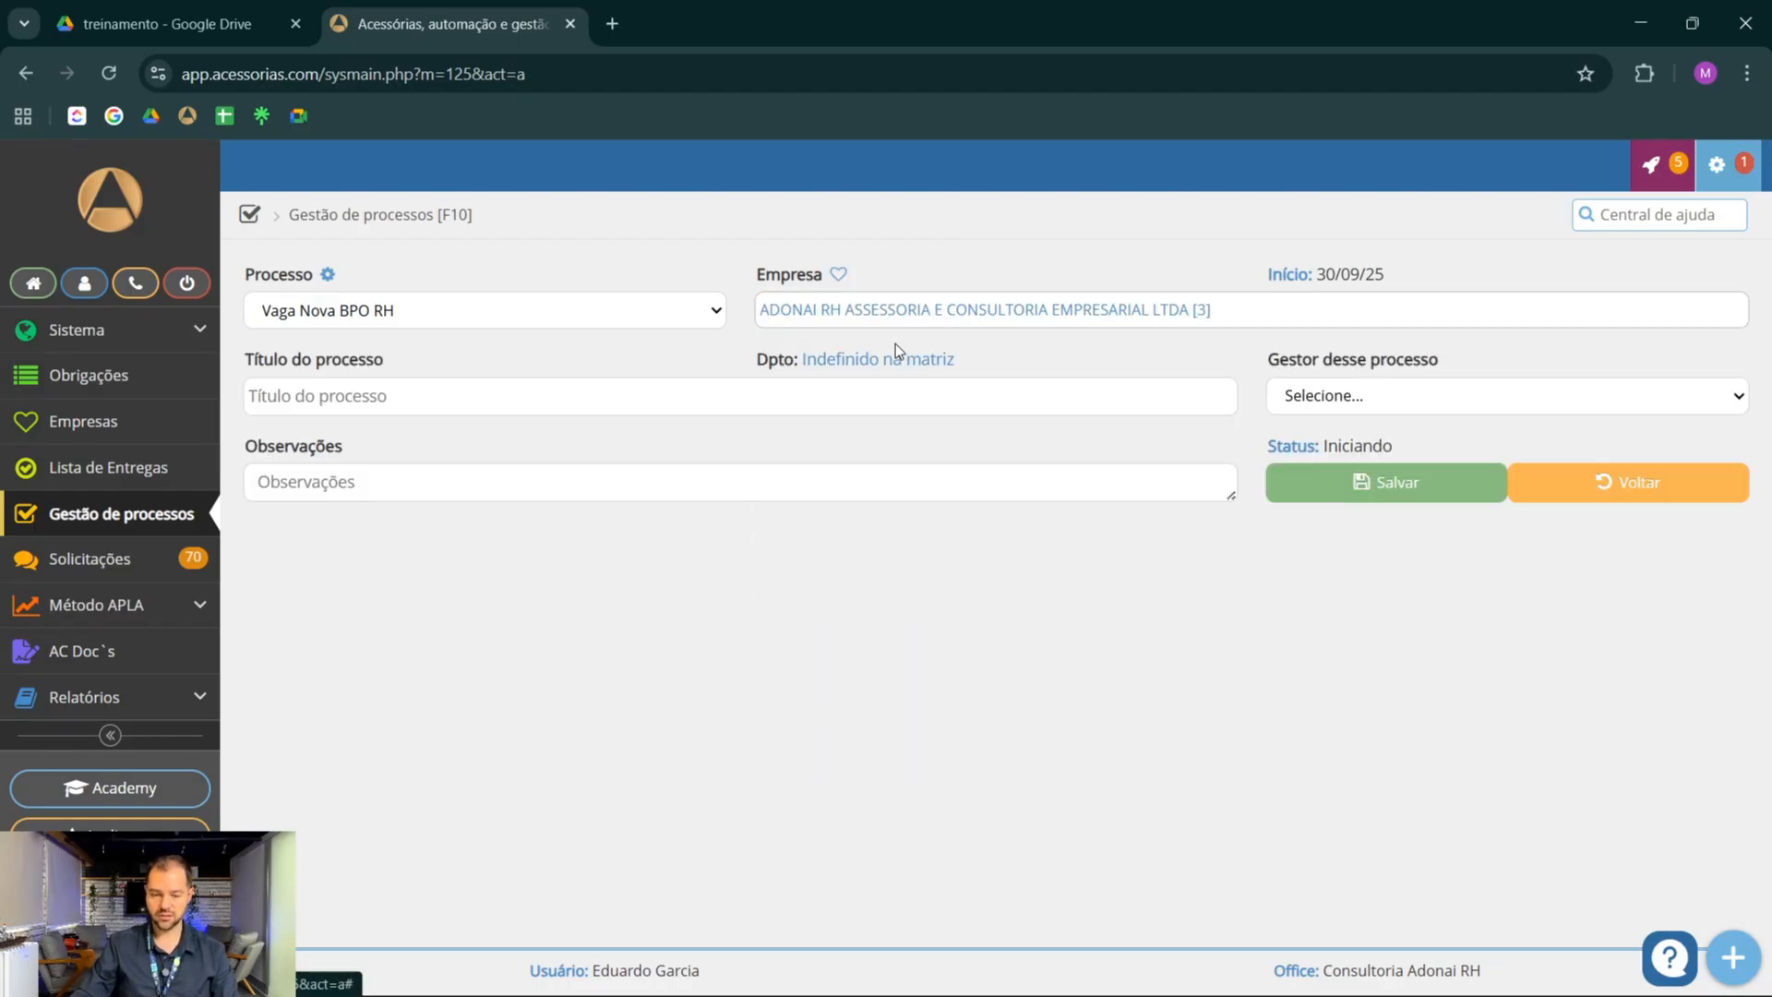
# Title the process OR XXXXX and set the logged-in user as its manager
pyautogui.click(680, 399)
pyautogui.press('BackSpace')
pyautogui.press('BackSpace')
pyautogui.press('BackSpace')
pyautogui.press('BackSpace')
pyautogui.press('BackSpace')
pyautogui.press('BackSpace')
pyautogui.press('BackSpace')
pyautogui.press('BackSpace')
pyautogui.press('BackSpace')
pyautogui.press('BackSpace')
pyautogui.press('BackSpace')
pyautogui.press('BackSpace')
pyautogui.press('BackSpace')
pyautogui.press('BackSpace')
pyautogui.press('BackSpace')
pyautogui.press('BackSpace')
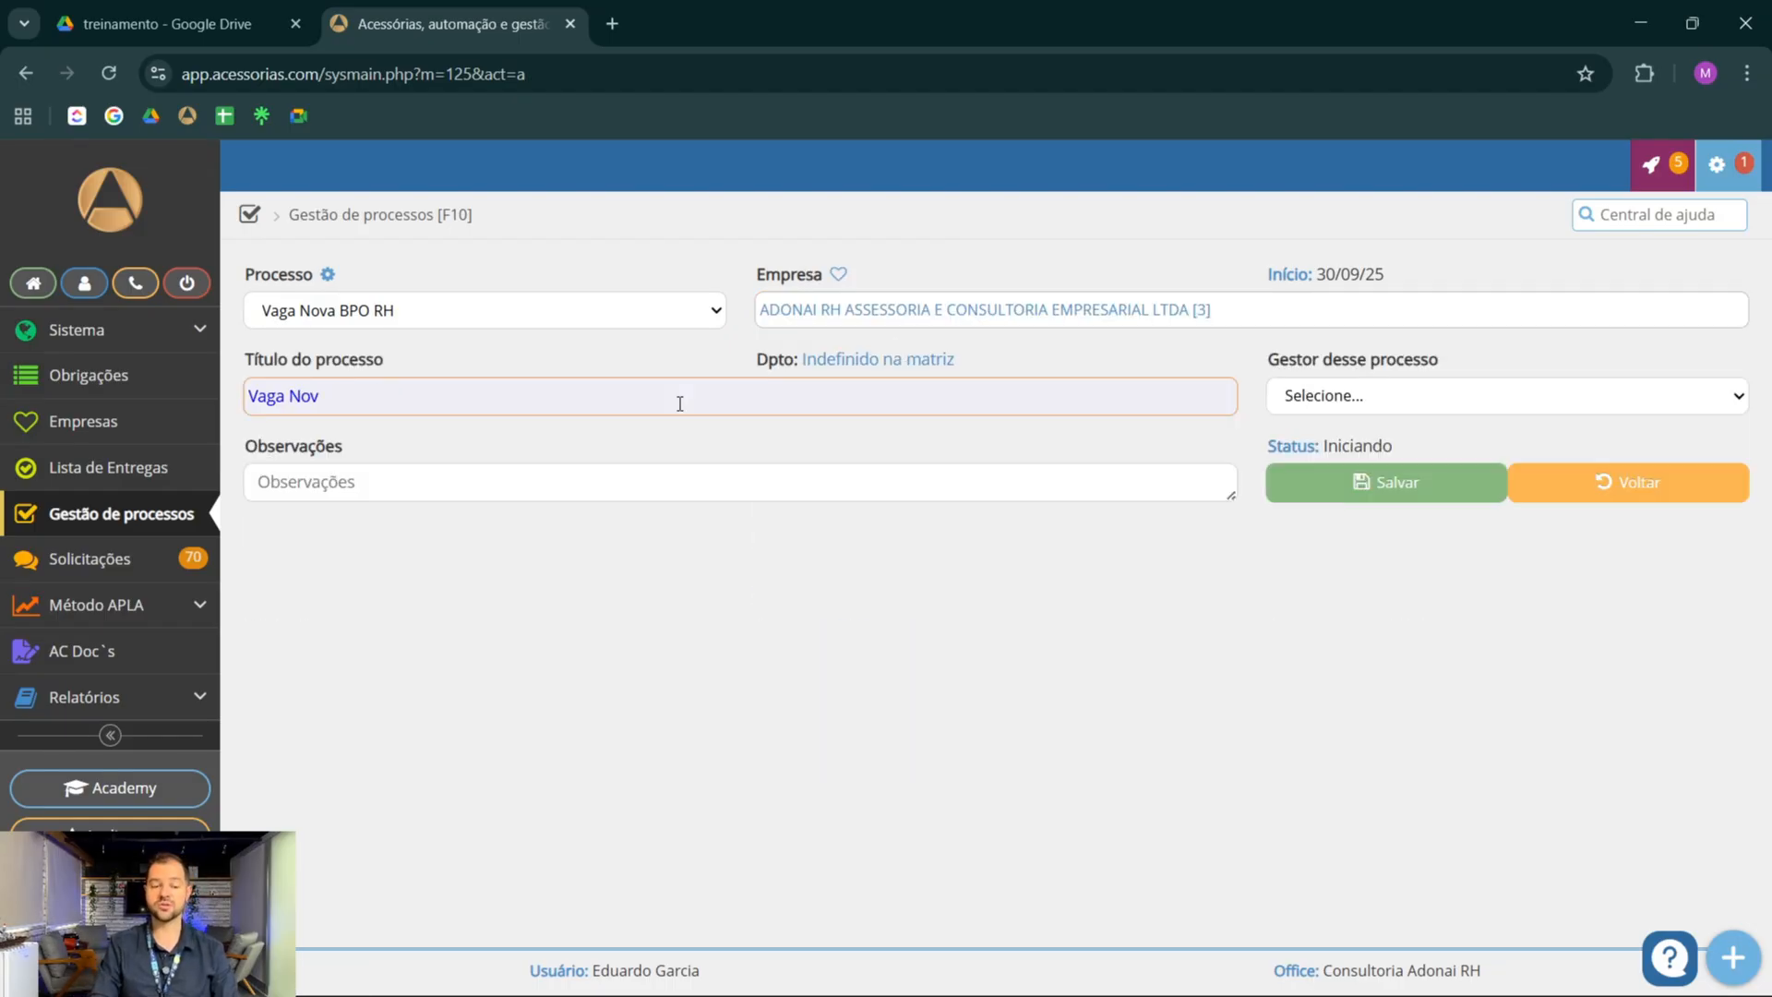
pyautogui.write('OR ')
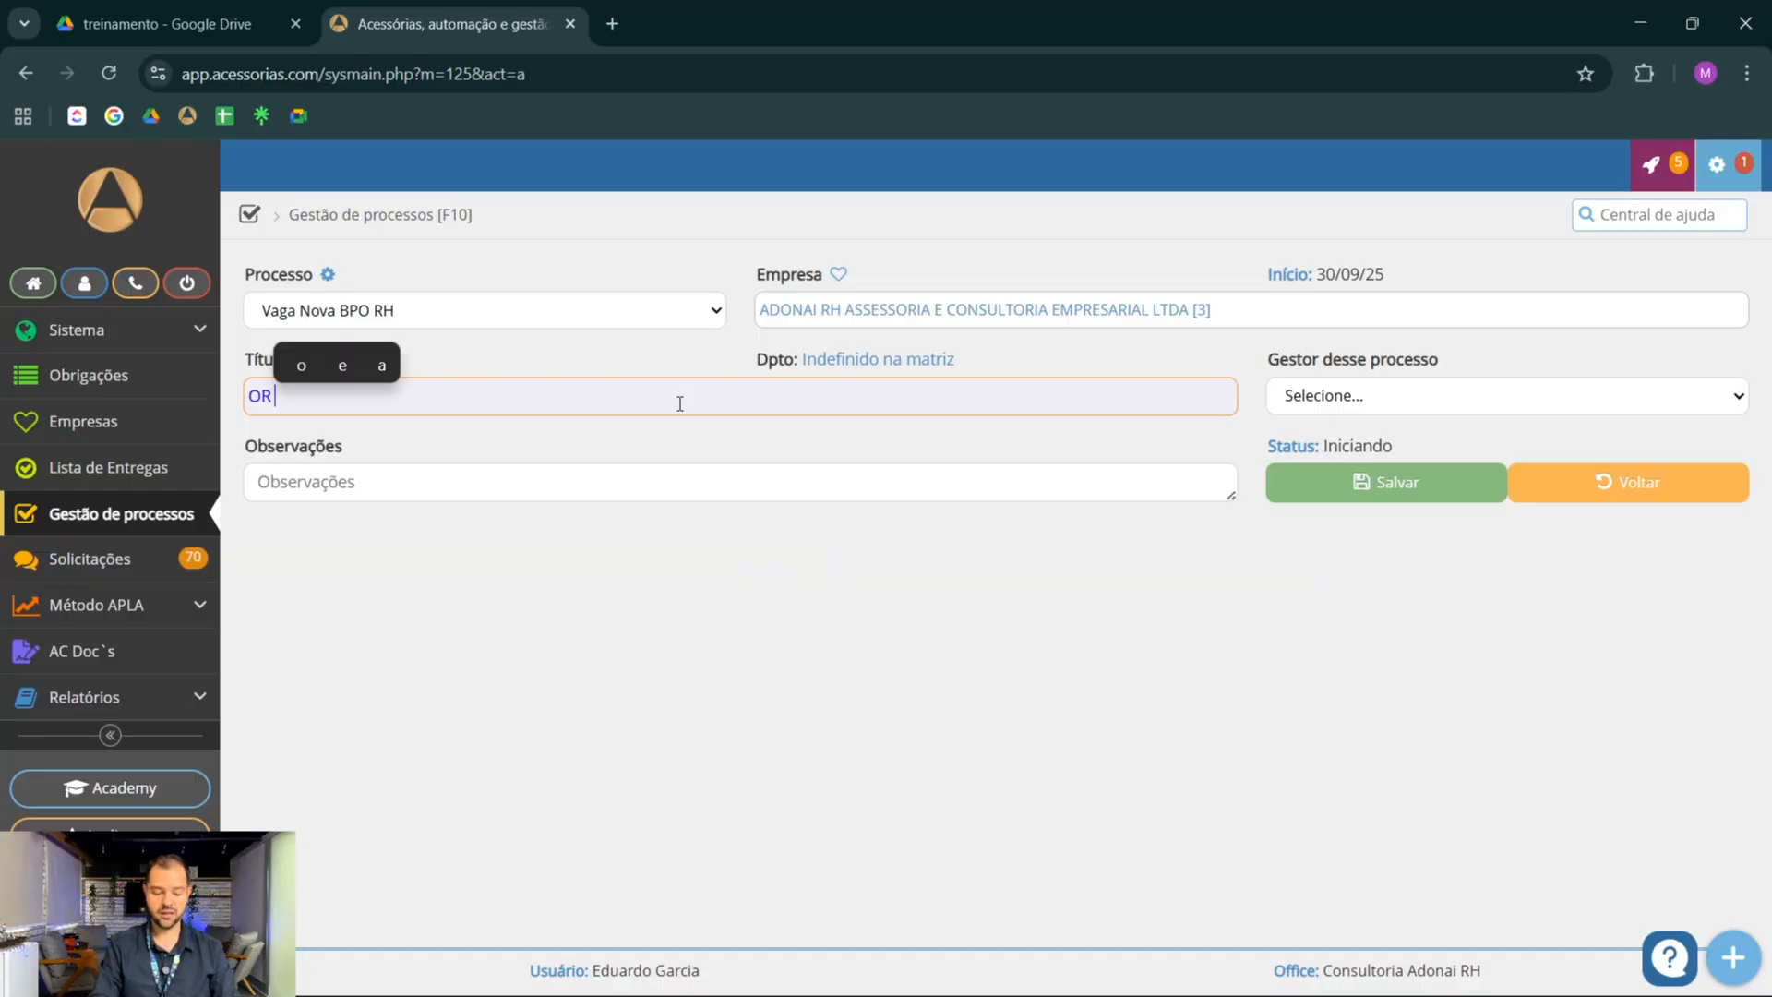
pyautogui.write('XXXXX')
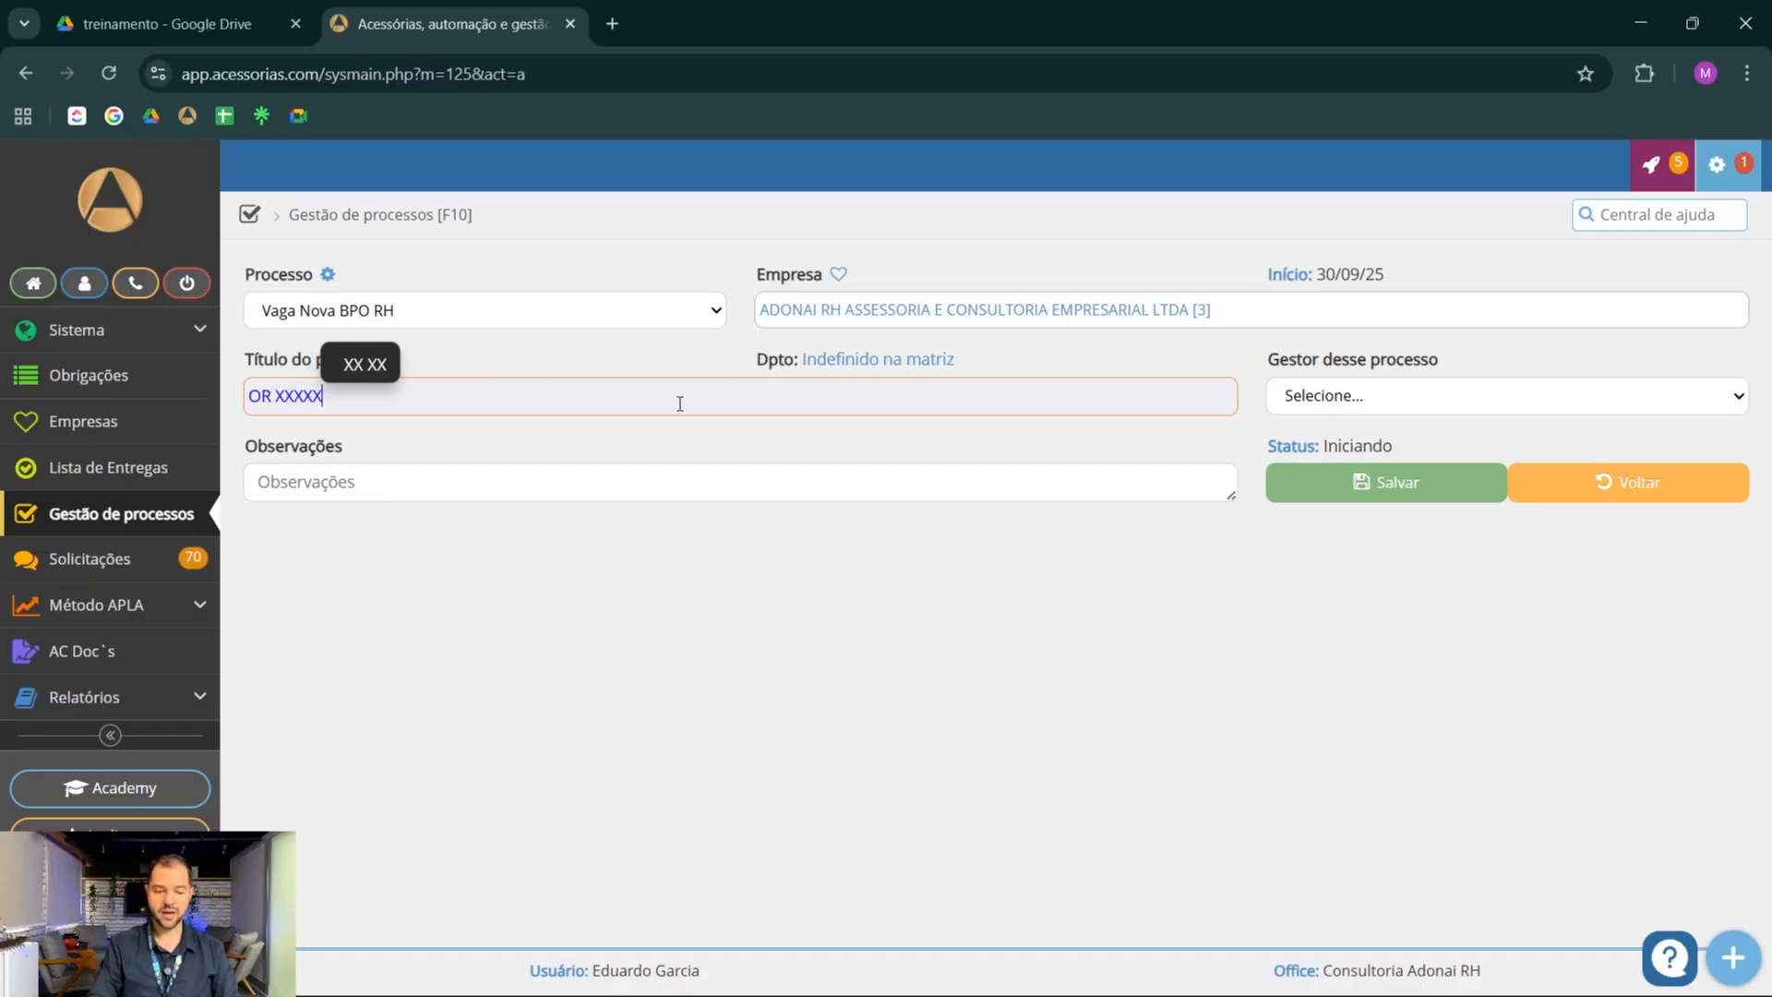
pyautogui.click(1497, 403)
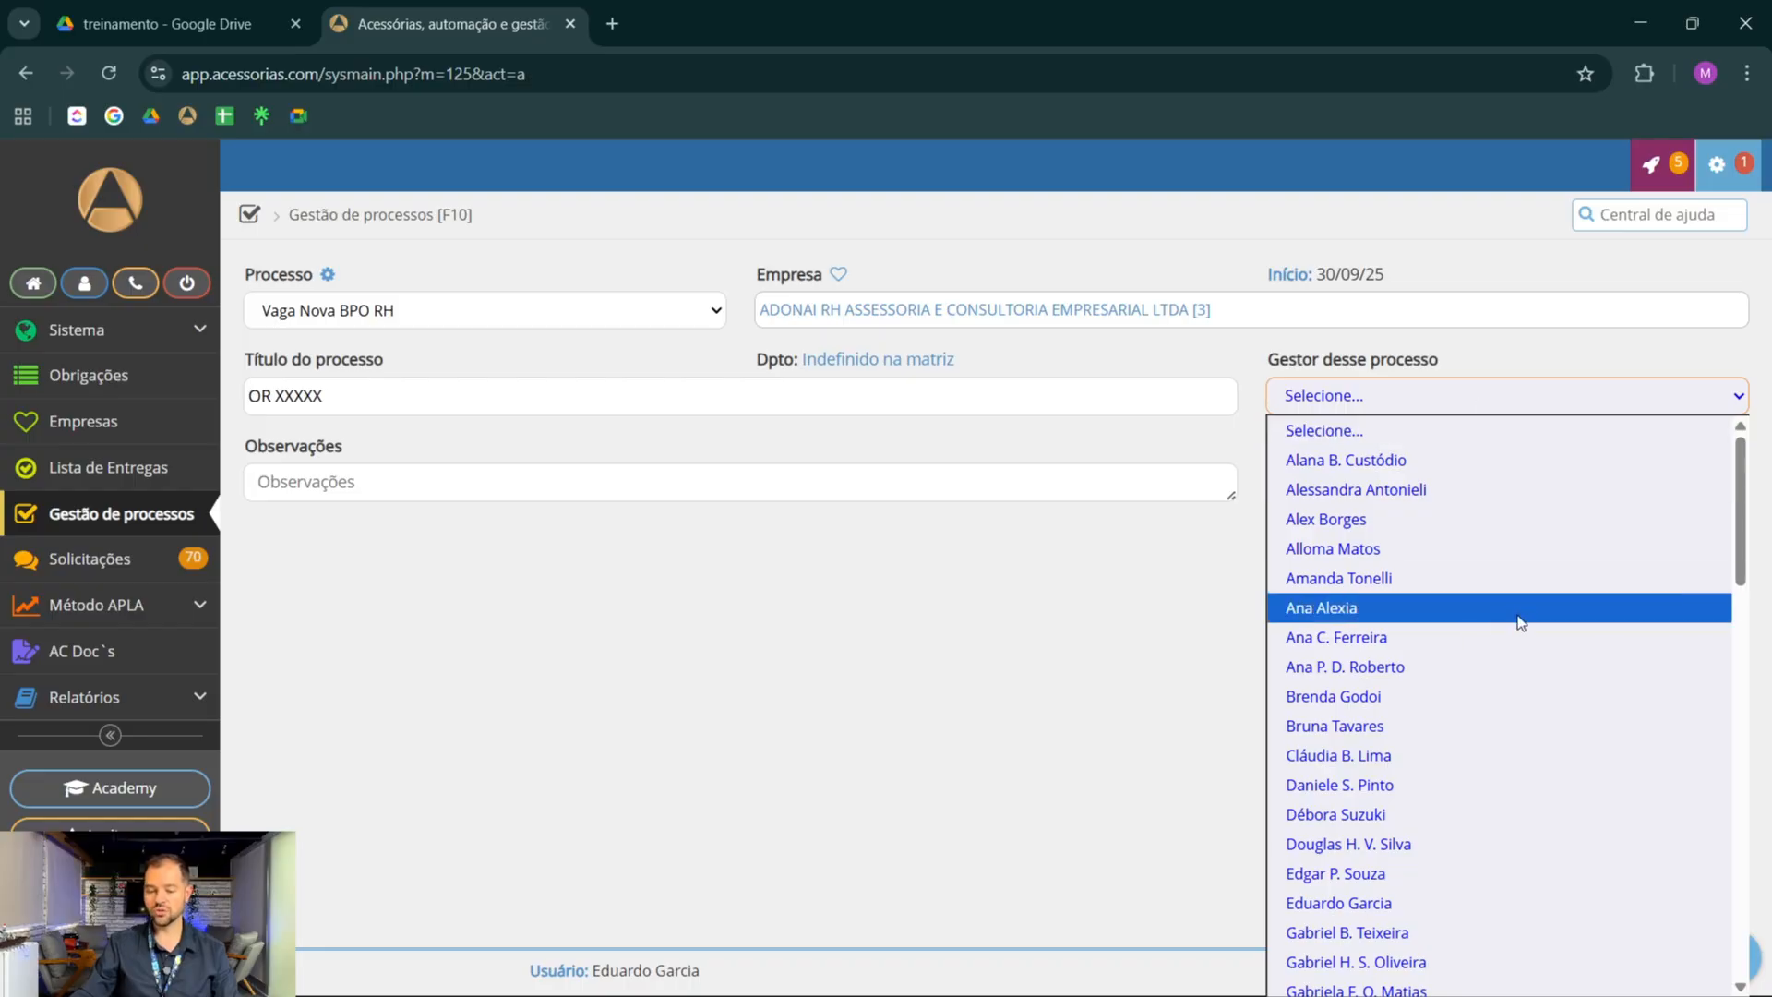
pyautogui.click(1357, 901)
# Enter the observations "Nome do candidato" and "Data de inicio" on separate lines and save the new process
pyautogui.click(831, 475)
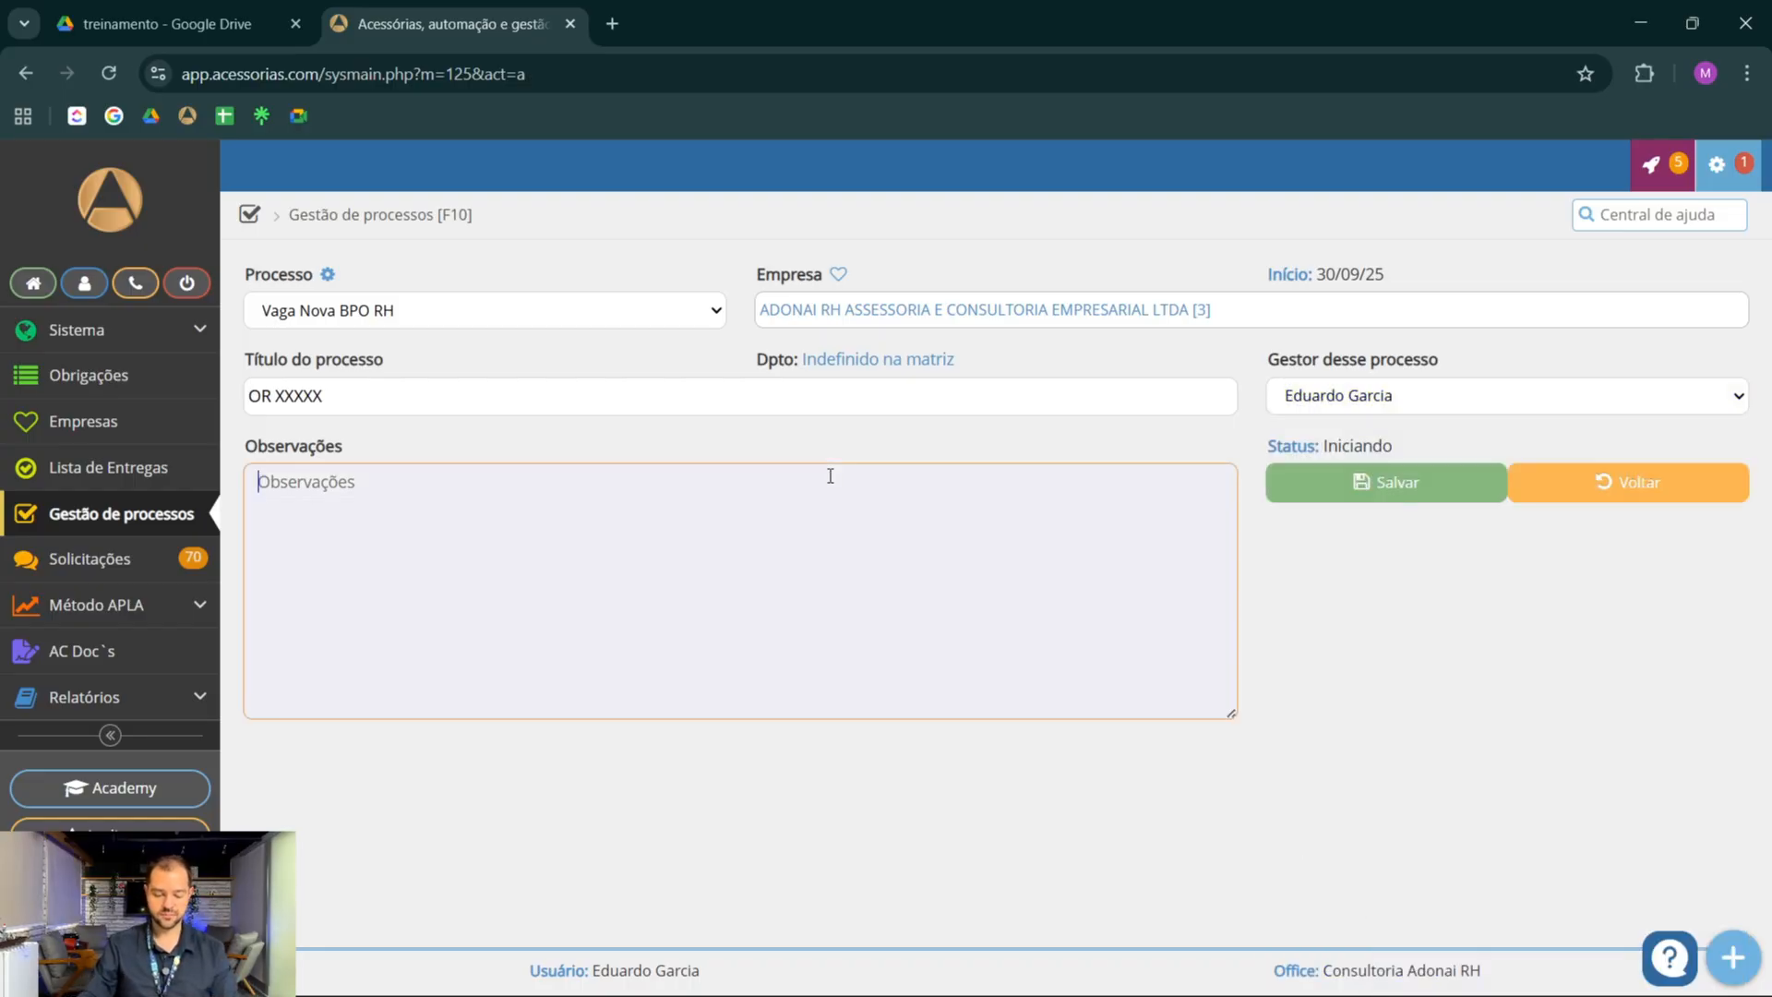
pyautogui.write('Nome do con')
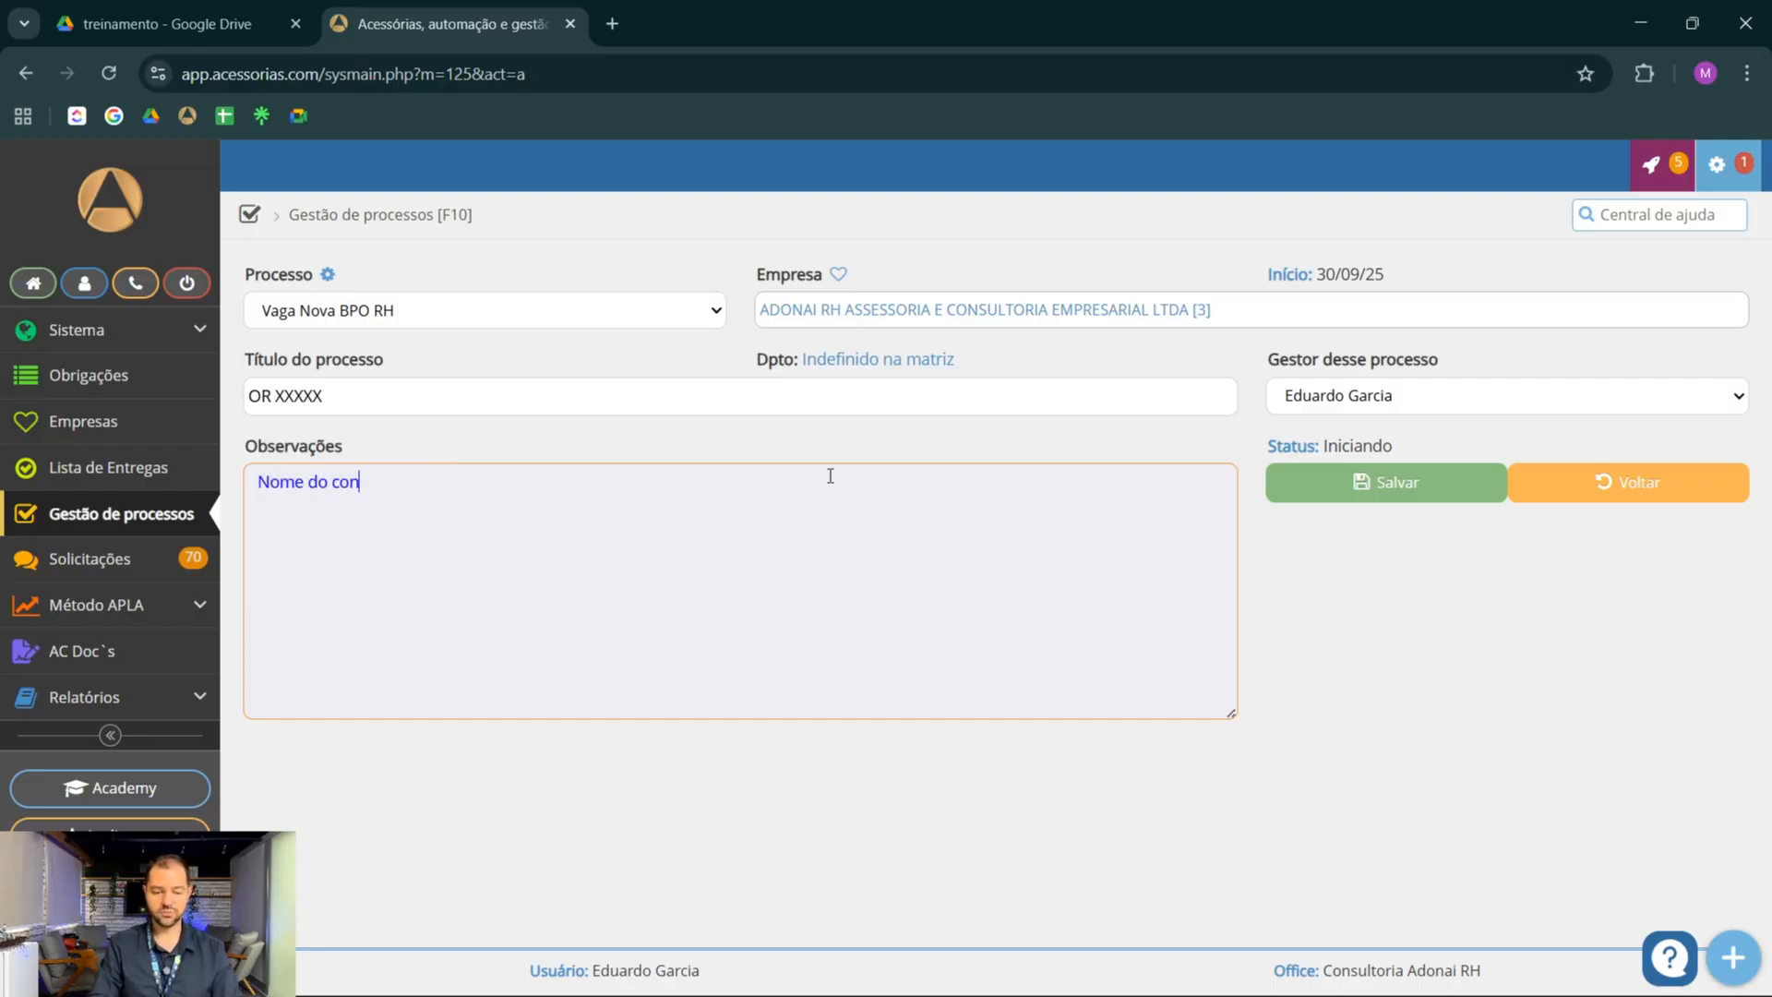
pyautogui.press('BackSpace')
pyautogui.press('BackSpace')
pyautogui.write('andidato')
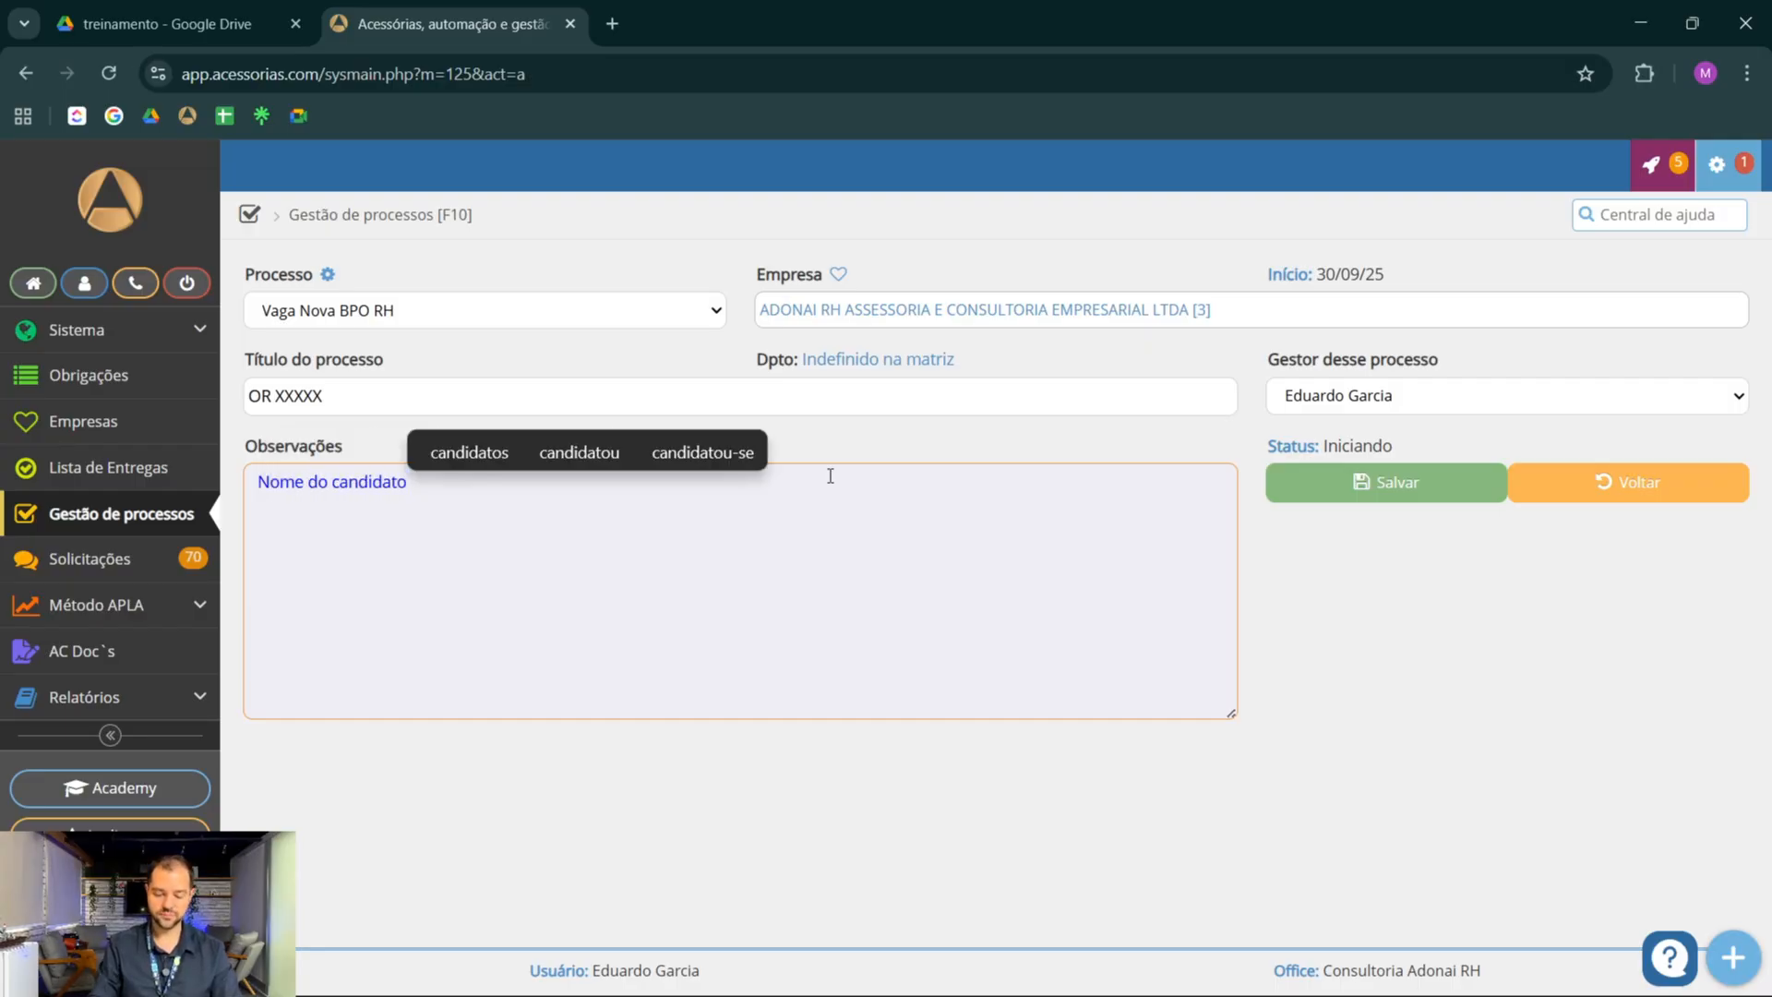
pyautogui.press('Return')
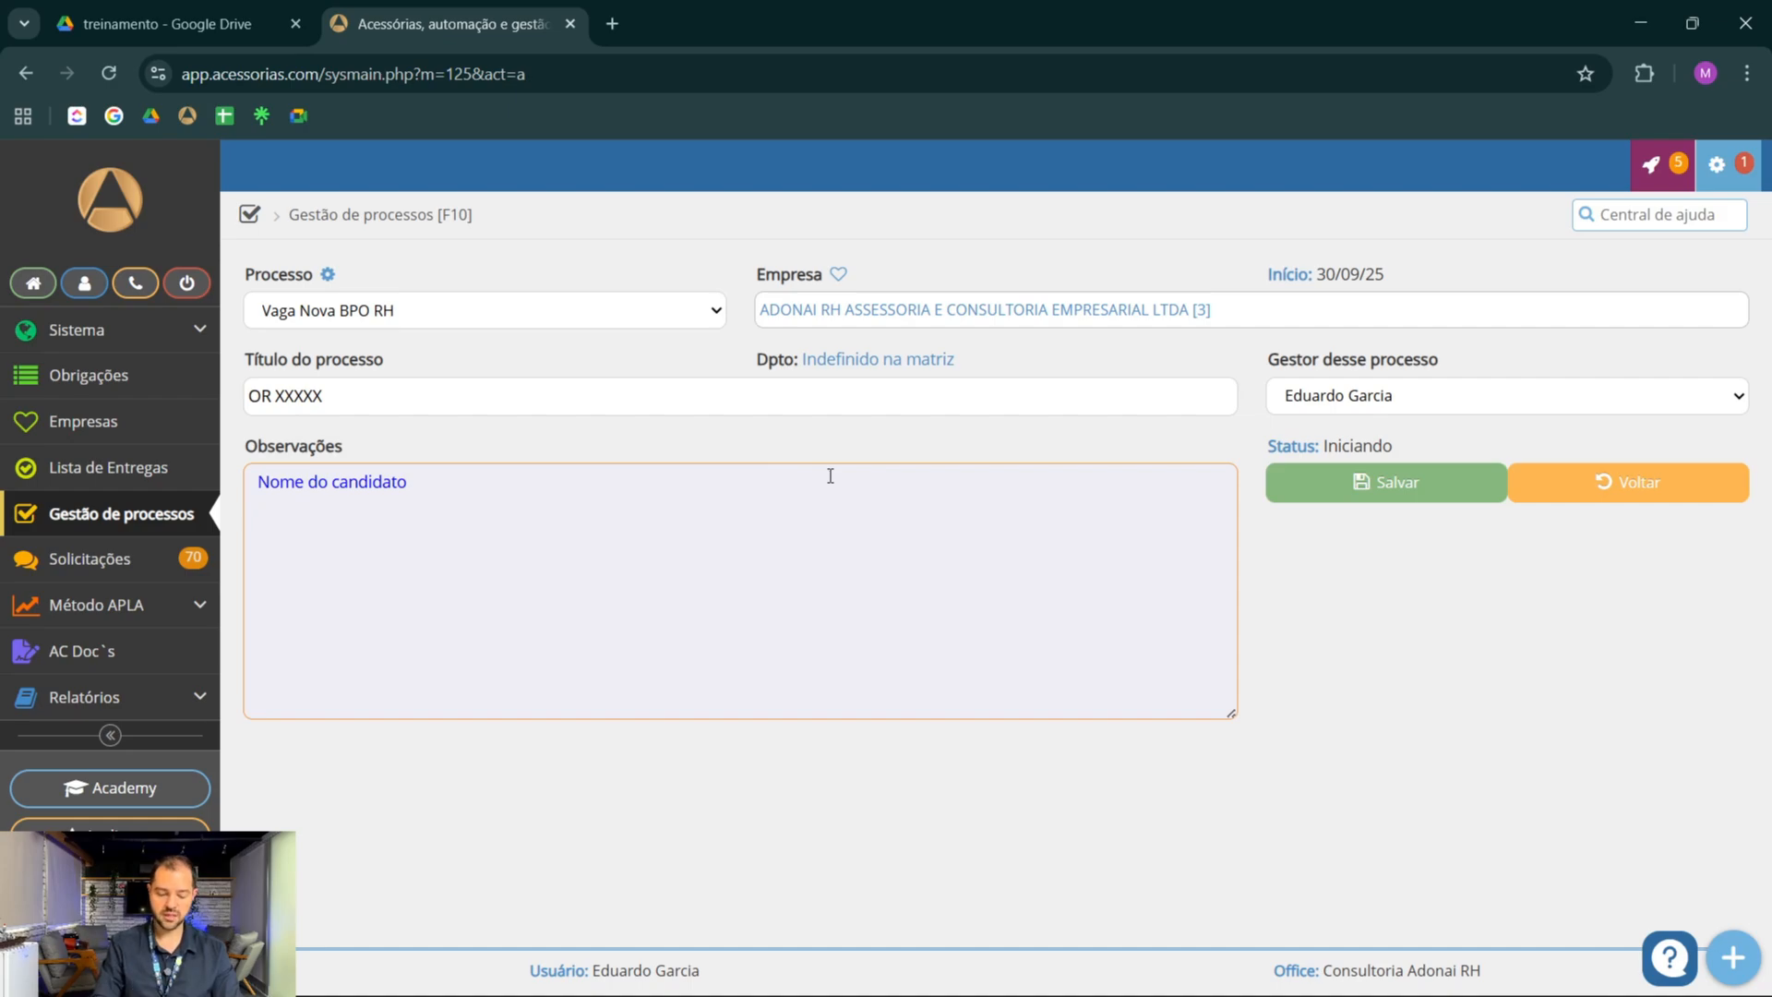
pyautogui.write('Data de inicio')
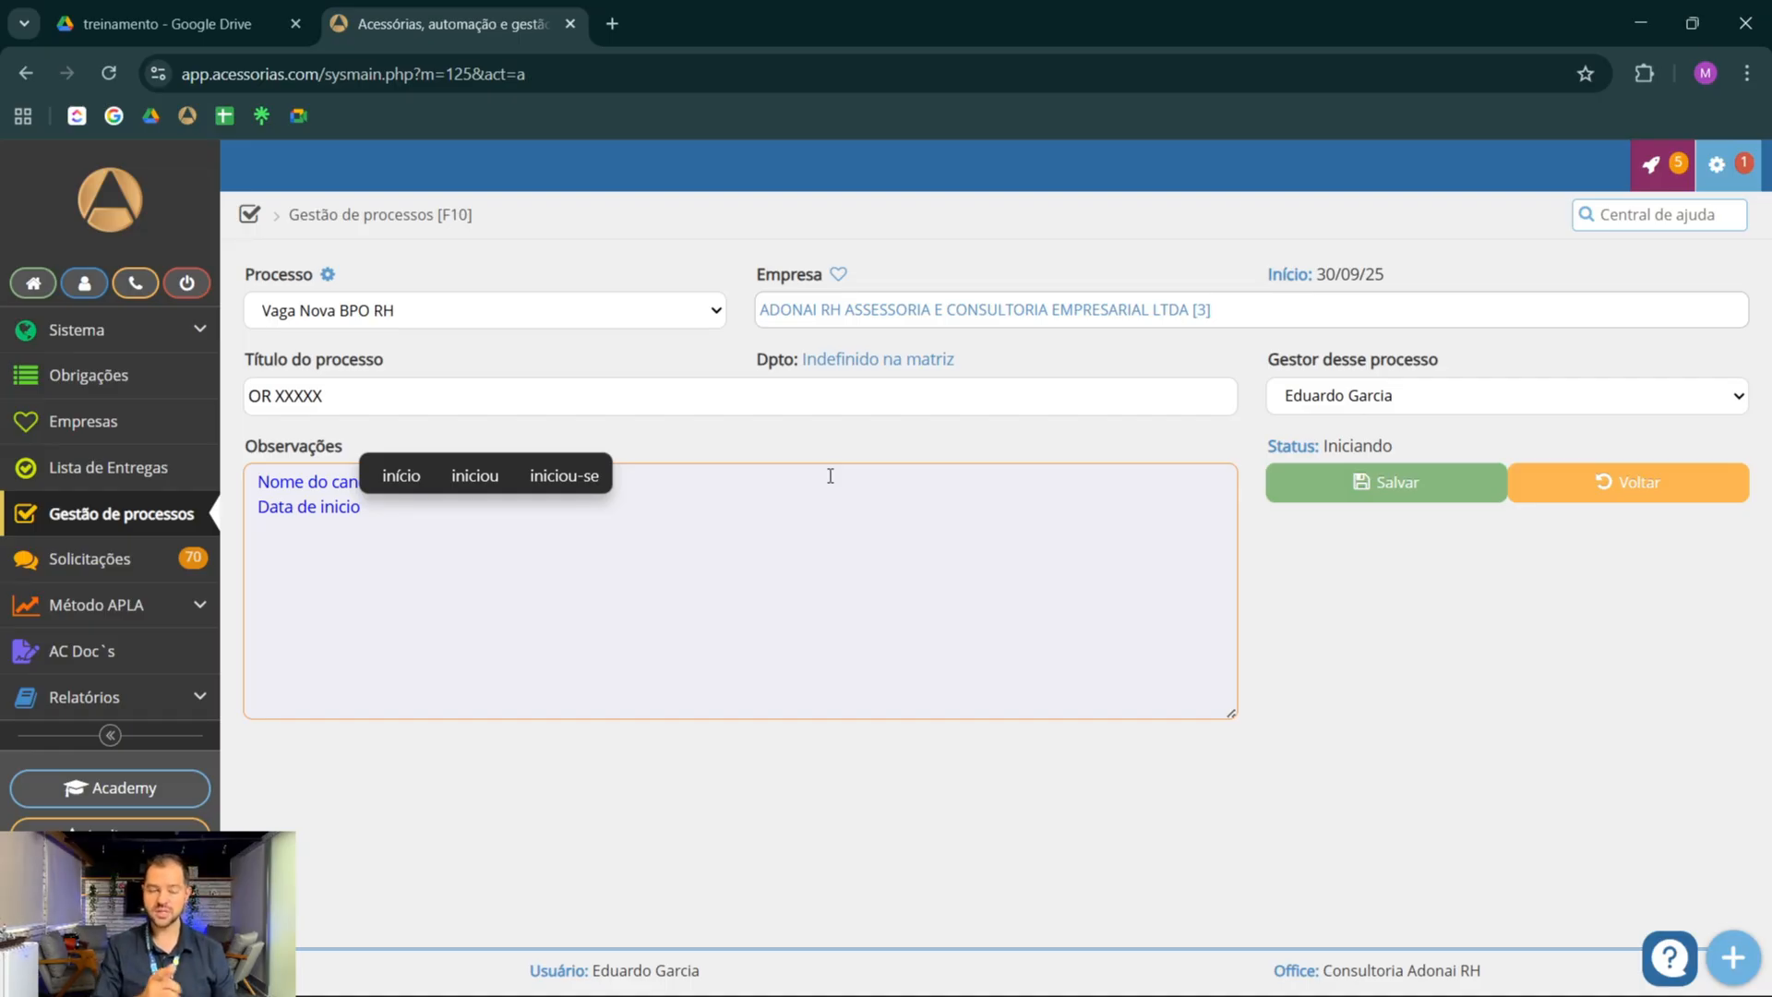
pyautogui.click(1375, 495)
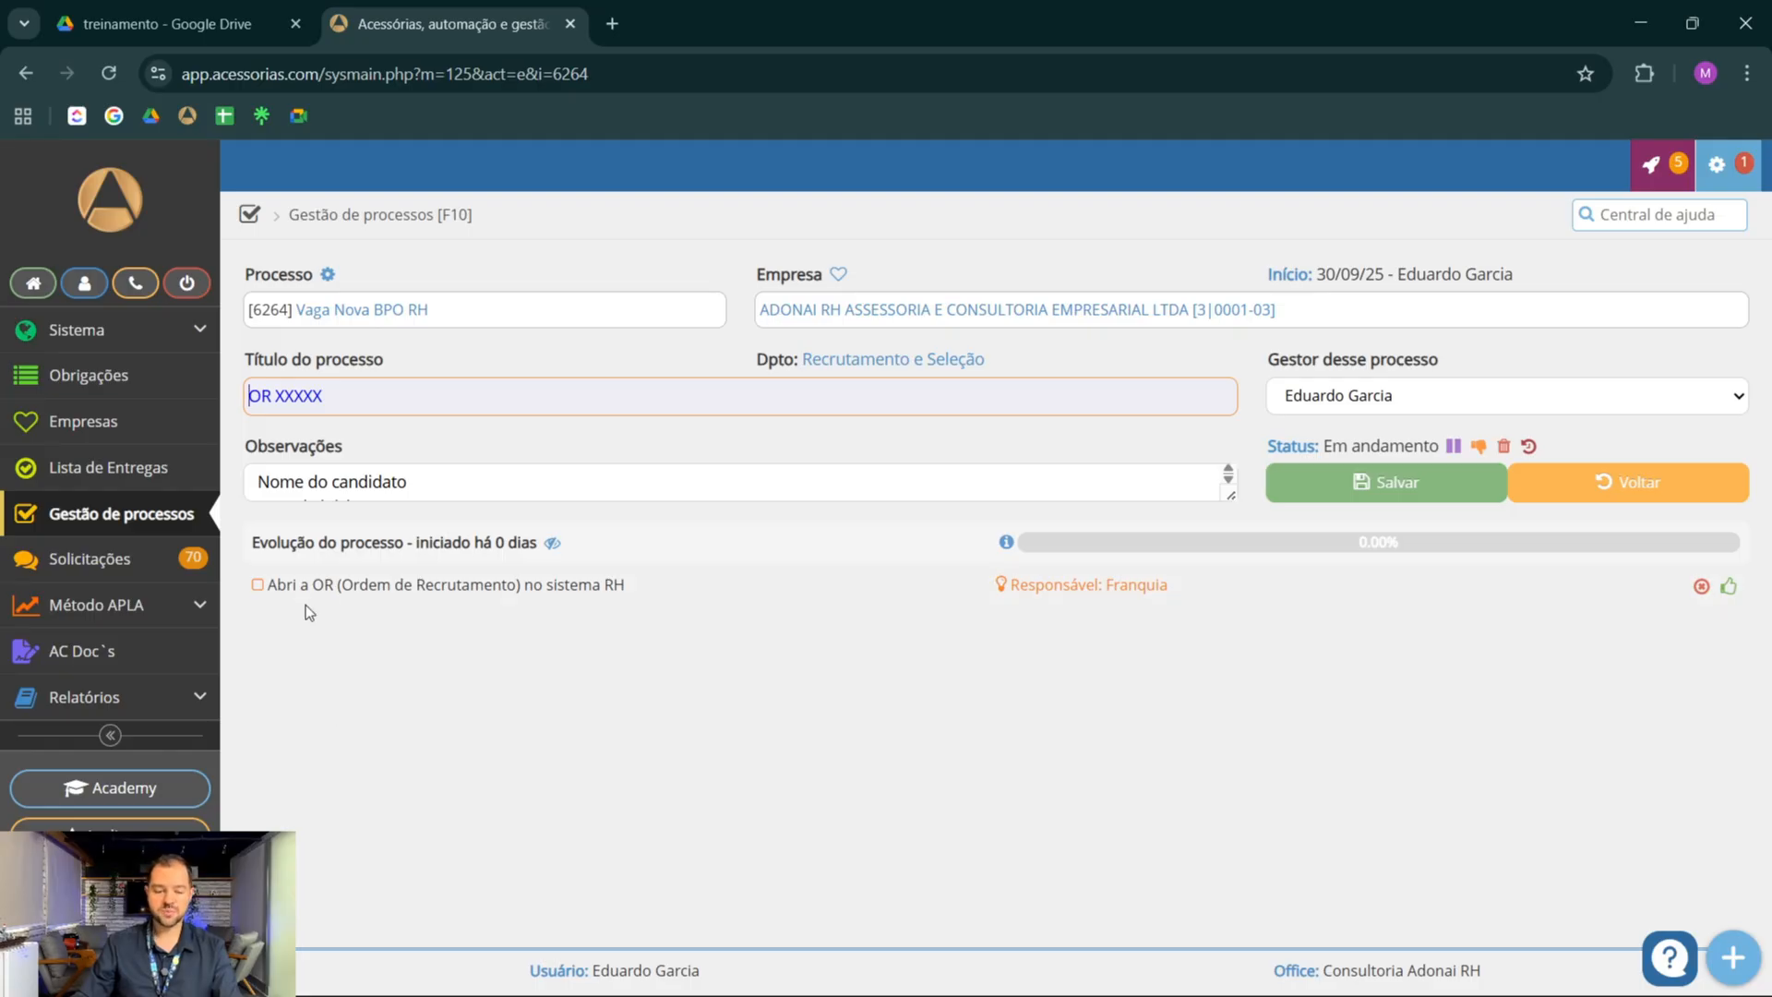
# Mark the tasks from Abri a OR (Ordem de Recrutamento) through Agendar com o Cliente Data de processo Seletivo na Empresa as done
pyautogui.click(1729, 587)
pyautogui.click(1729, 630)
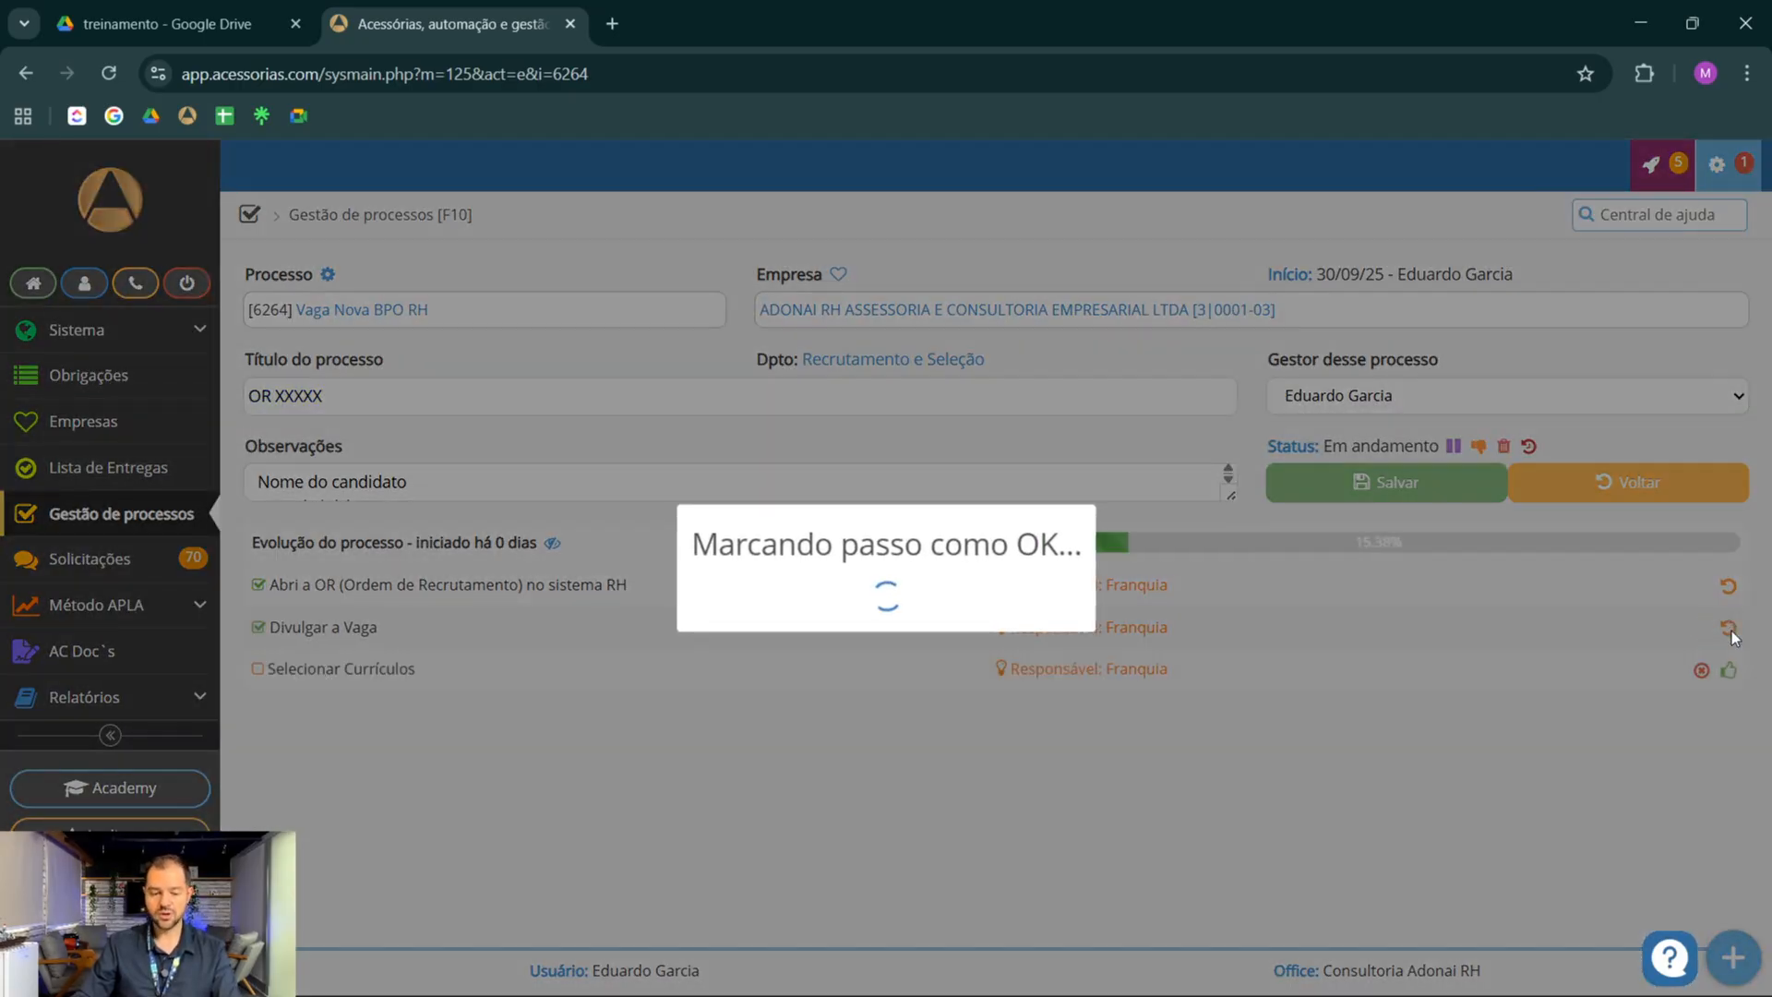
pyautogui.click(1729, 671)
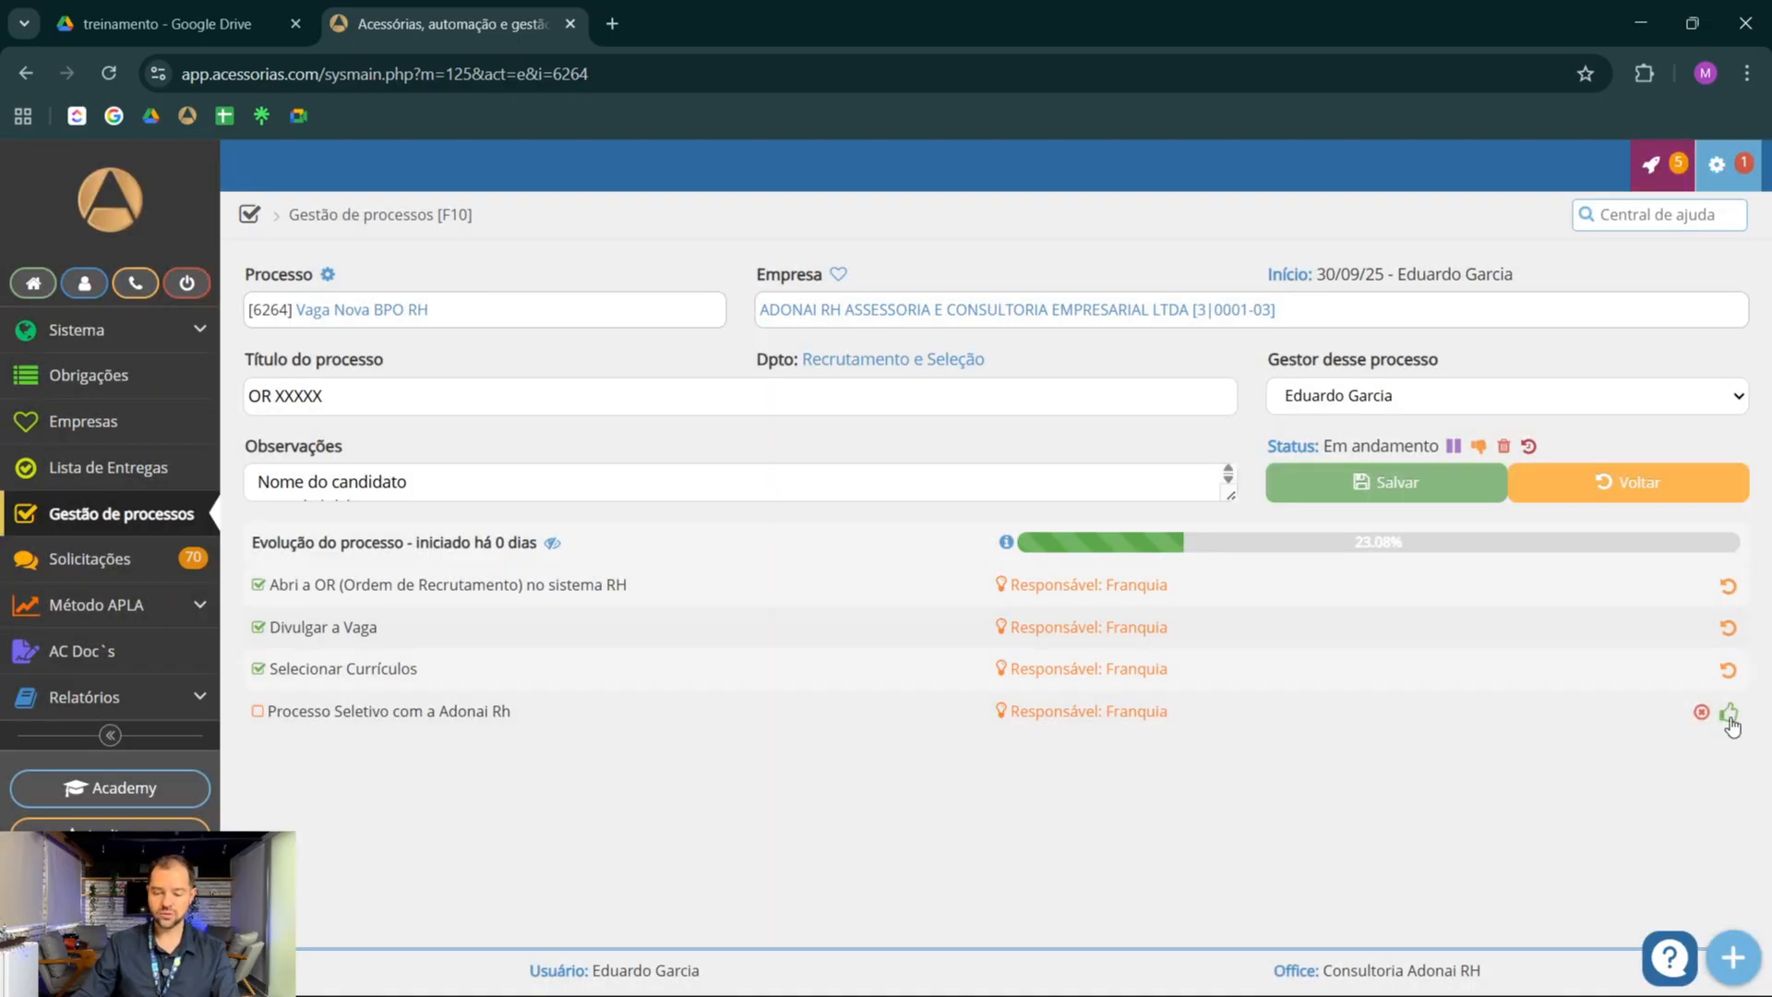
pyautogui.click(1728, 711)
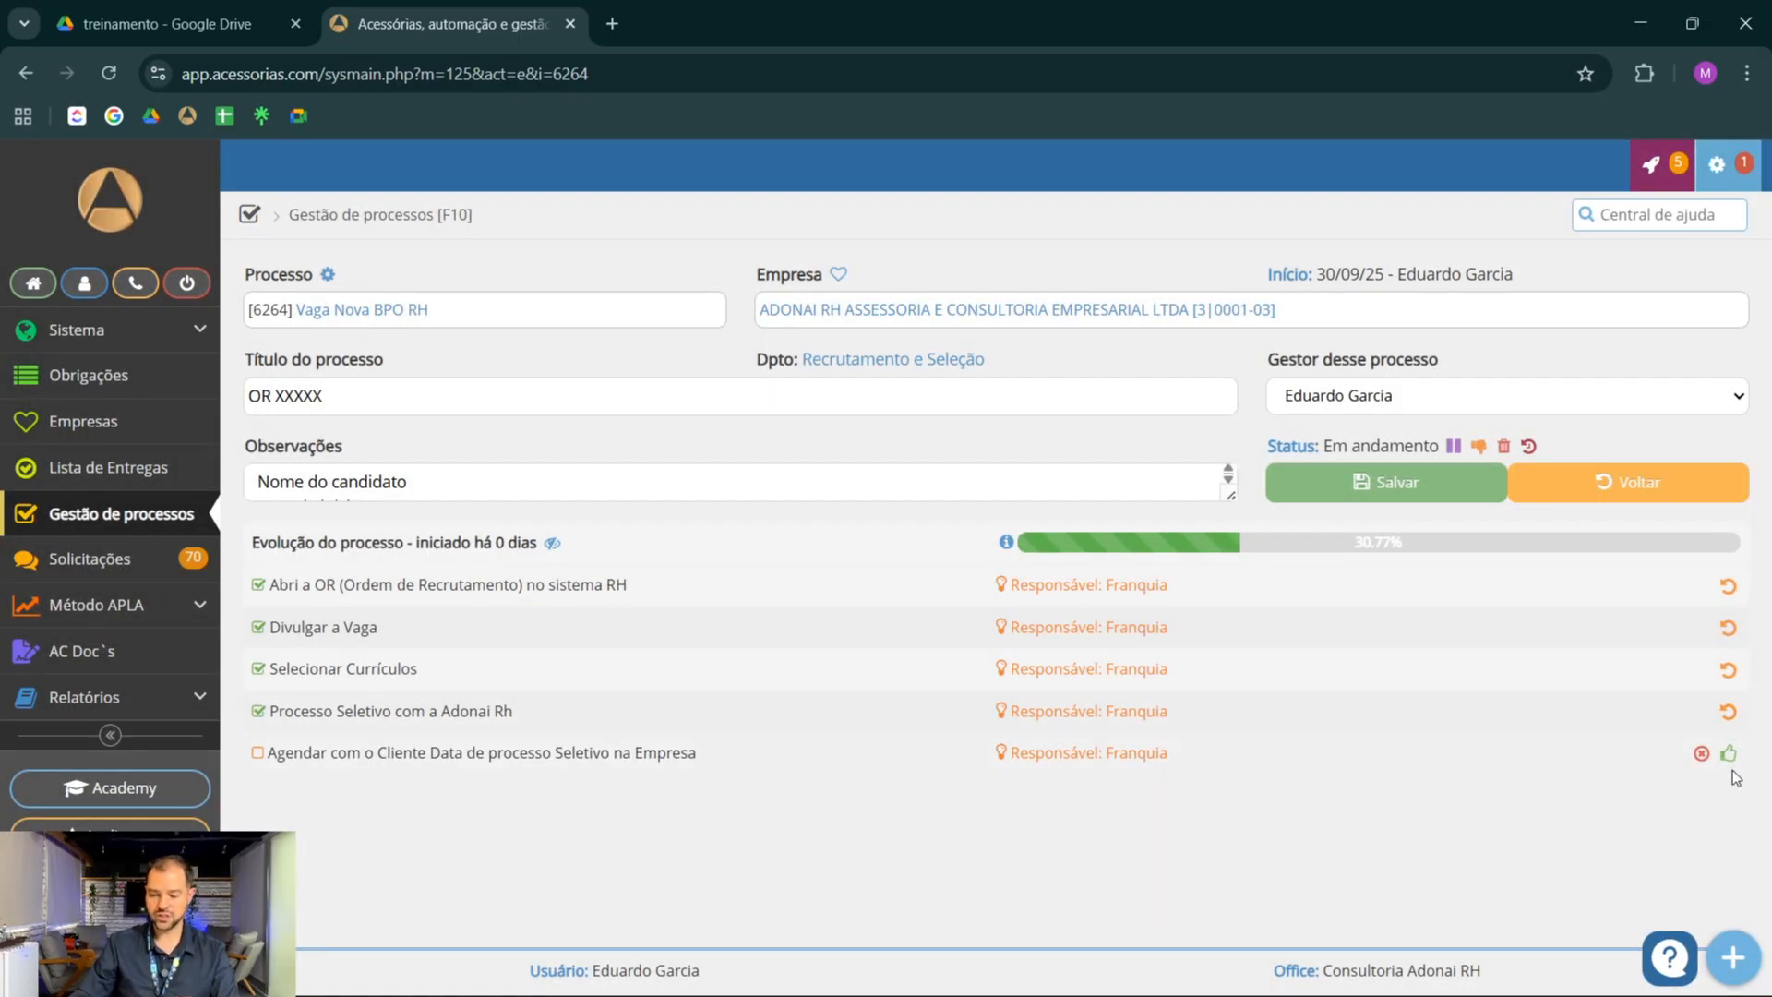
pyautogui.click(1729, 756)
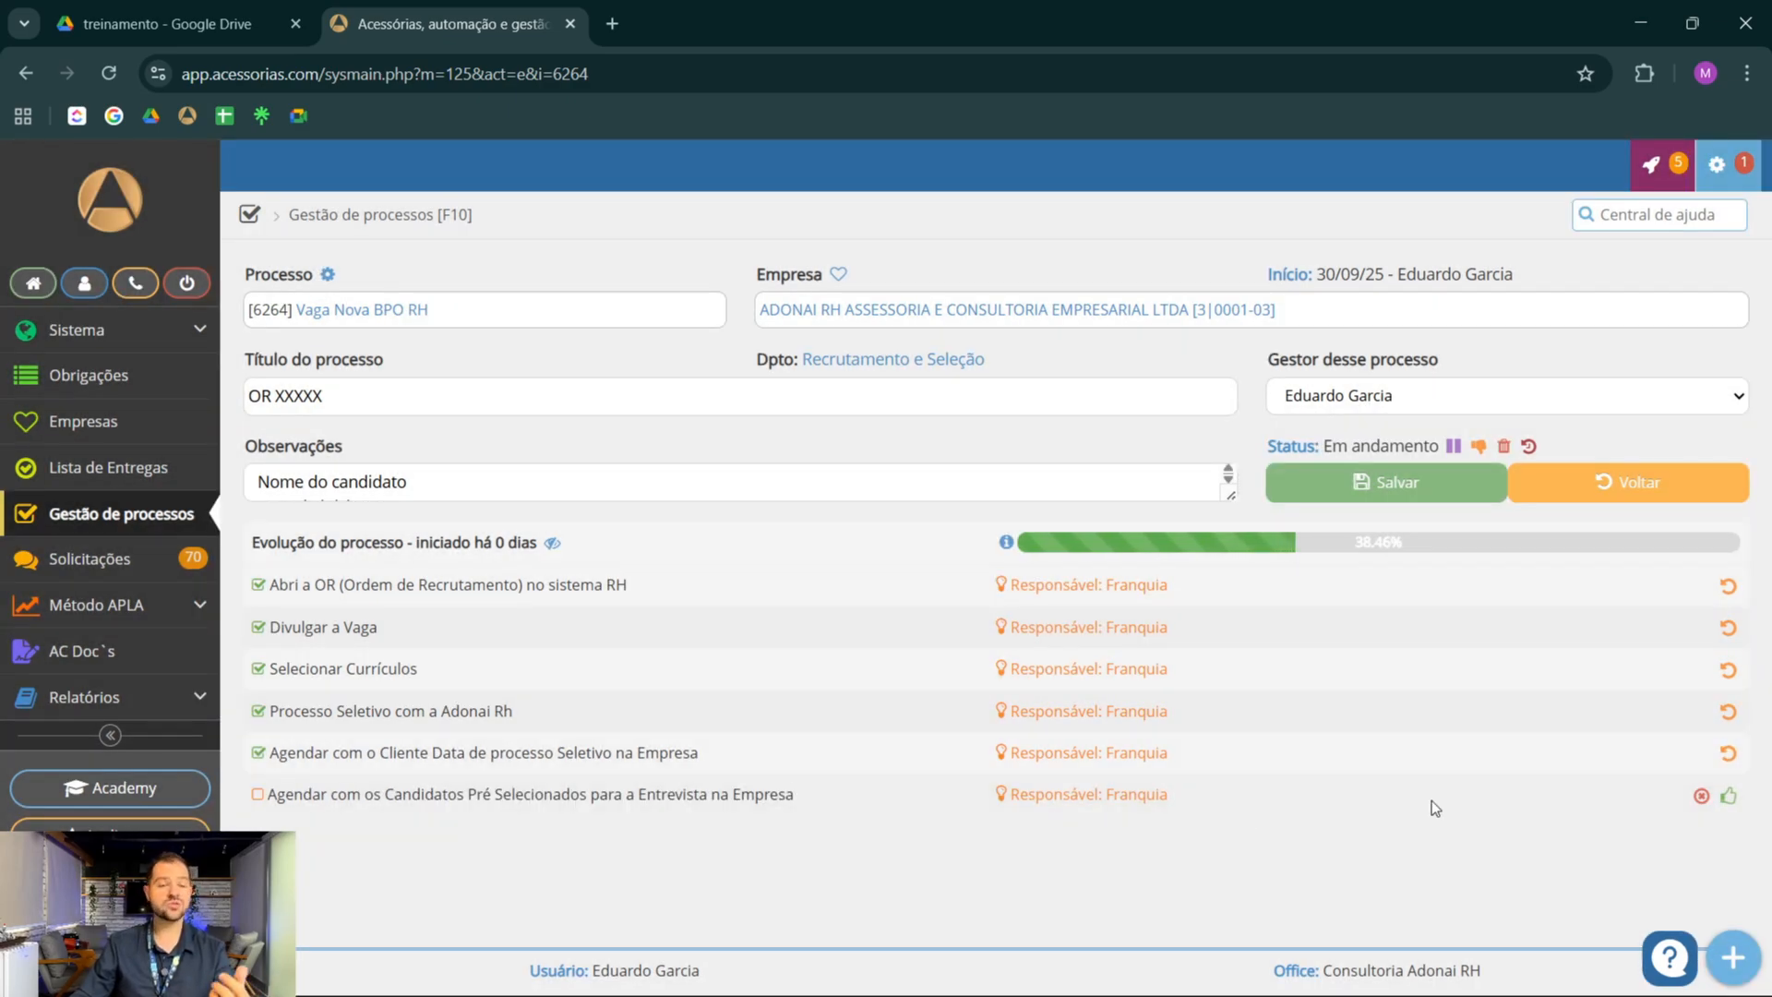
# Mark the tasks from Agendar com os Candidatos Pré Selecionados through Inserir o candidato aprovado na OR no sistema RH as done
pyautogui.click(1729, 795)
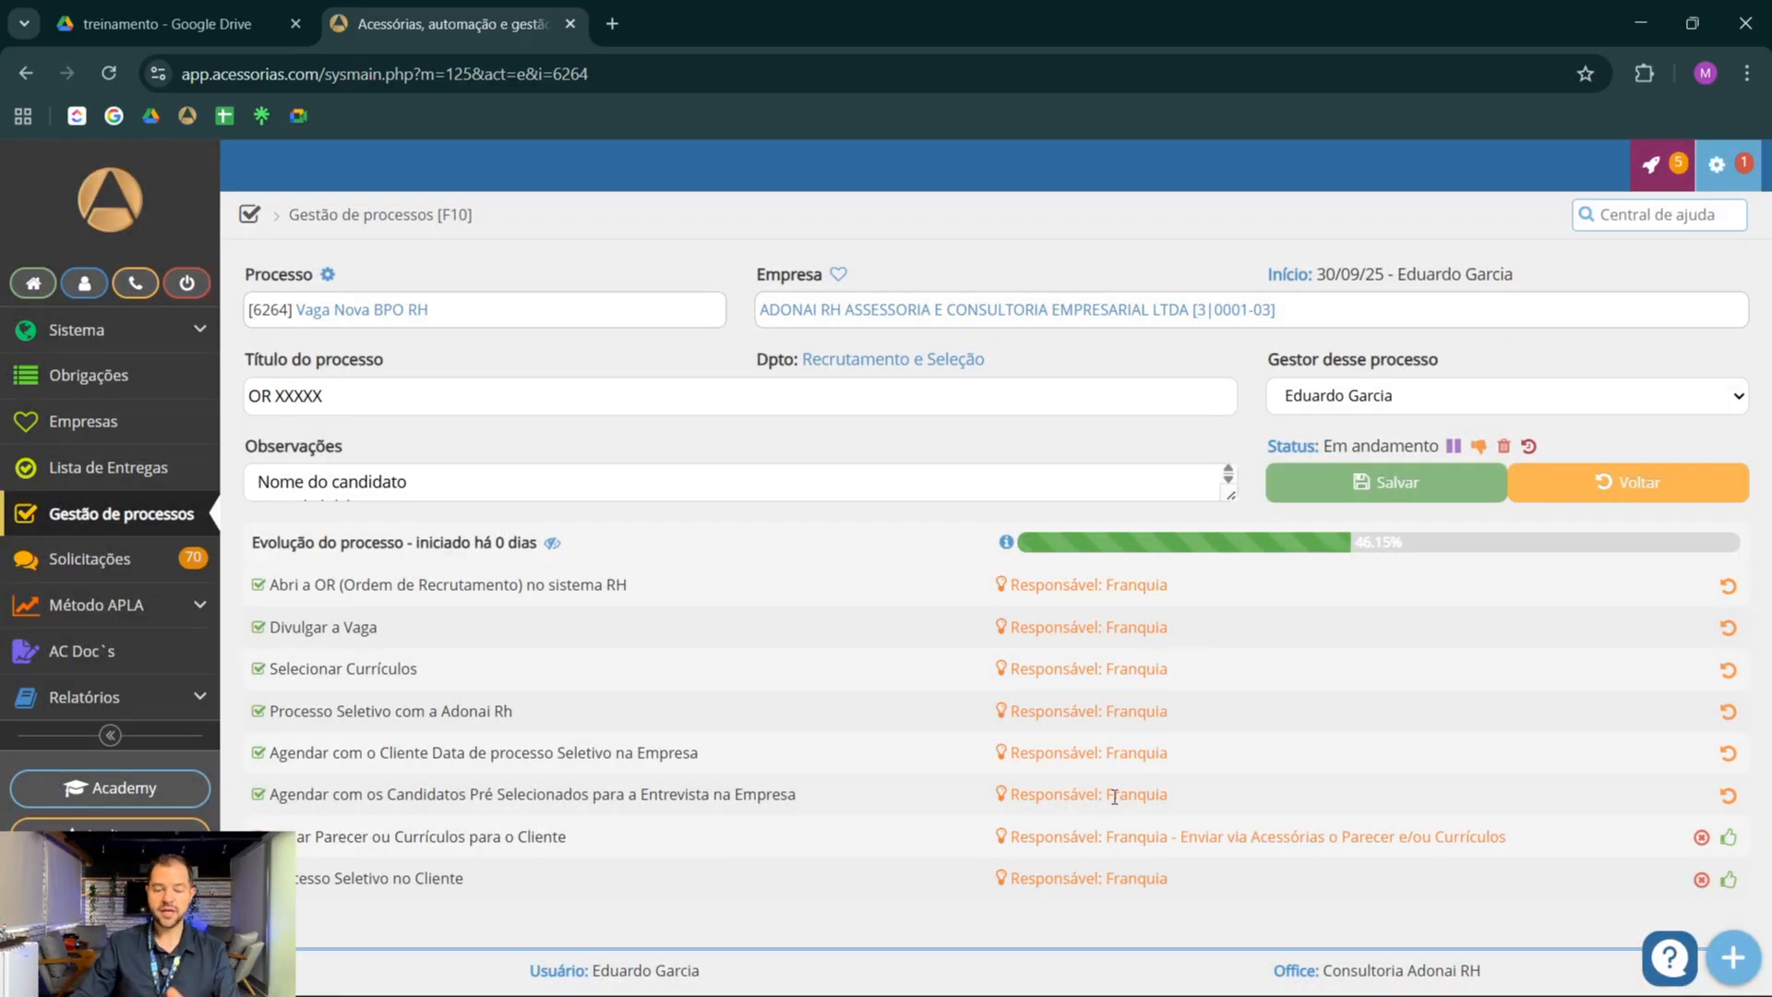
pyautogui.click(1729, 838)
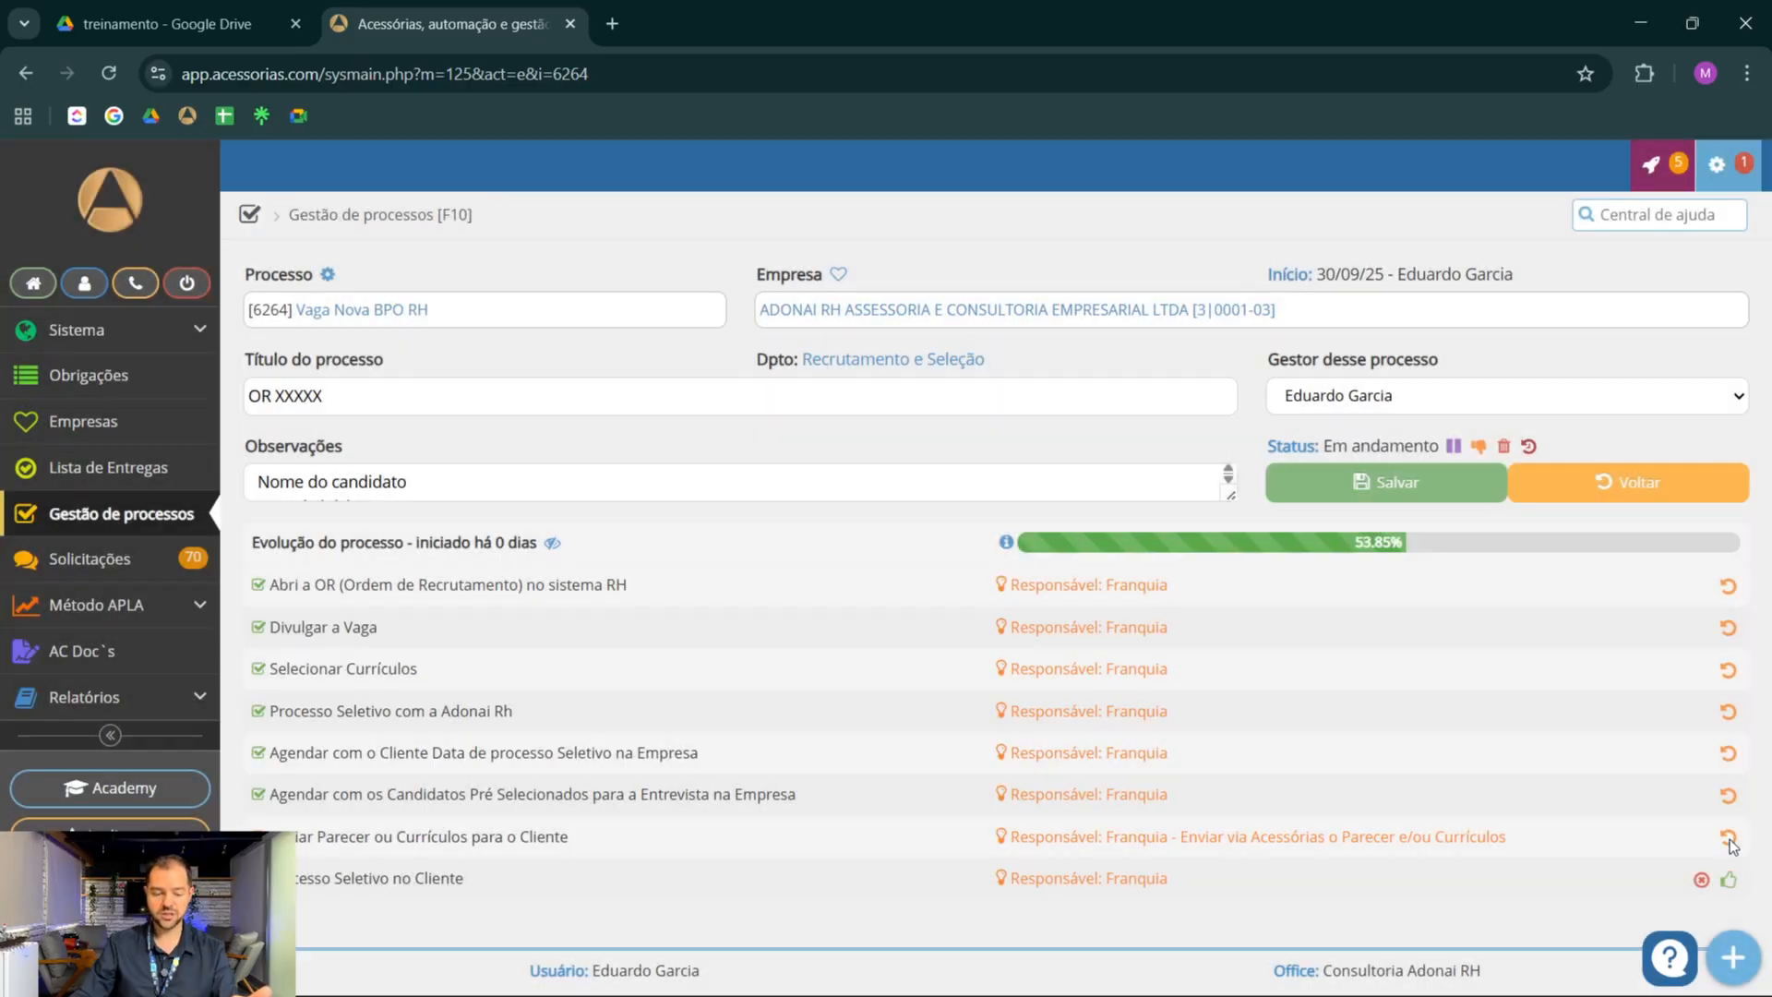
pyautogui.click(1730, 883)
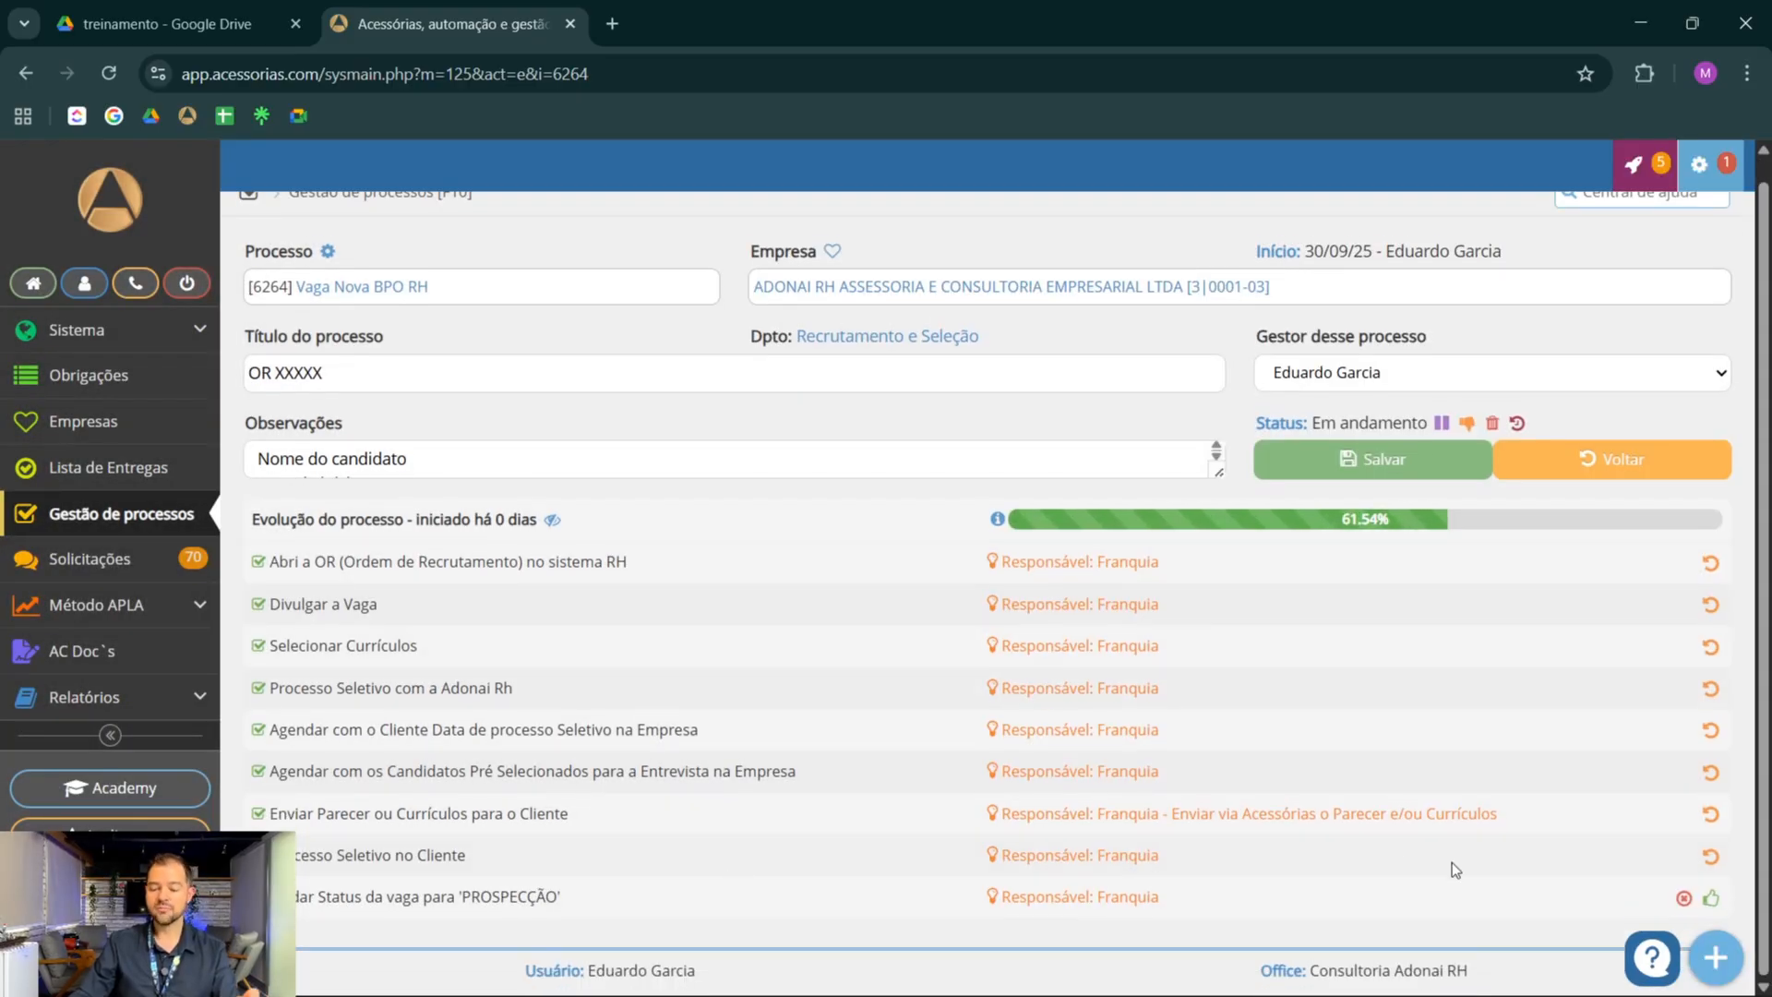
pyautogui.click(1710, 898)
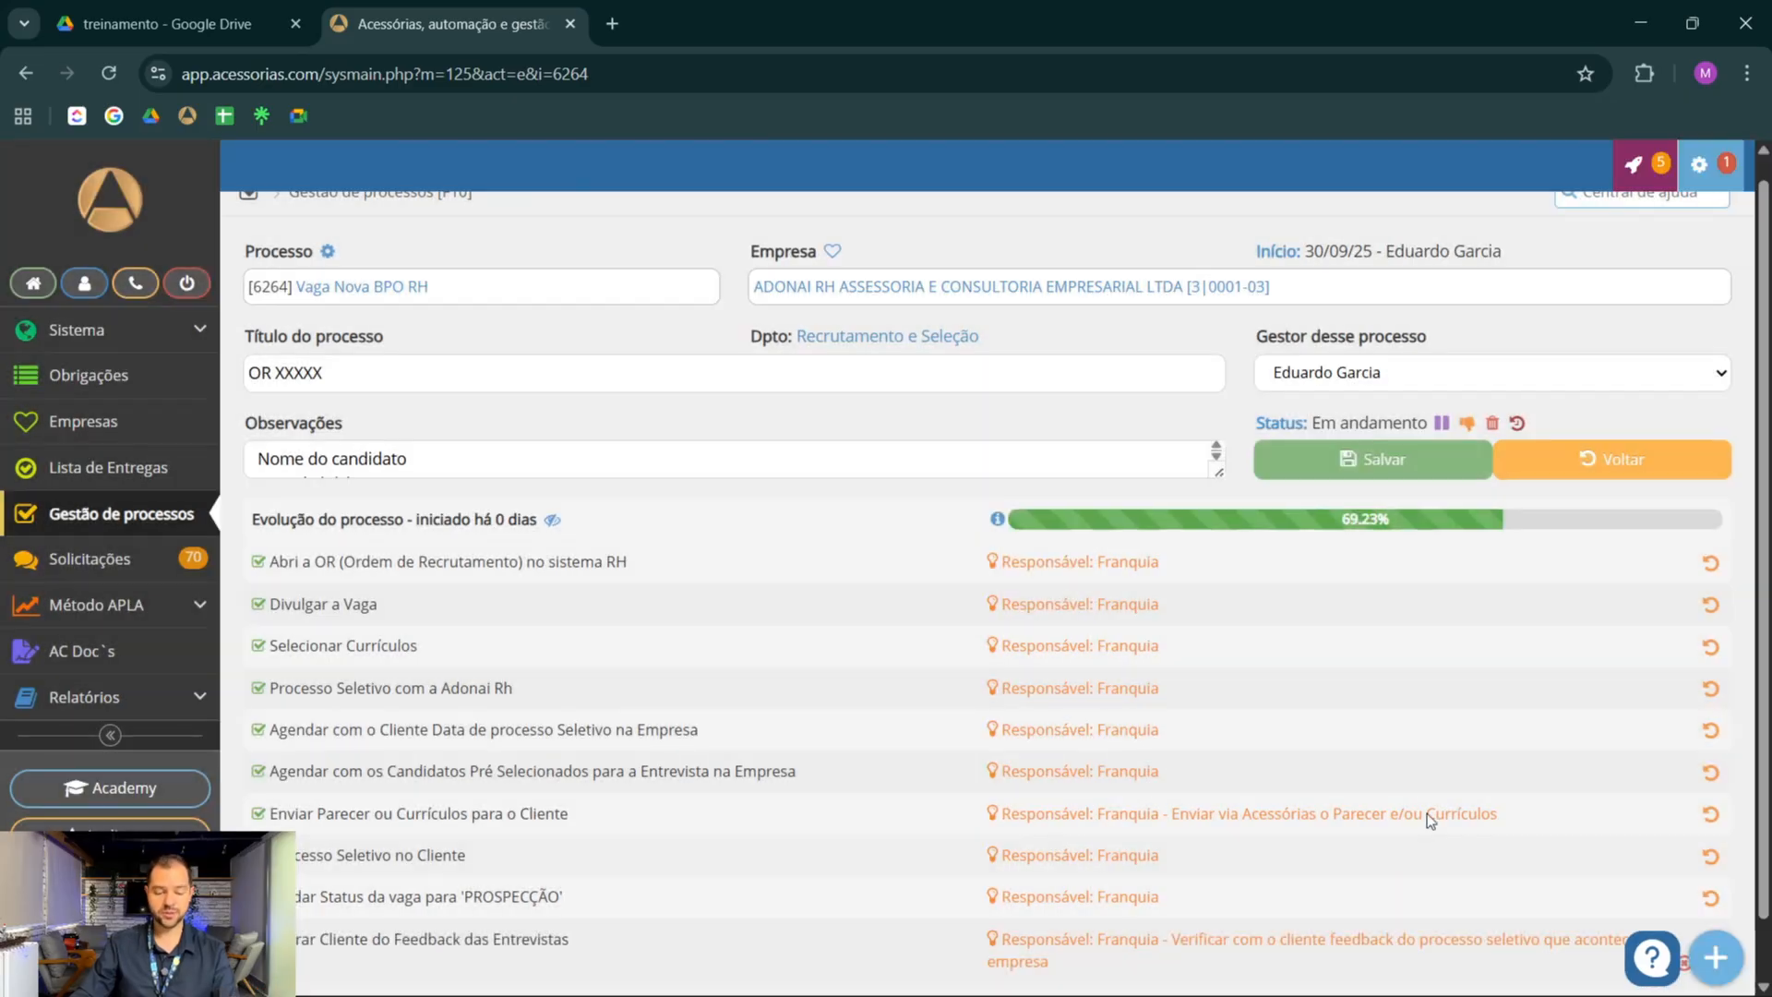
pyautogui.scroll(-1, 921, 686)
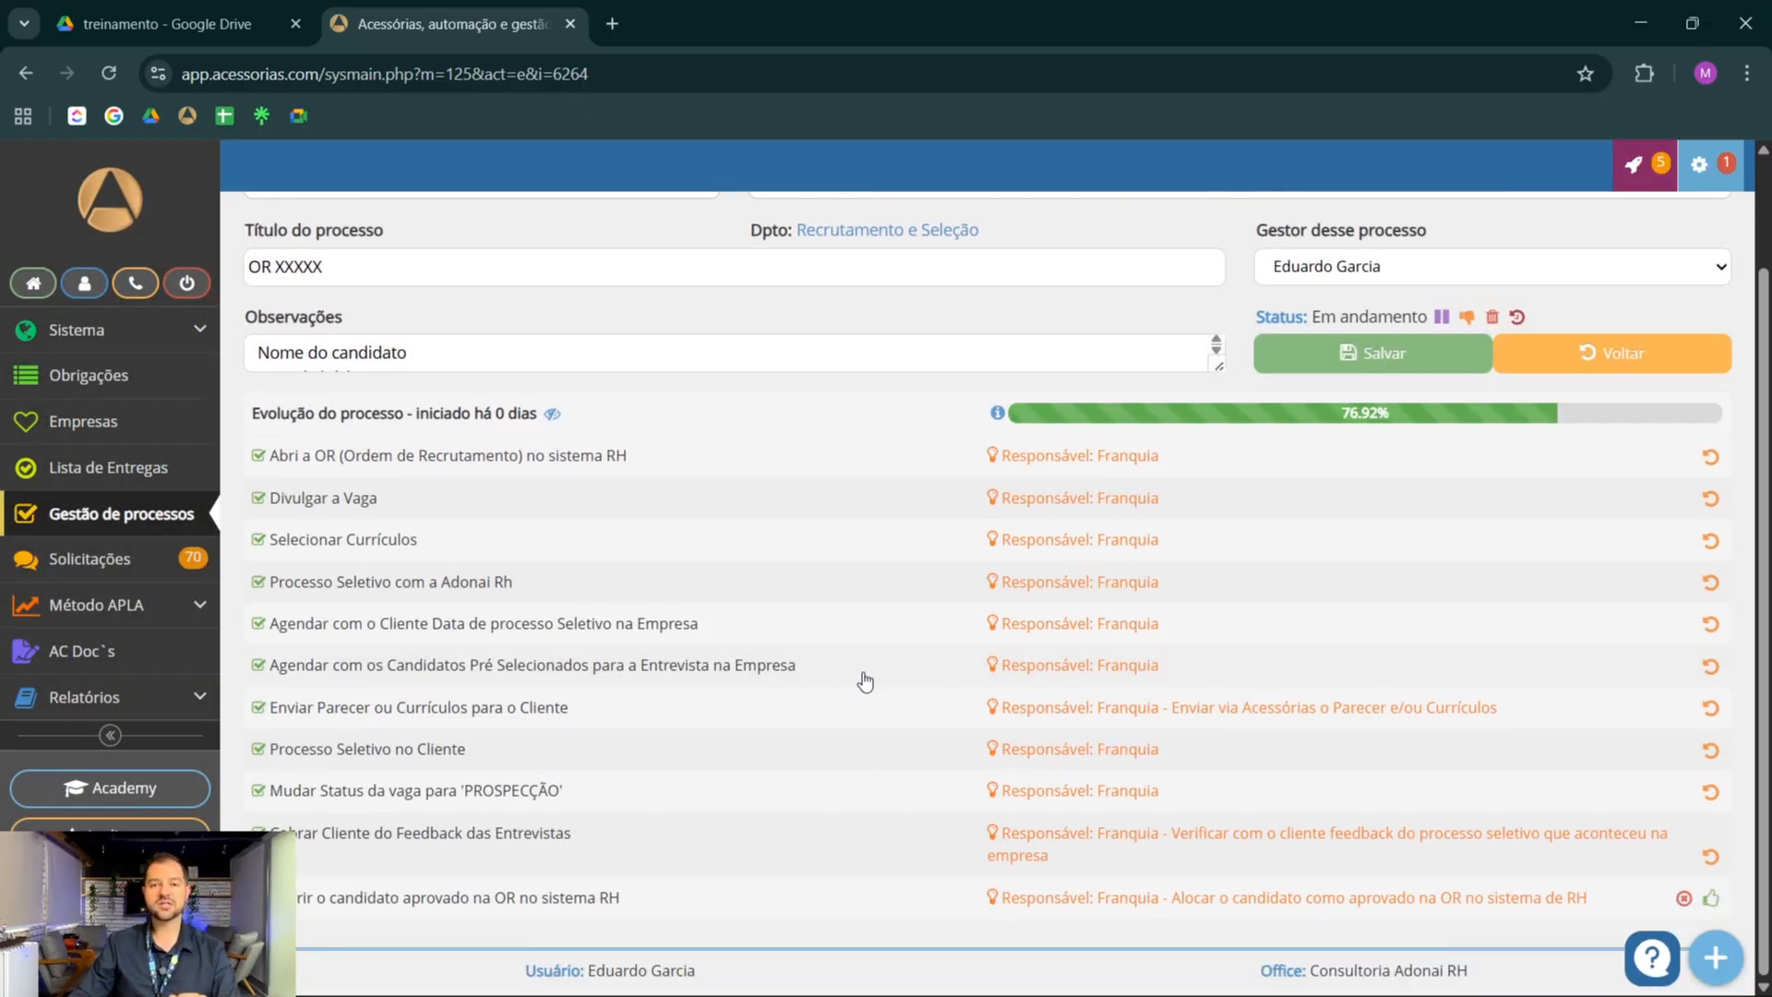
pyautogui.click(1713, 900)
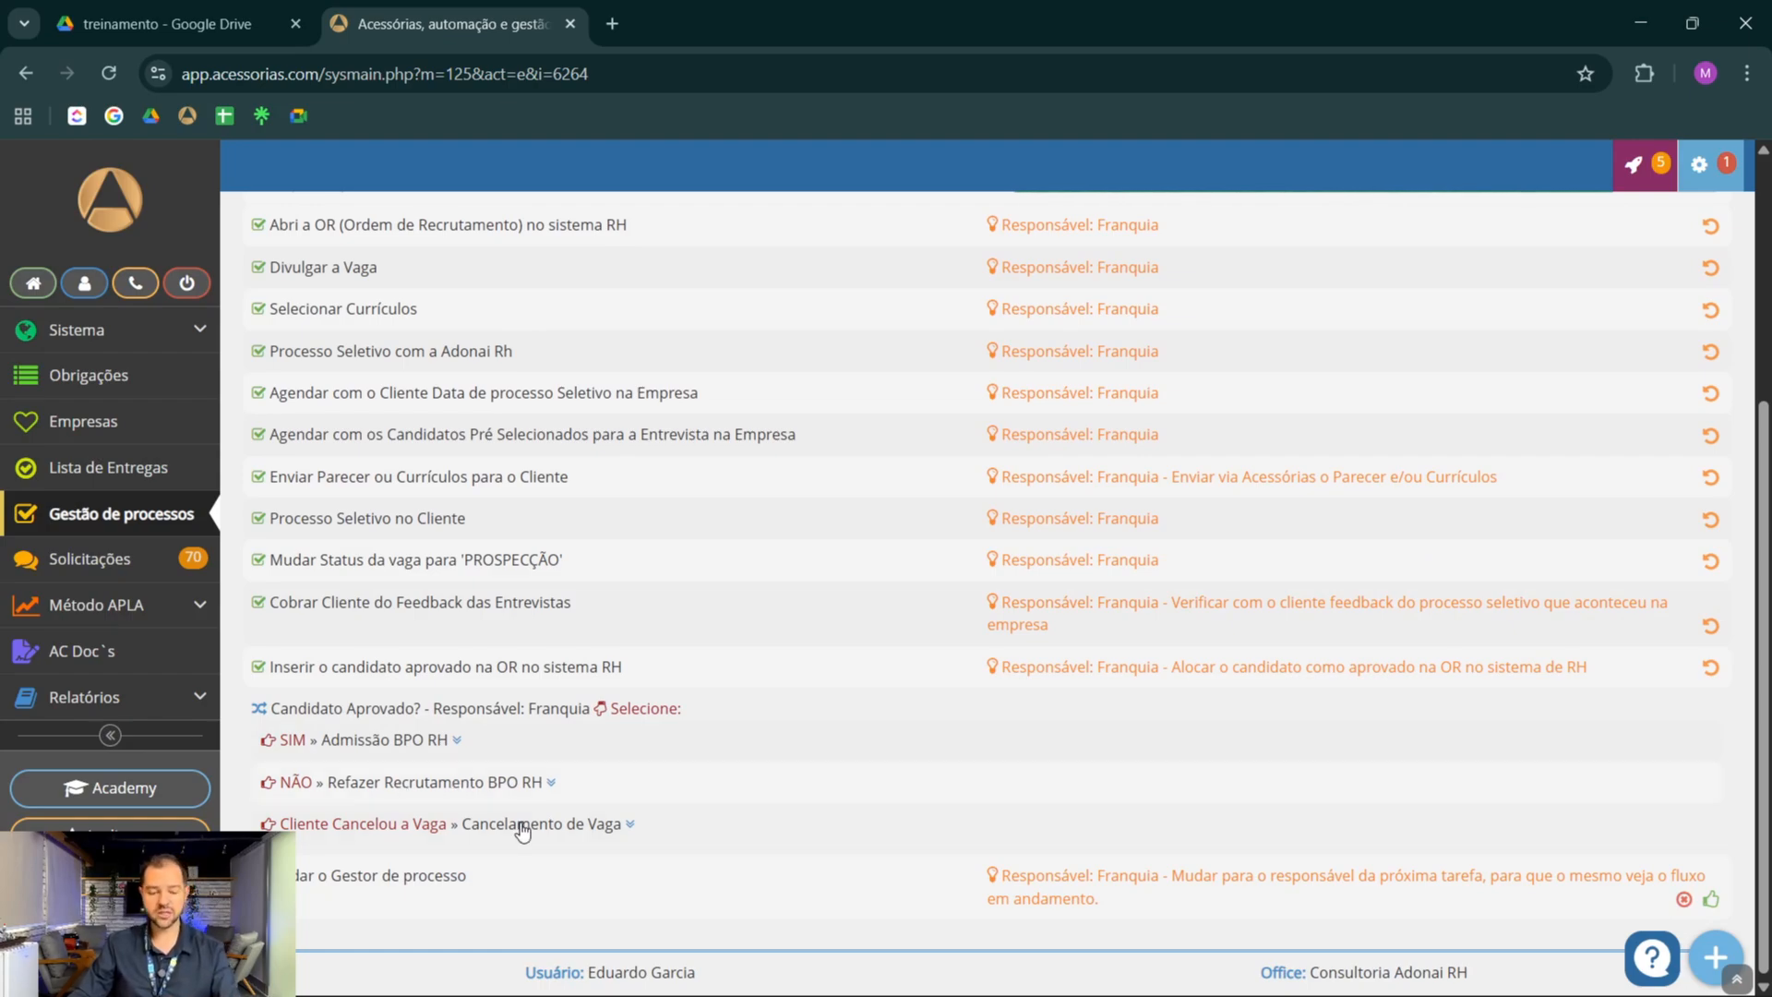
# Answer Candidato Aprovado? with SIM and choose Contador Cliente for Qual contador será utilizado?
pyautogui.click(367, 743)
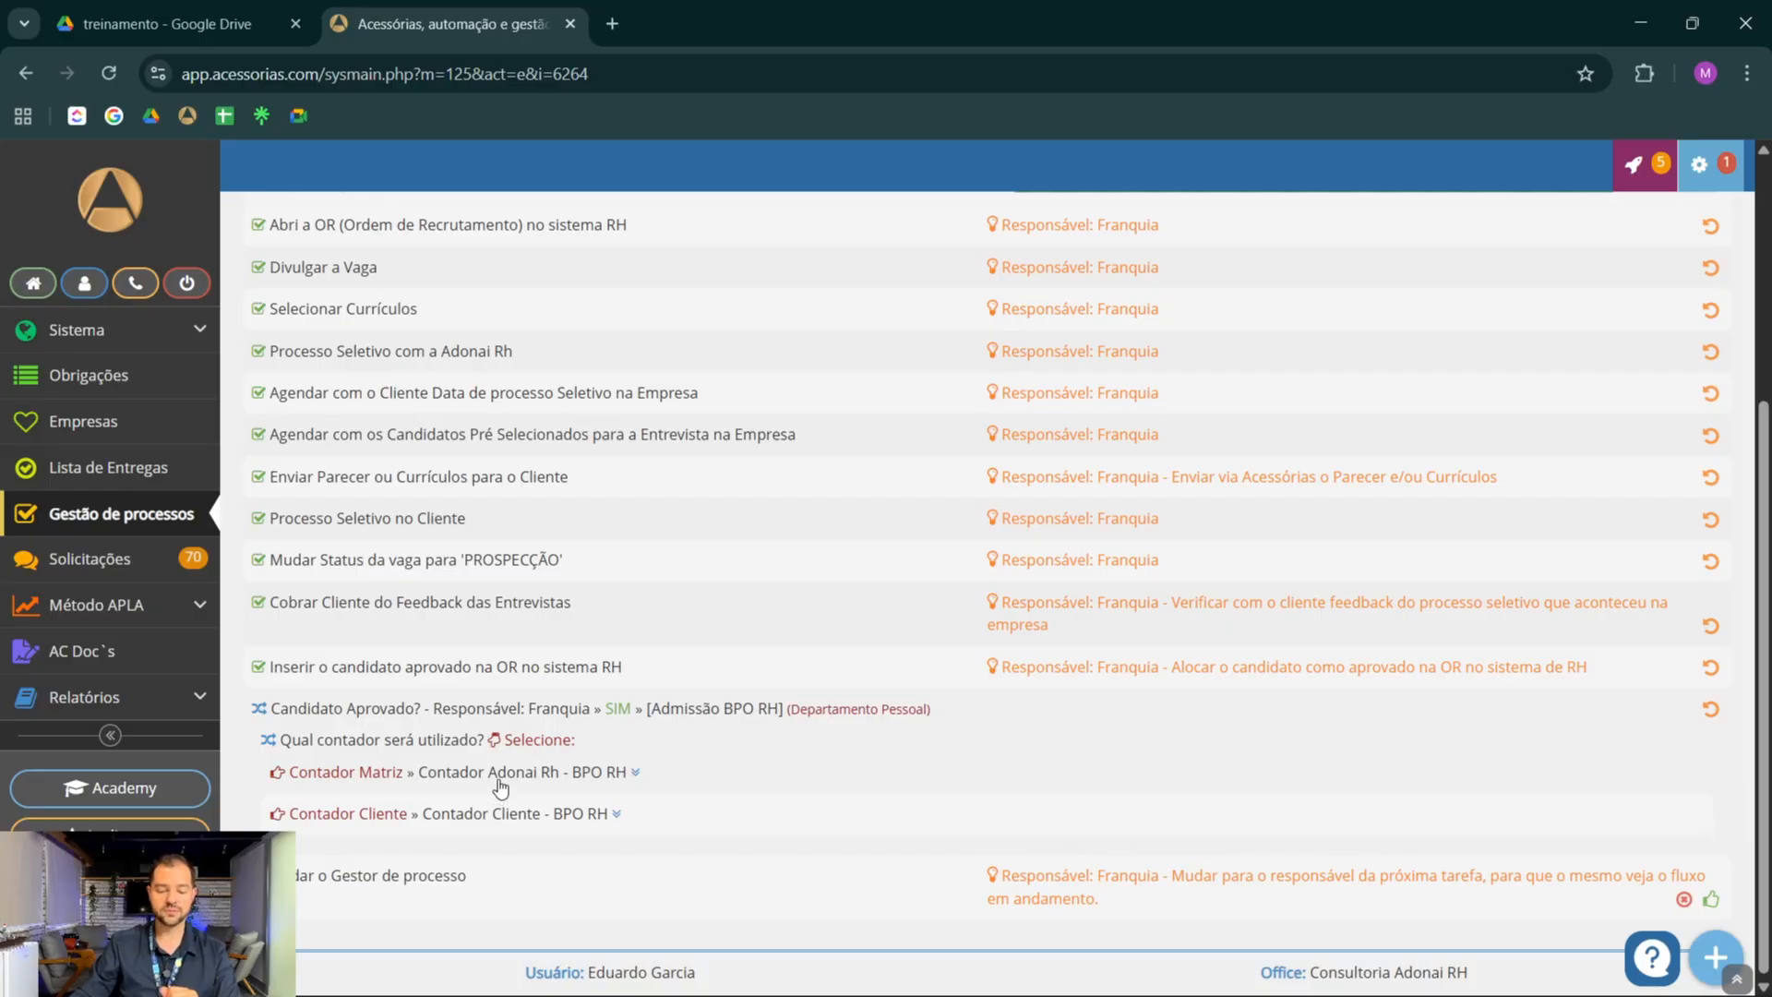
pyautogui.click(502, 816)
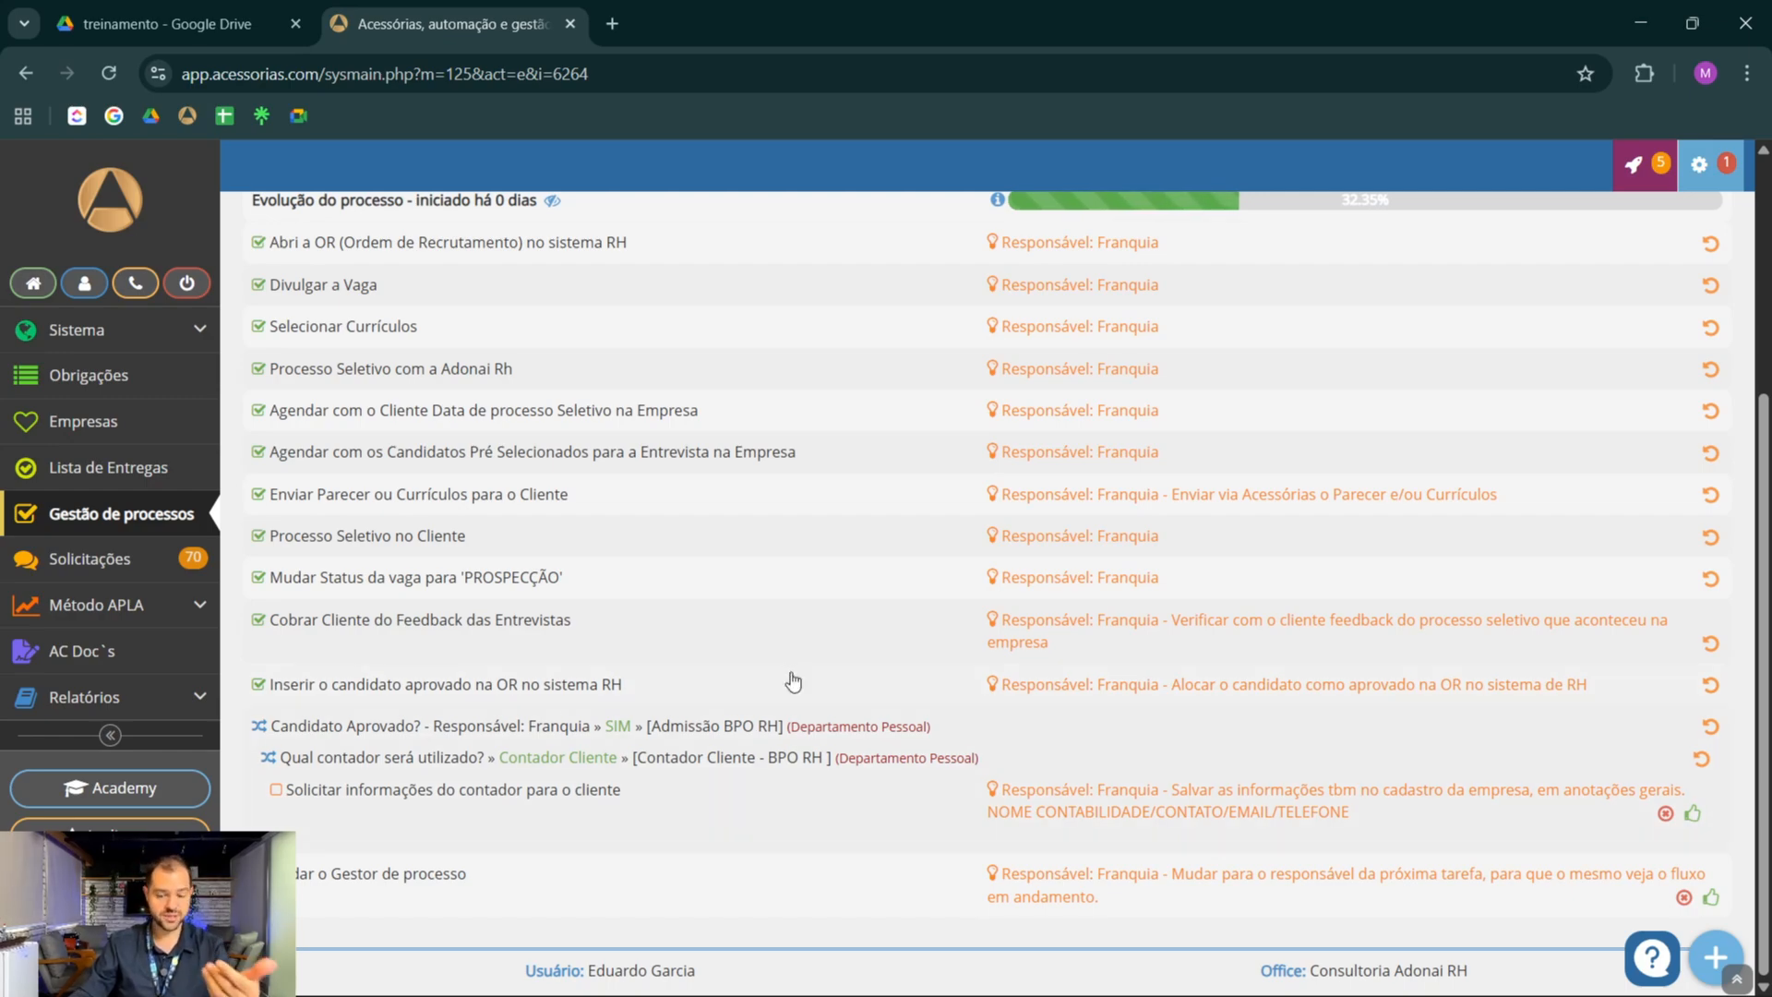
# Mark the Contador Cliente tasks from Solicitar informações do contador through Recolher os documentos do contratado as done
pyautogui.click(1693, 815)
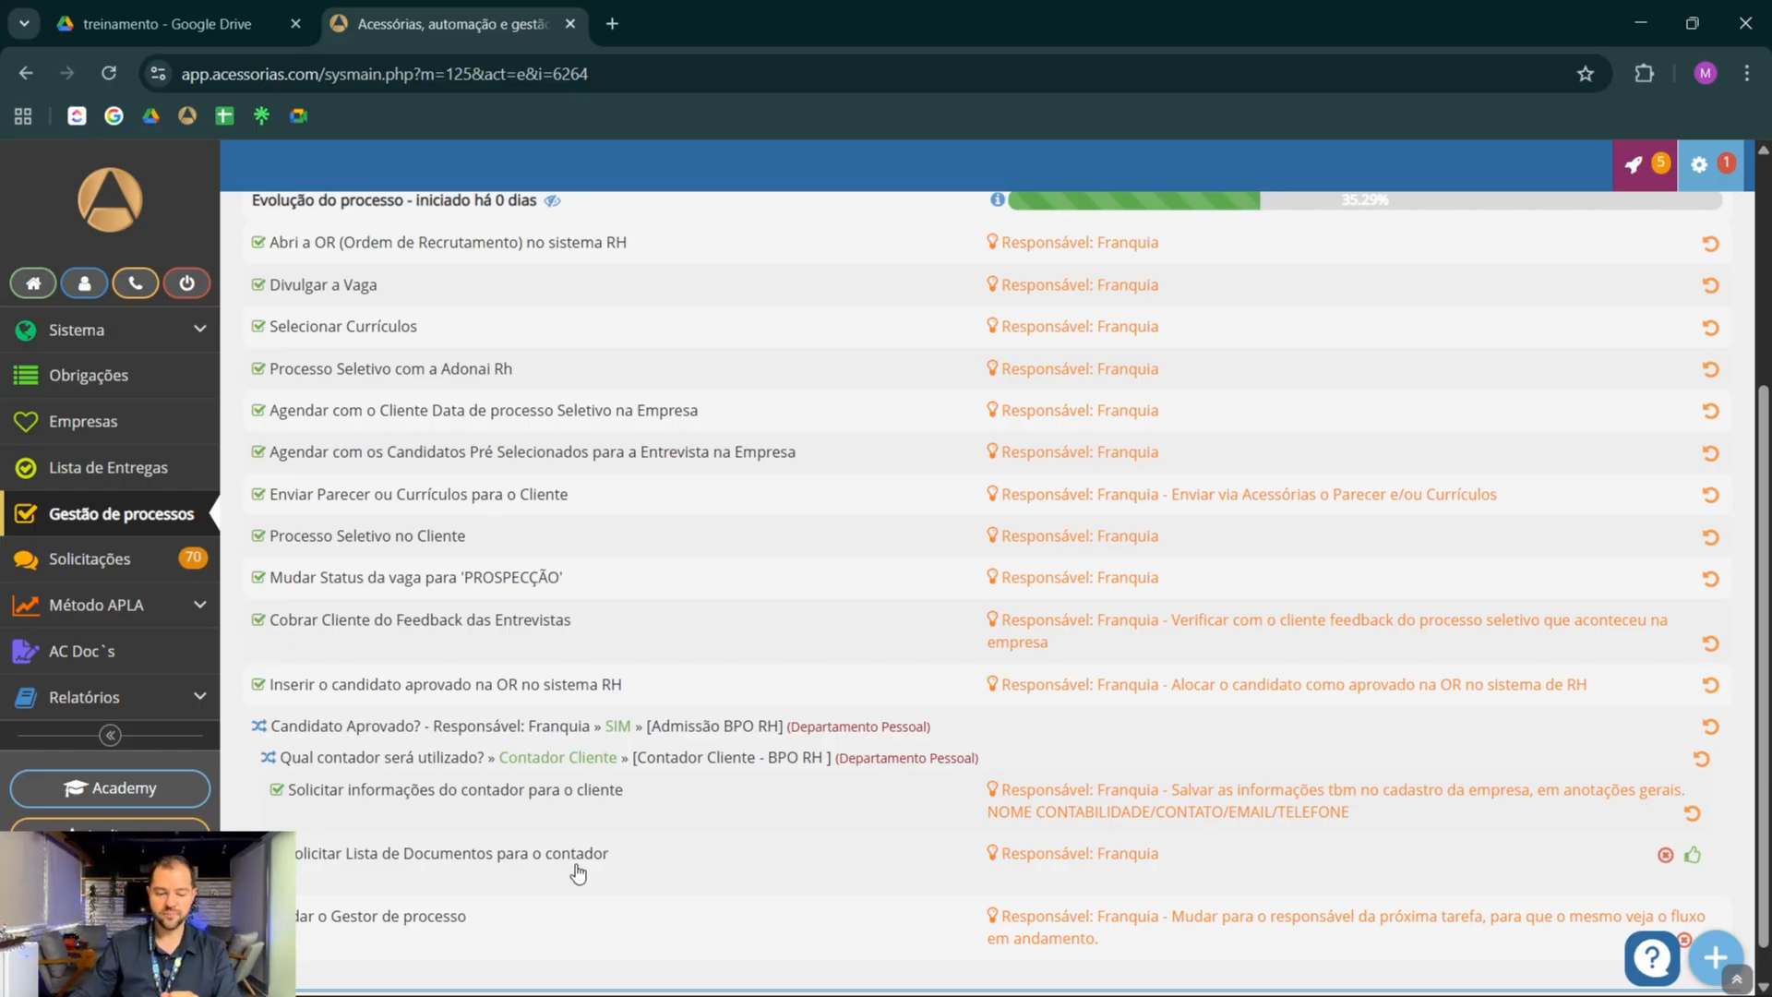
pyautogui.click(1693, 855)
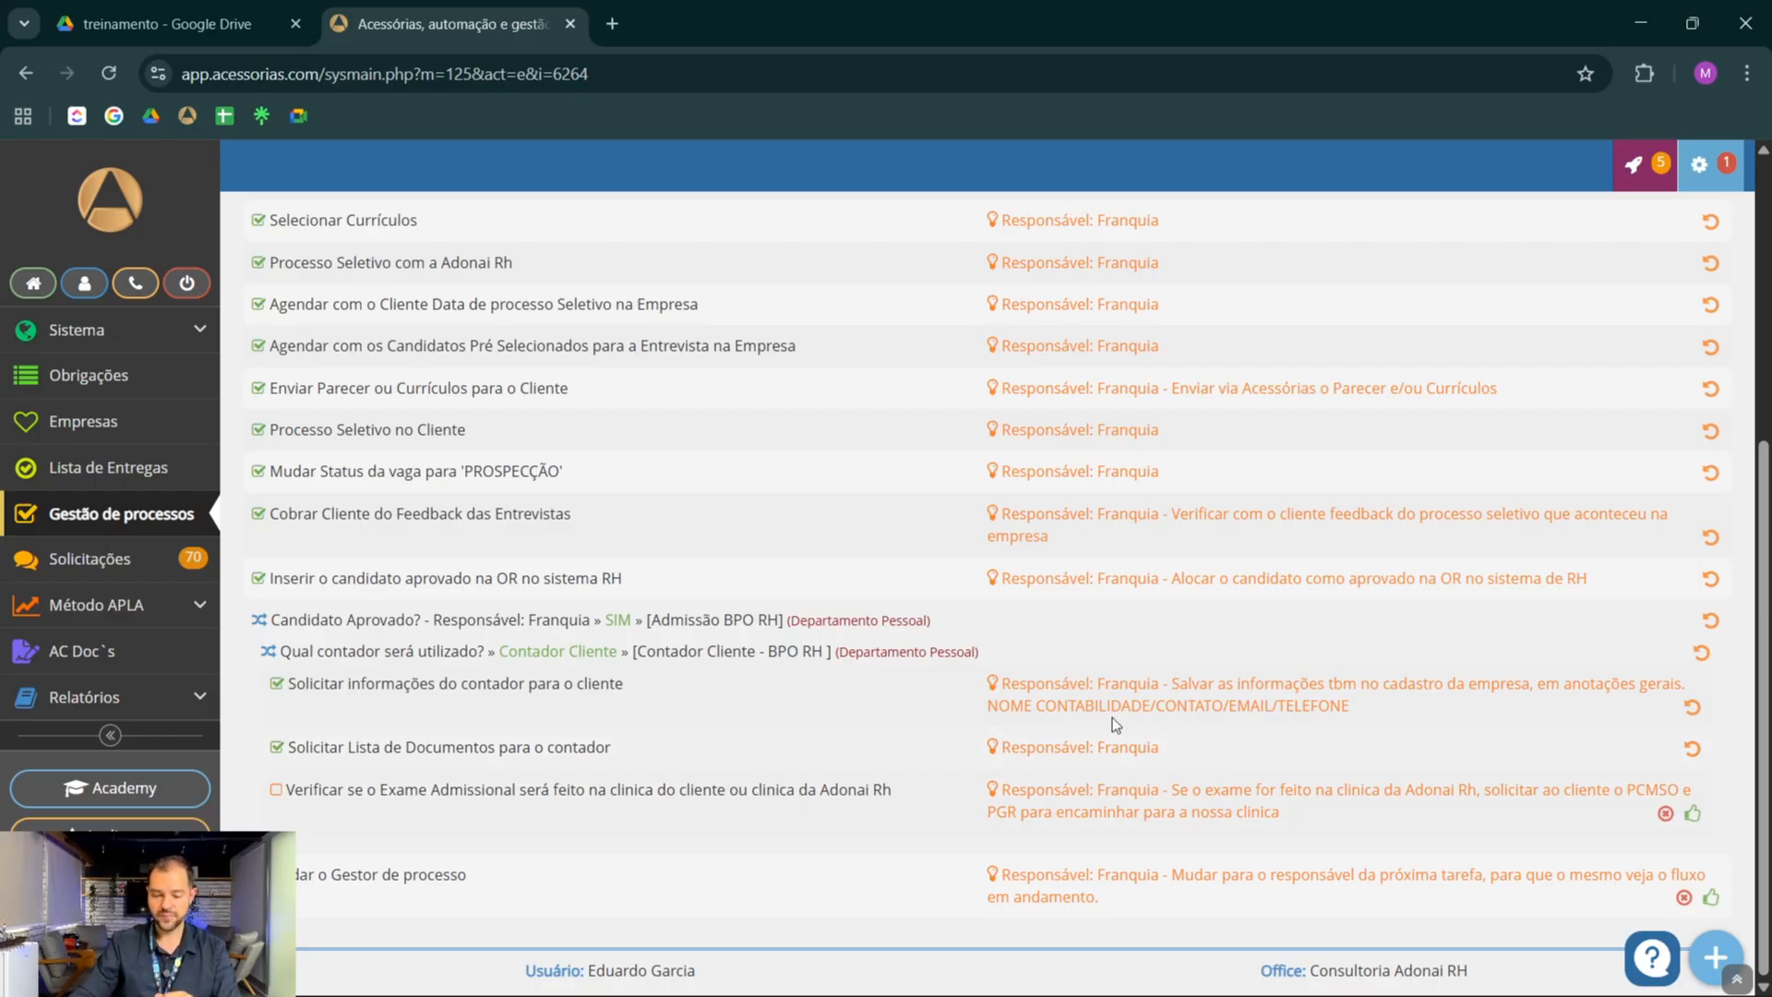
pyautogui.click(1692, 813)
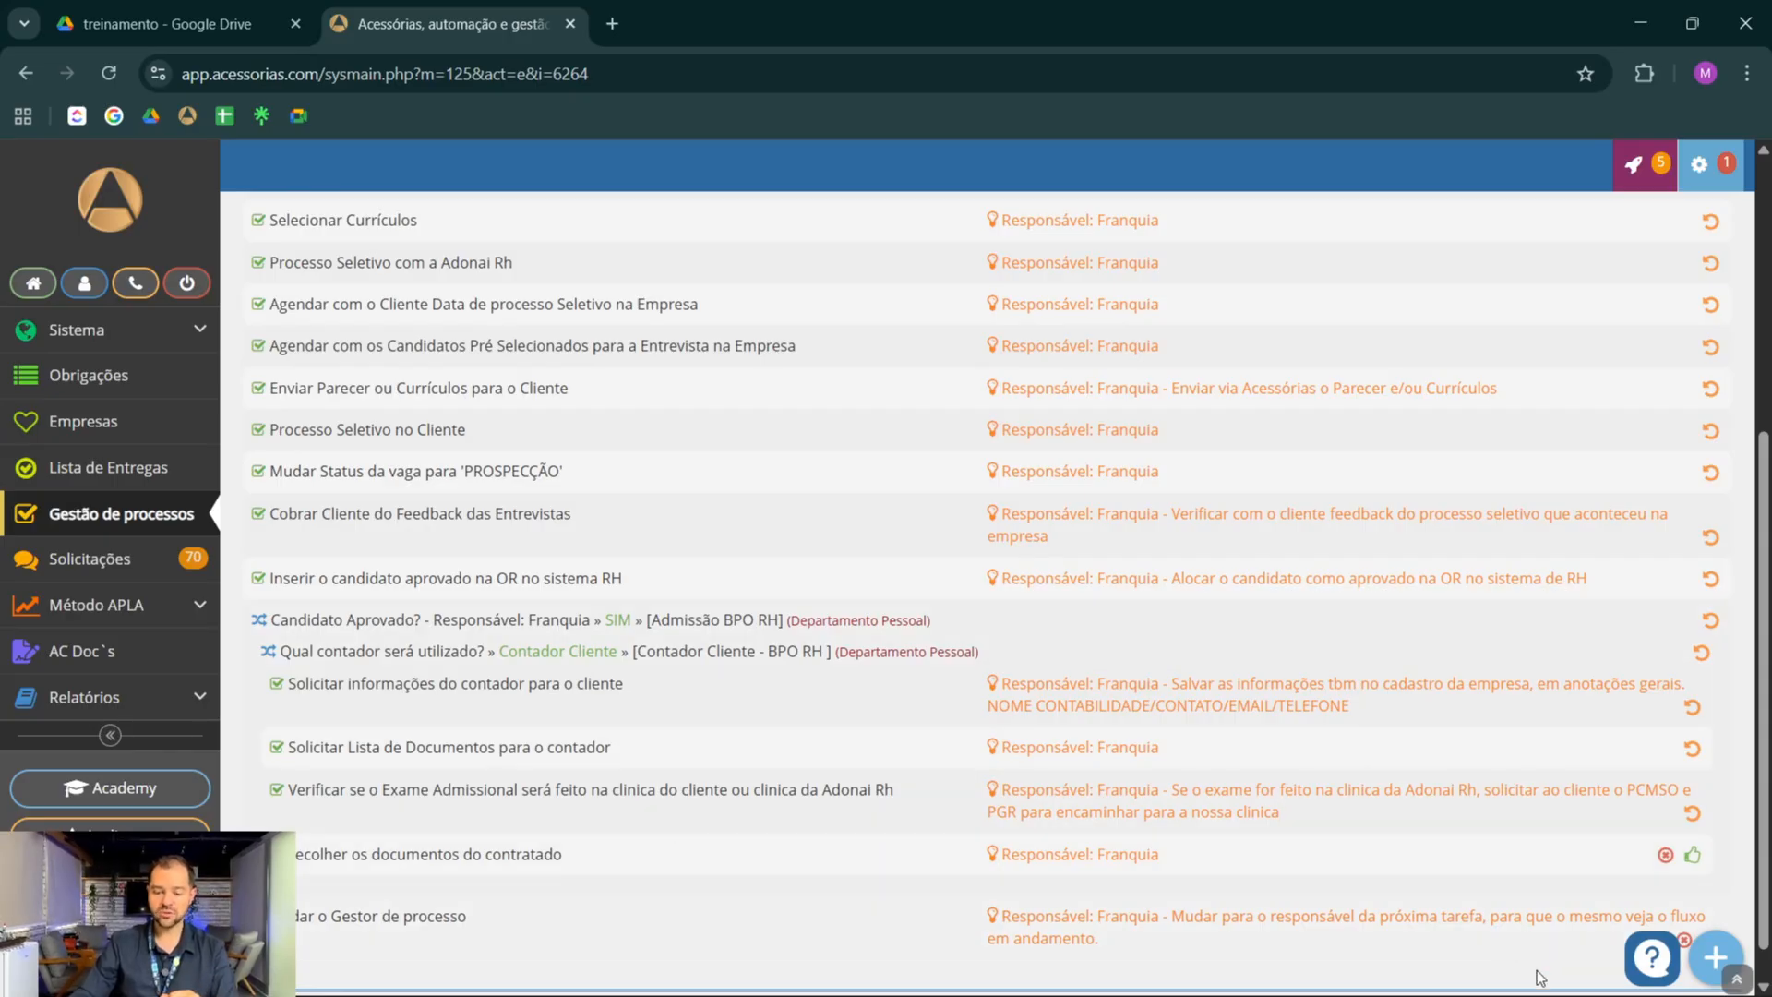
pyautogui.click(1695, 855)
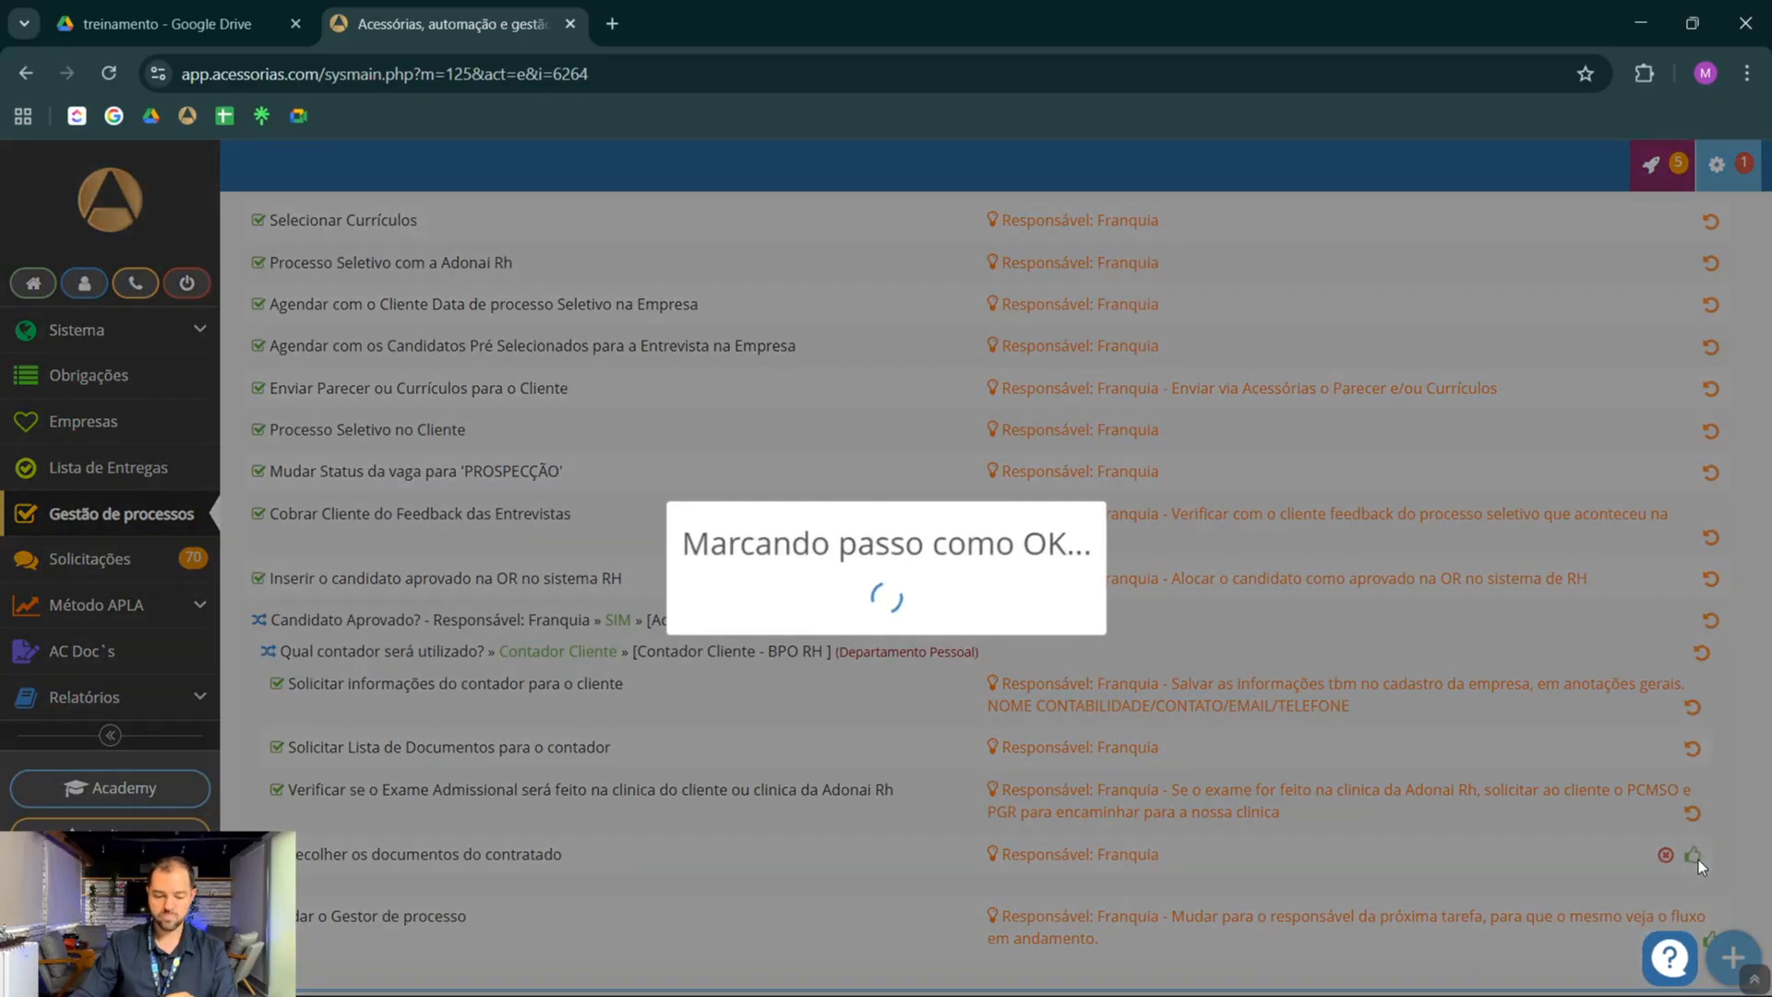
# Mark the tasks from Fazer Upload dos documentos do aprovado through Enviar para o Contador do Cliente os Documentos e ASO as done
pyautogui.scroll(-2, 1143, 724)
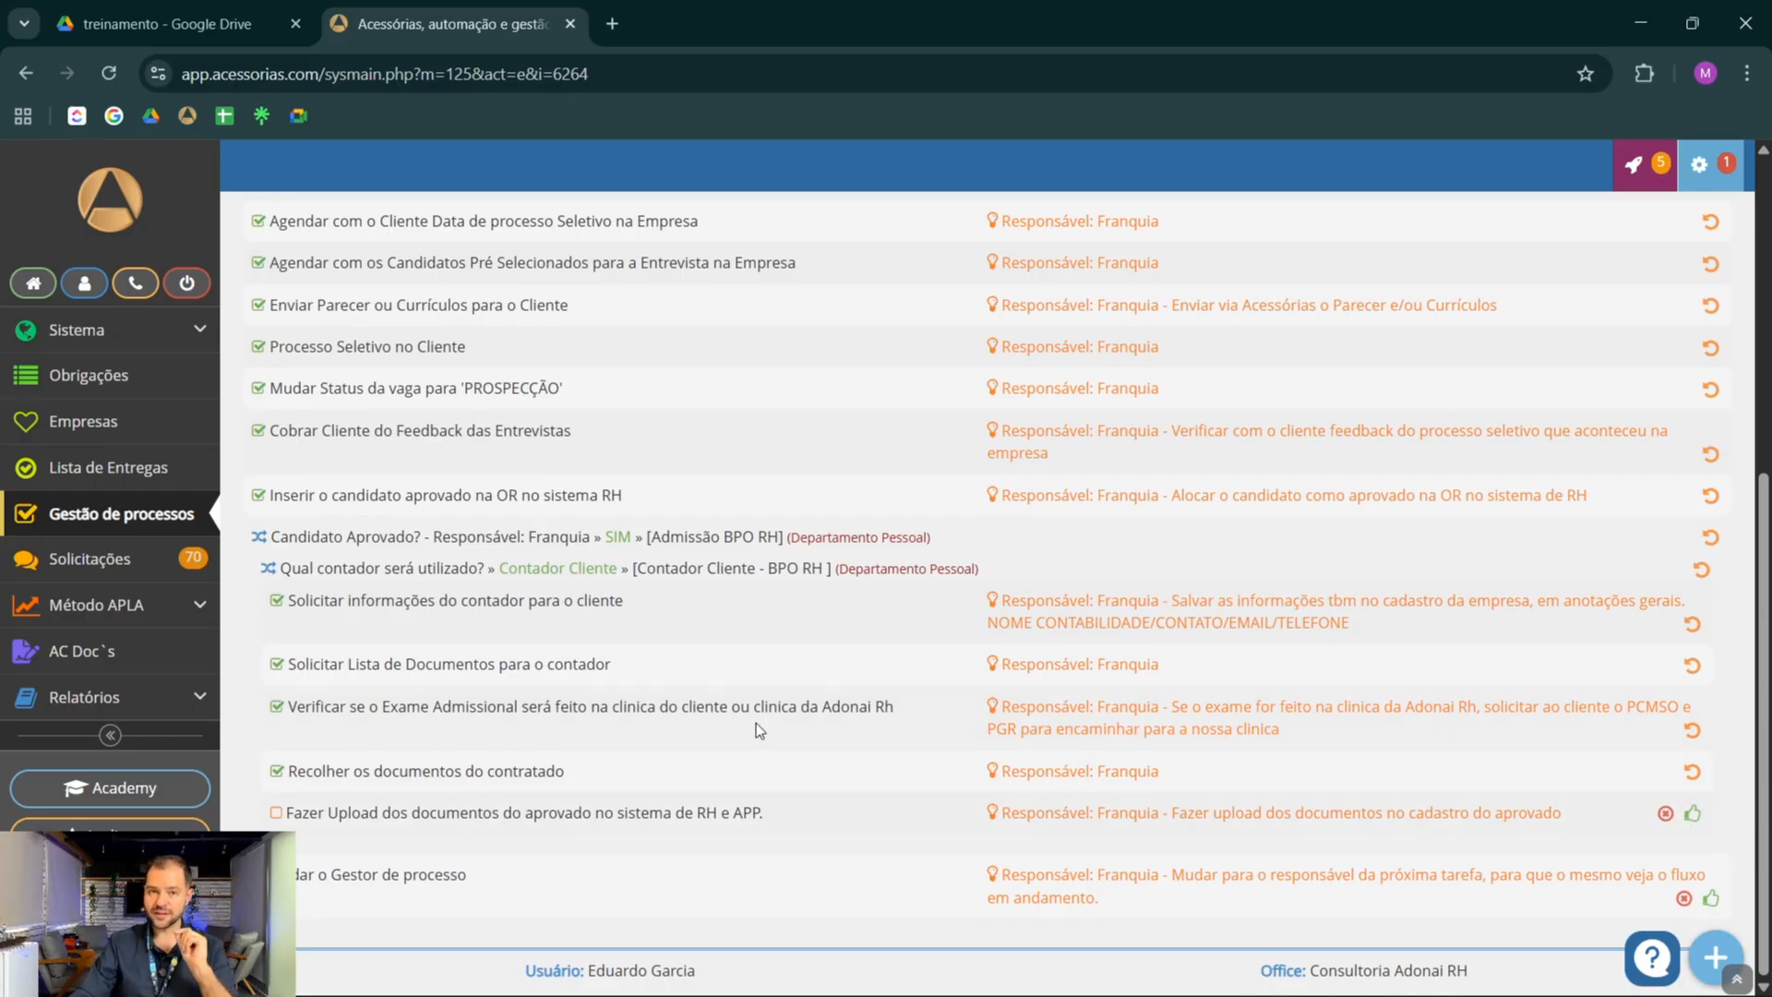
pyautogui.click(754, 818)
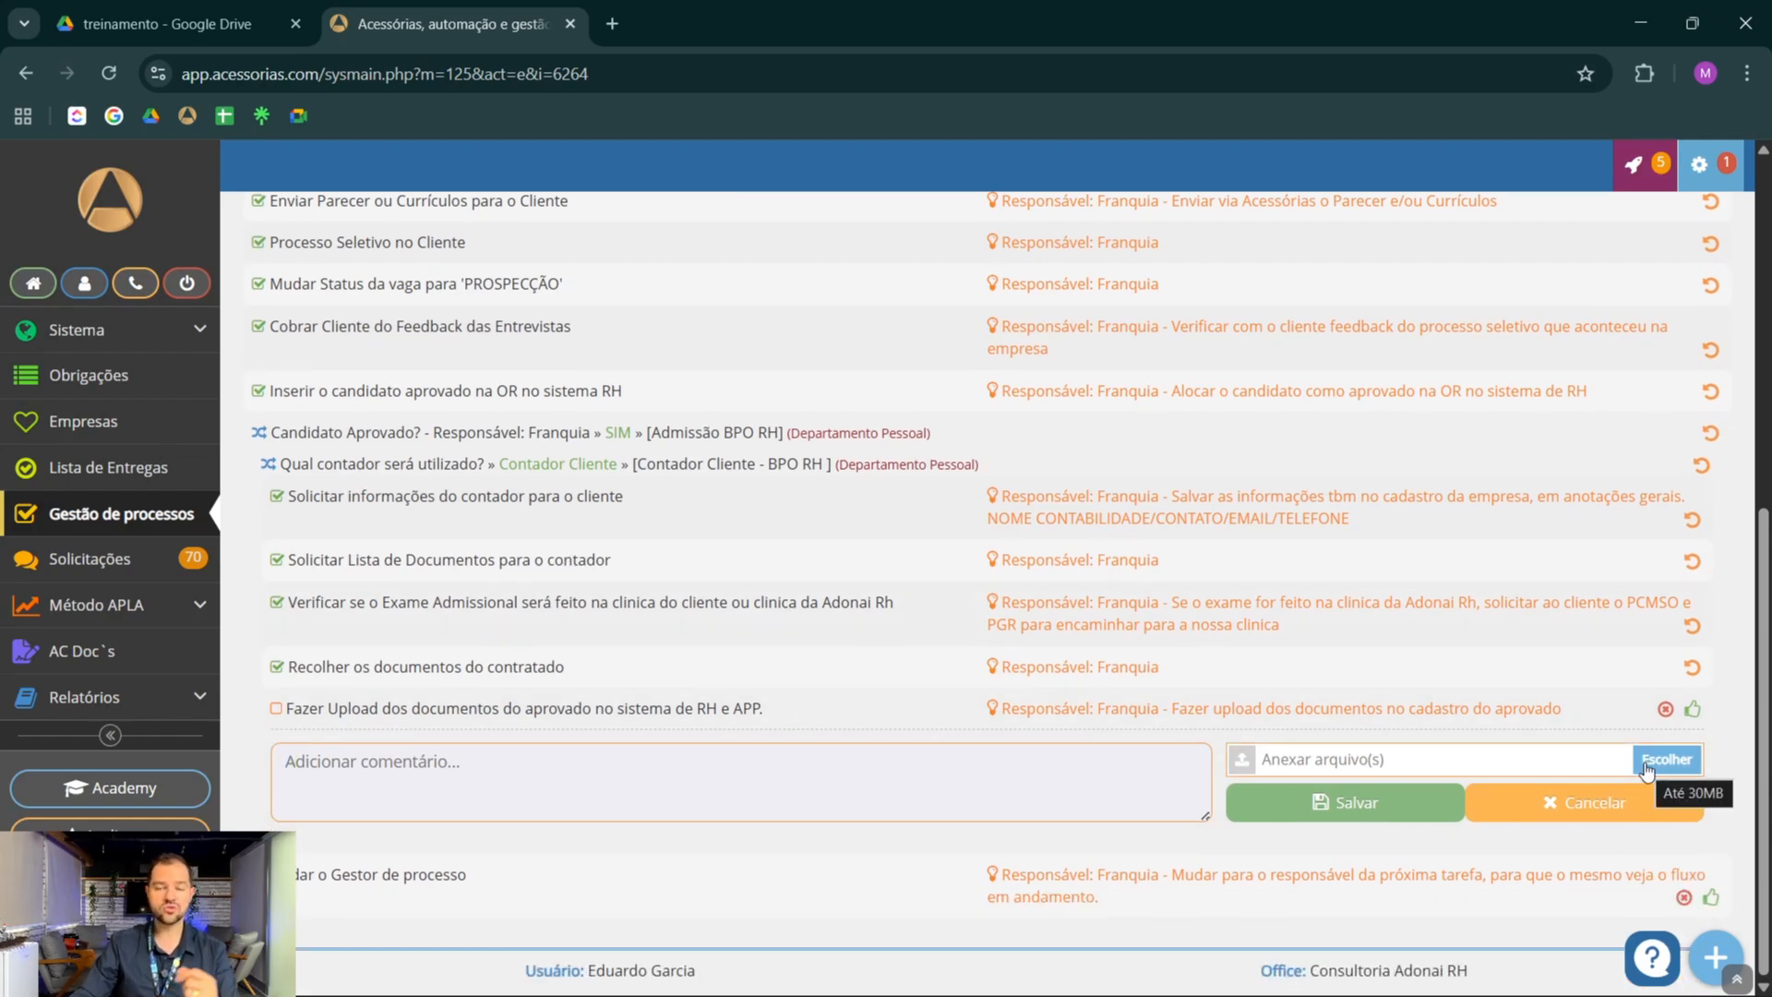
pyautogui.click(794, 717)
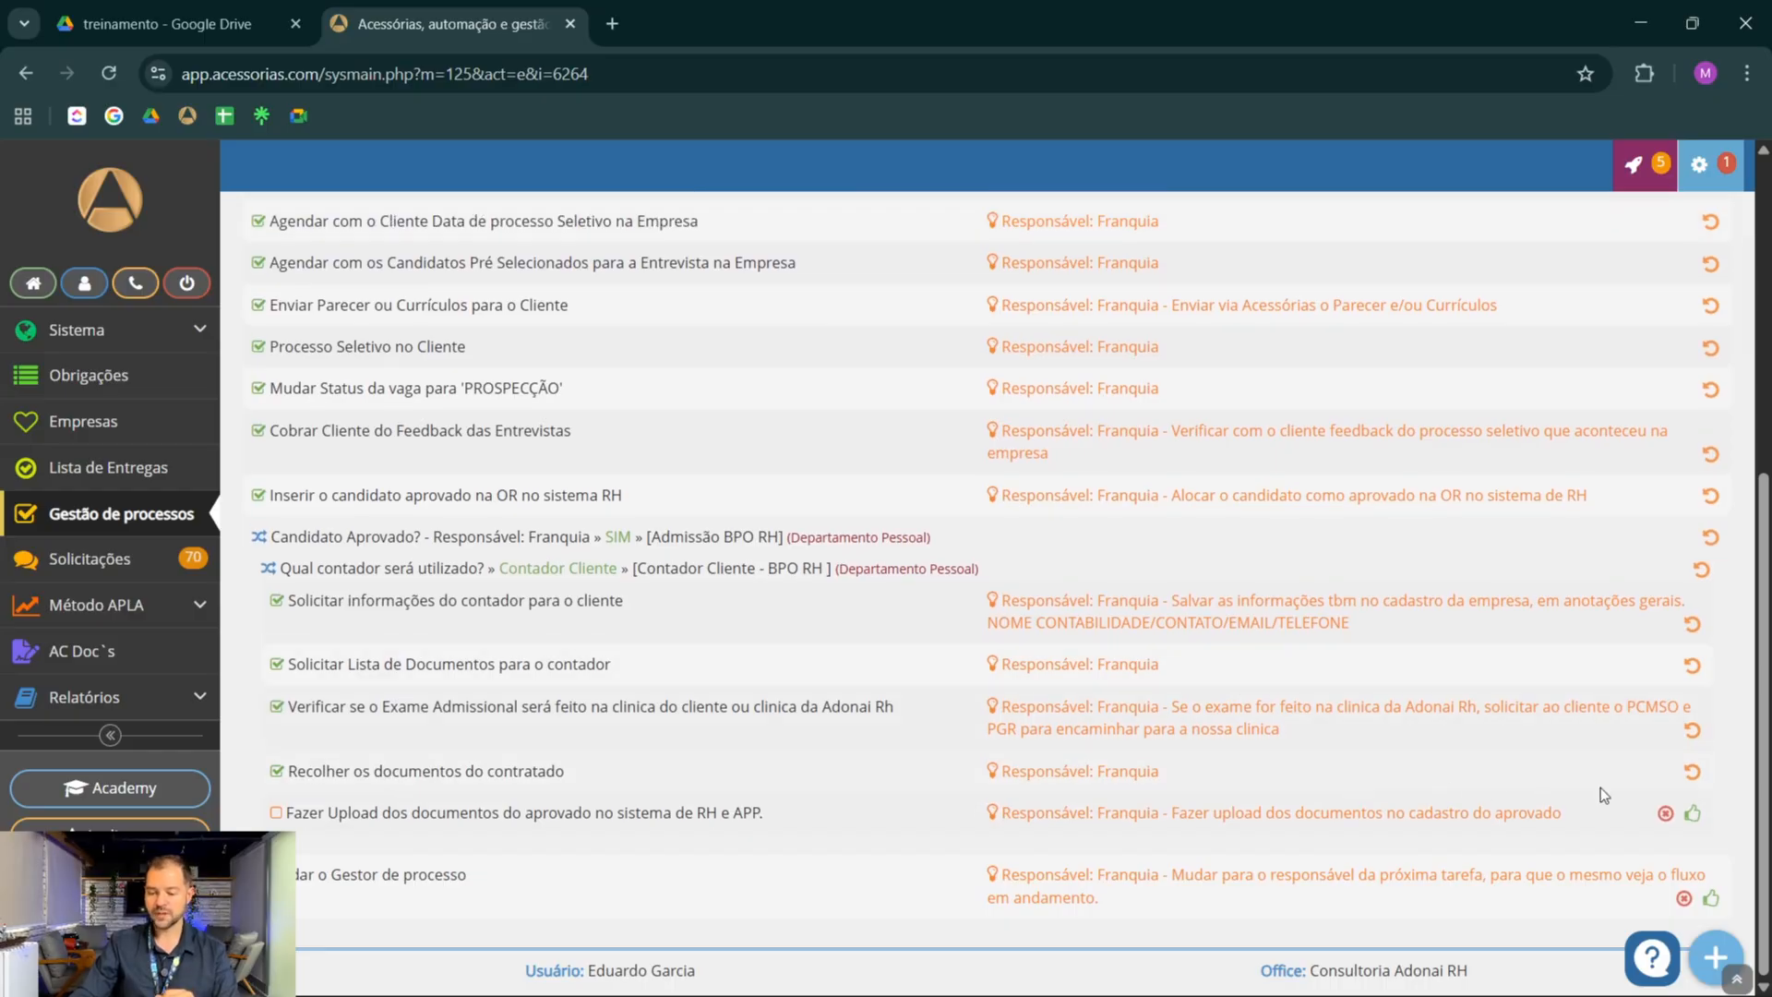
pyautogui.click(1692, 812)
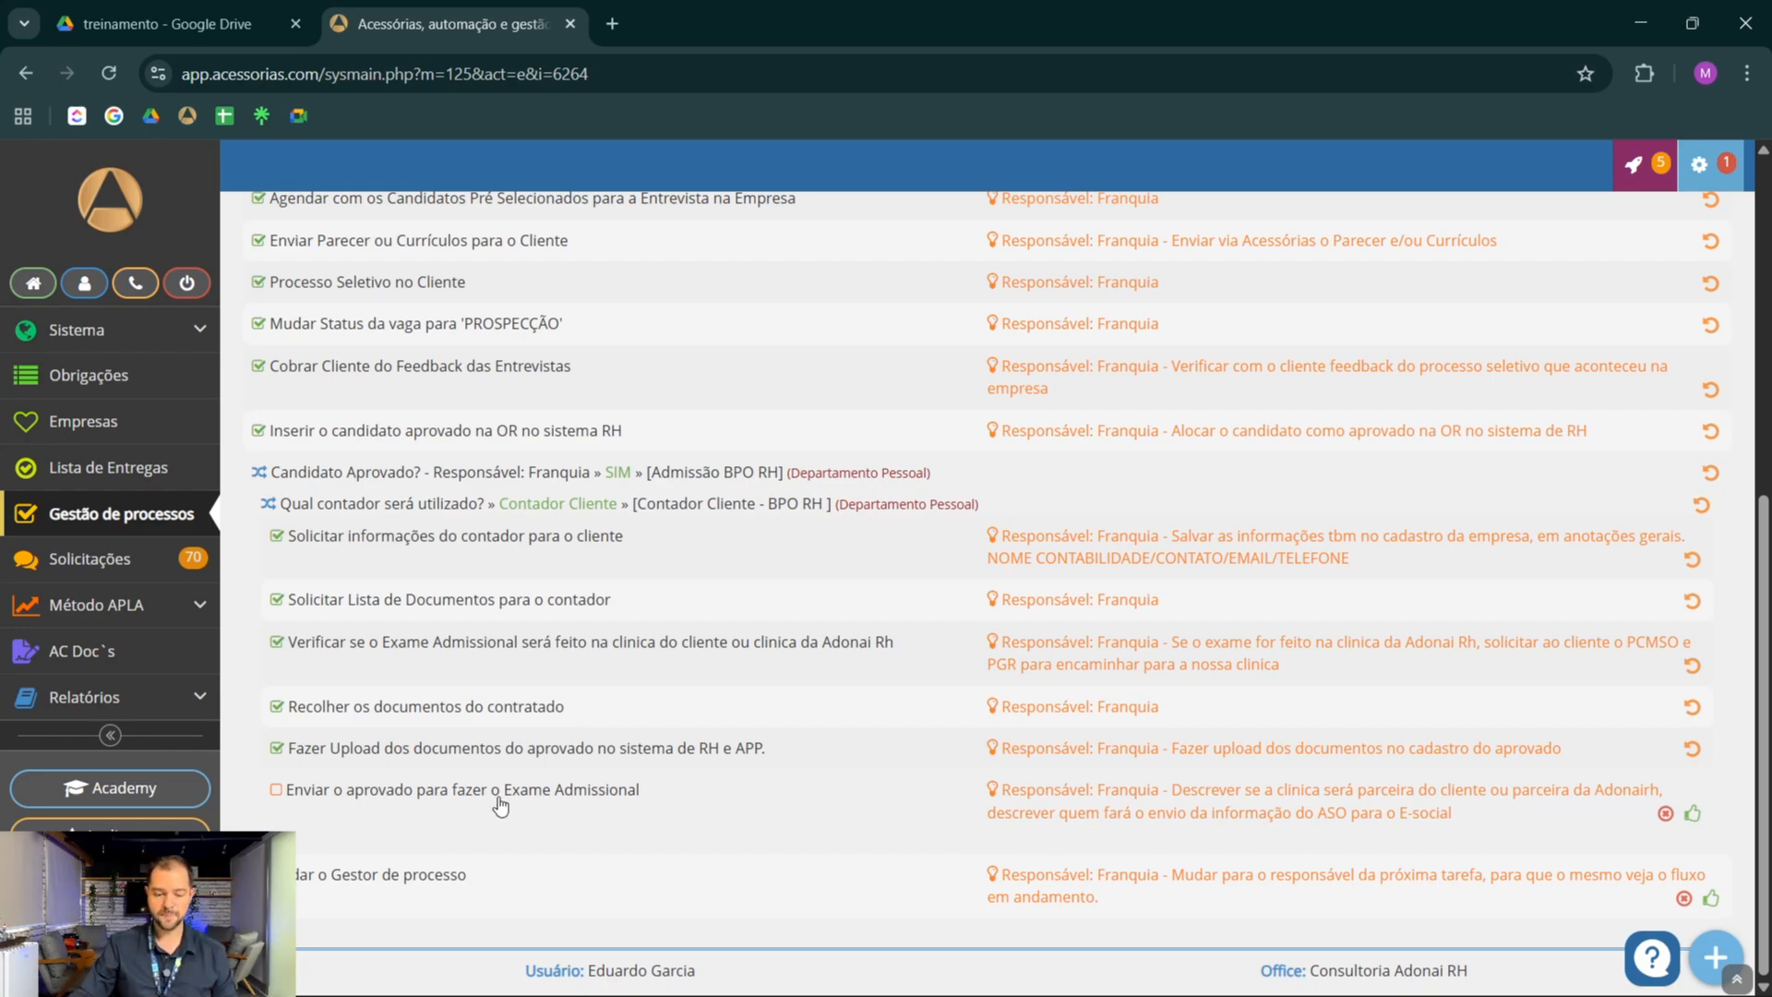
pyautogui.click(1693, 816)
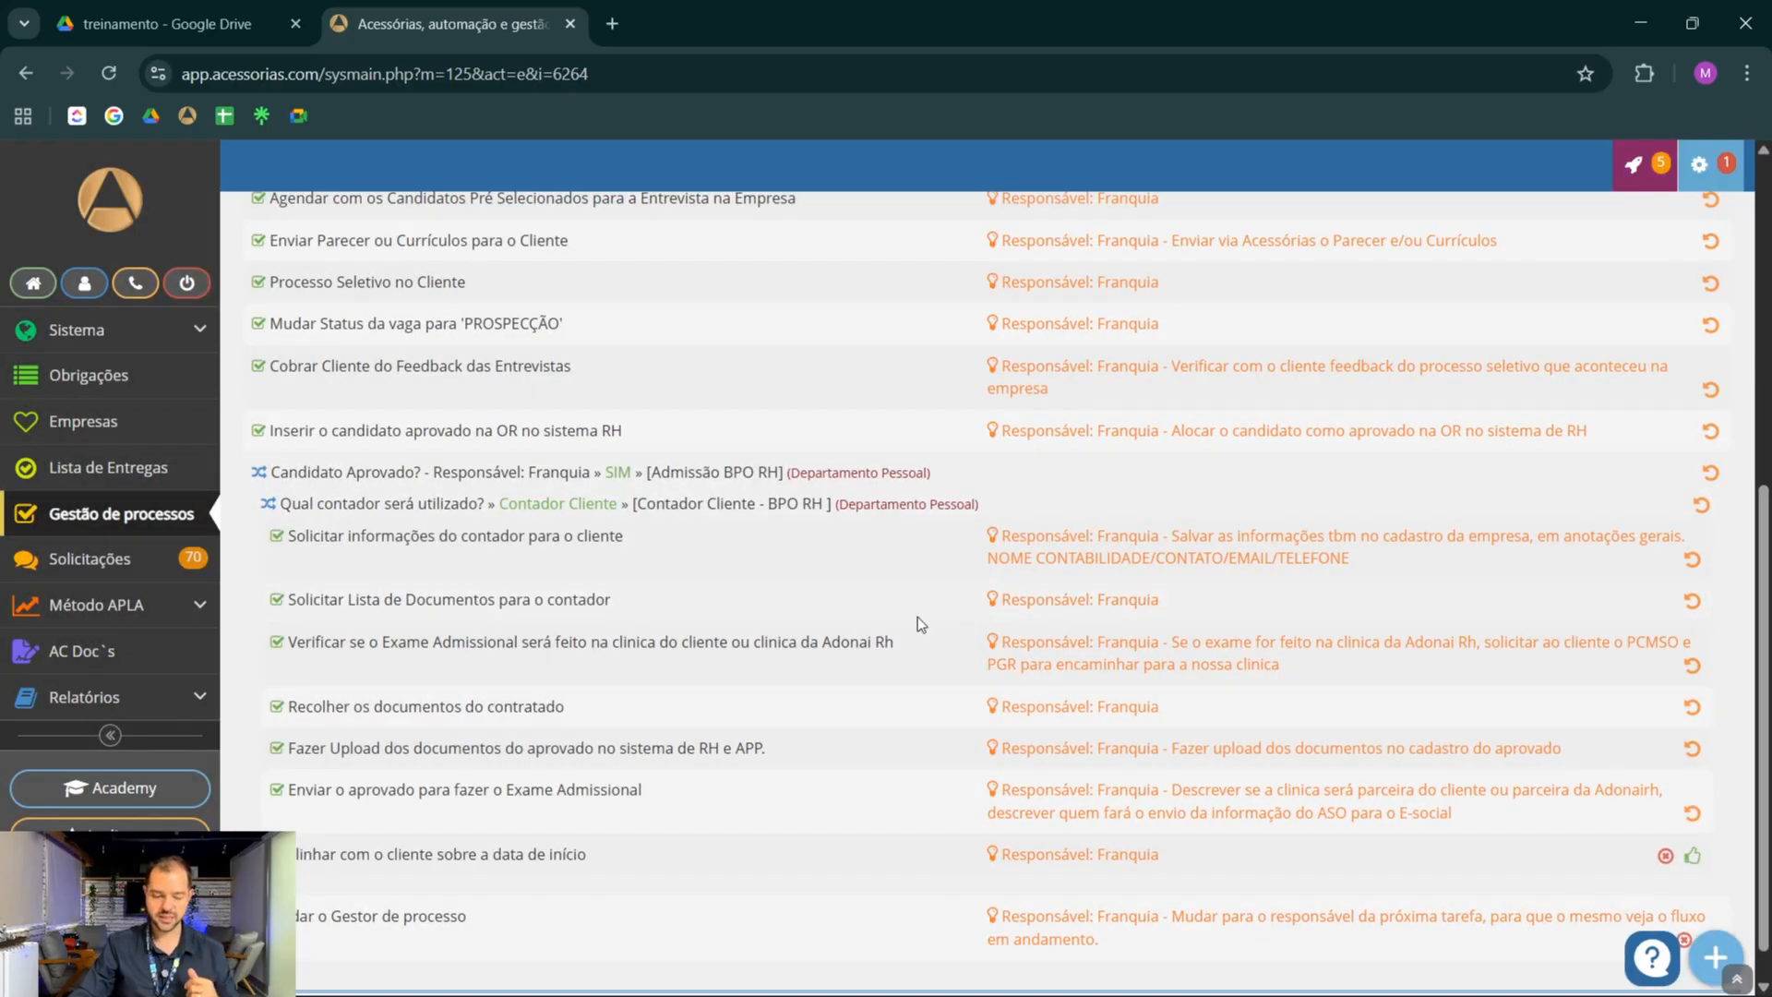
pyautogui.scroll(-1, 601, 692)
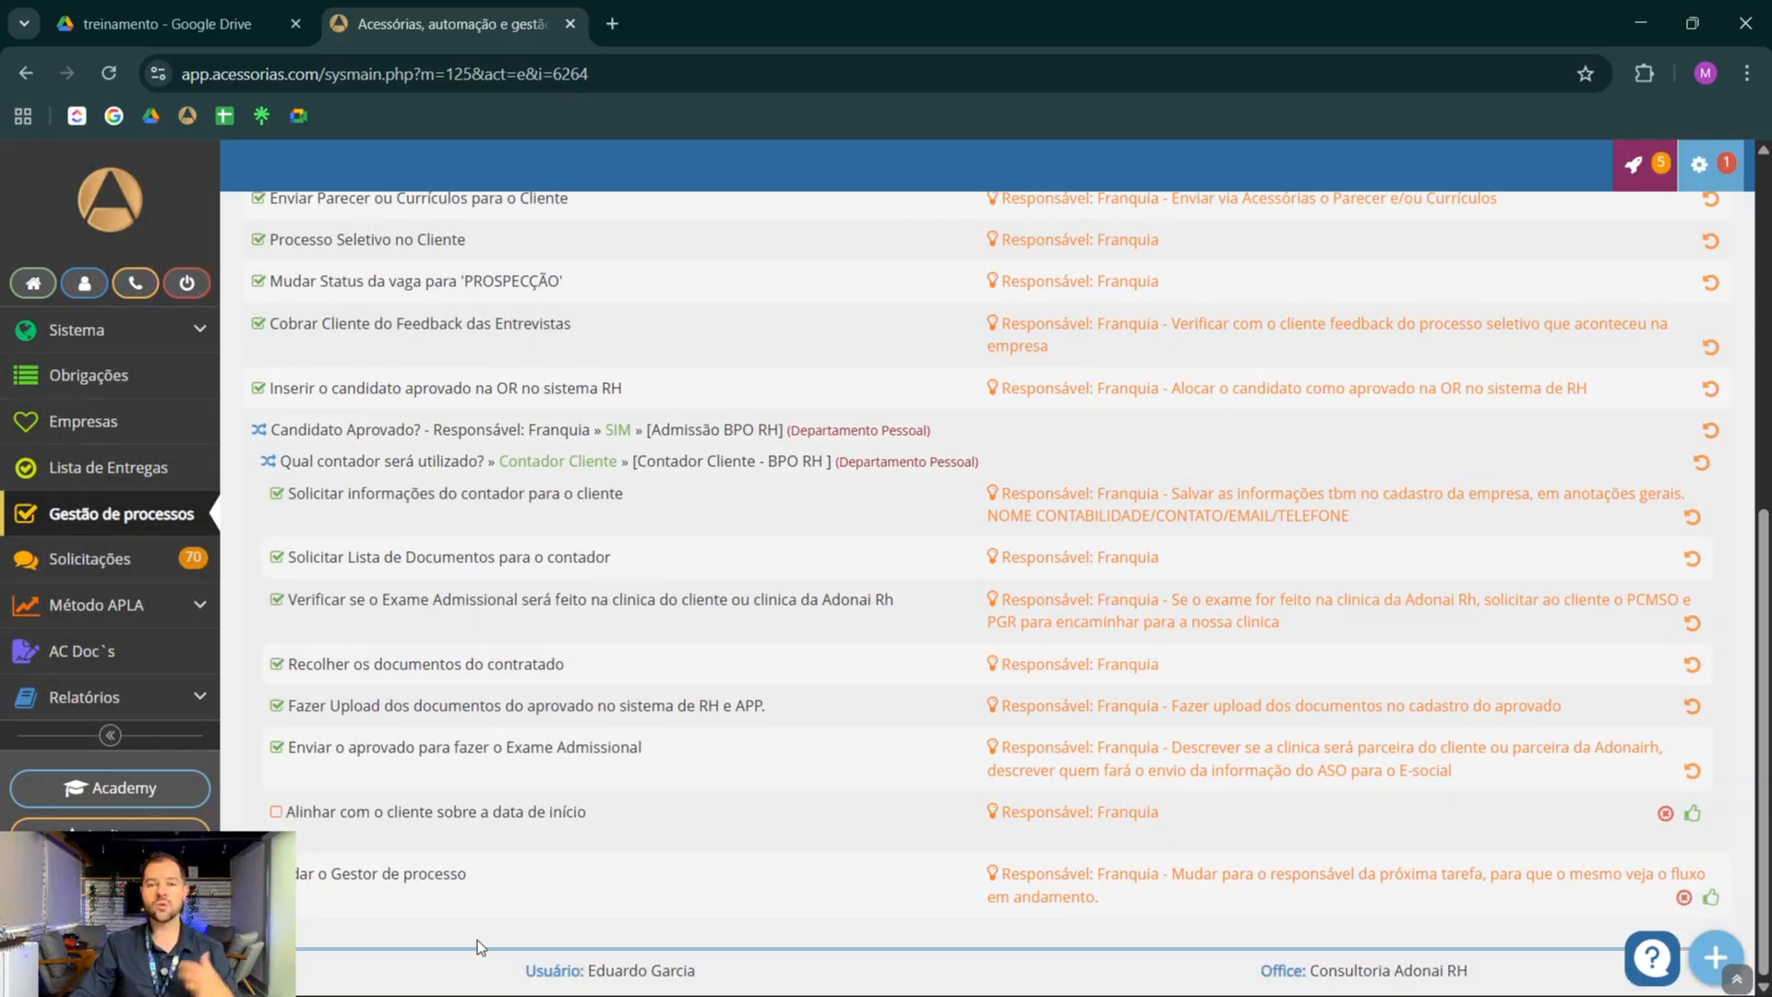
pyautogui.click(1692, 813)
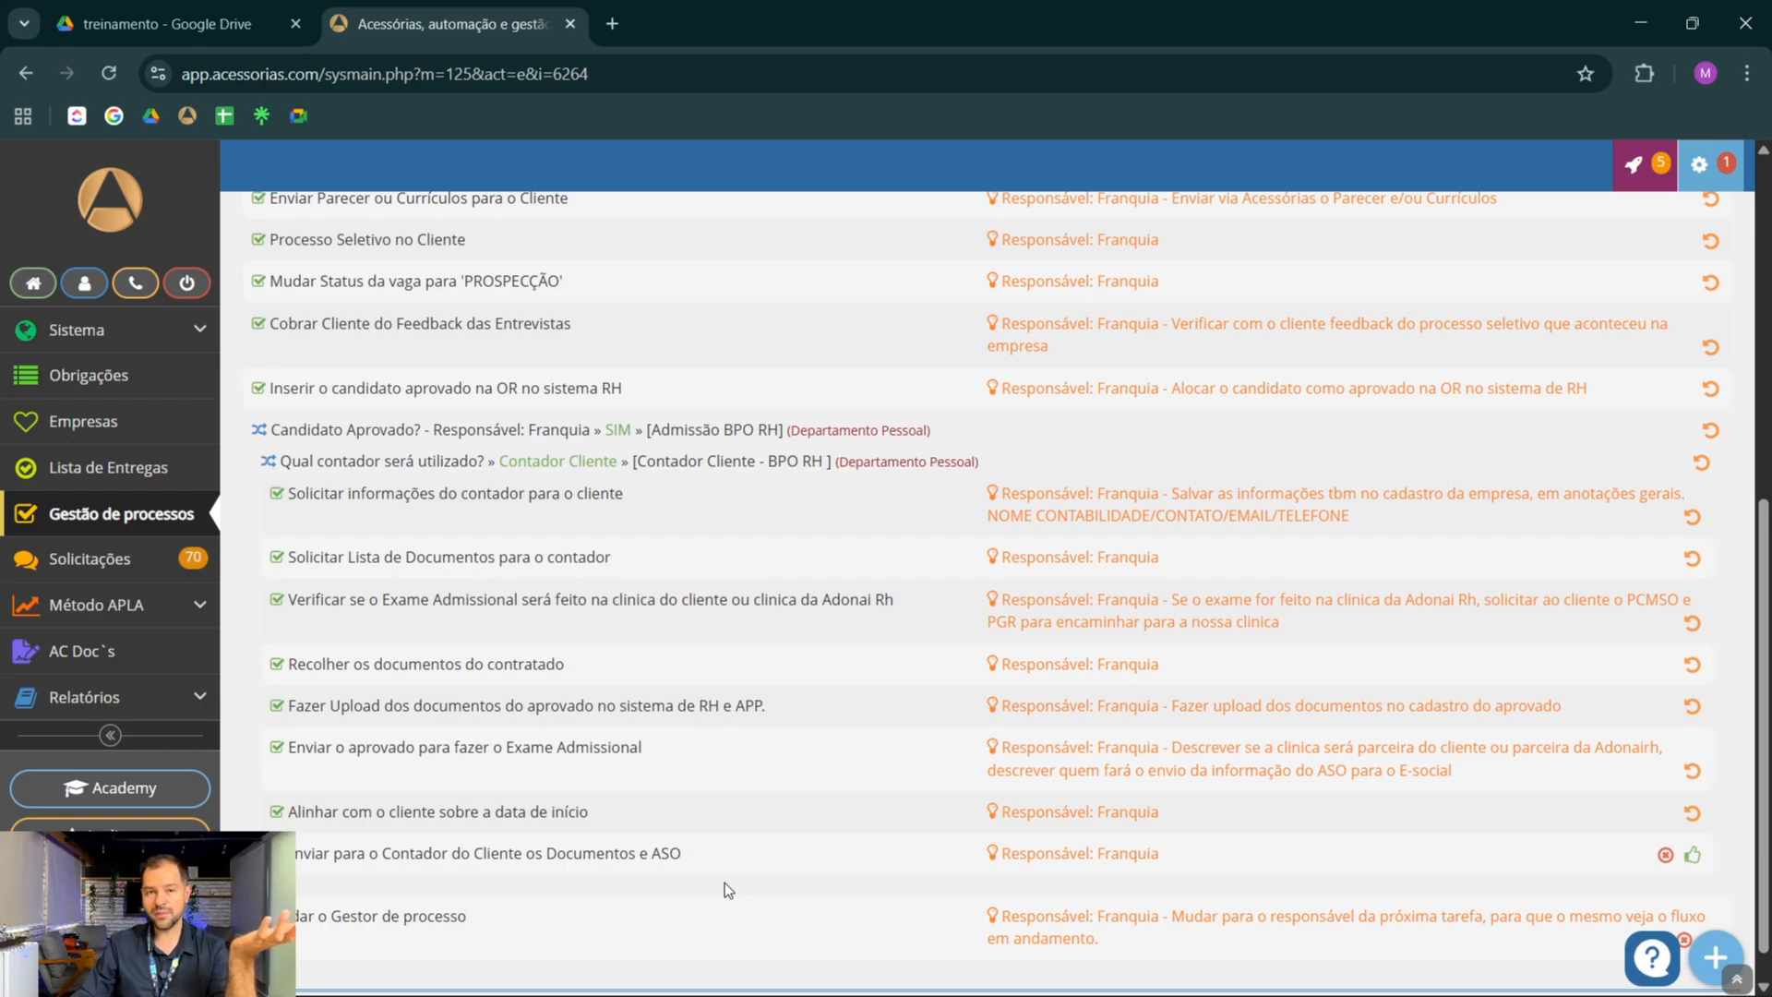
pyautogui.click(1694, 854)
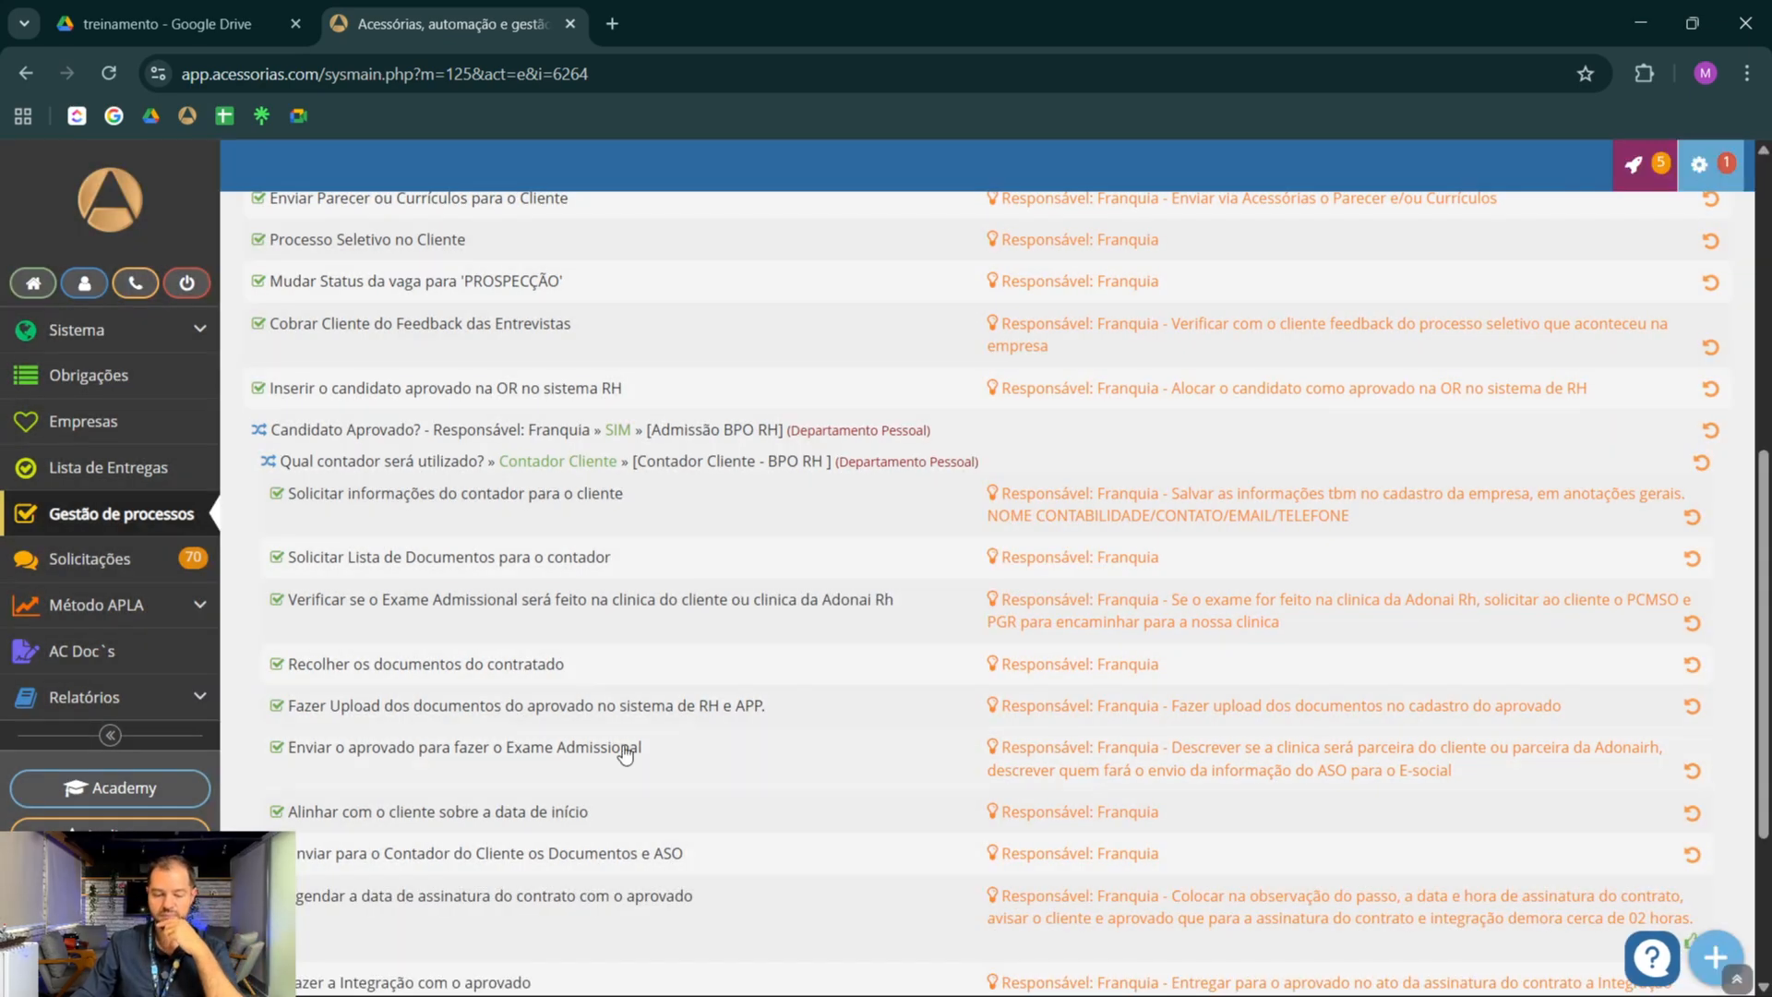
# Mark the tasks from Agendar a data de assinatura do contrato through Mudar Status da vaga para SOLICITANDO DOCUMENTAÇÃO as done
pyautogui.scroll(-3, 590, 801)
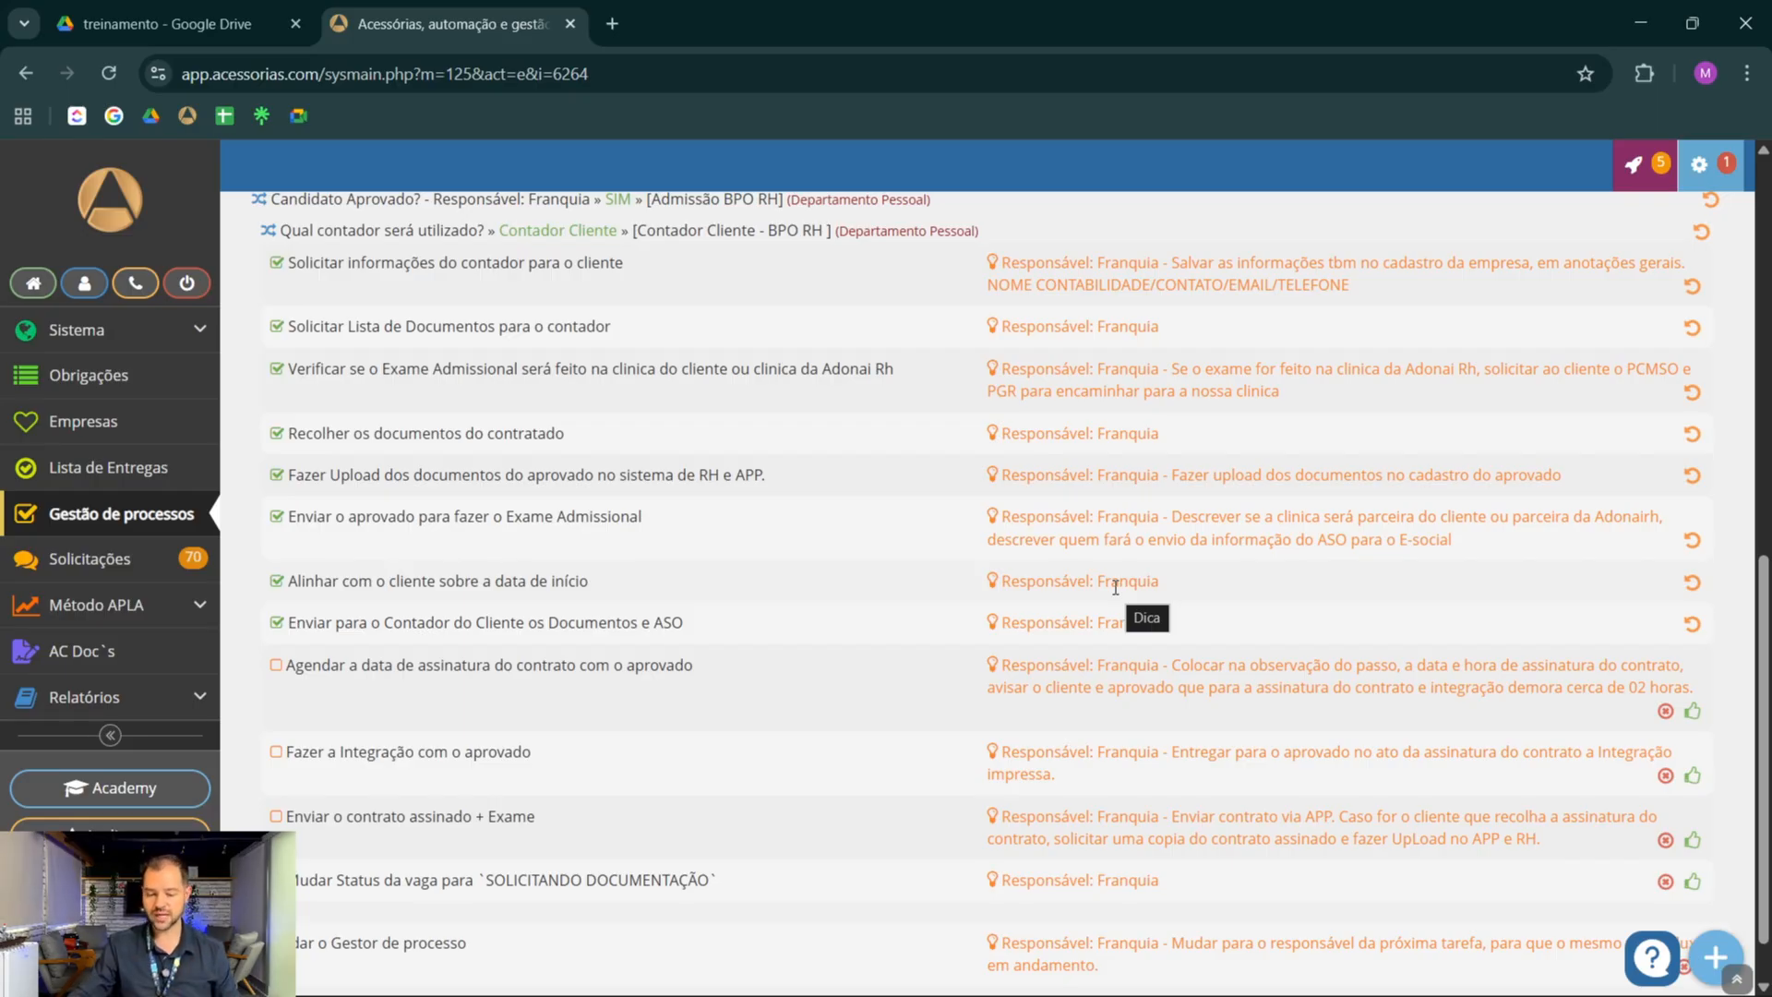
pyautogui.click(1693, 711)
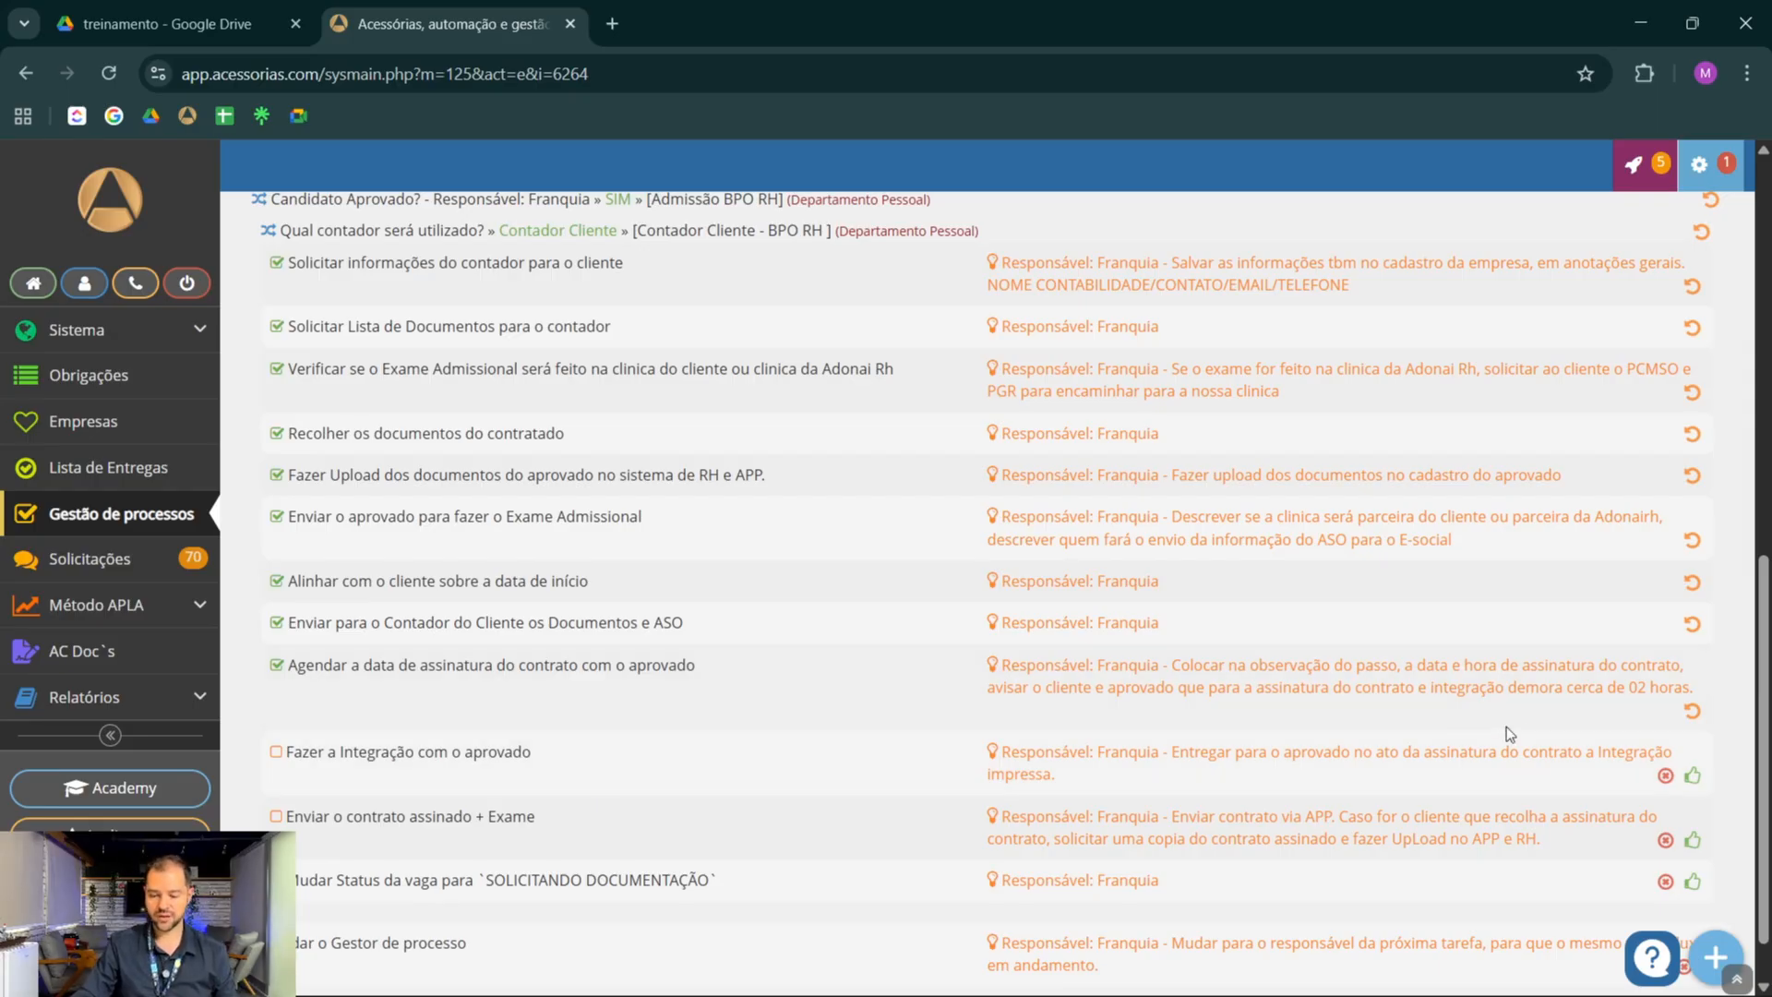
pyautogui.click(1694, 777)
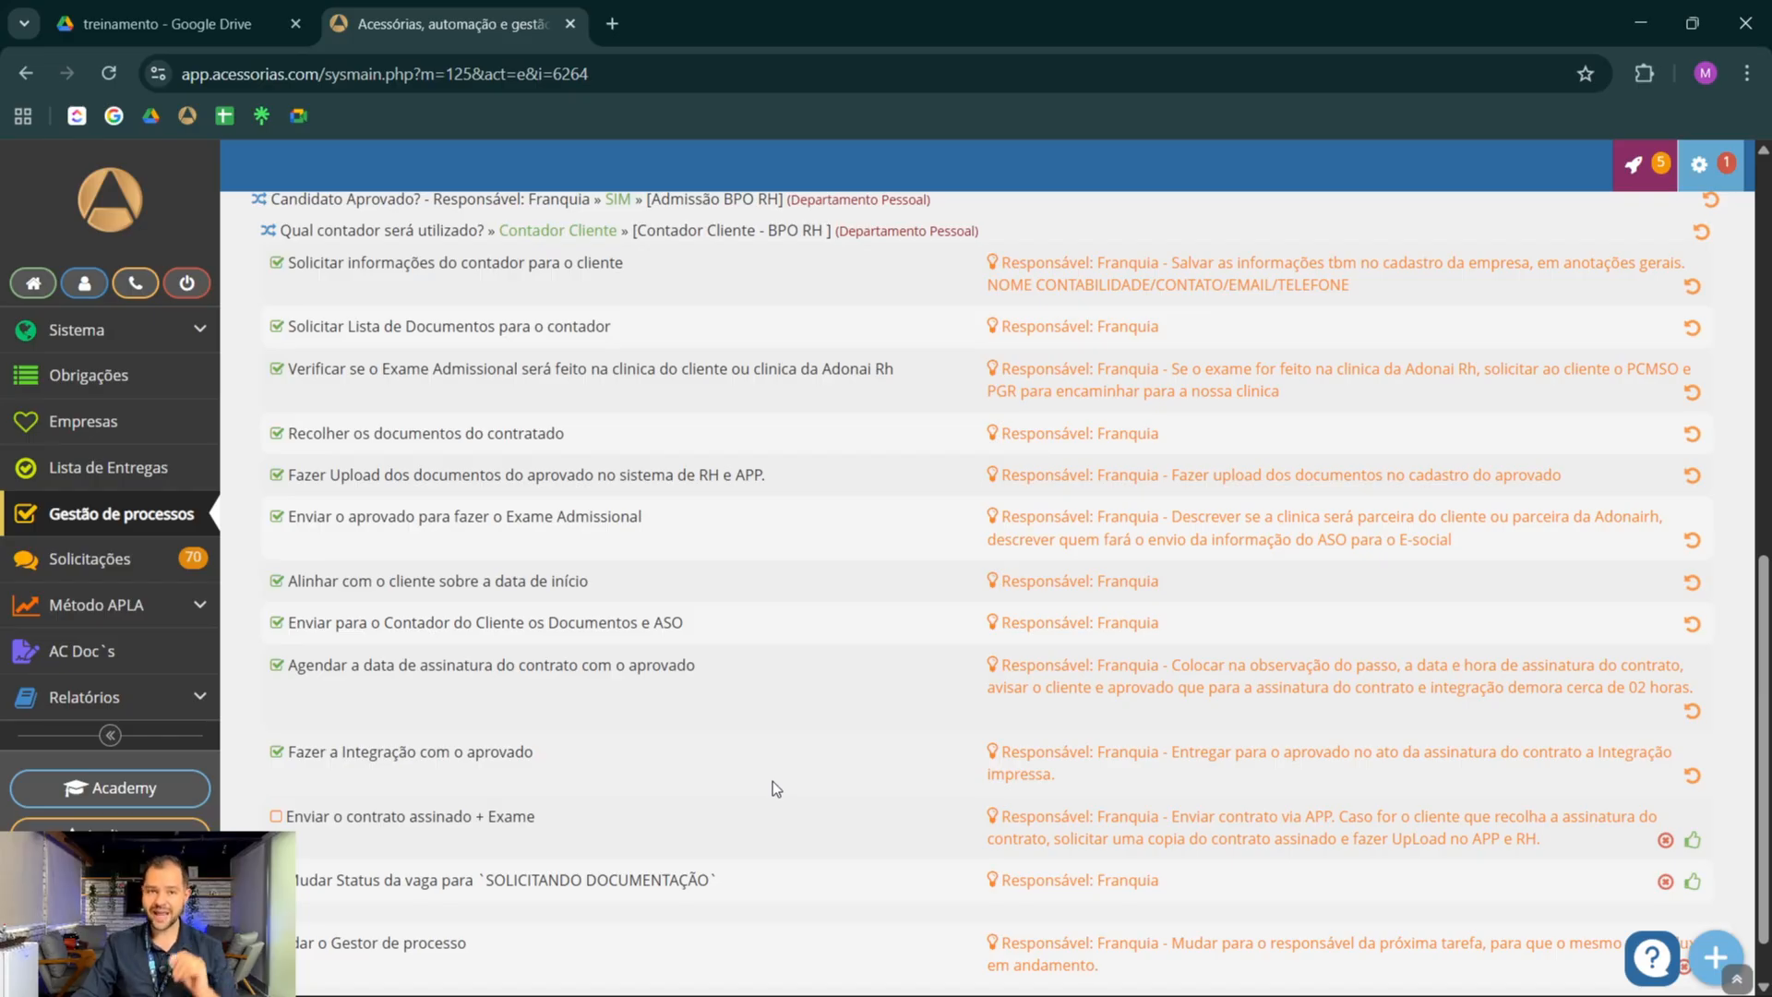
pyautogui.click(723, 833)
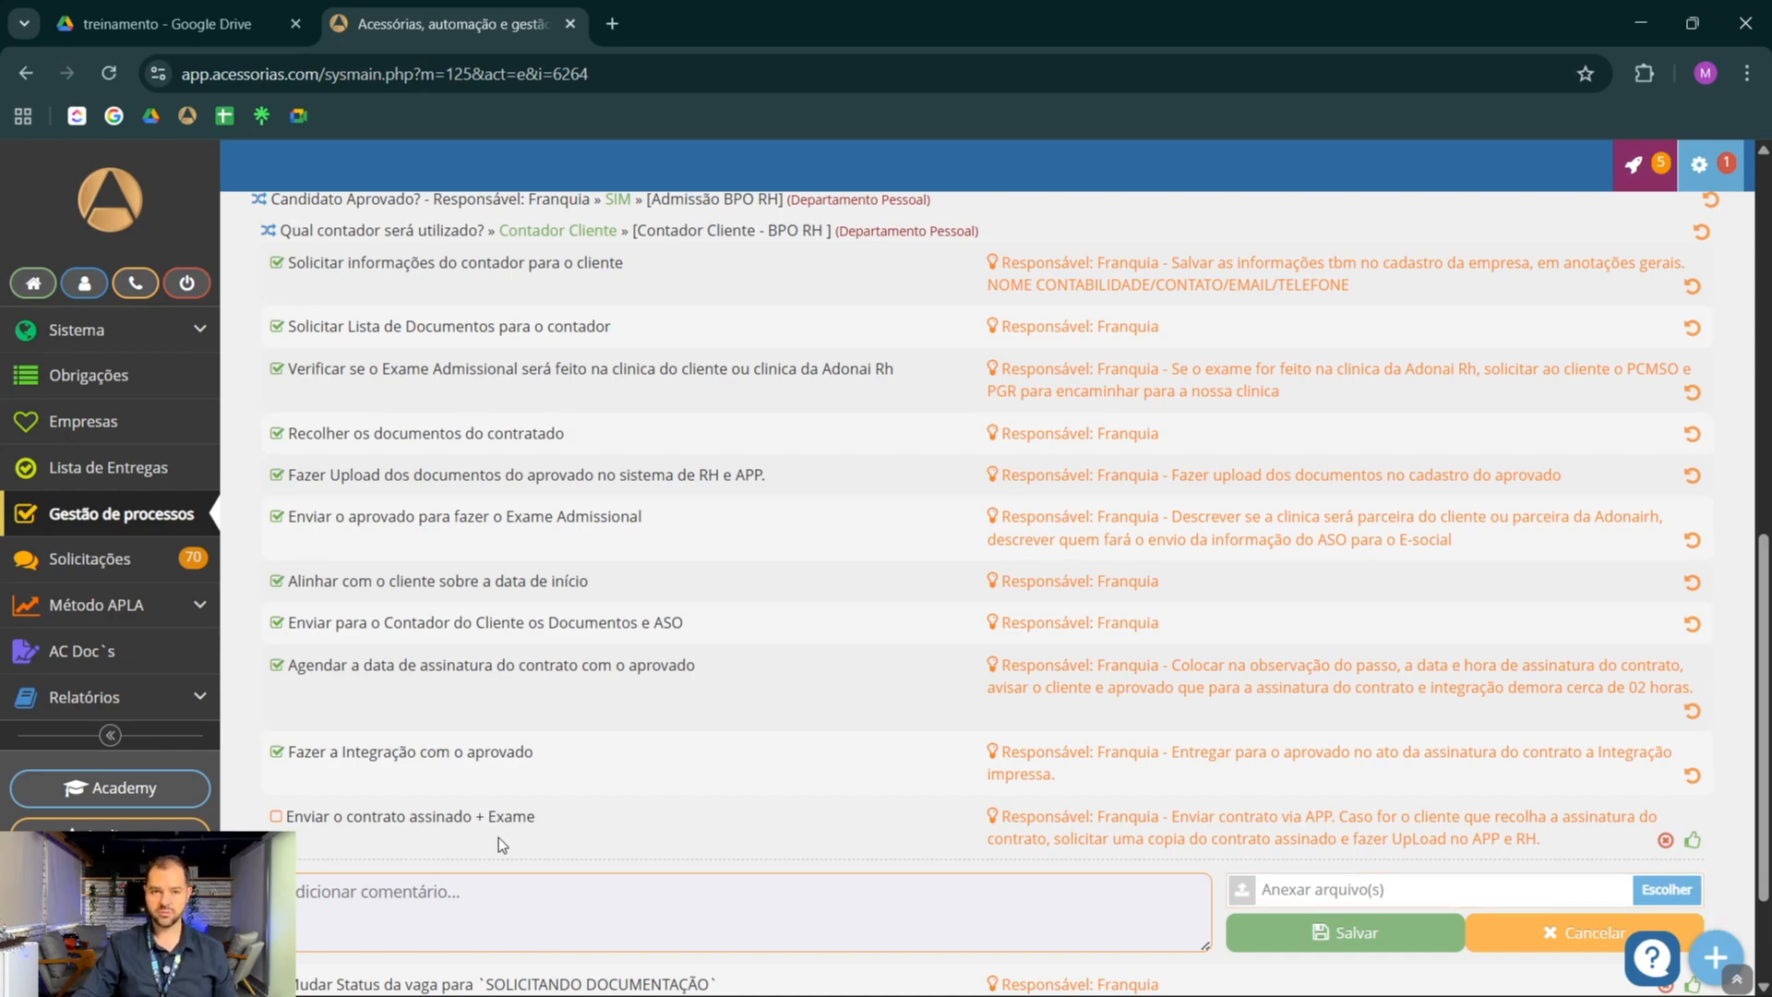
pyautogui.click(1692, 842)
pyautogui.scroll(-1, 900, 631)
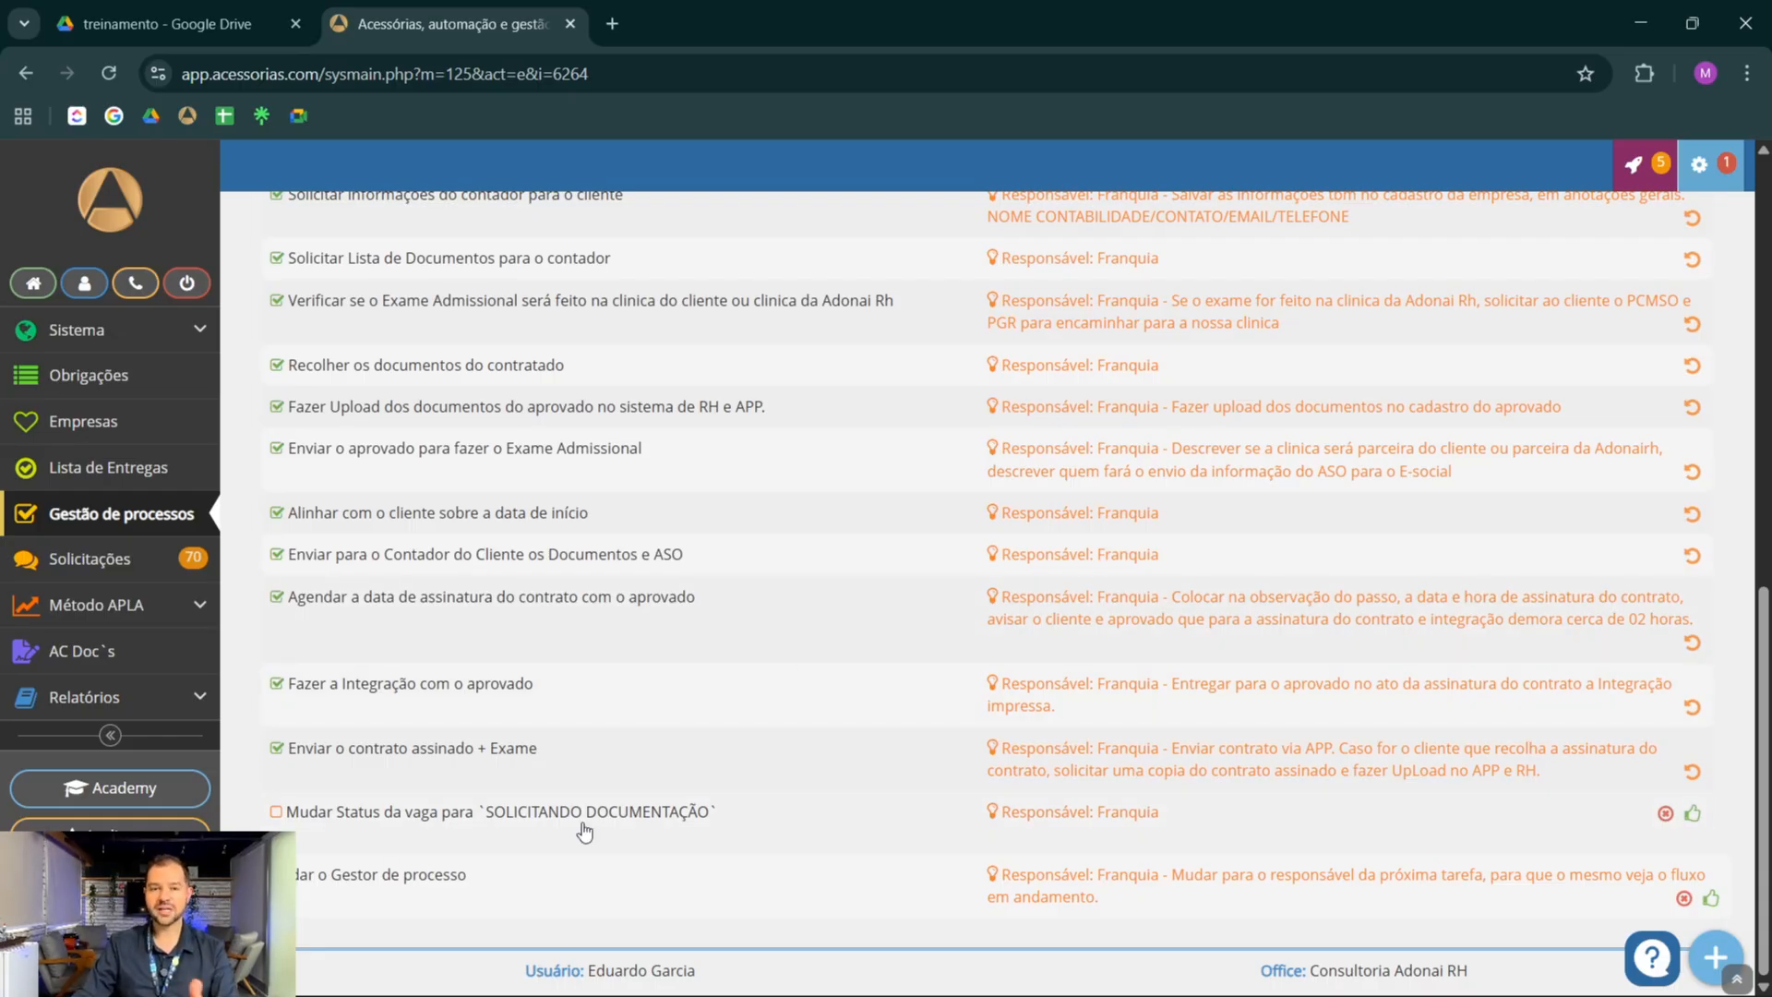
pyautogui.click(1693, 814)
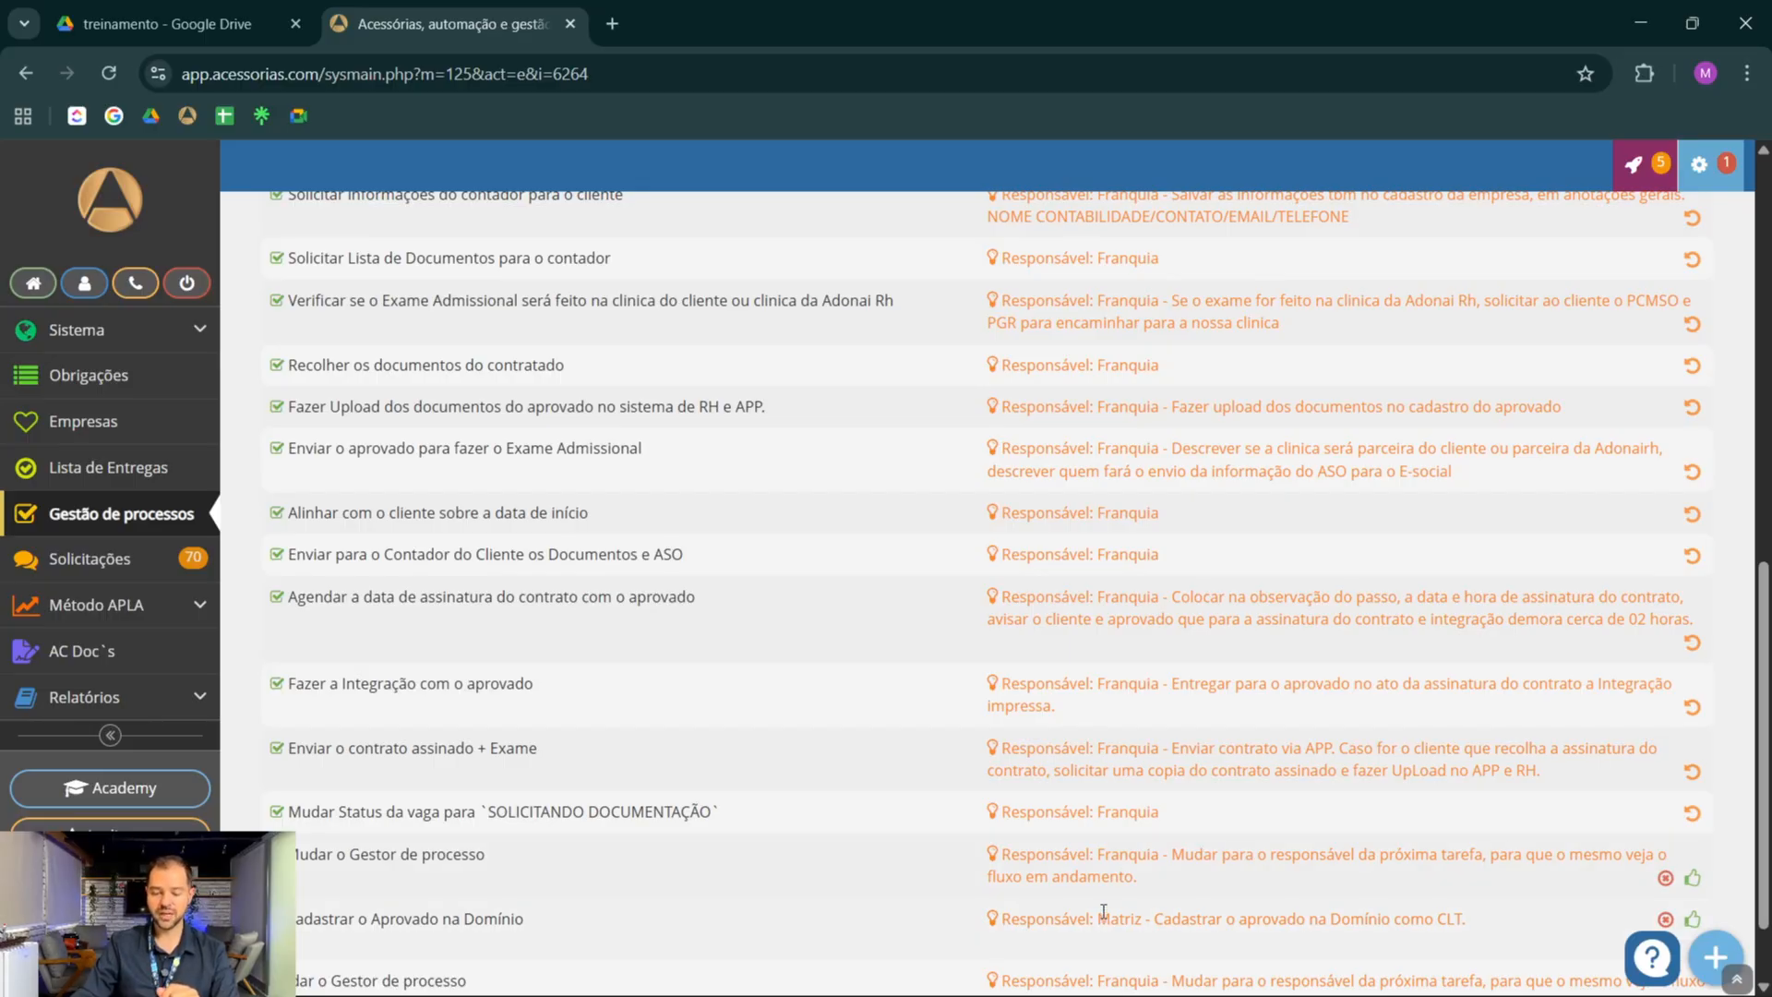
# Review the Matriz task, the observations and the process manager options, and save the Vaga Nova BPO RH process
pyautogui.moveTo(1098, 920); pyautogui.dragTo(1143, 923)
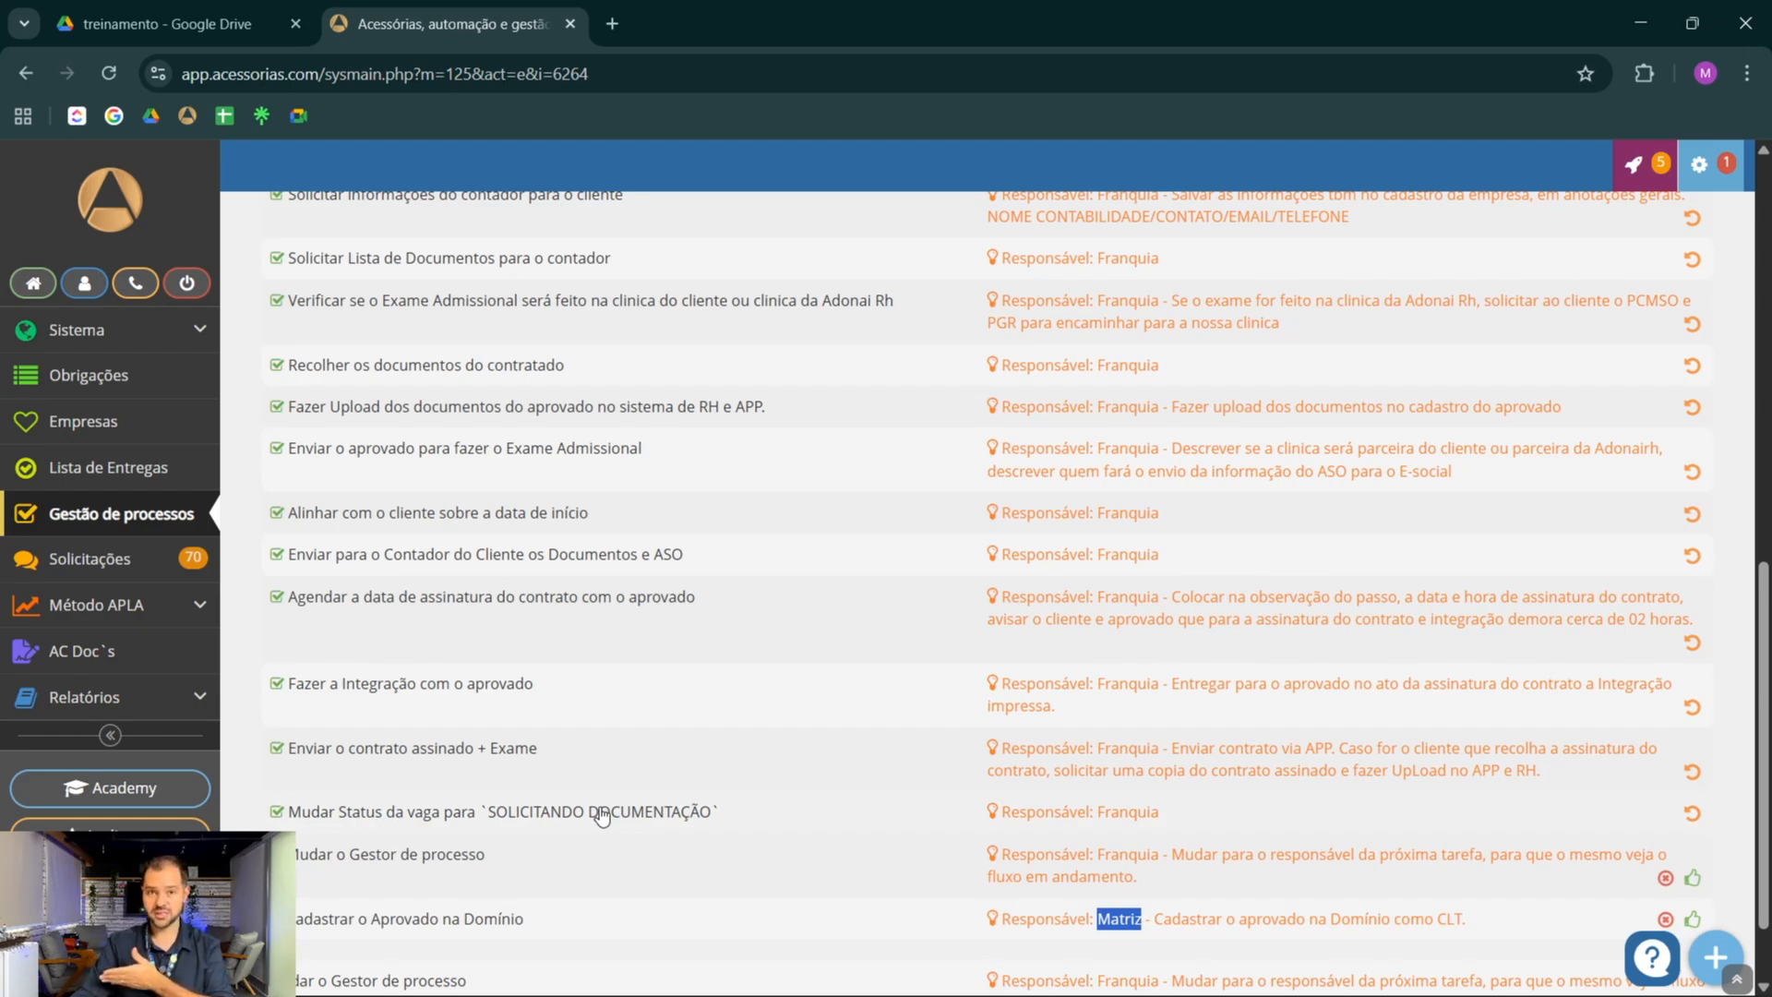
pyautogui.scroll(15, 763, 652)
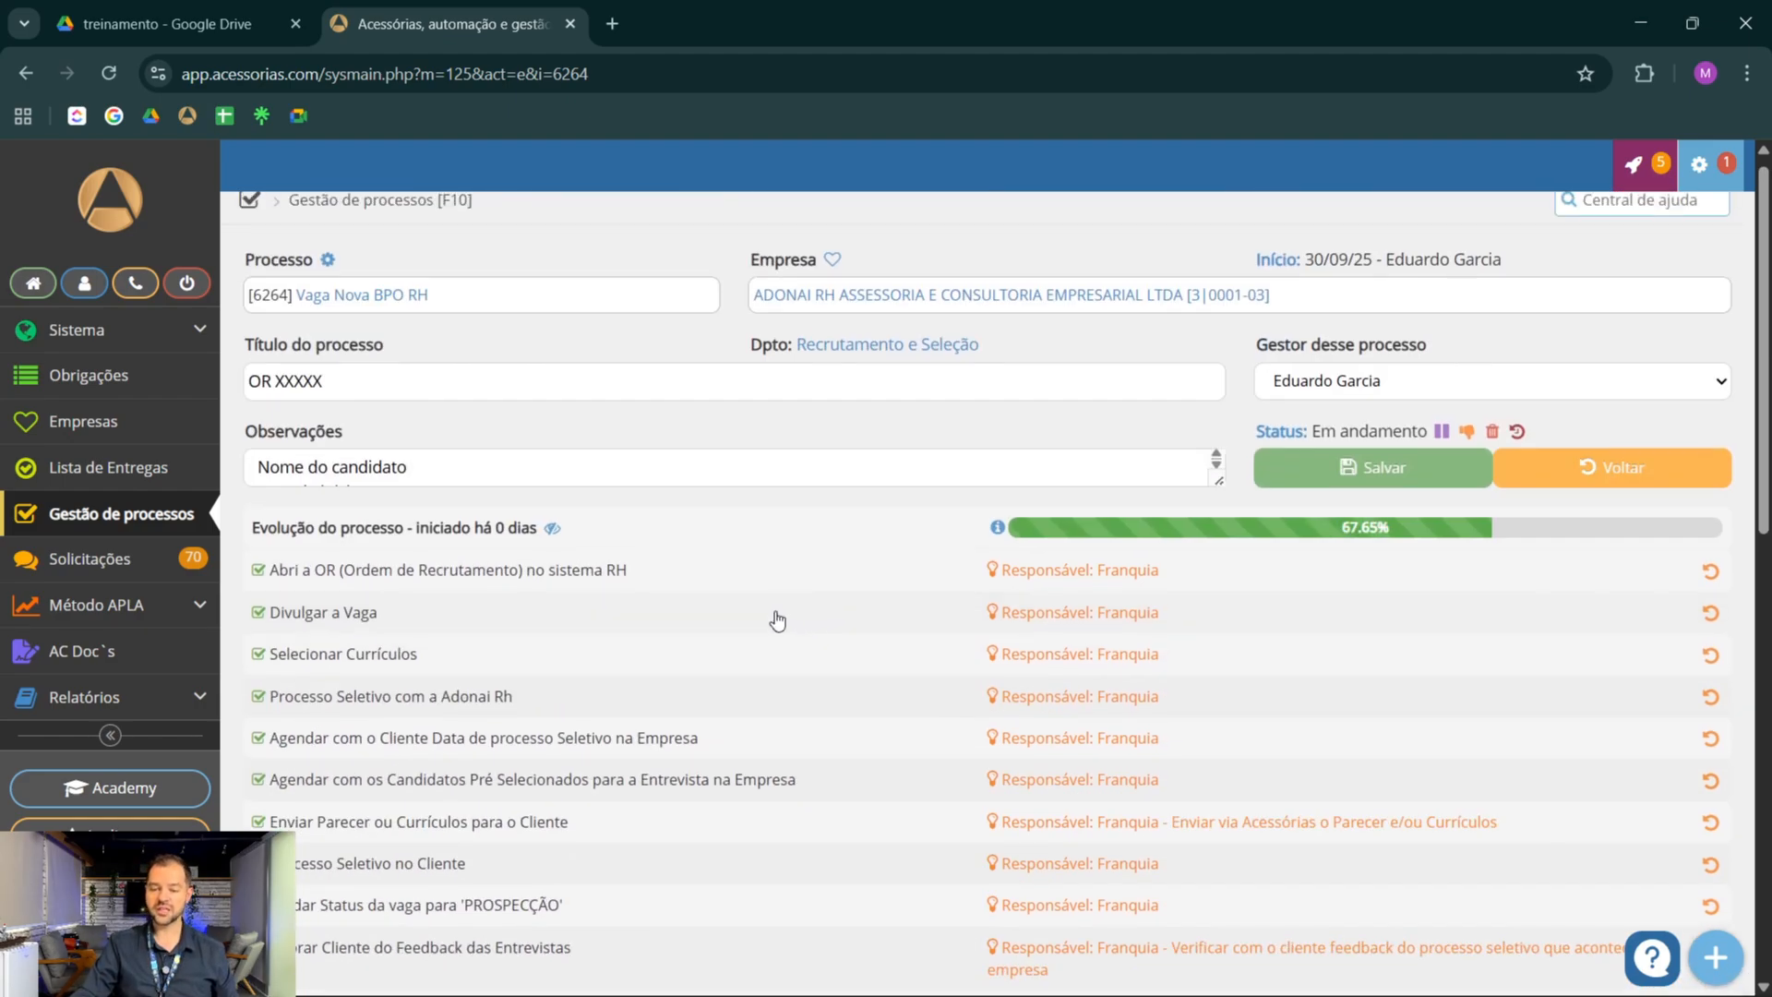
pyautogui.scroll(1, 785, 617)
pyautogui.click(604, 481)
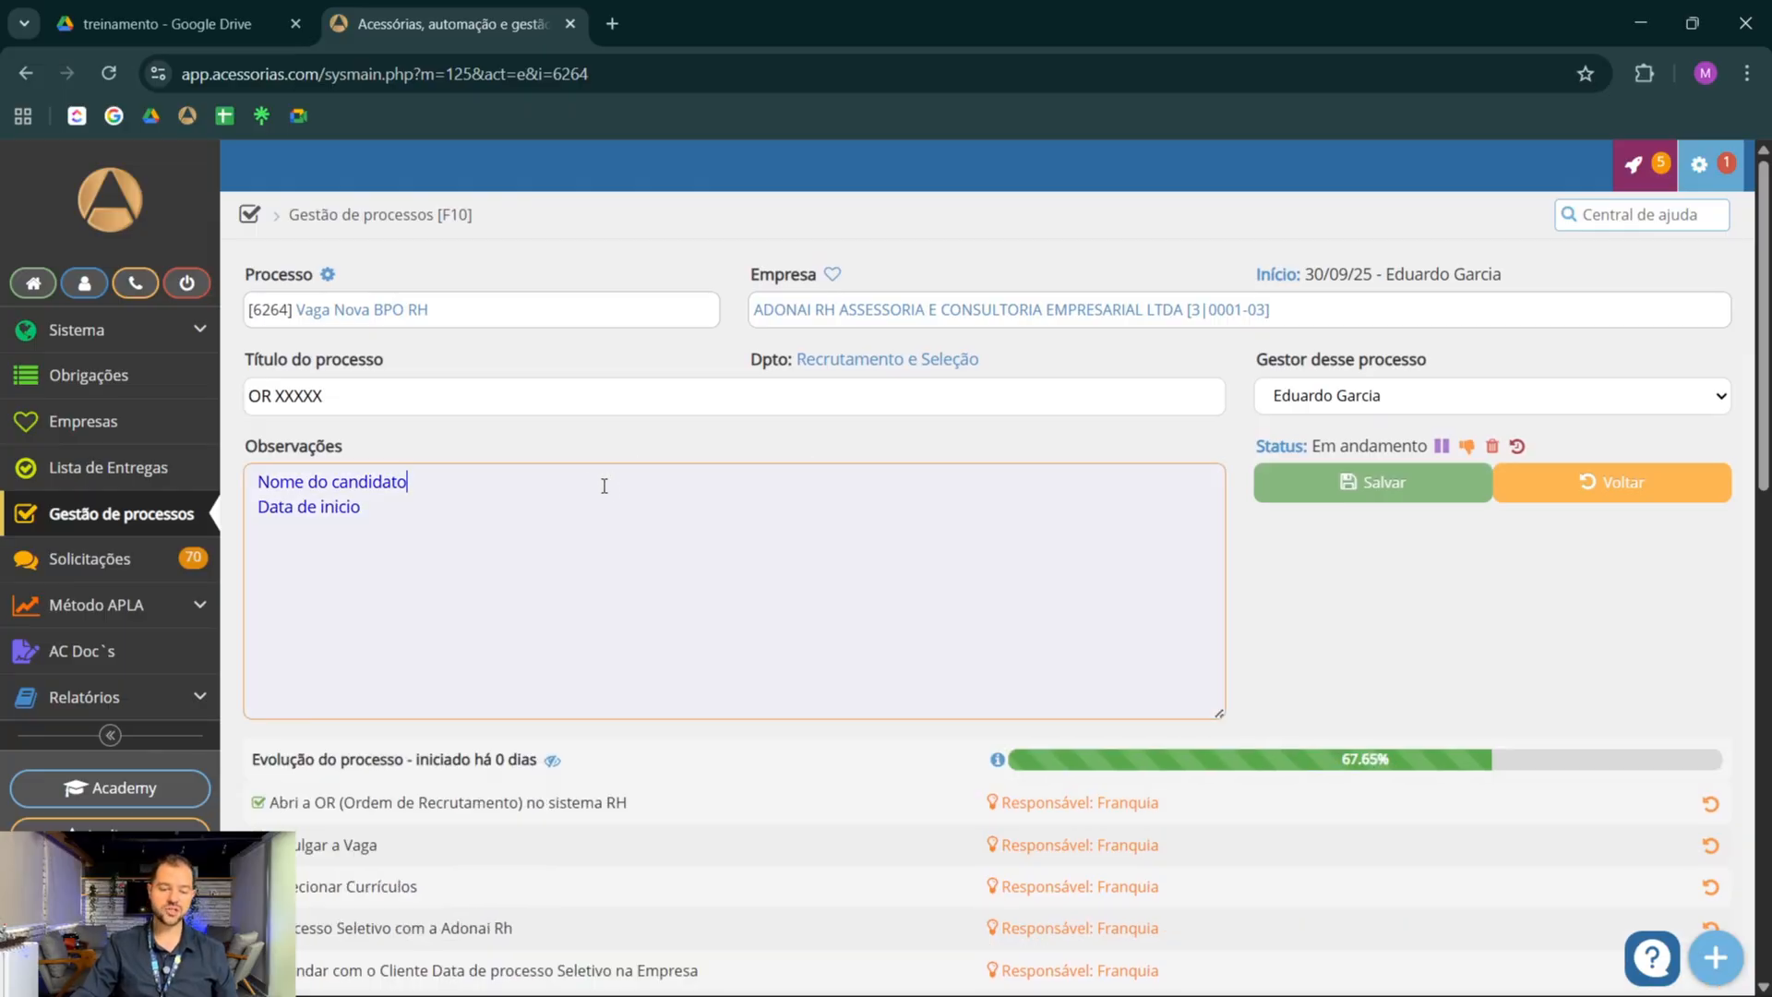
pyautogui.click(453, 507)
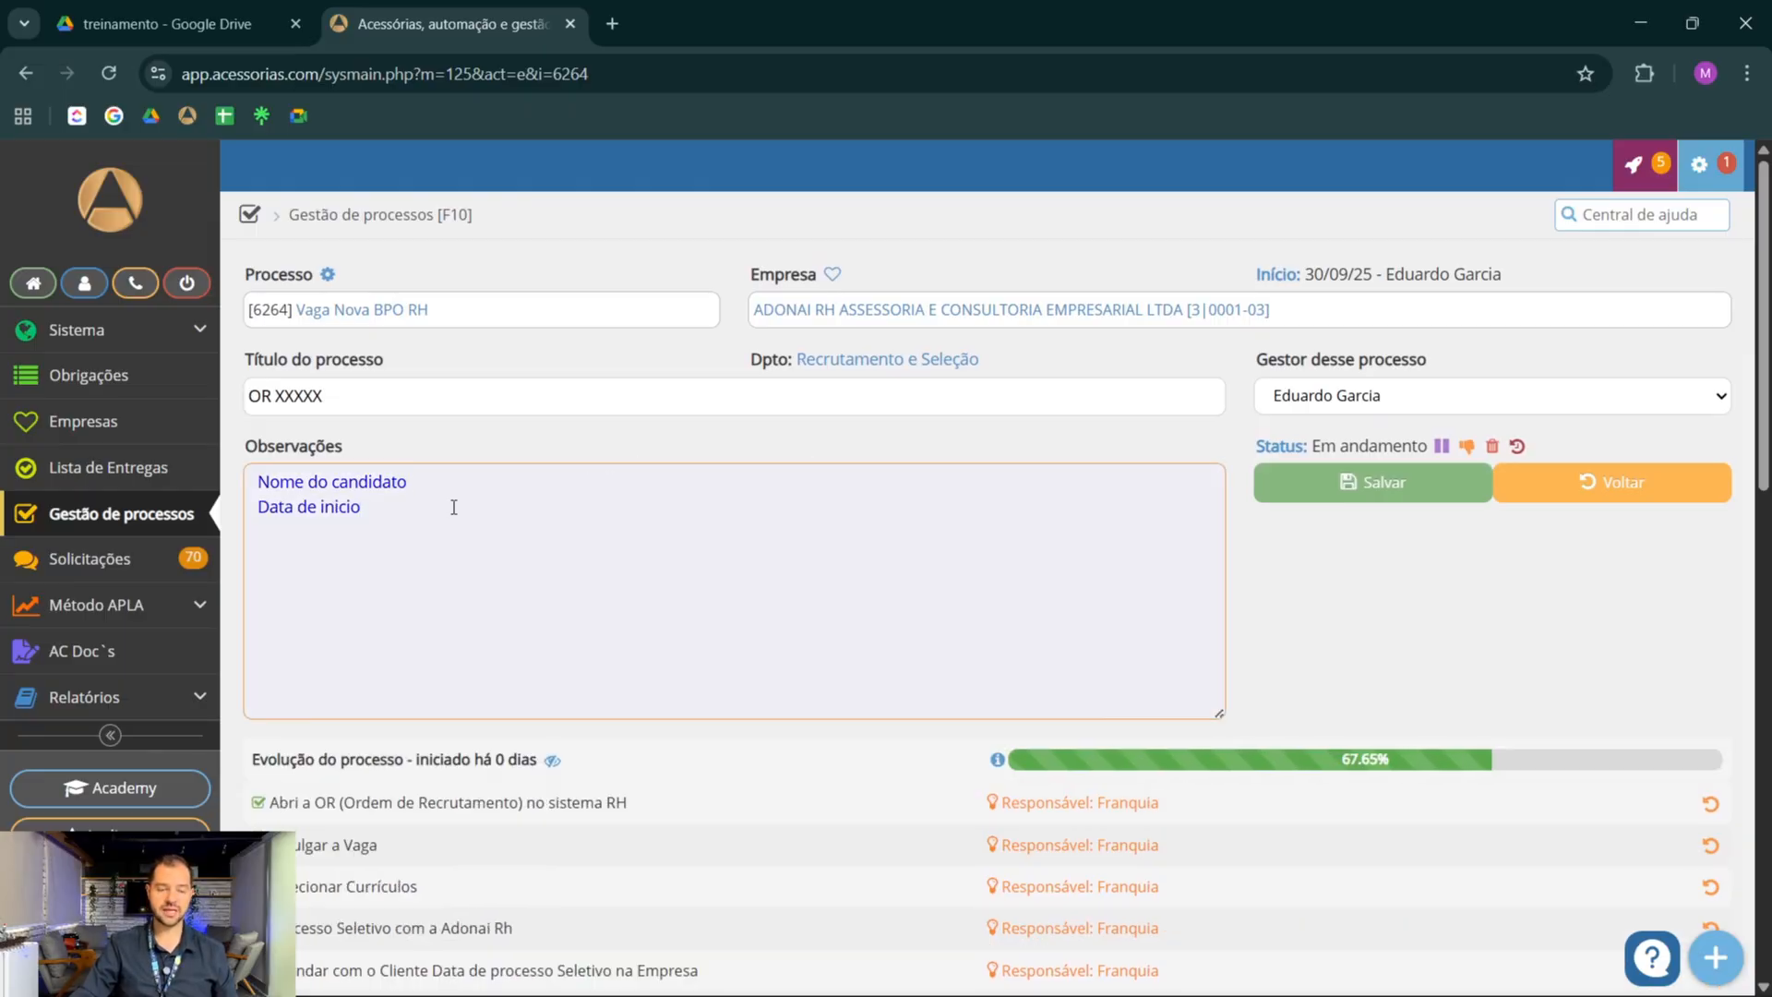
pyautogui.click(1403, 396)
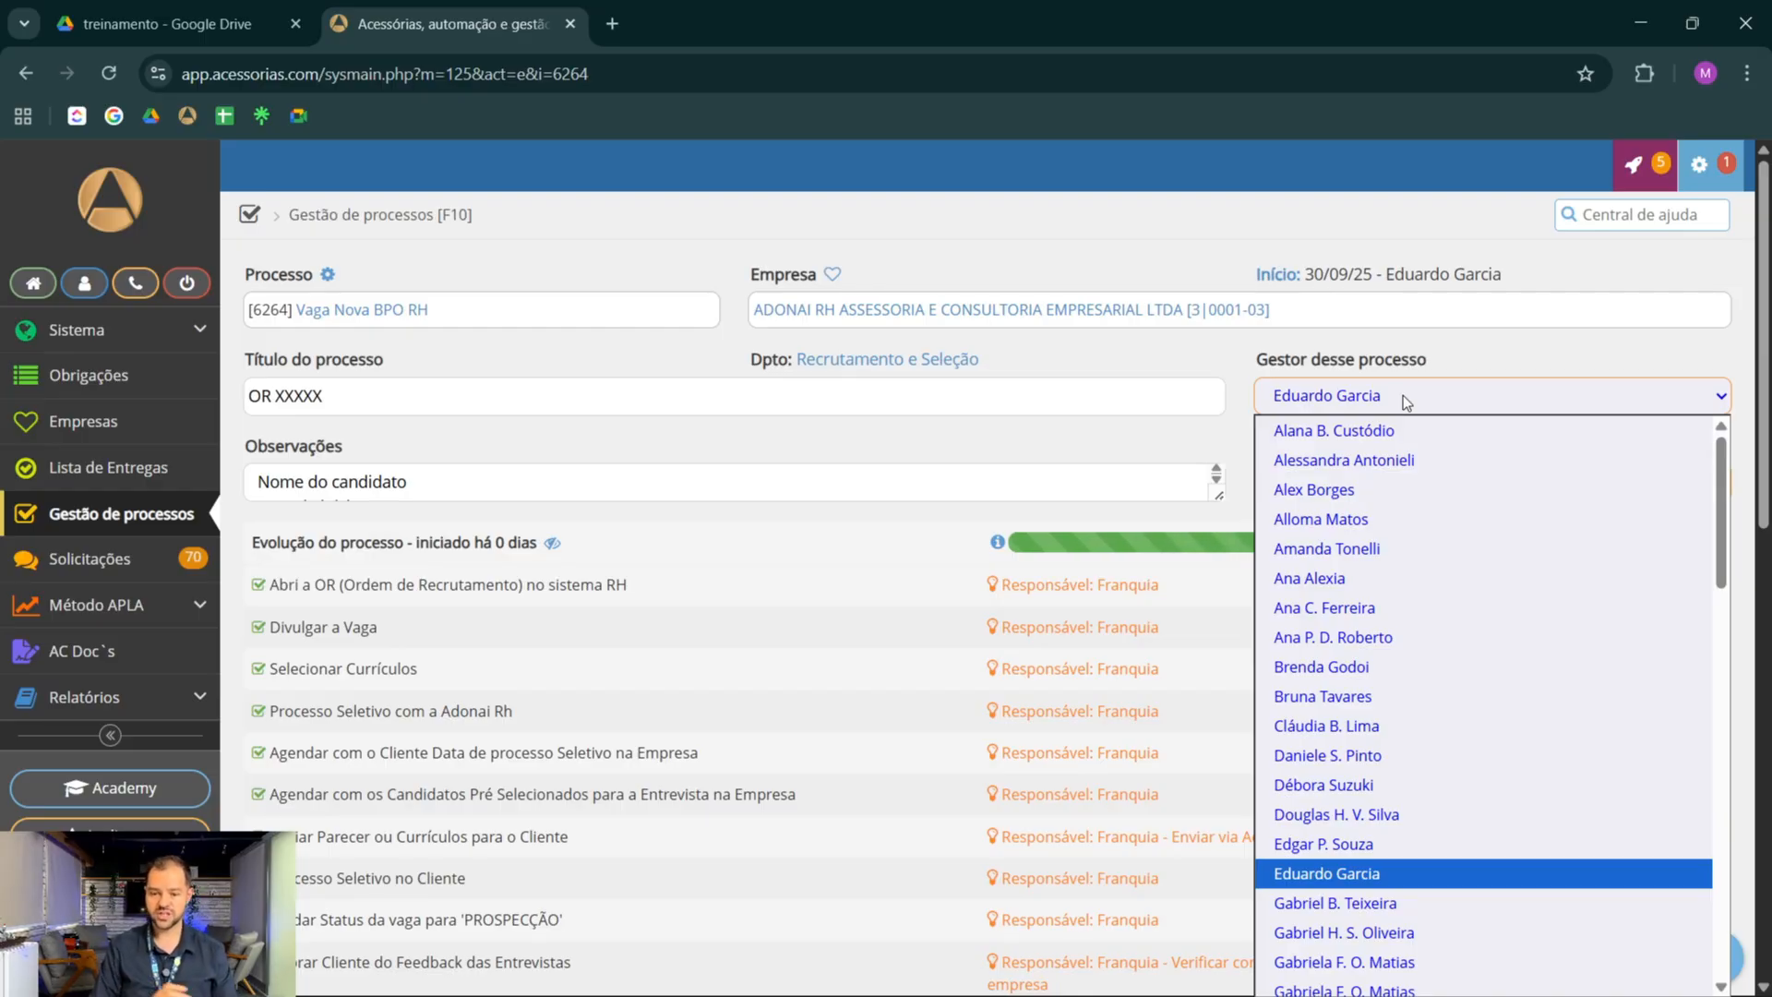
pyautogui.click(1237, 357)
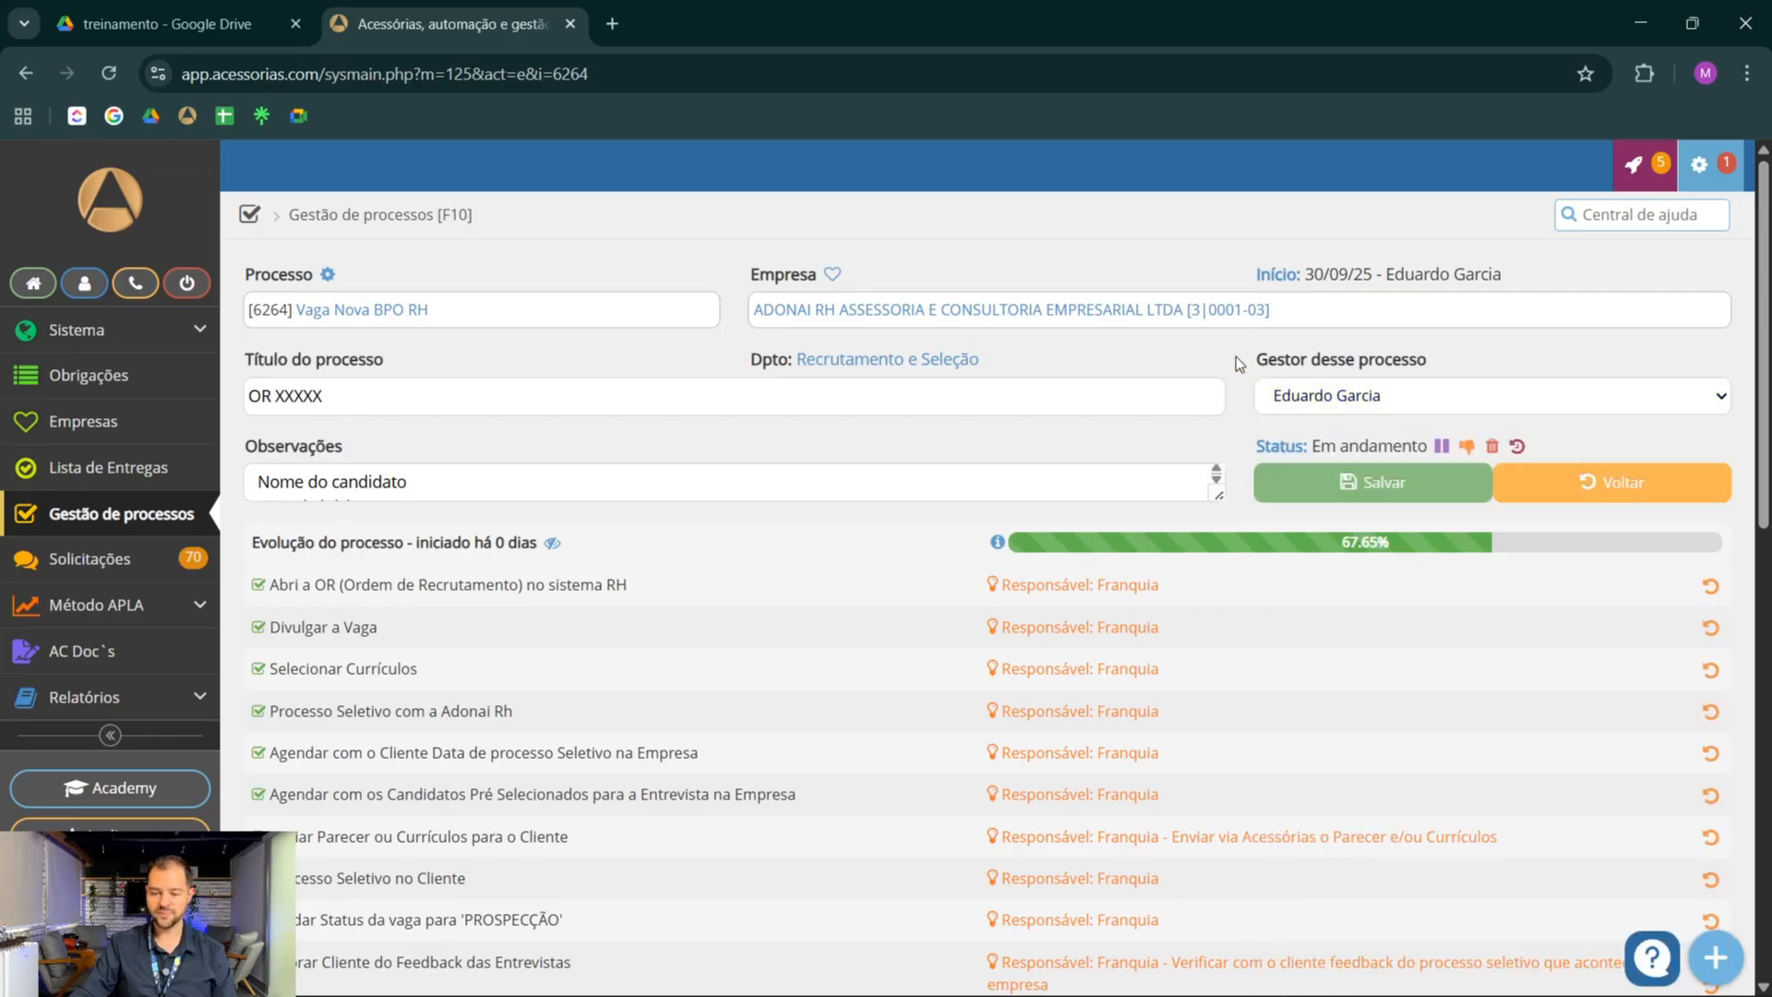
pyautogui.click(1370, 484)
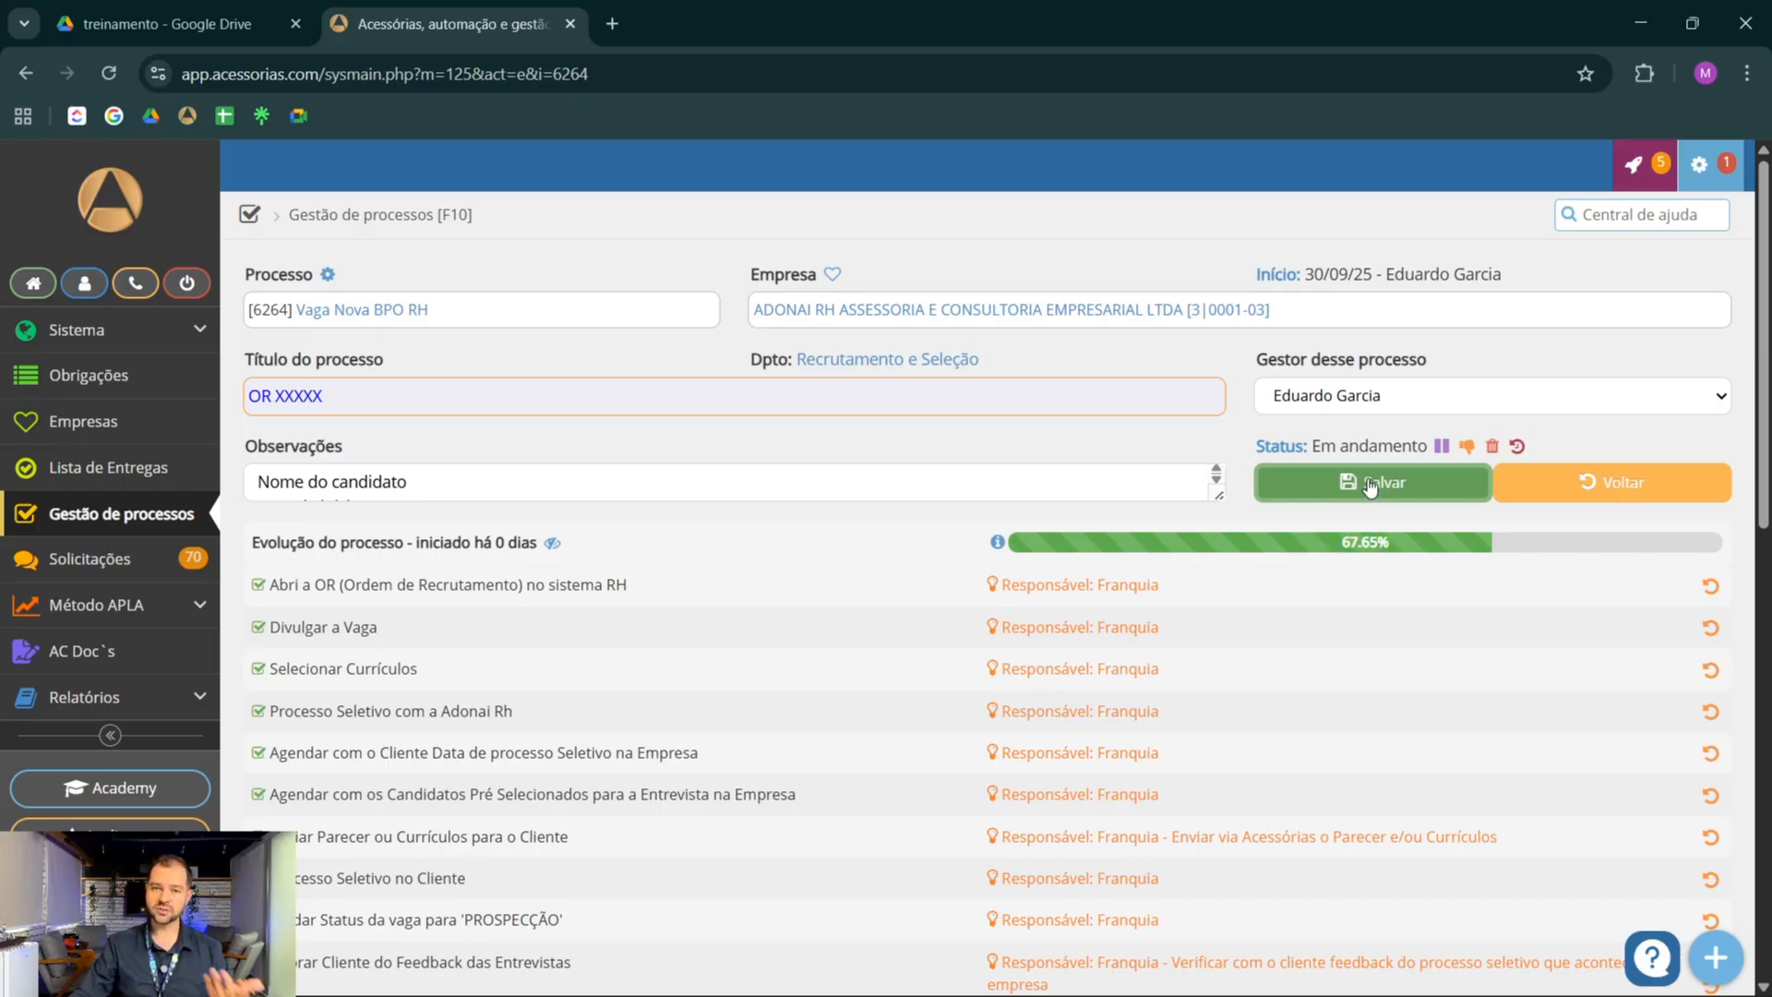
# Start a new Recrutamento e Seleção (CLT) process for the company ADONAI RH ASSESSORIA E CONSULTORIA EMPRESARIAL LTDA
pyautogui.click(104, 526)
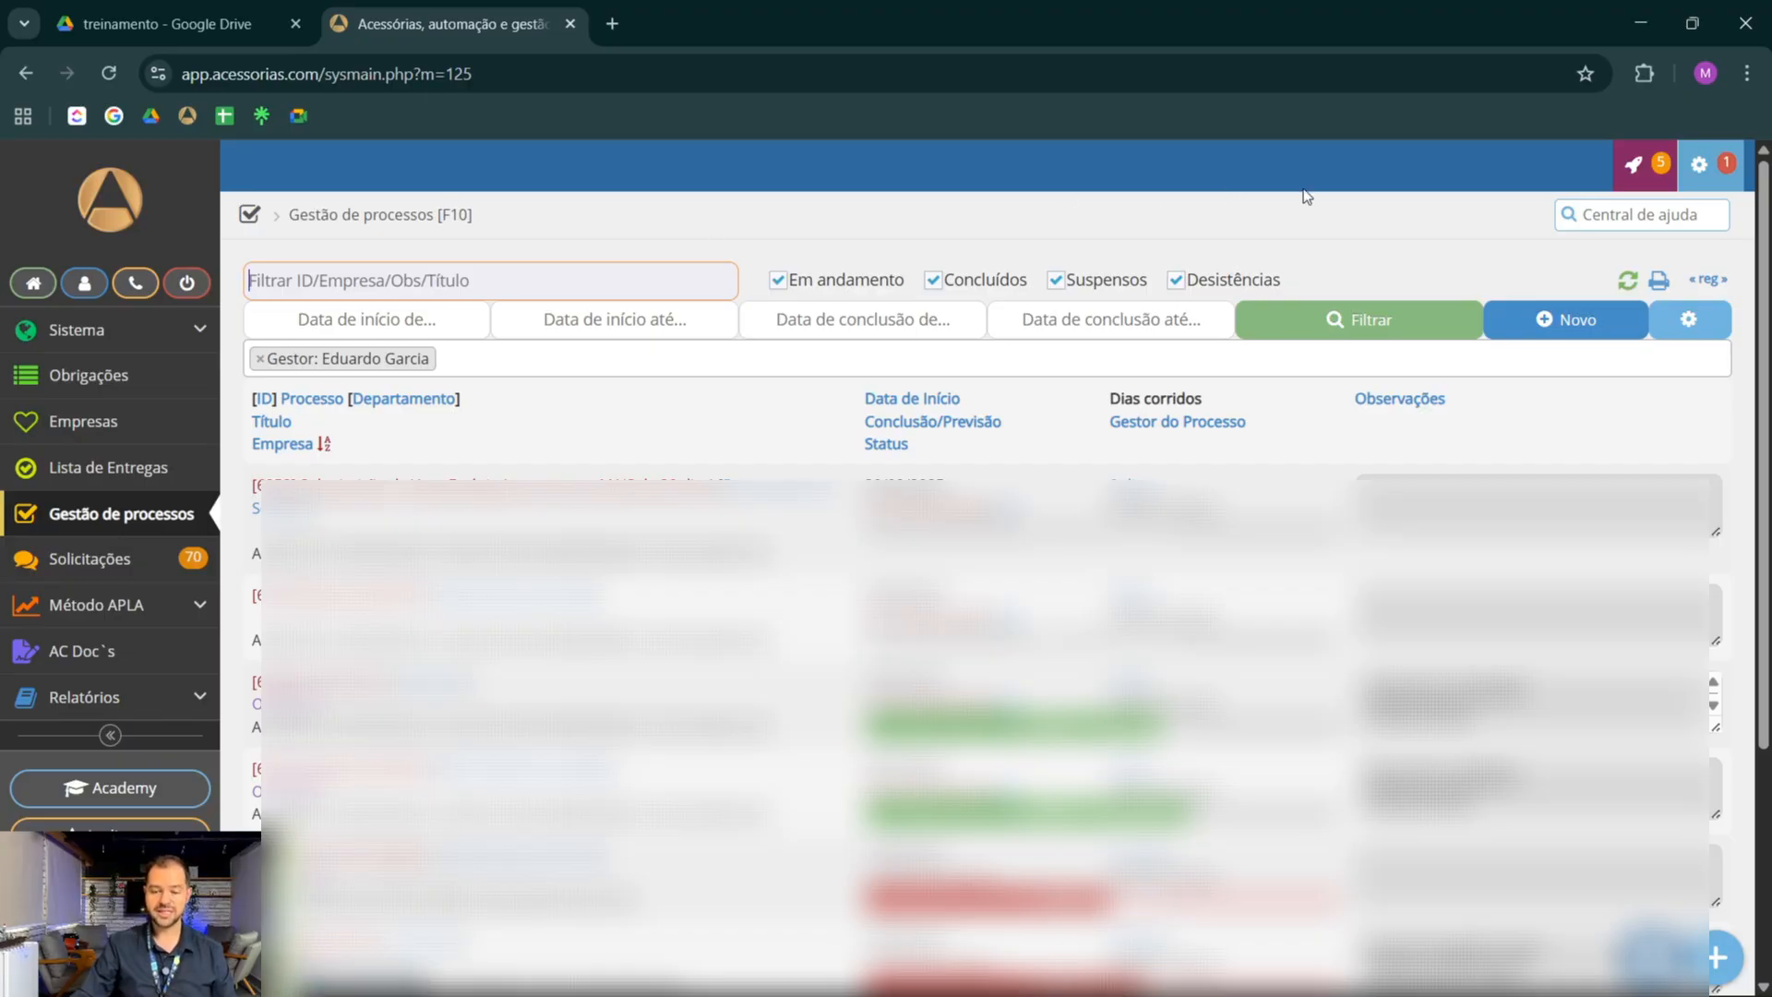
pyautogui.click(1549, 321)
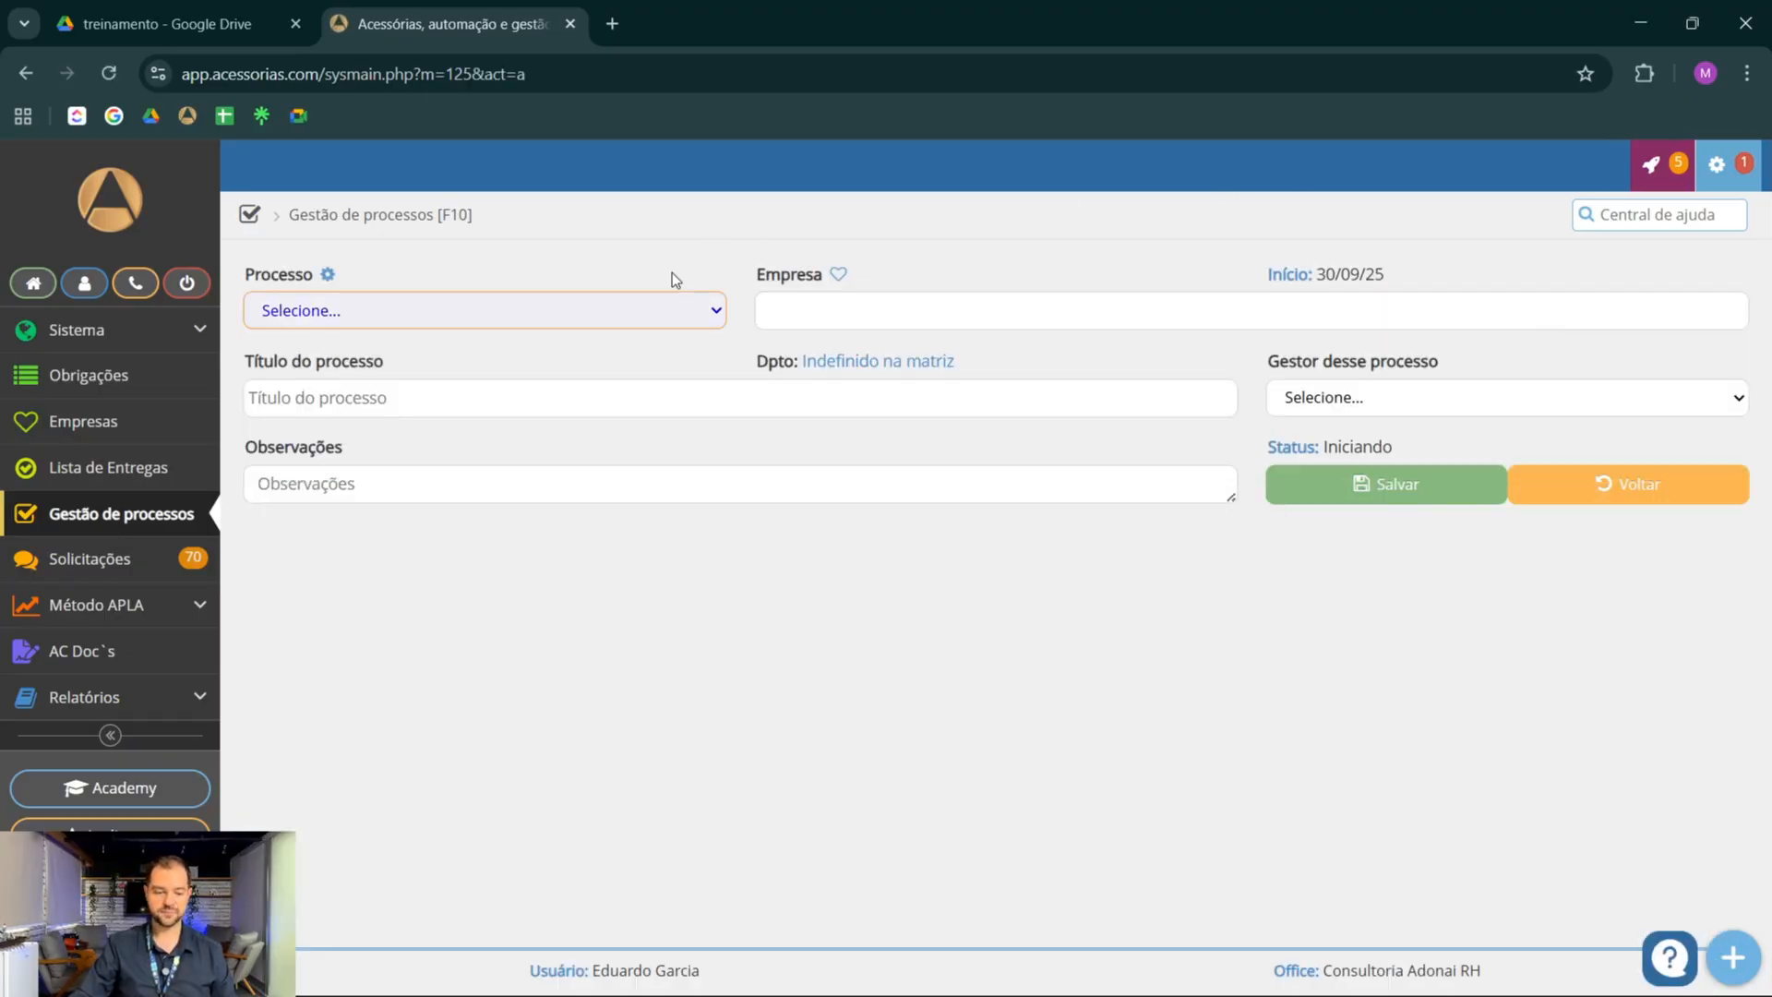
pyautogui.click(545, 310)
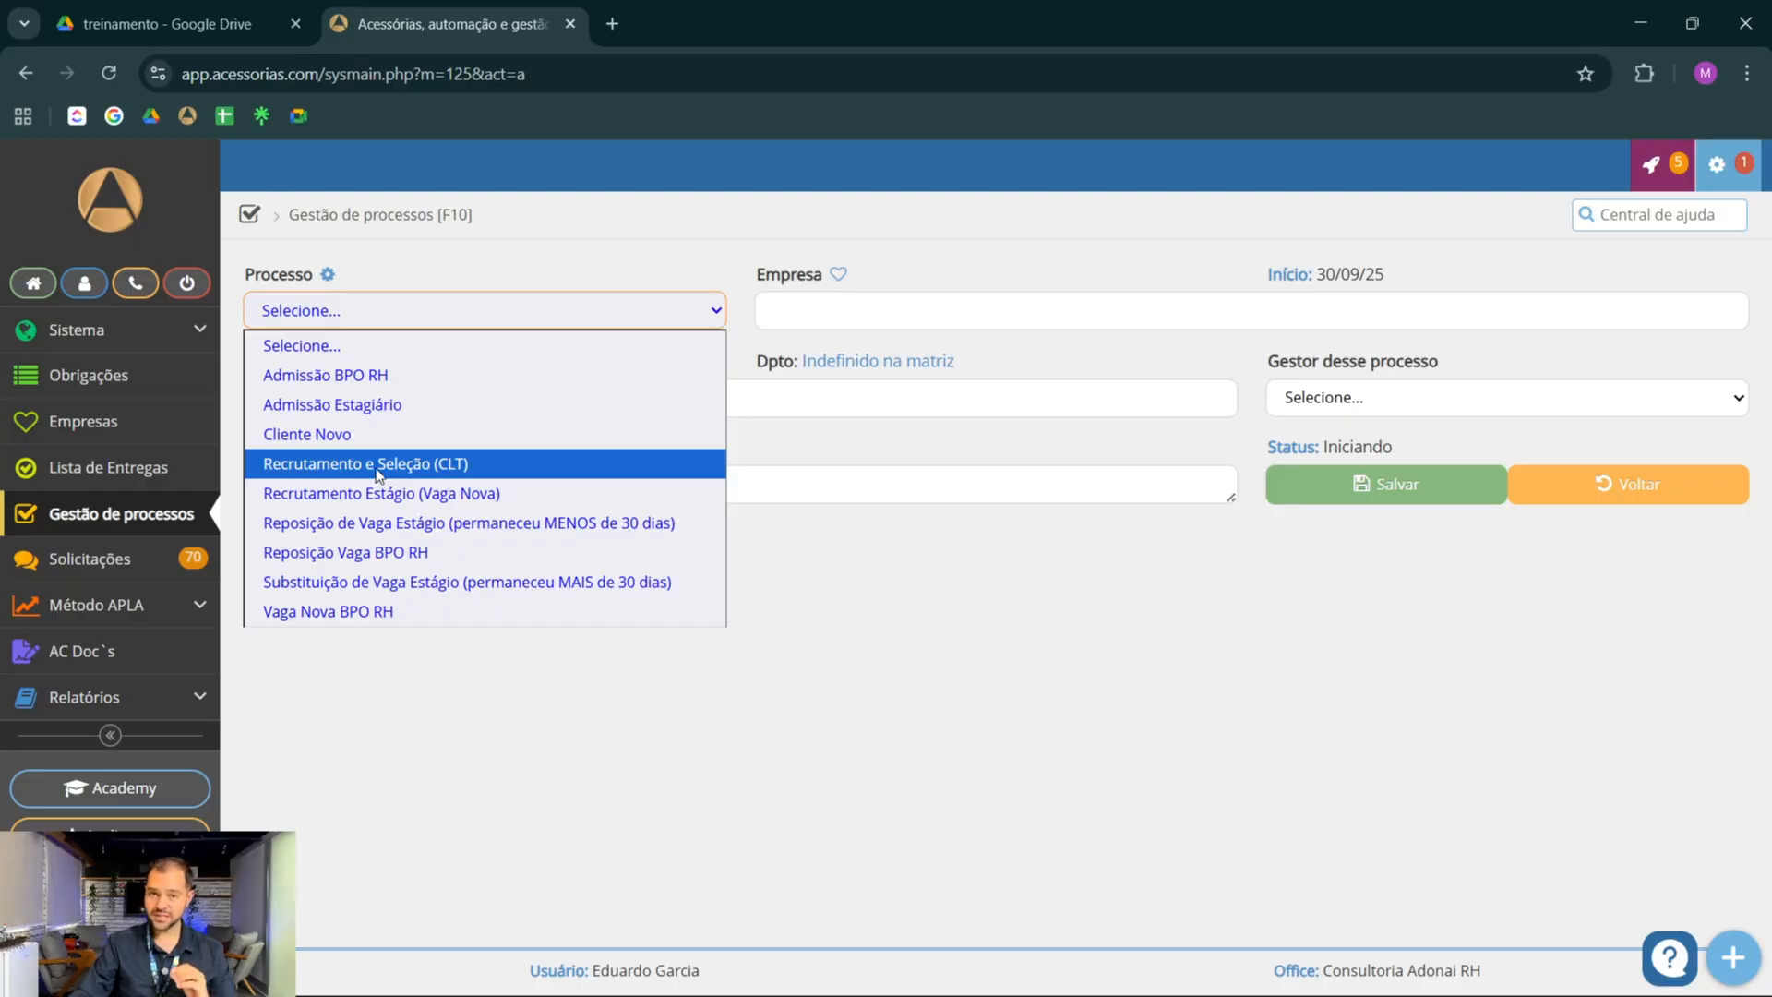
pyautogui.click(378, 463)
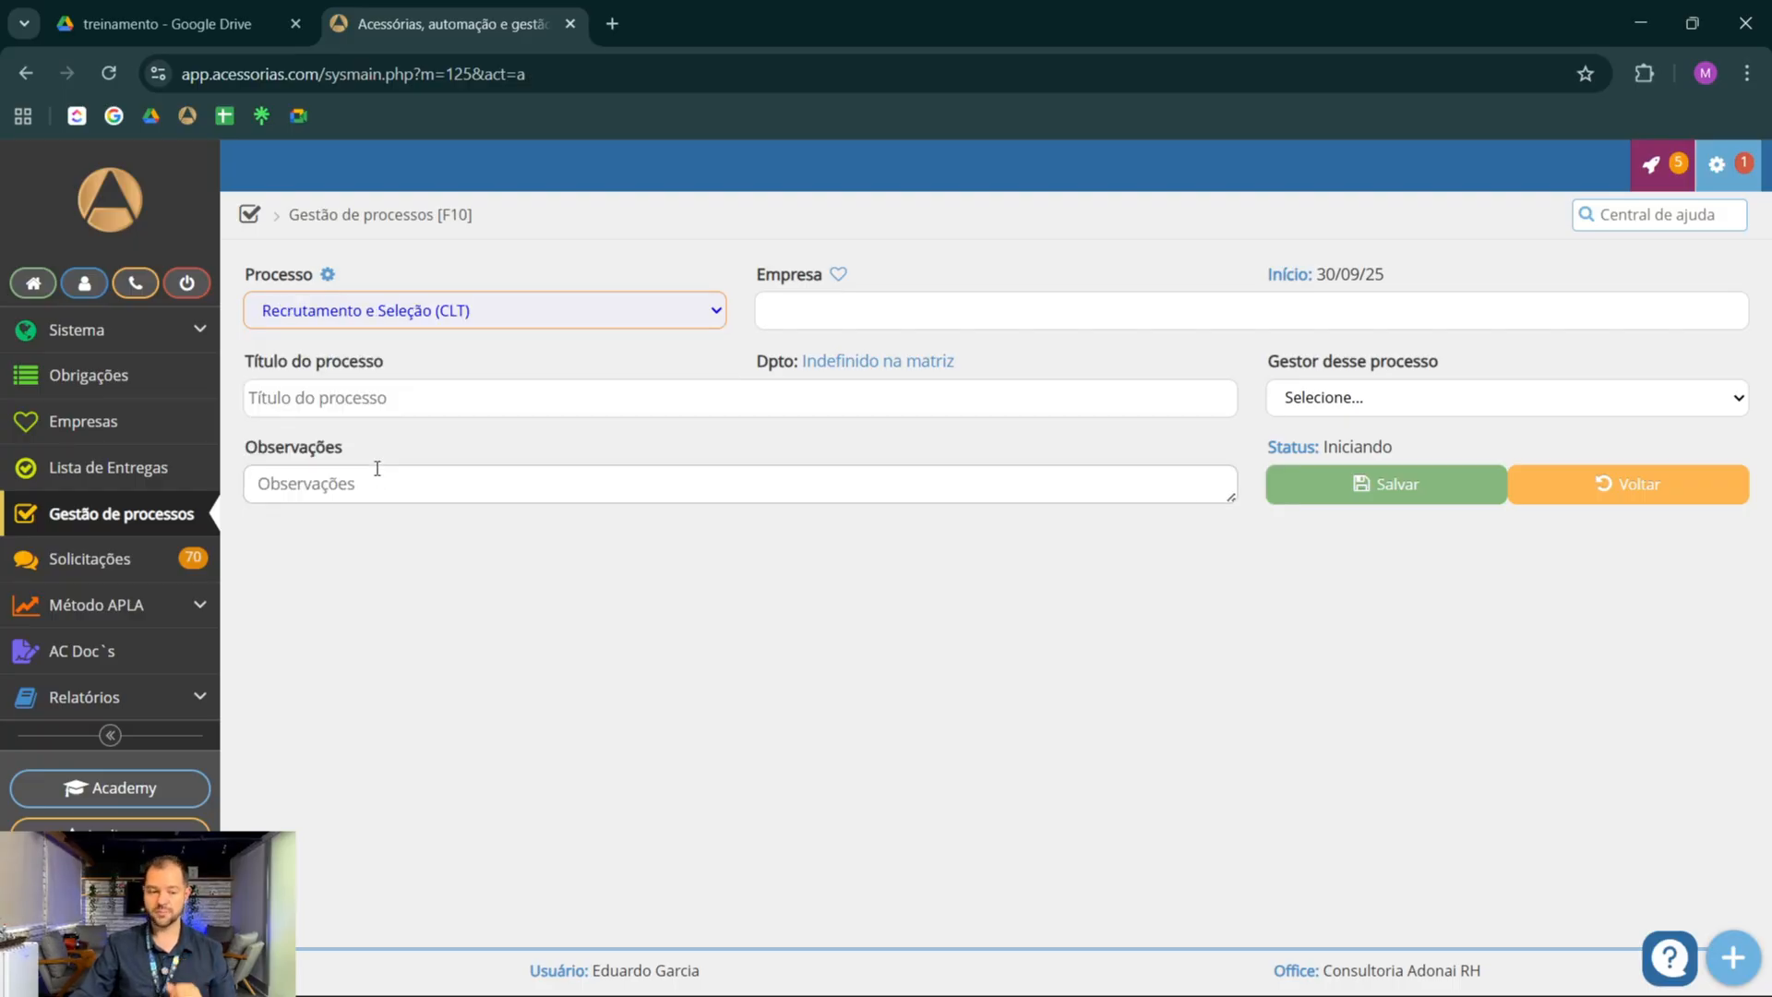
pyautogui.click(888, 310)
pyautogui.write('adonai')
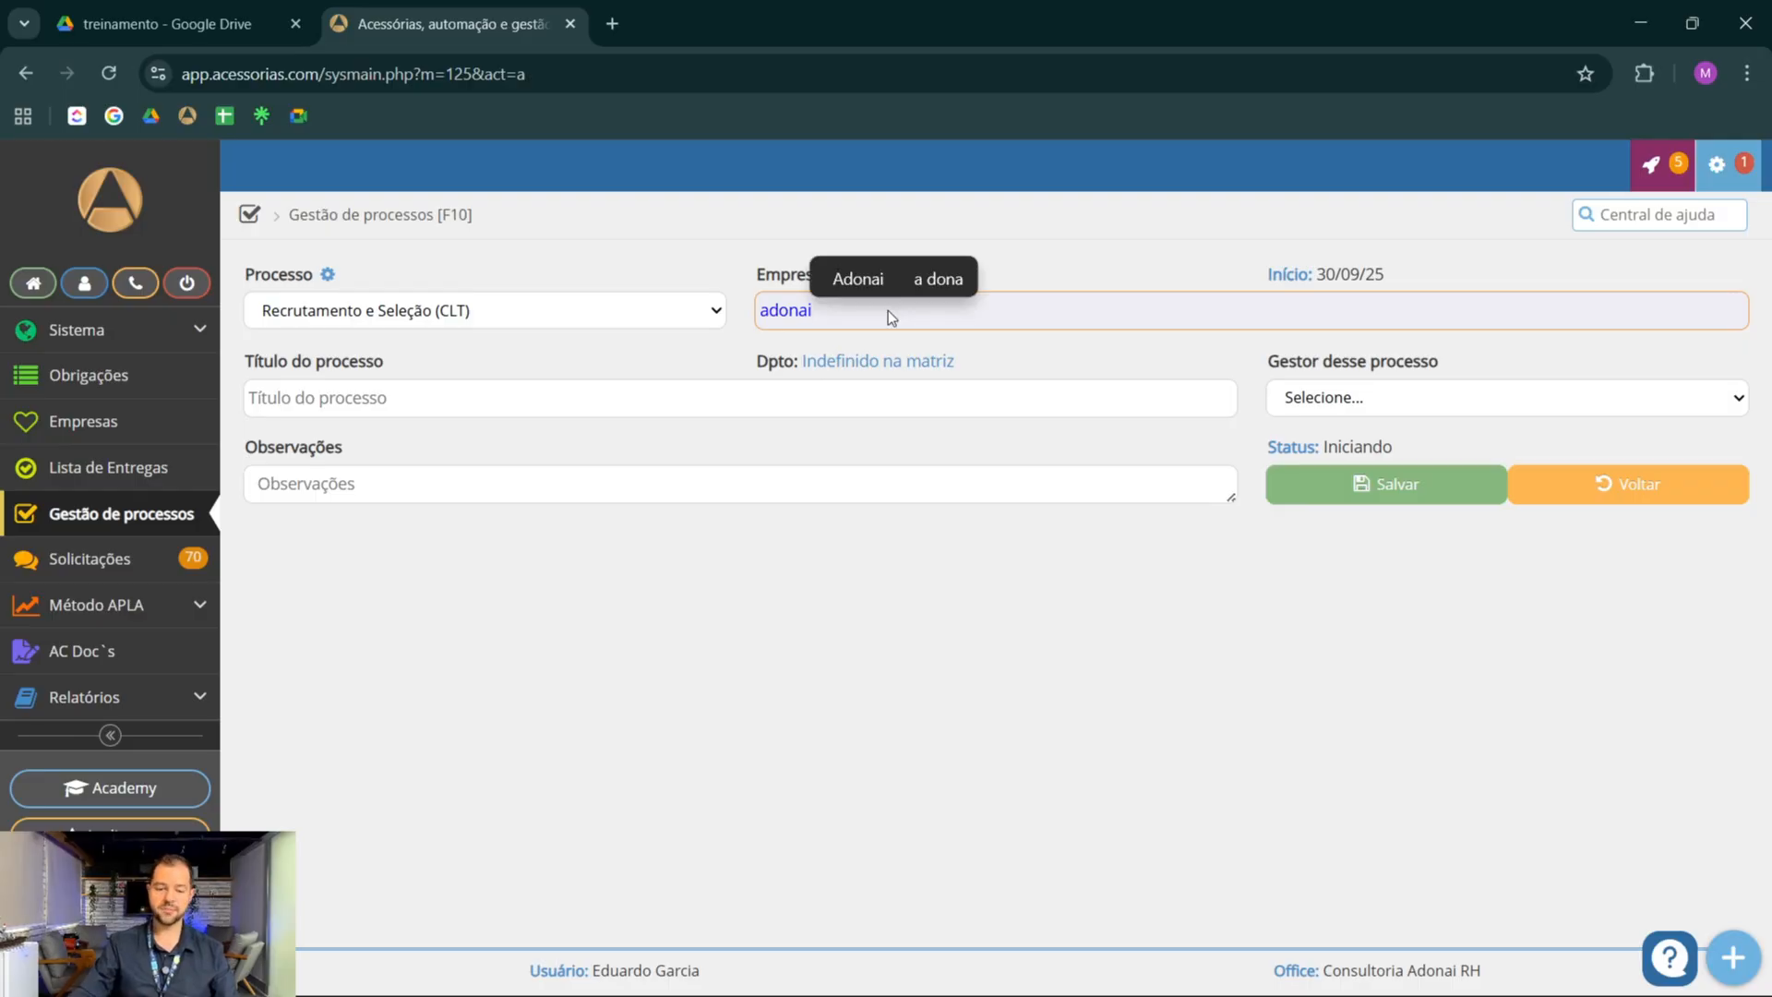
pyautogui.click(934, 336)
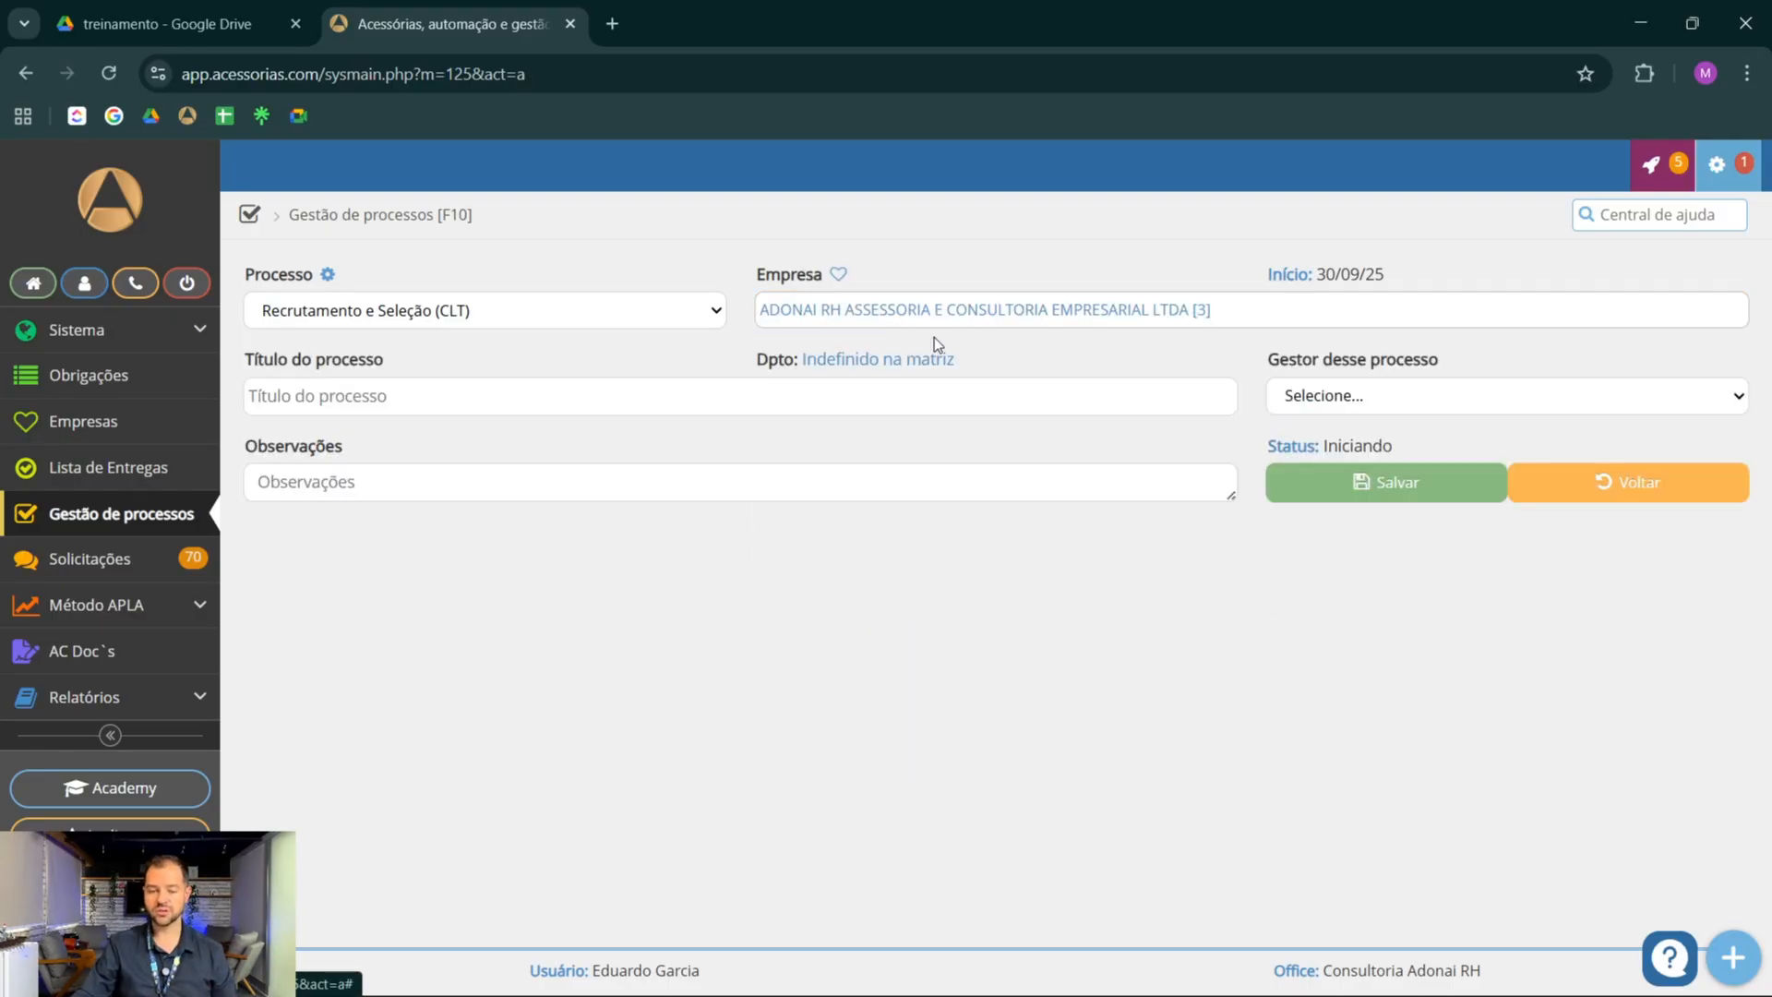
# Title the process OR XXXXX and assign the logged-in user as its manager
pyautogui.click(409, 396)
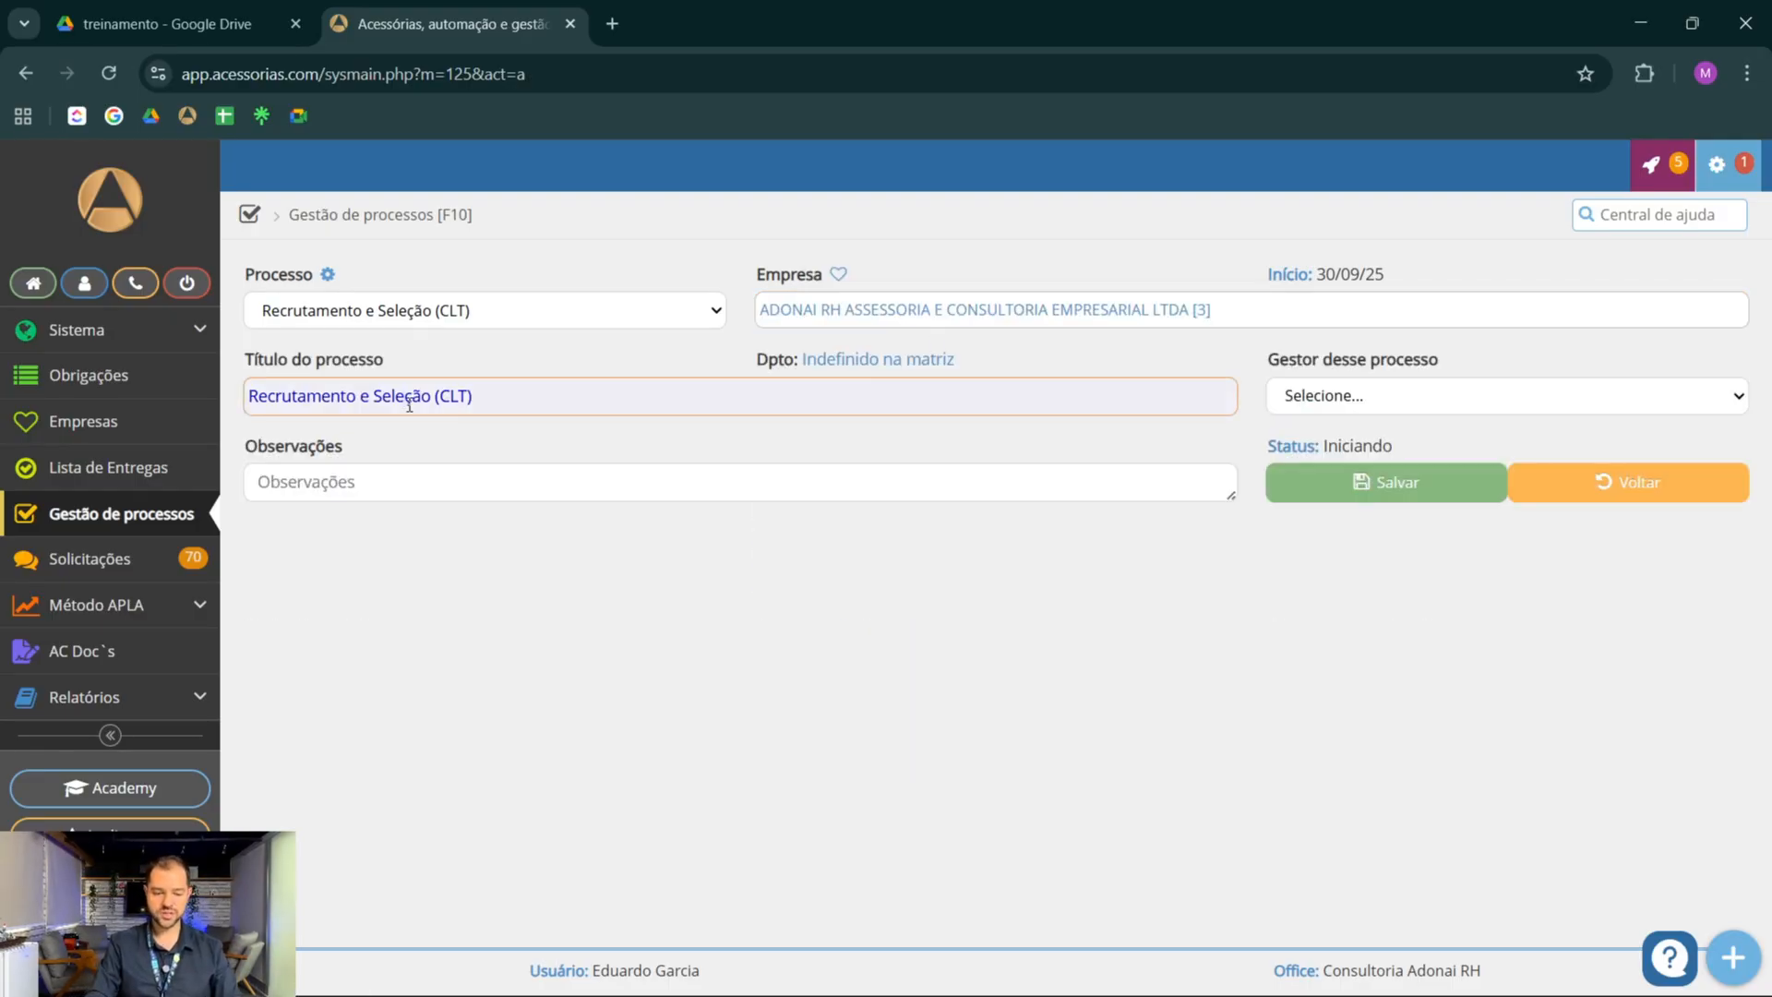
pyautogui.click(500, 394)
pyautogui.hotkey('ctrl', 'a')
pyautogui.press('BackSpace')
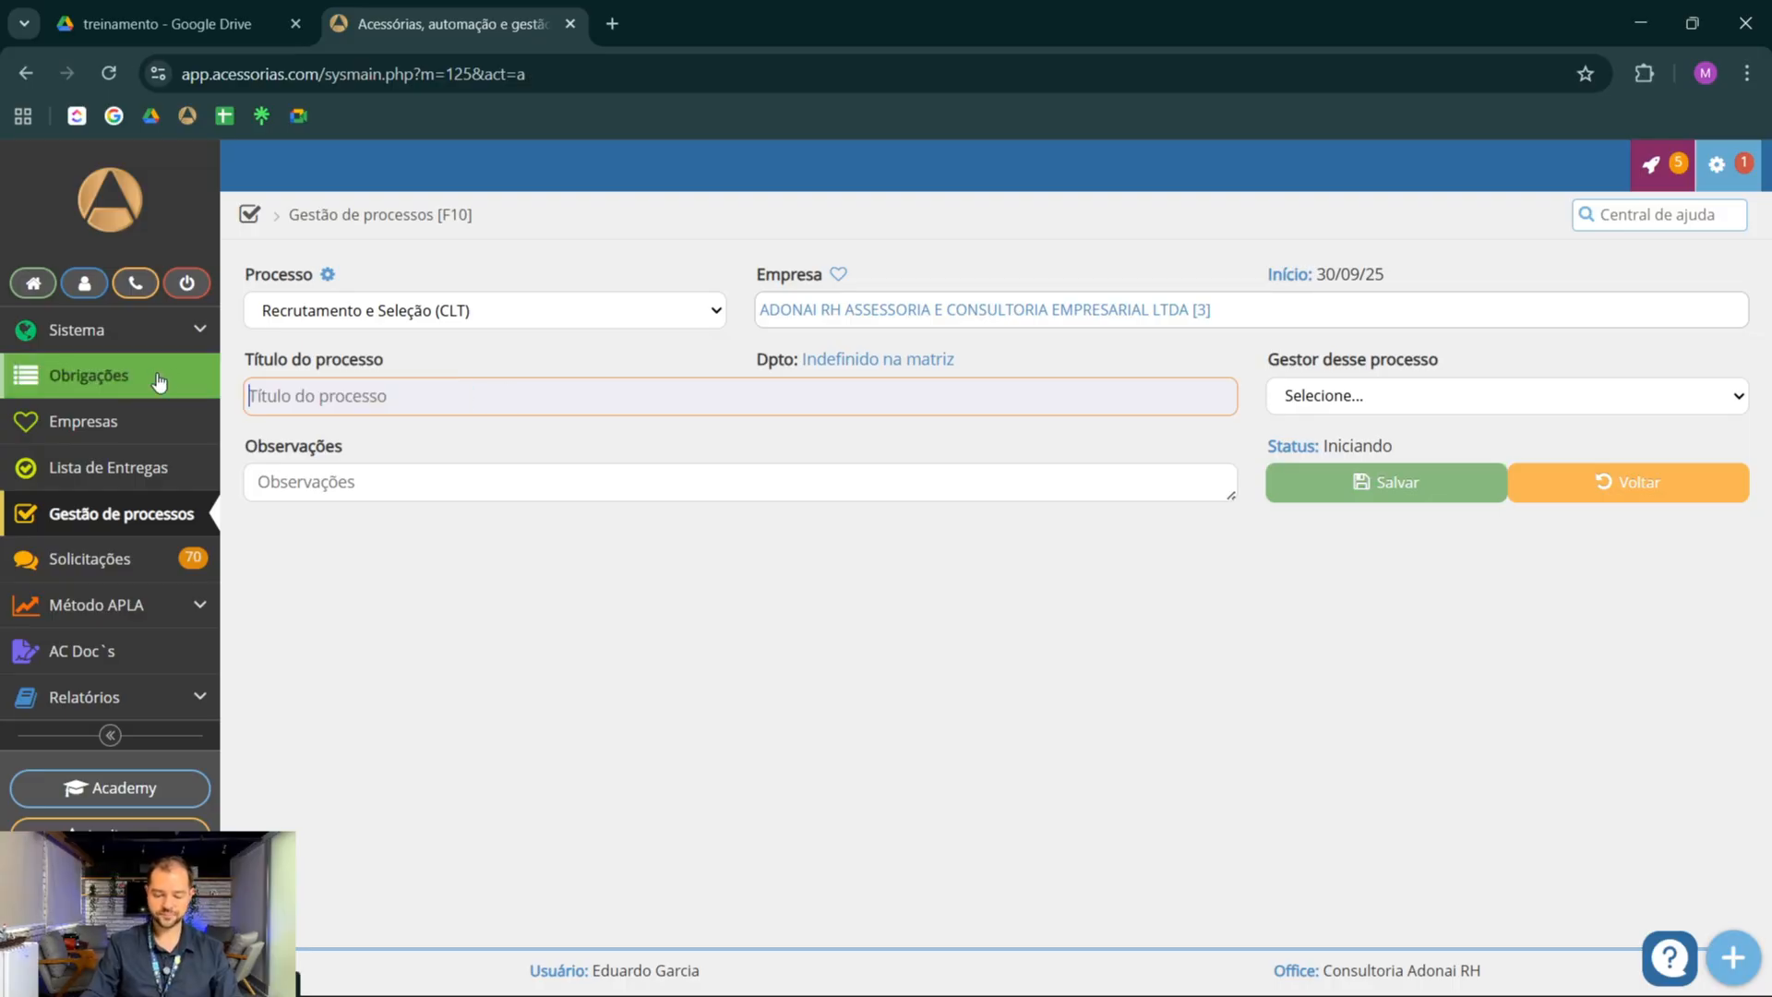
pyautogui.write('OR XXXXX')
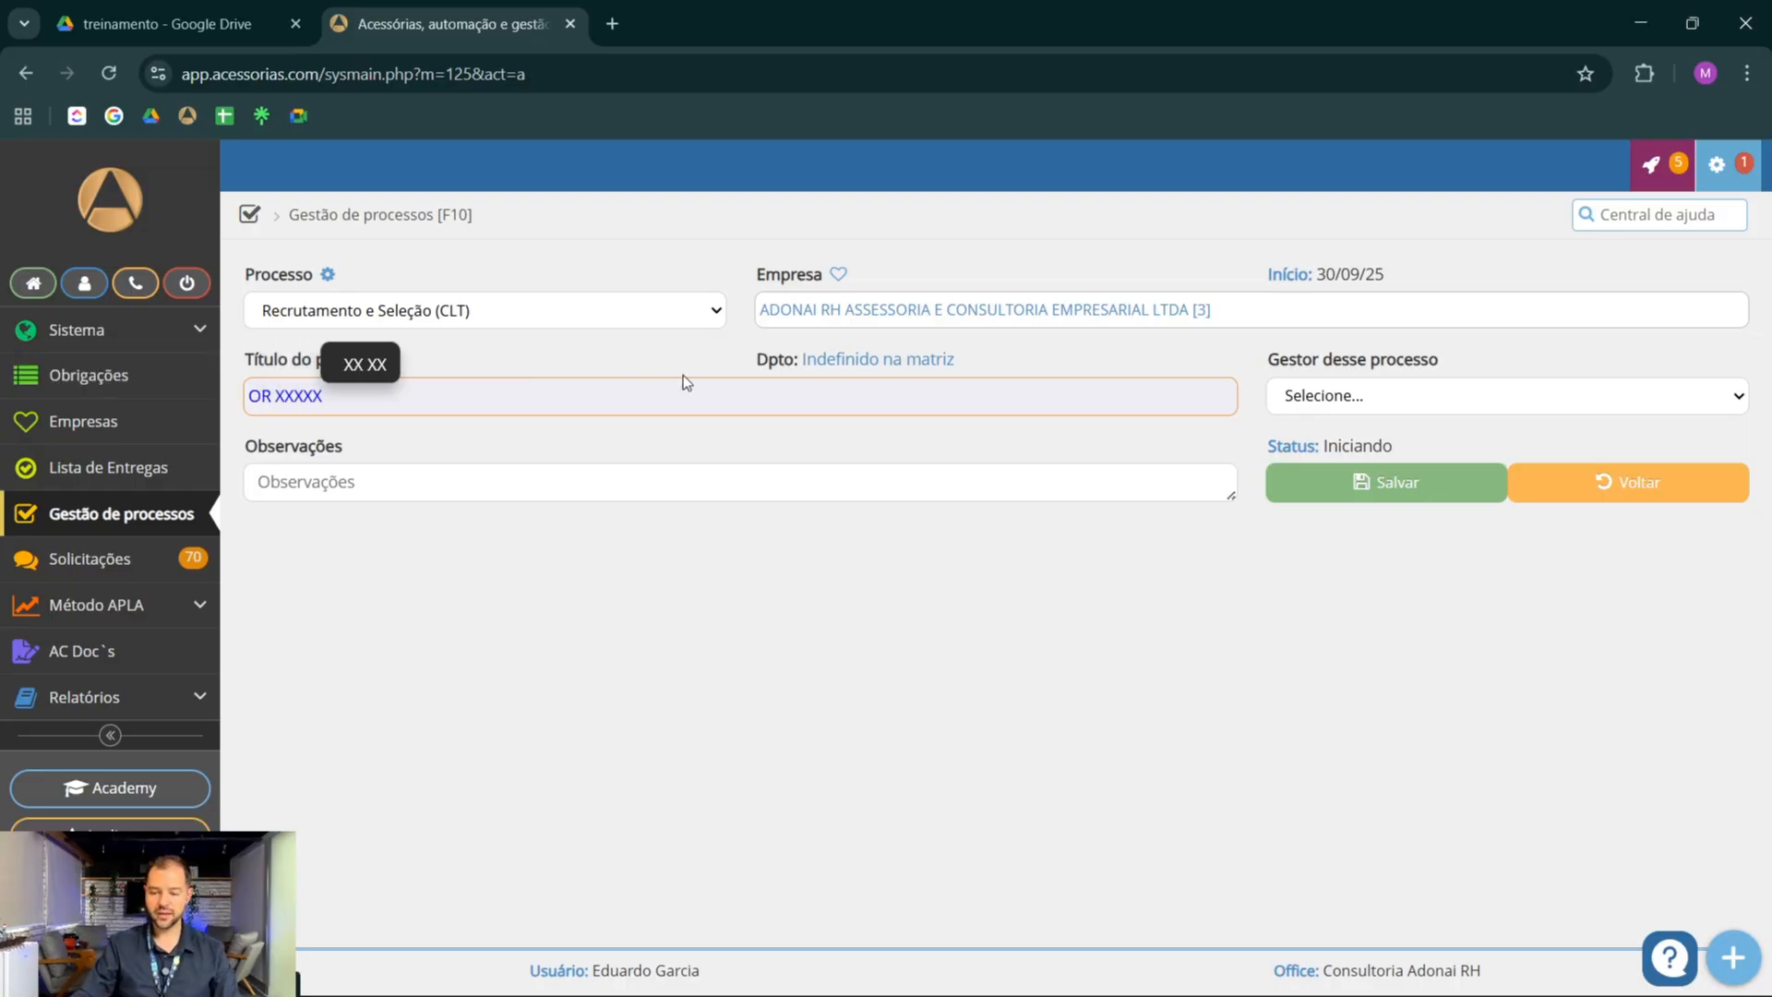
pyautogui.click(1331, 399)
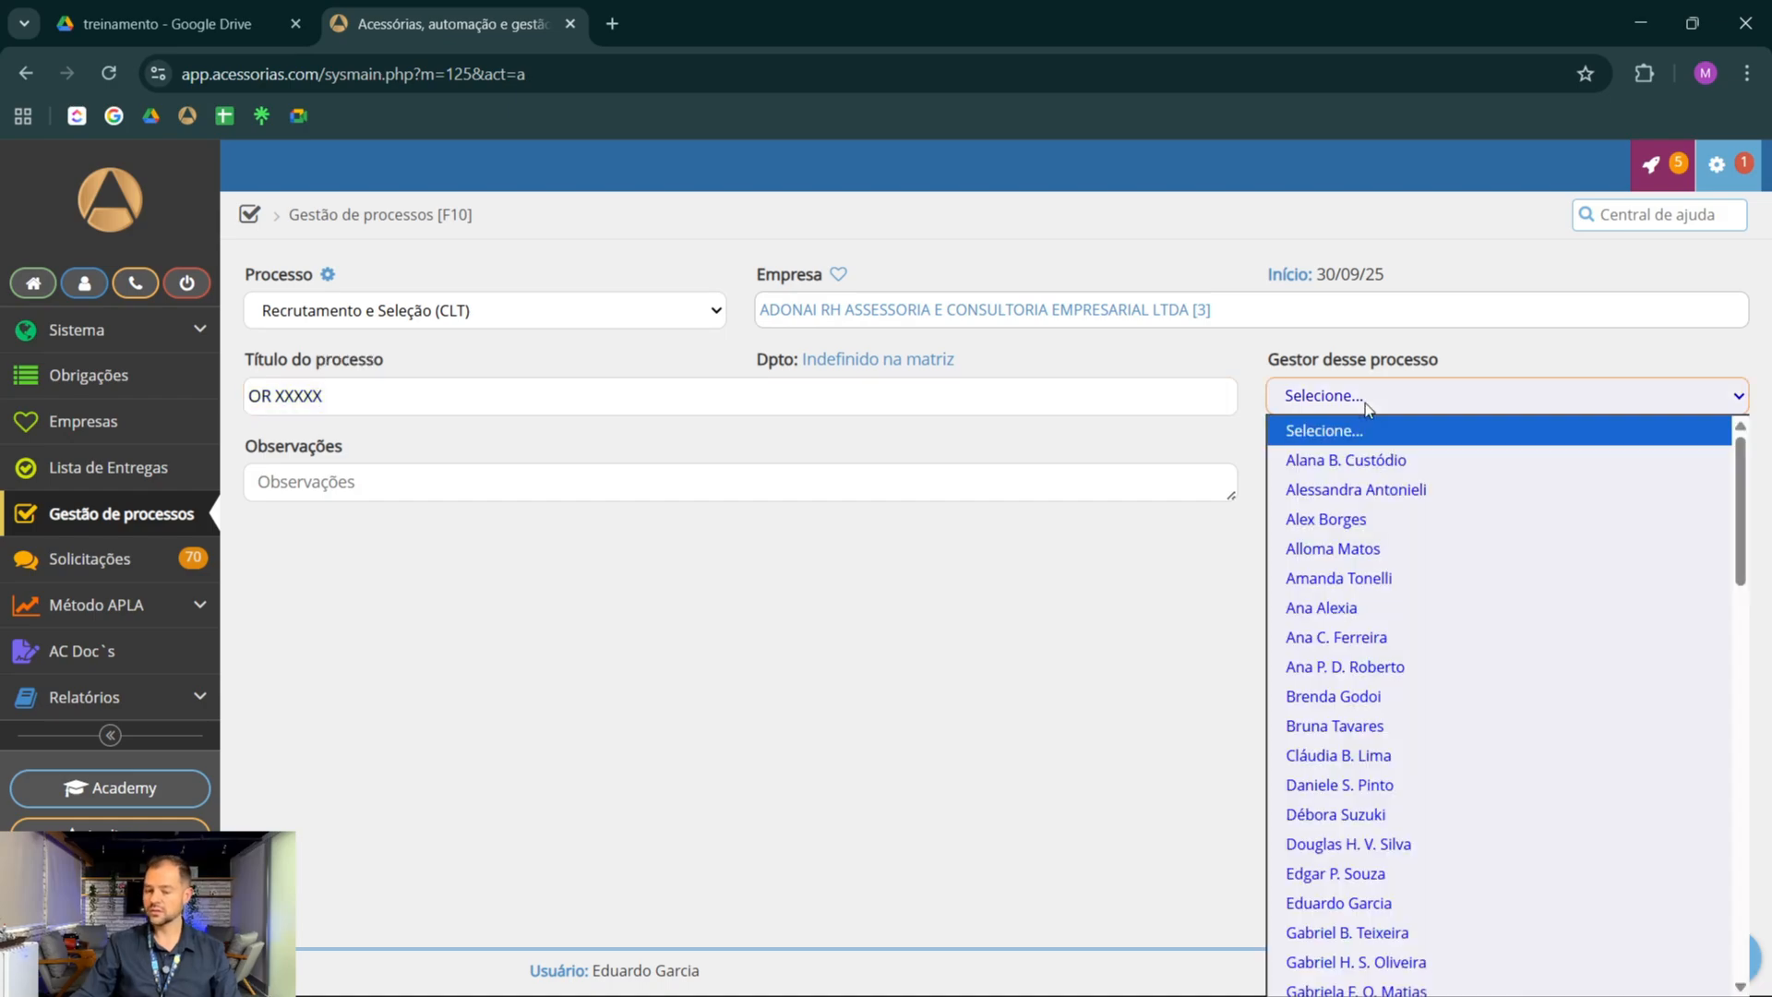
pyautogui.click(1426, 904)
# Enter Nome do candidato and Data de inicio on separate lines in the observations and save the new process
pyautogui.click(926, 480)
pyautogui.write('N')
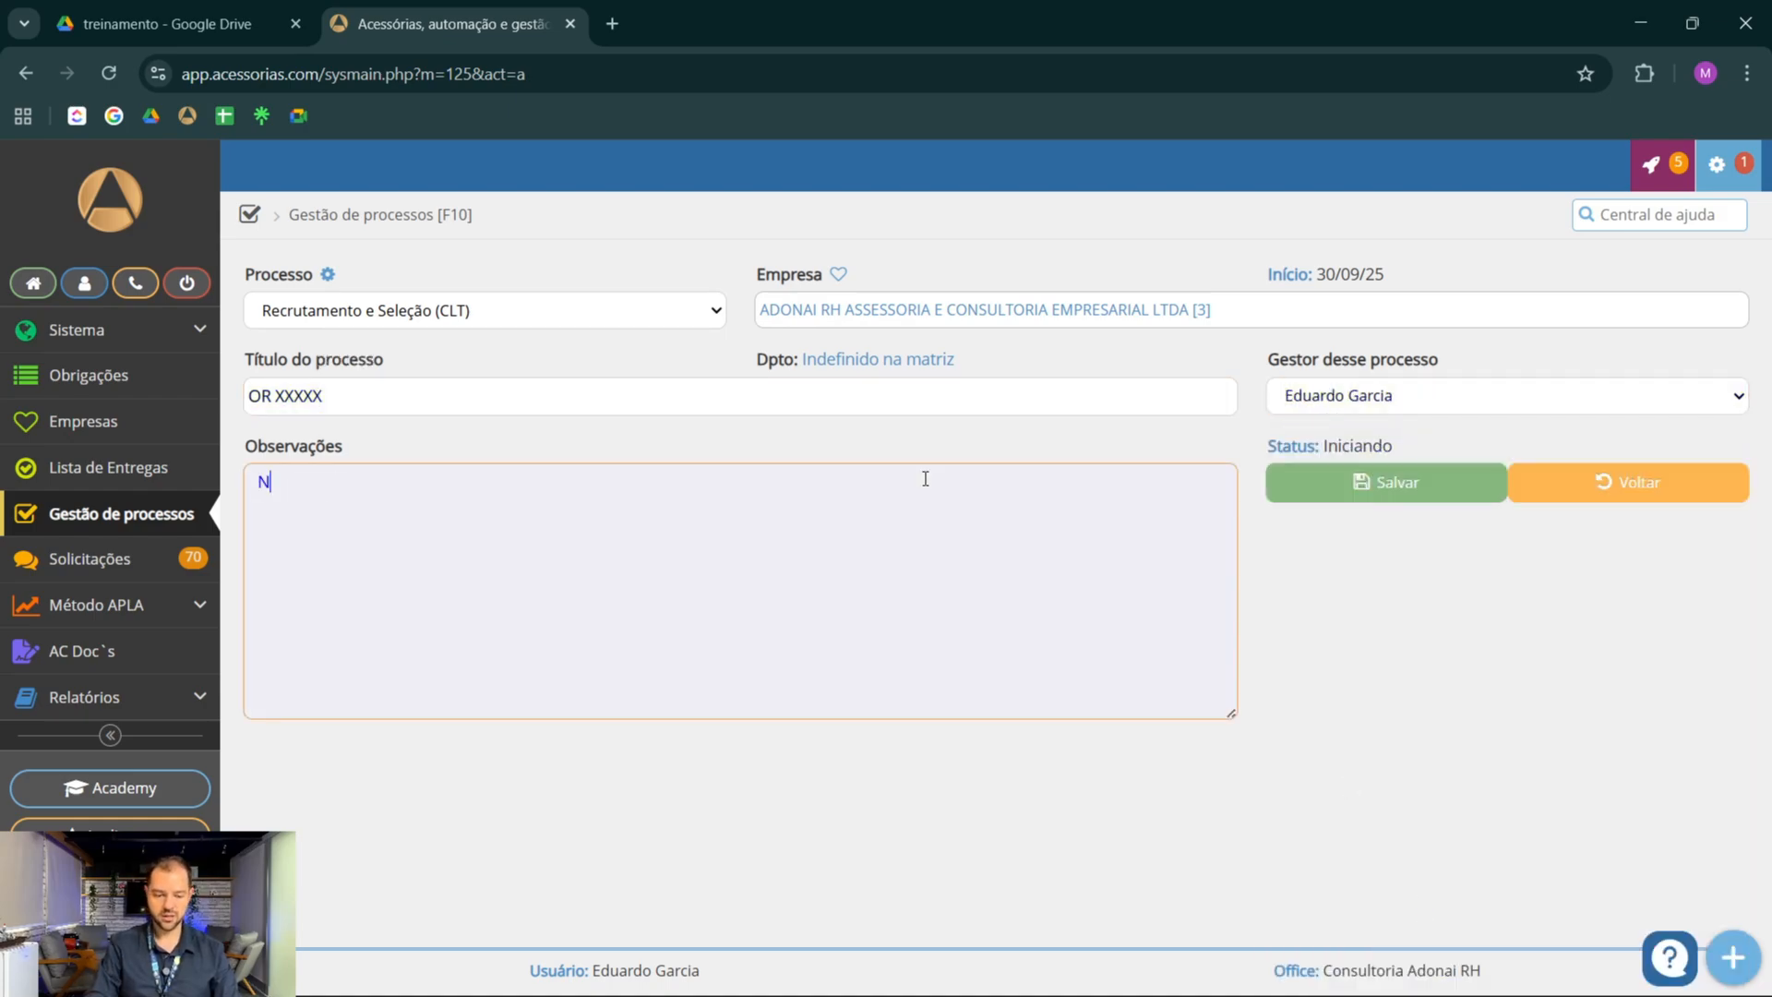
pyautogui.write('ome do candidato')
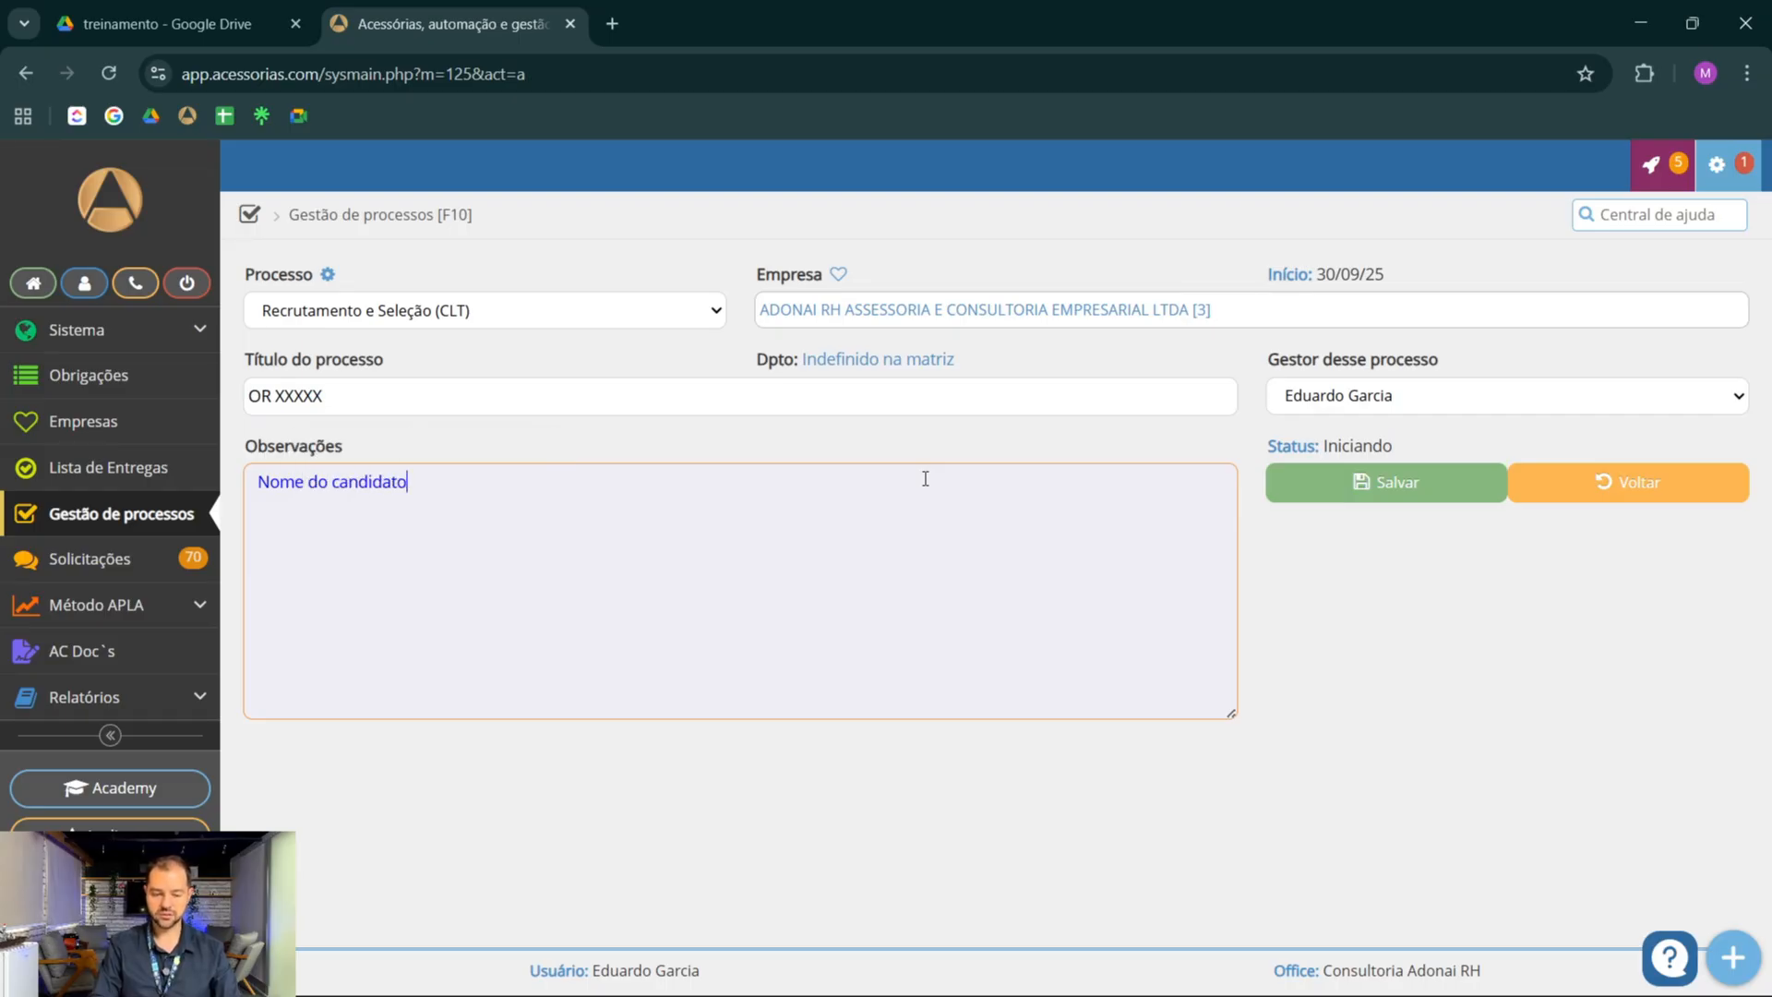
pyautogui.press('Return')
pyautogui.write('Data de inicio')
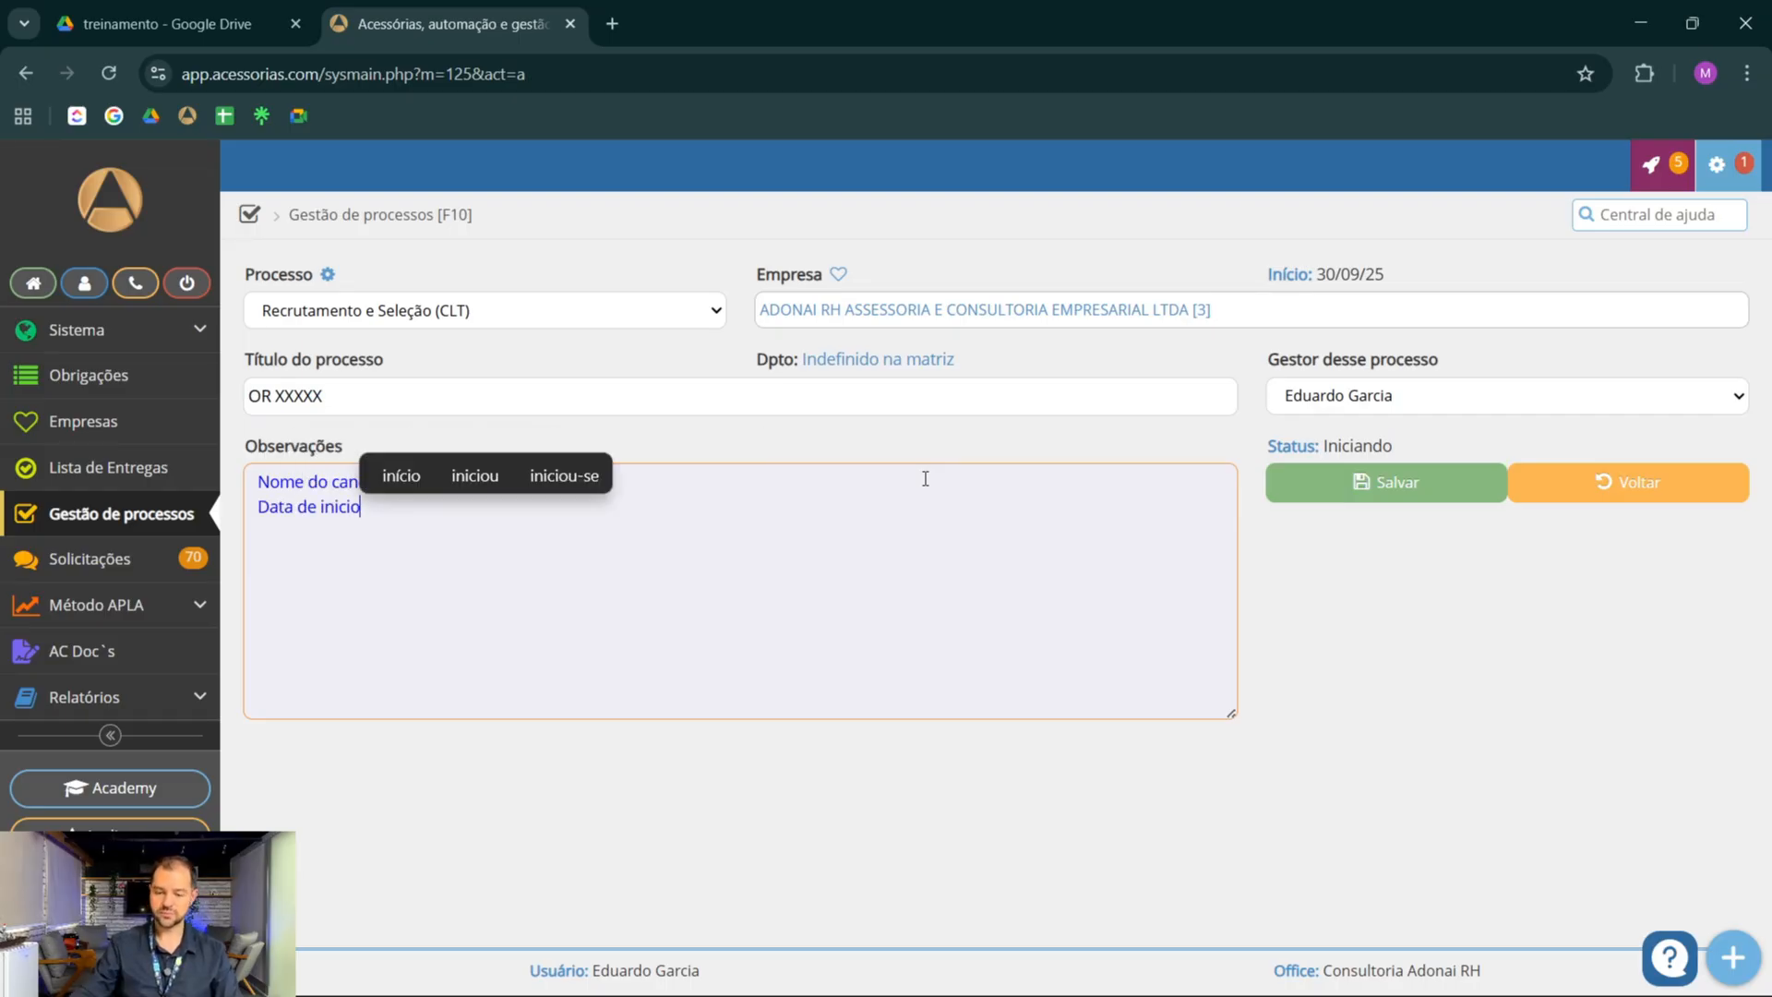
pyautogui.click(1356, 480)
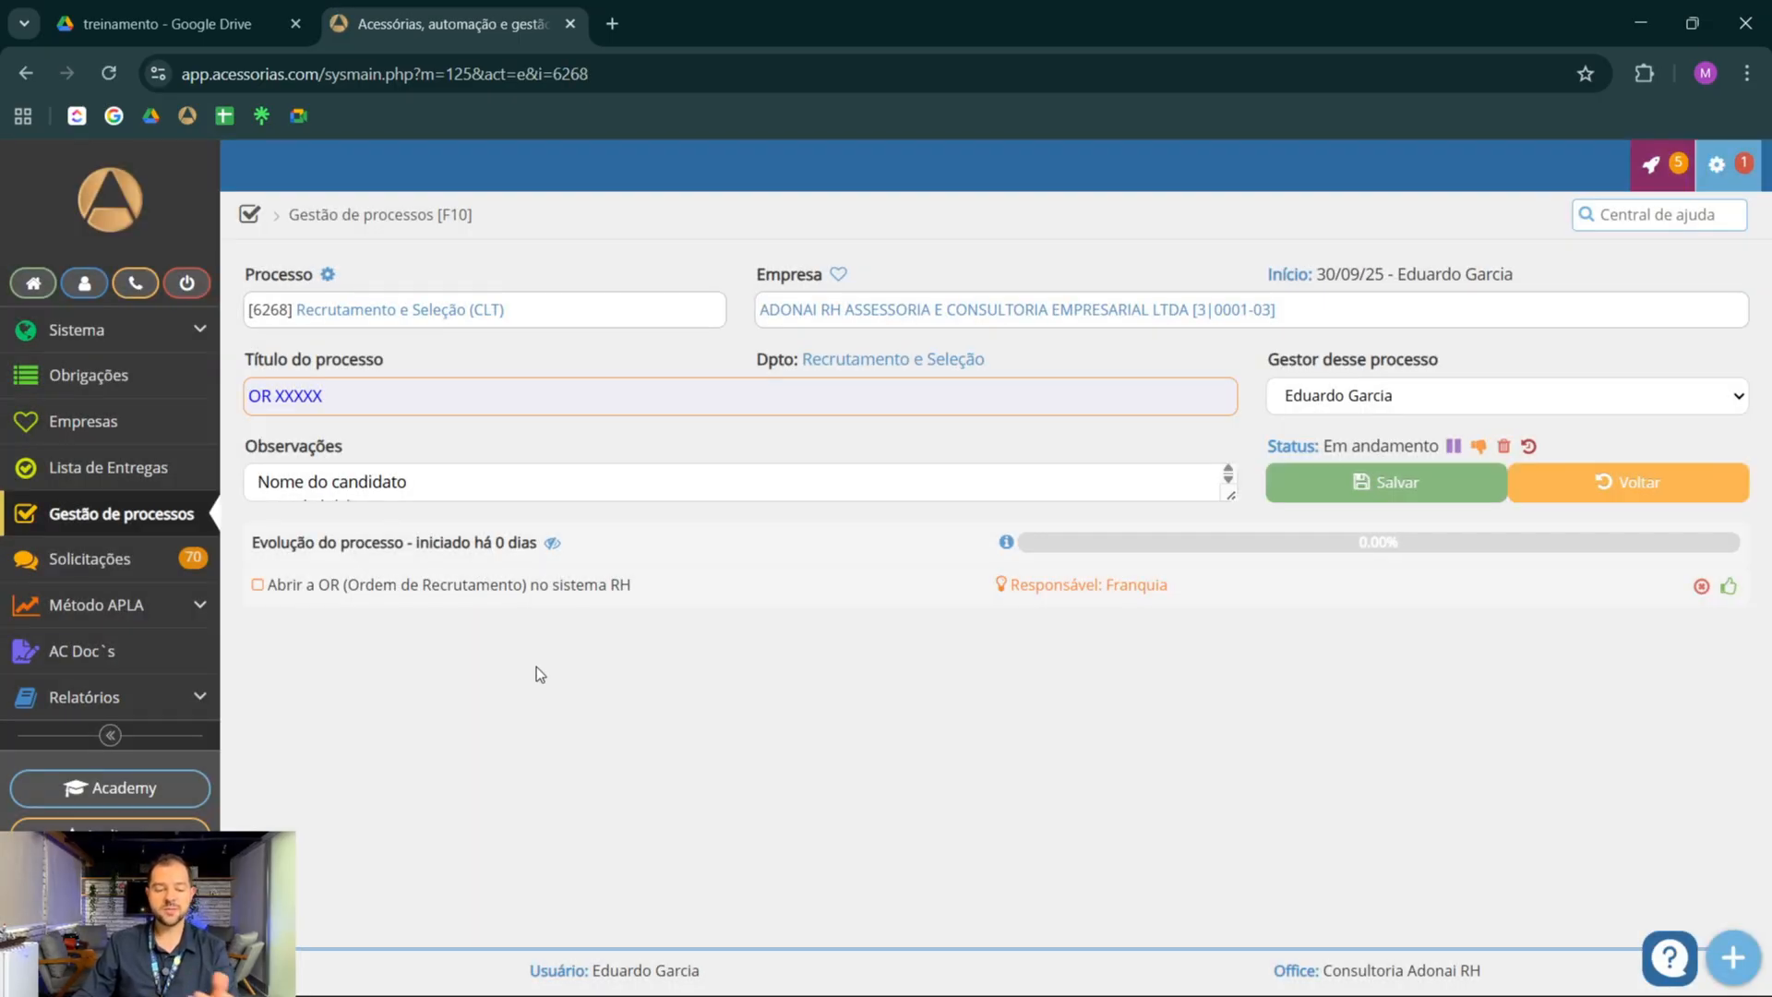
# Mark the tasks from Abrir a OR (Ordem de Recrutamento) no sistema RH through Processo Seletivo na Adonairh as OK
pyautogui.click(1728, 586)
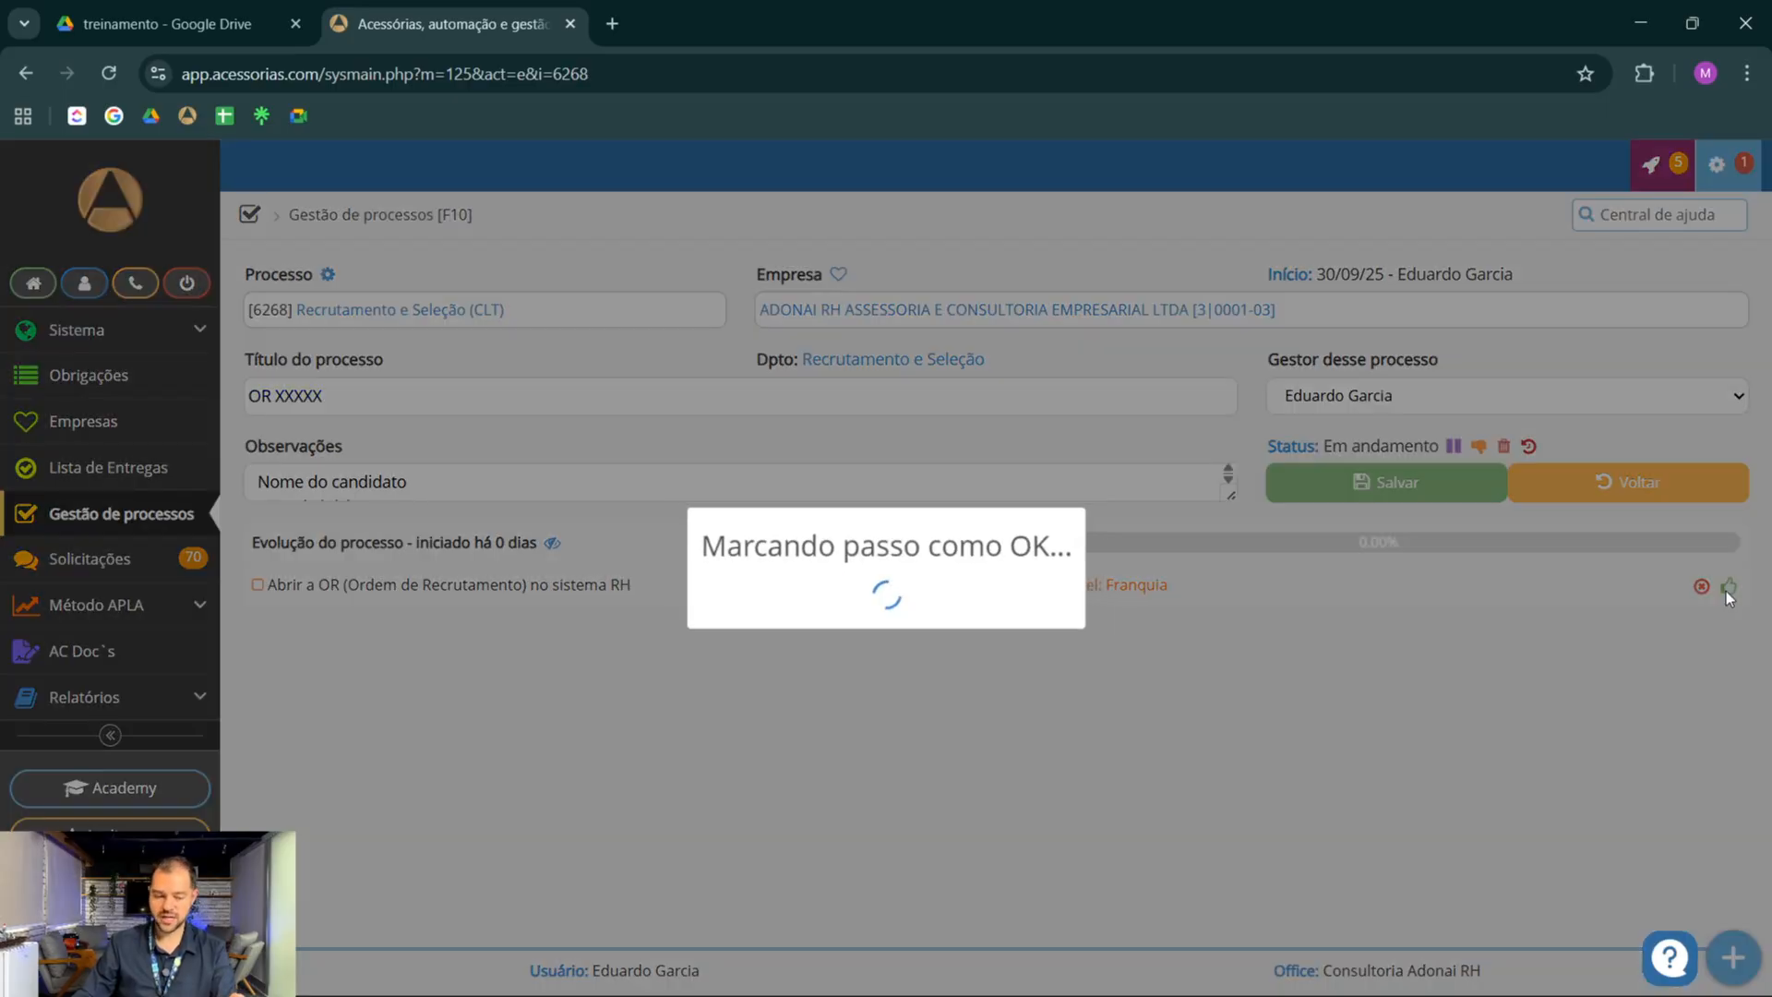
pyautogui.click(1730, 631)
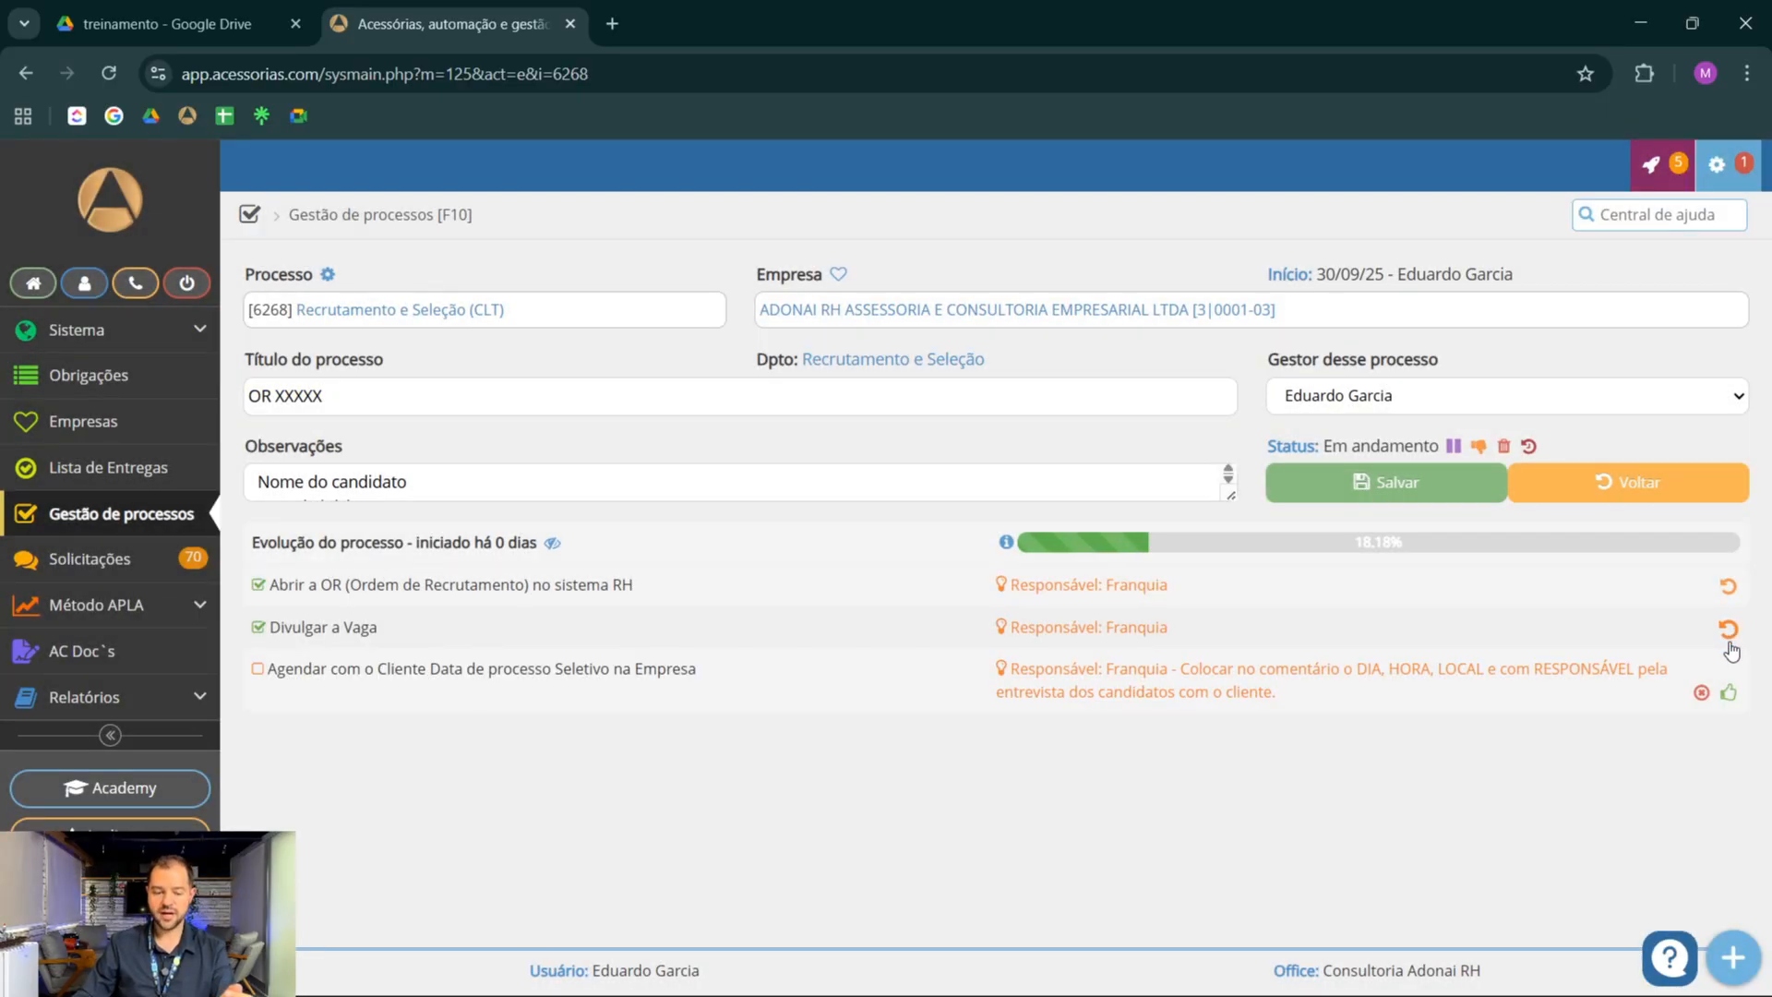
pyautogui.click(1730, 694)
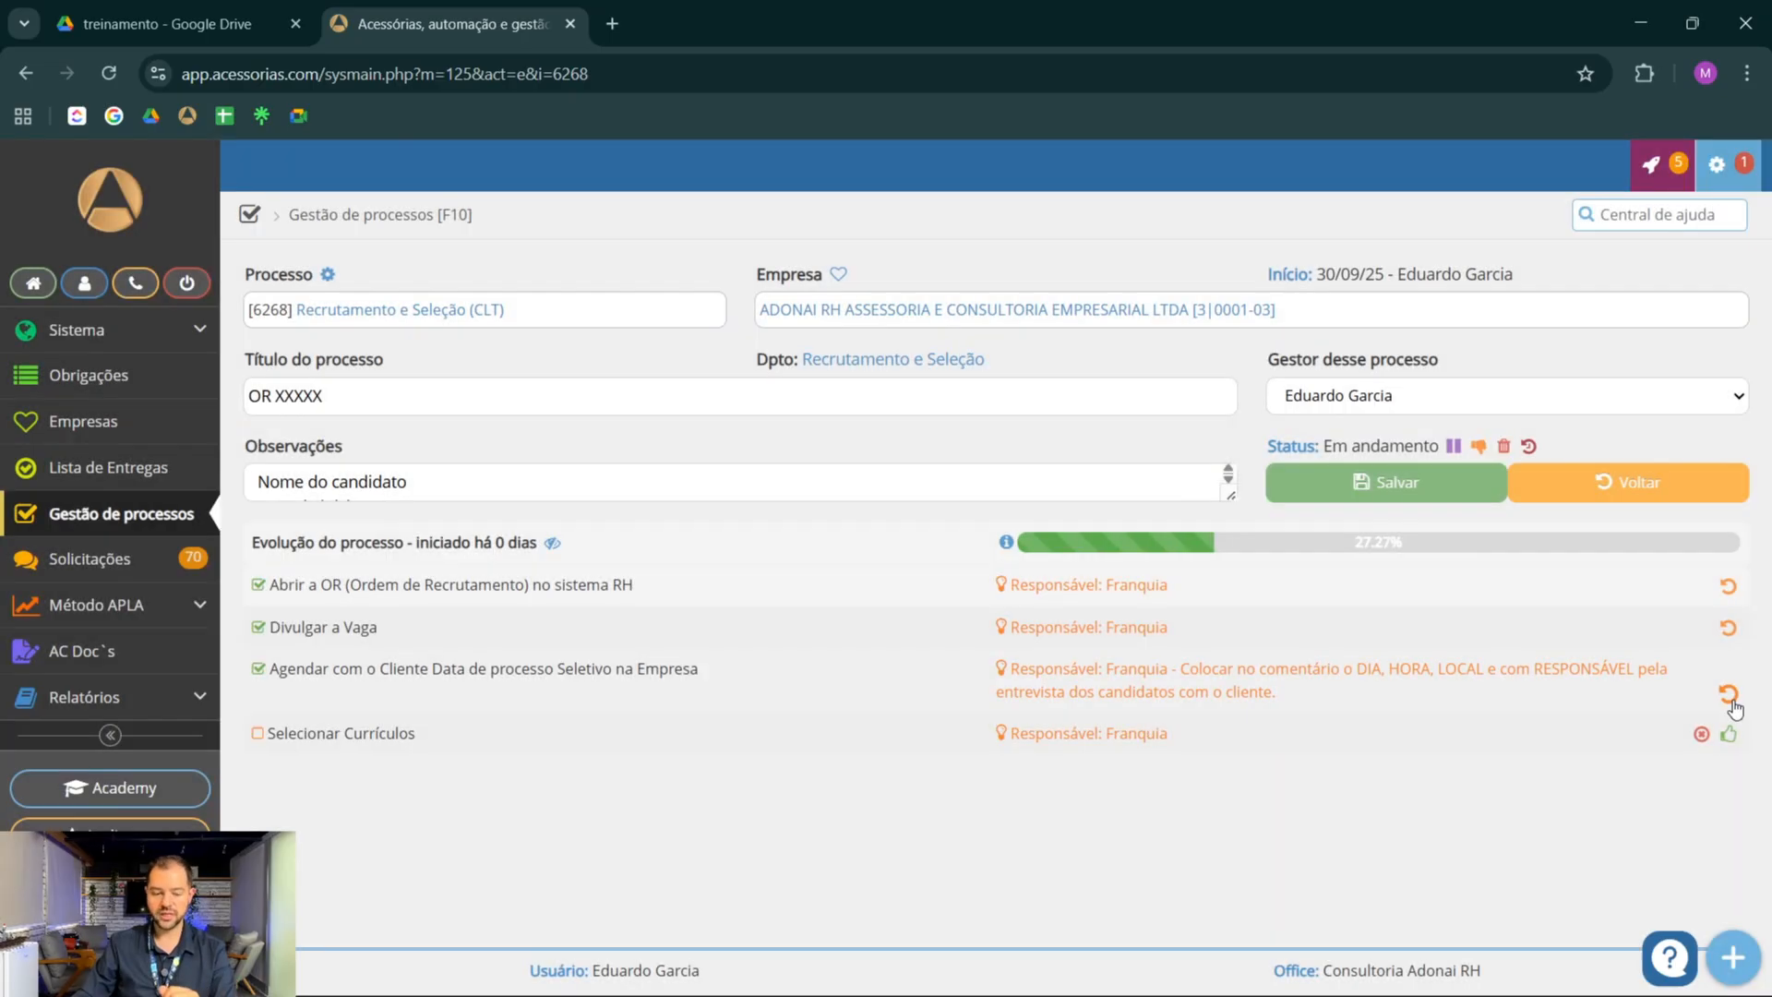
pyautogui.click(1730, 736)
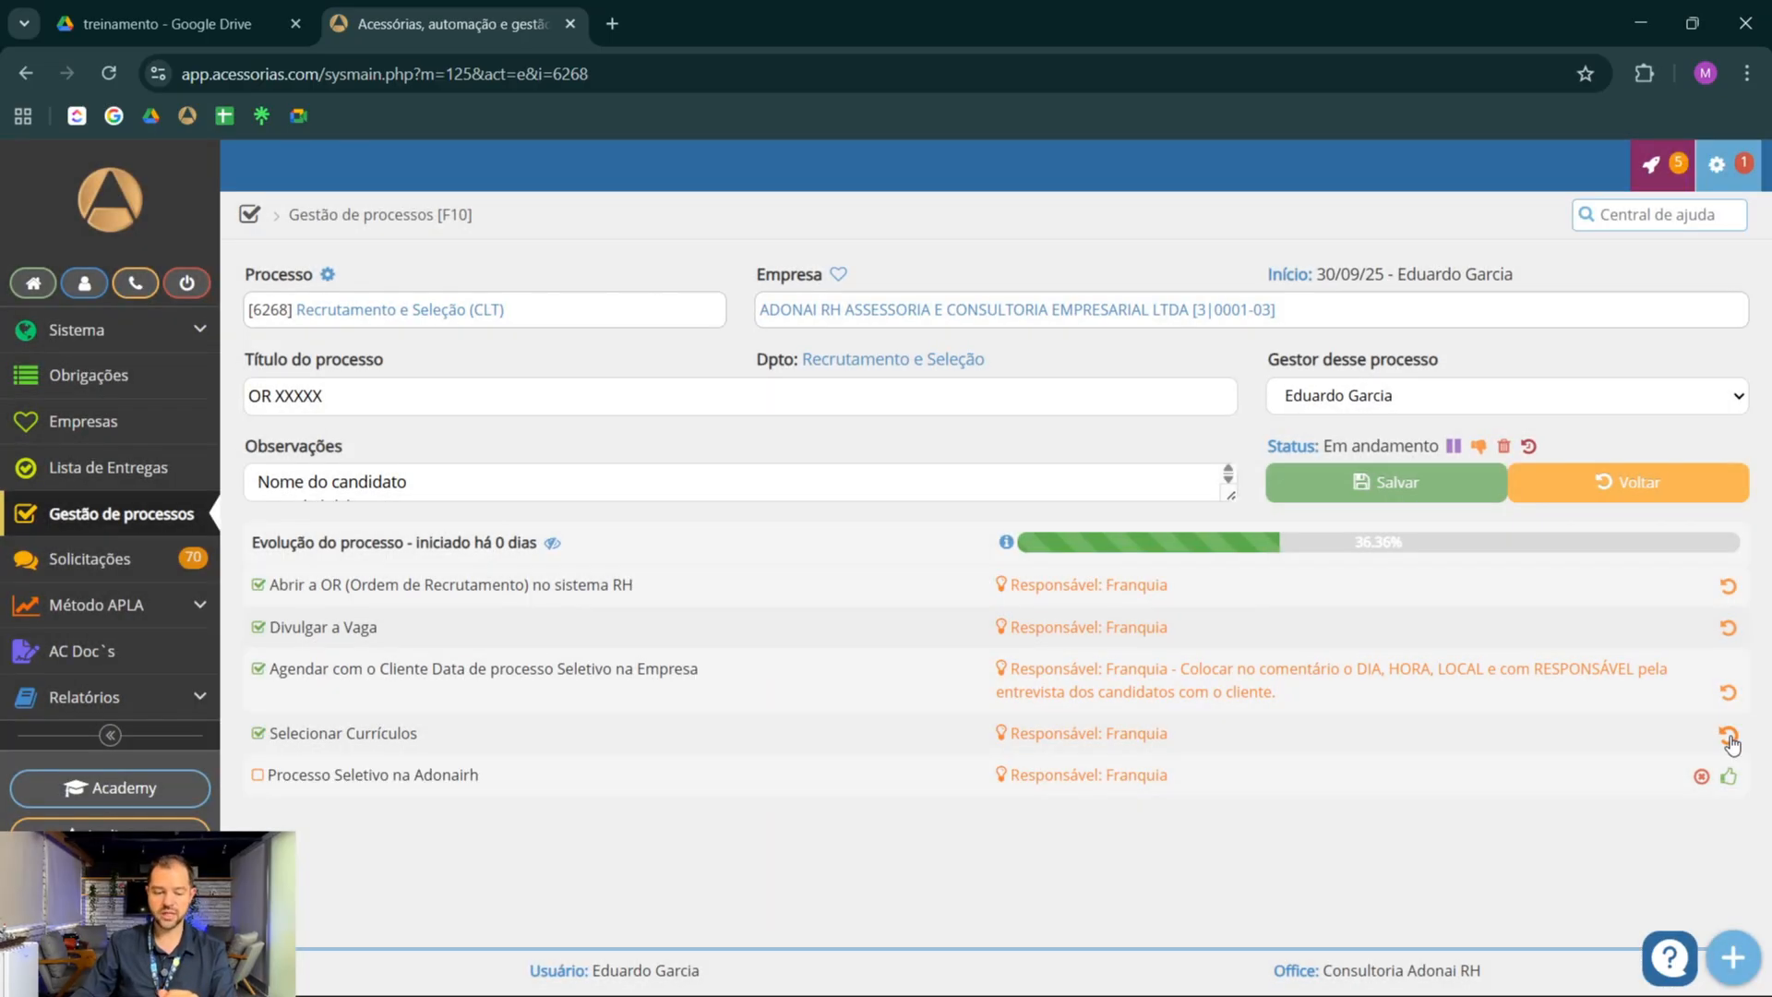
pyautogui.click(1728, 780)
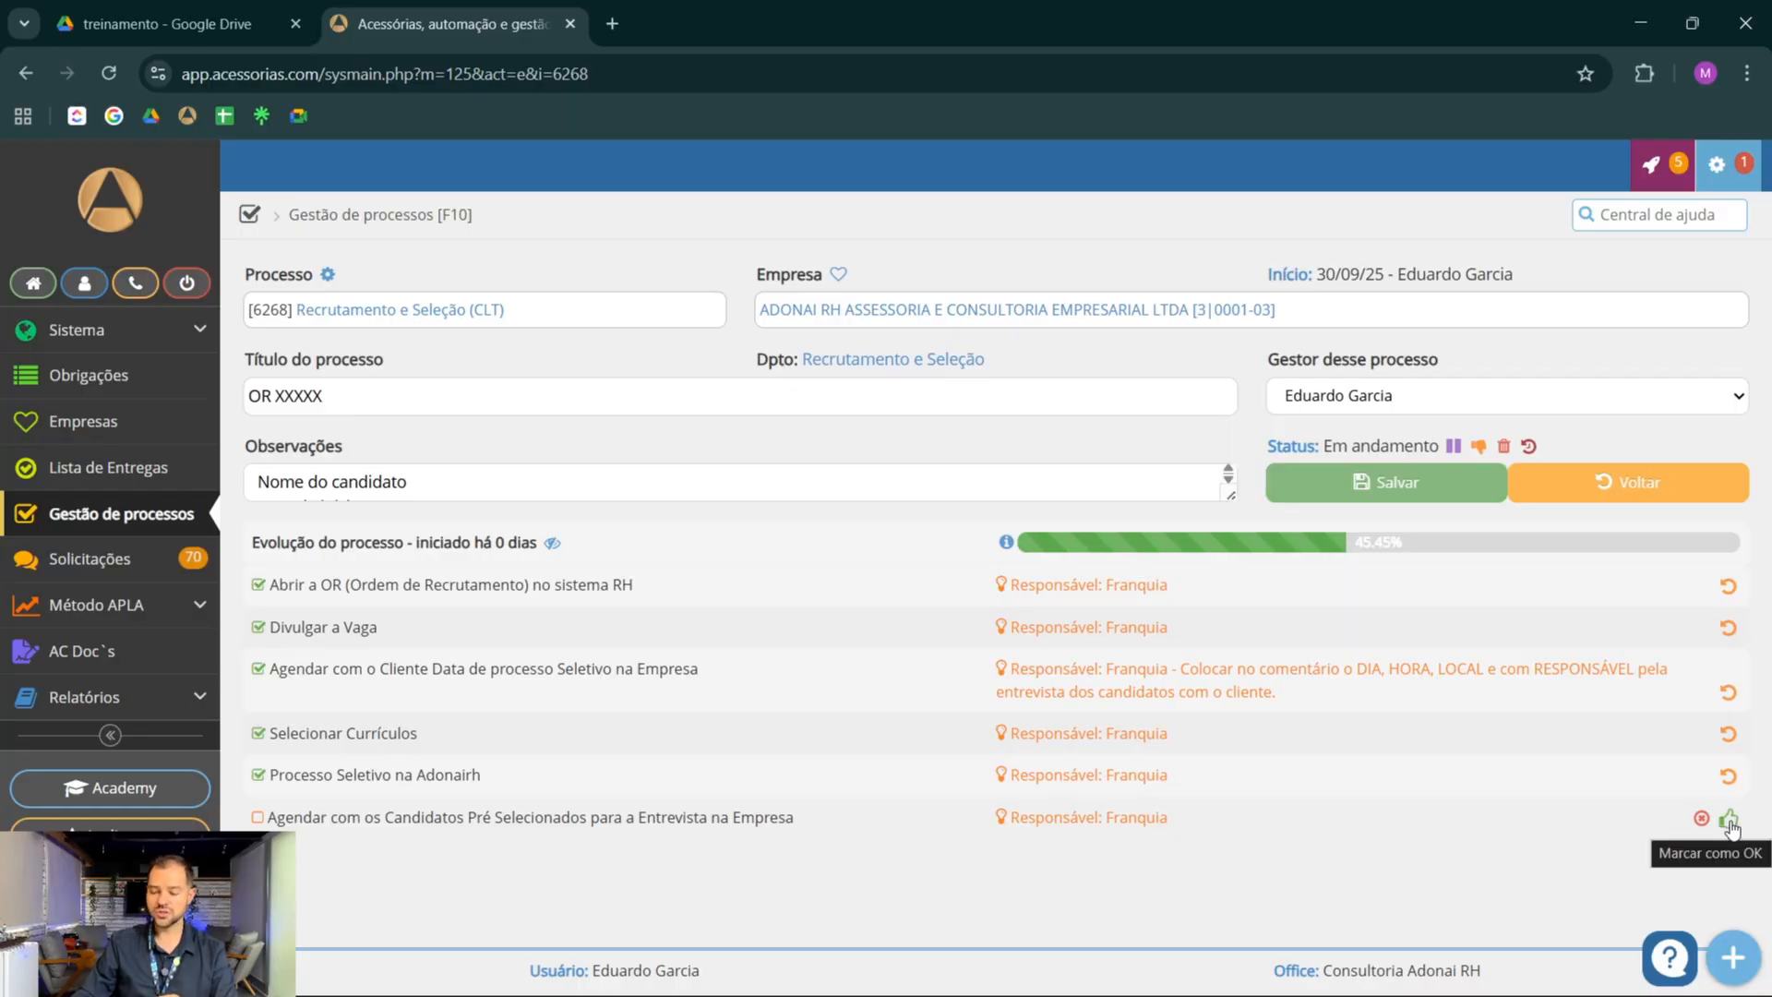
# Mark the tasks from Agendar com os Candidatos Pré Selecionados through Cobrar Cliente do Feedback das Entrevistas as OK
pyautogui.click(1729, 821)
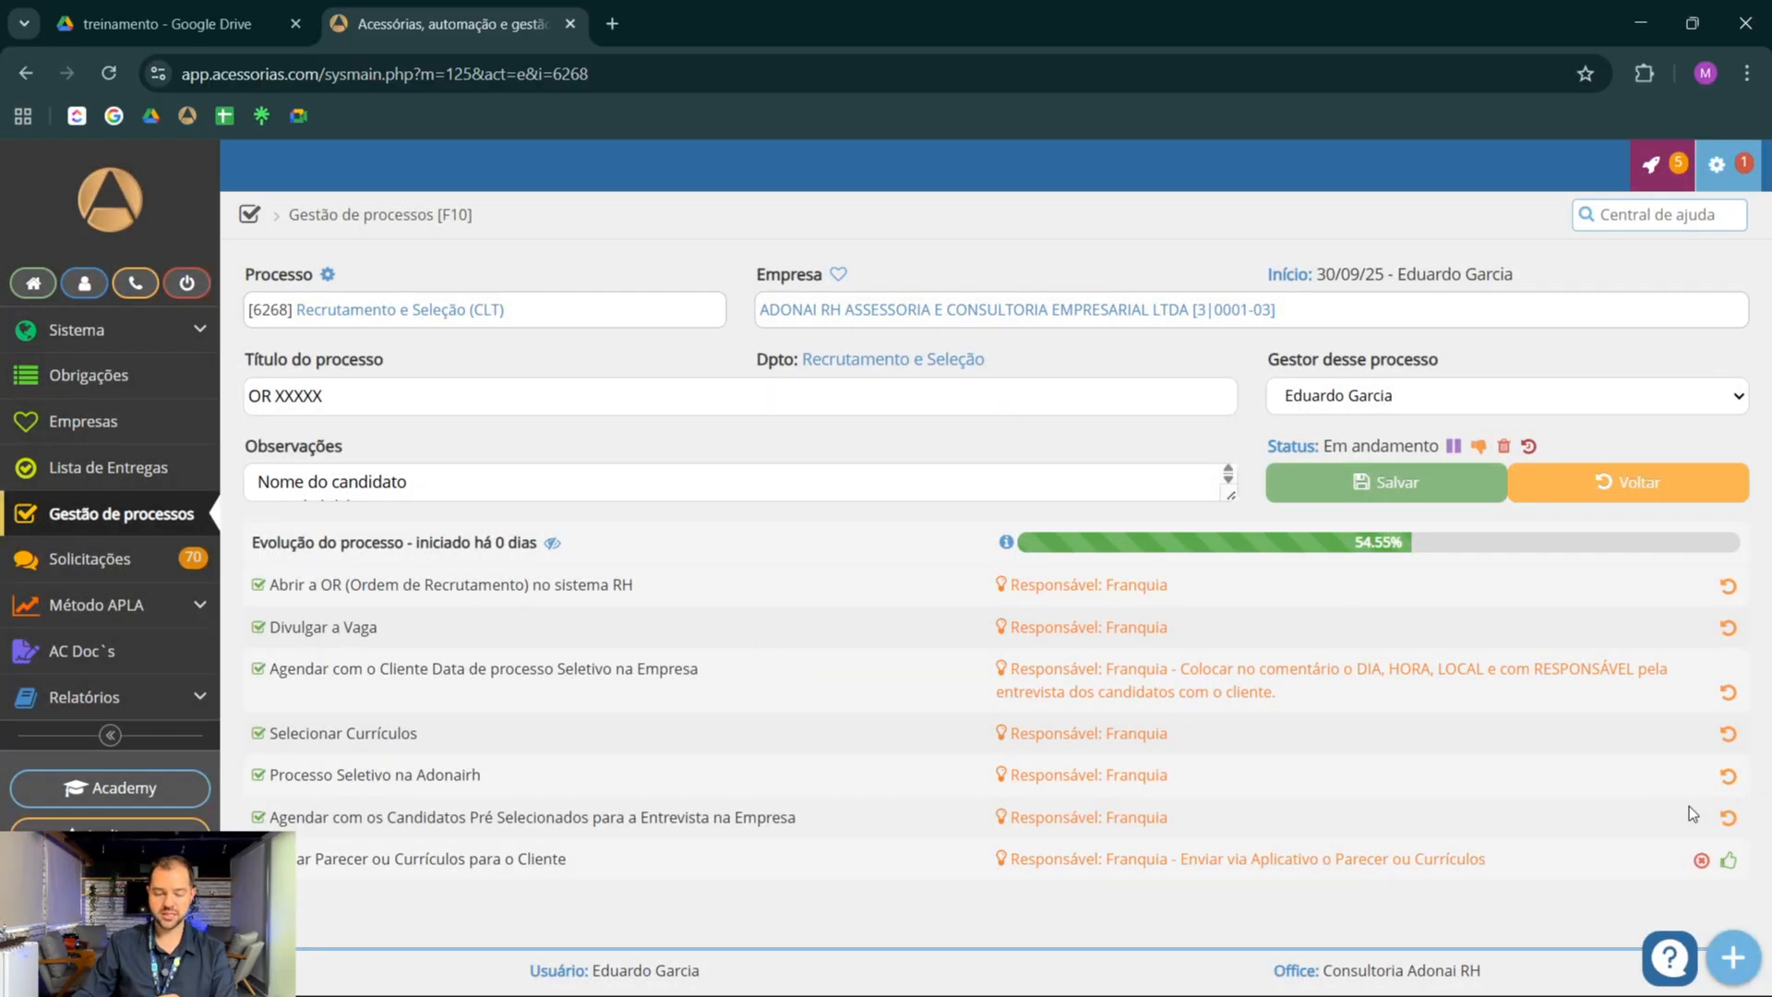
pyautogui.click(1729, 860)
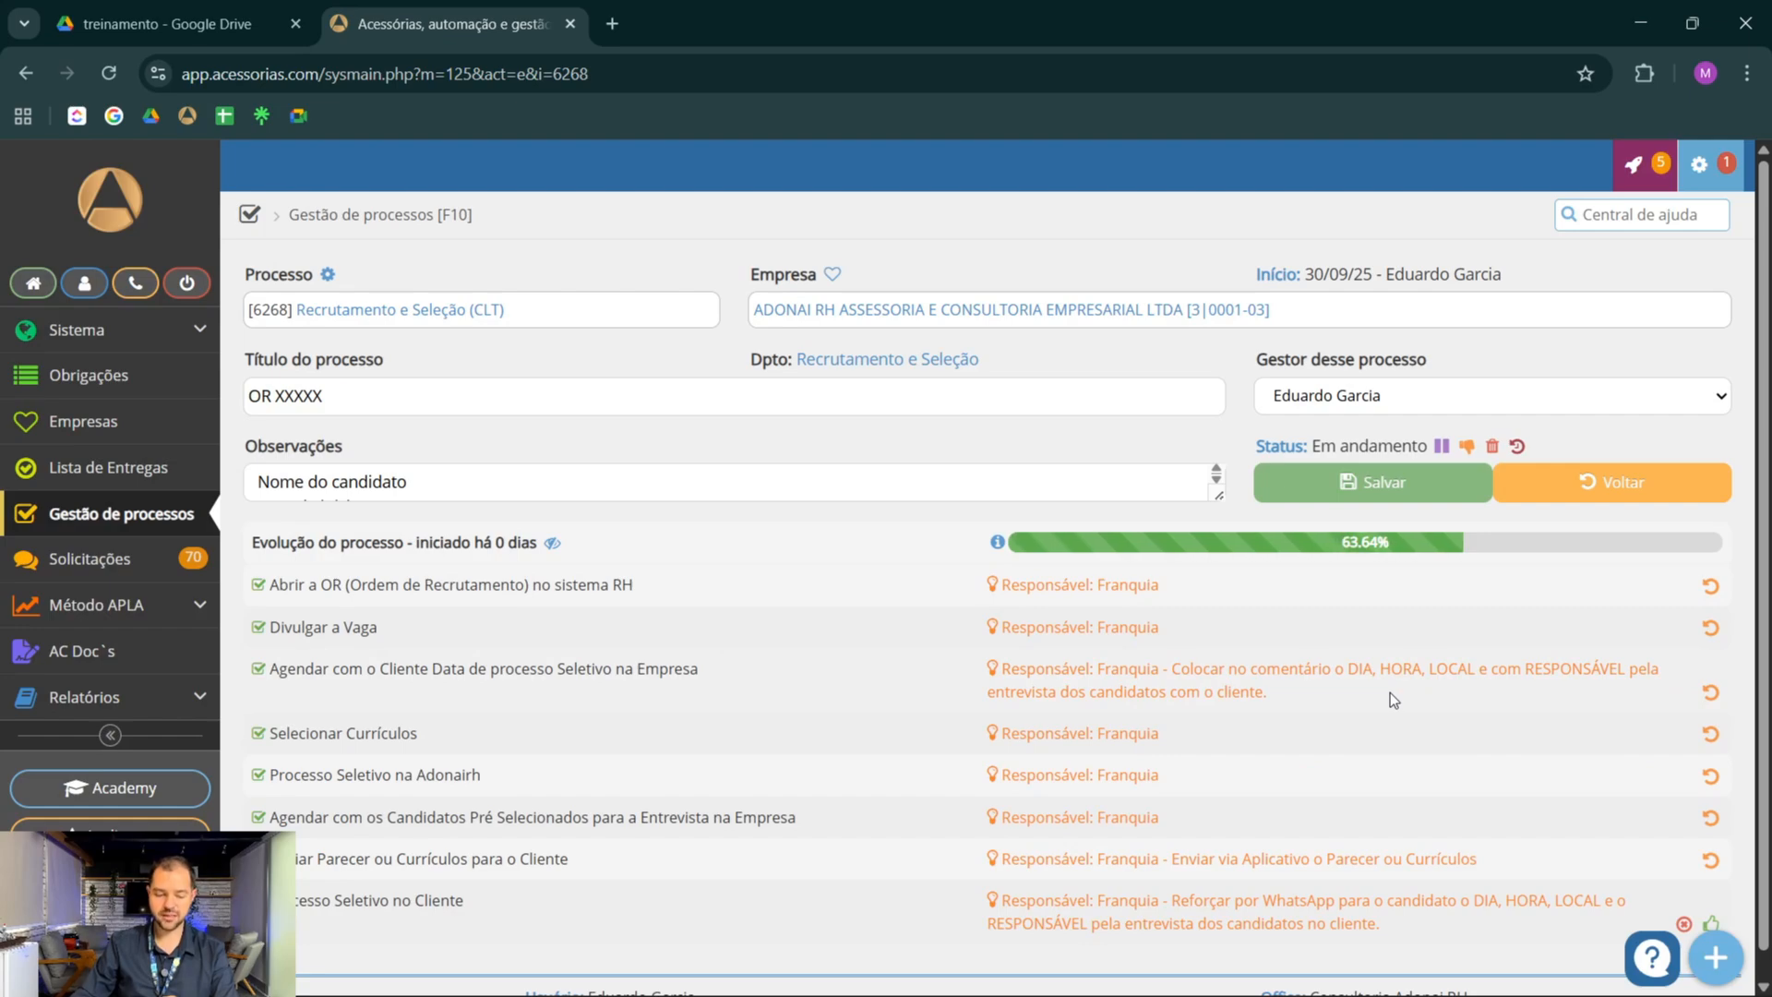
pyautogui.scroll(-1, 1687, 872)
pyautogui.click(1713, 900)
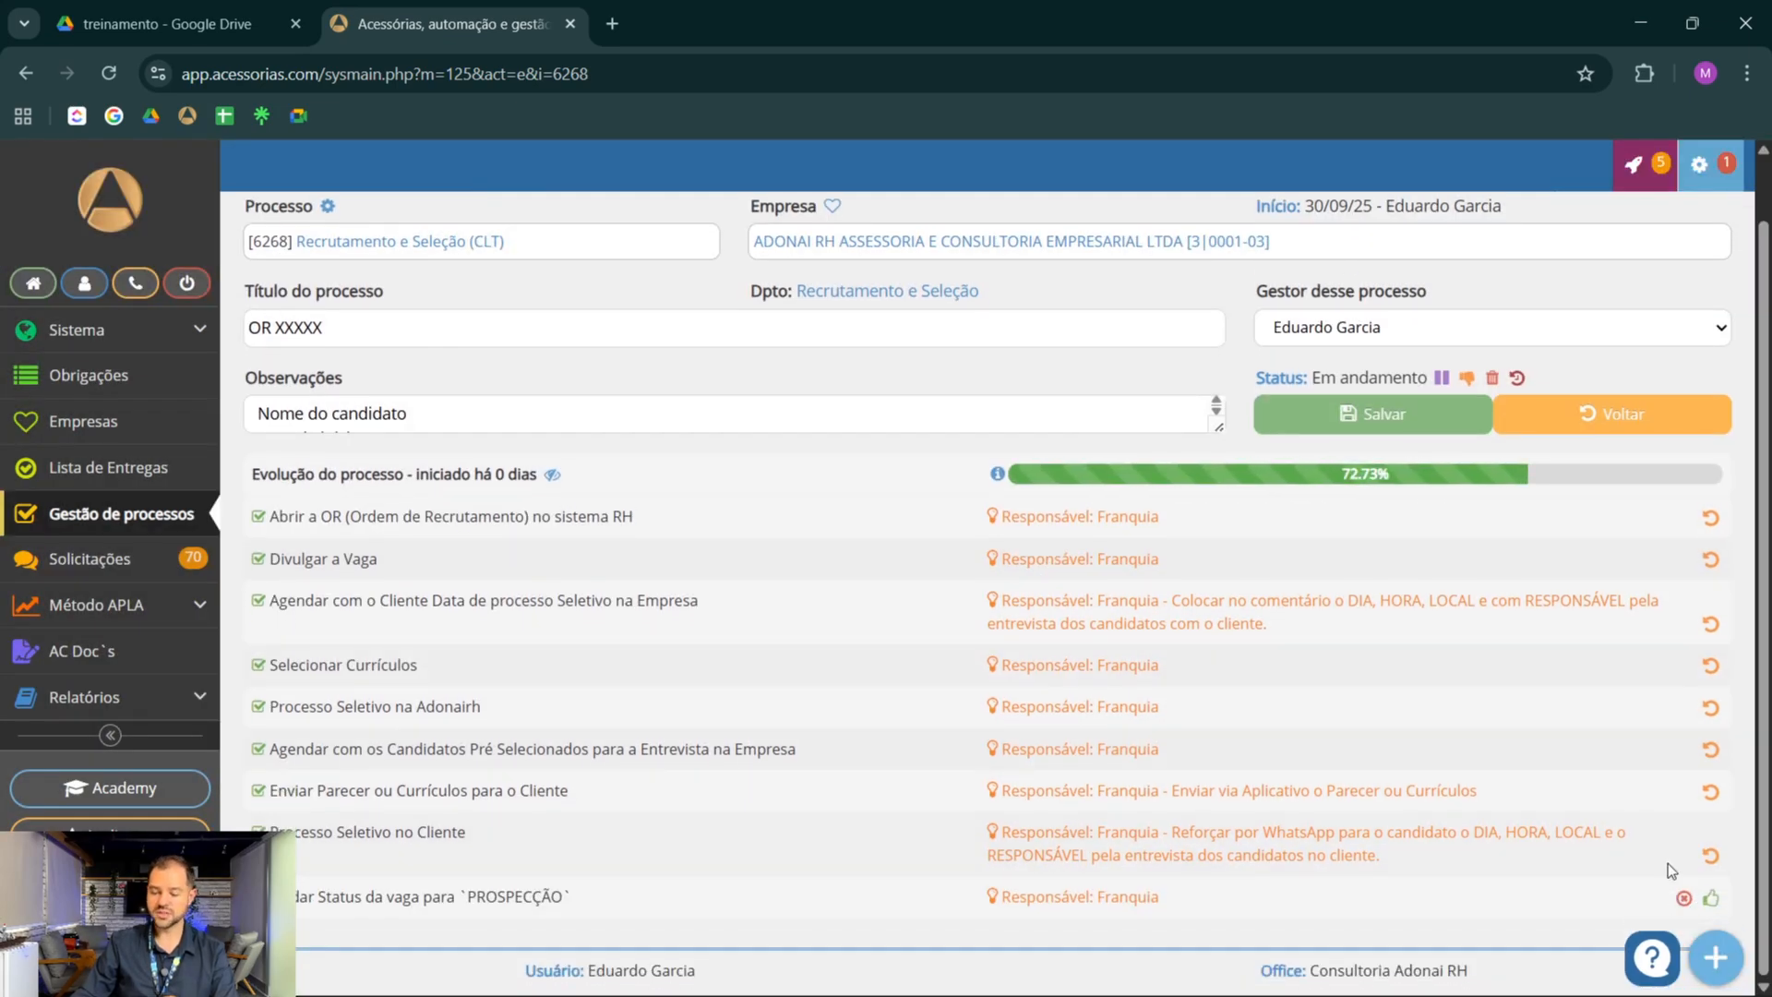
pyautogui.click(1711, 898)
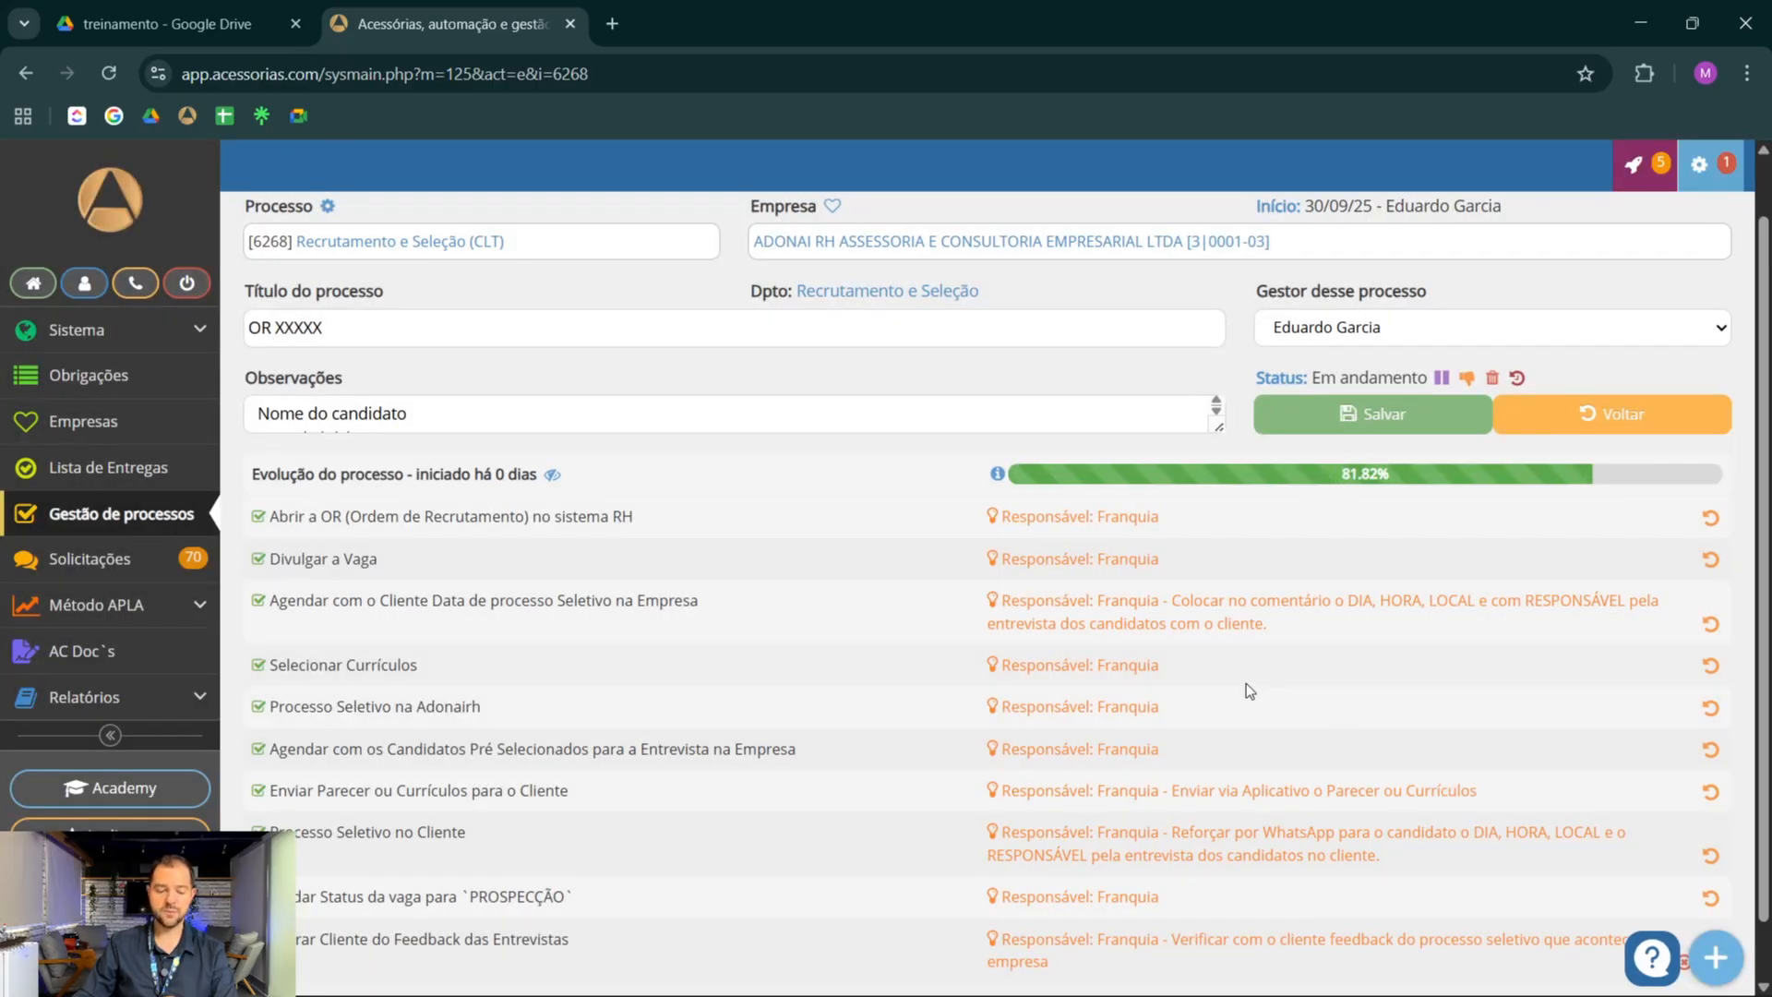
pyautogui.scroll(-1, 1246, 683)
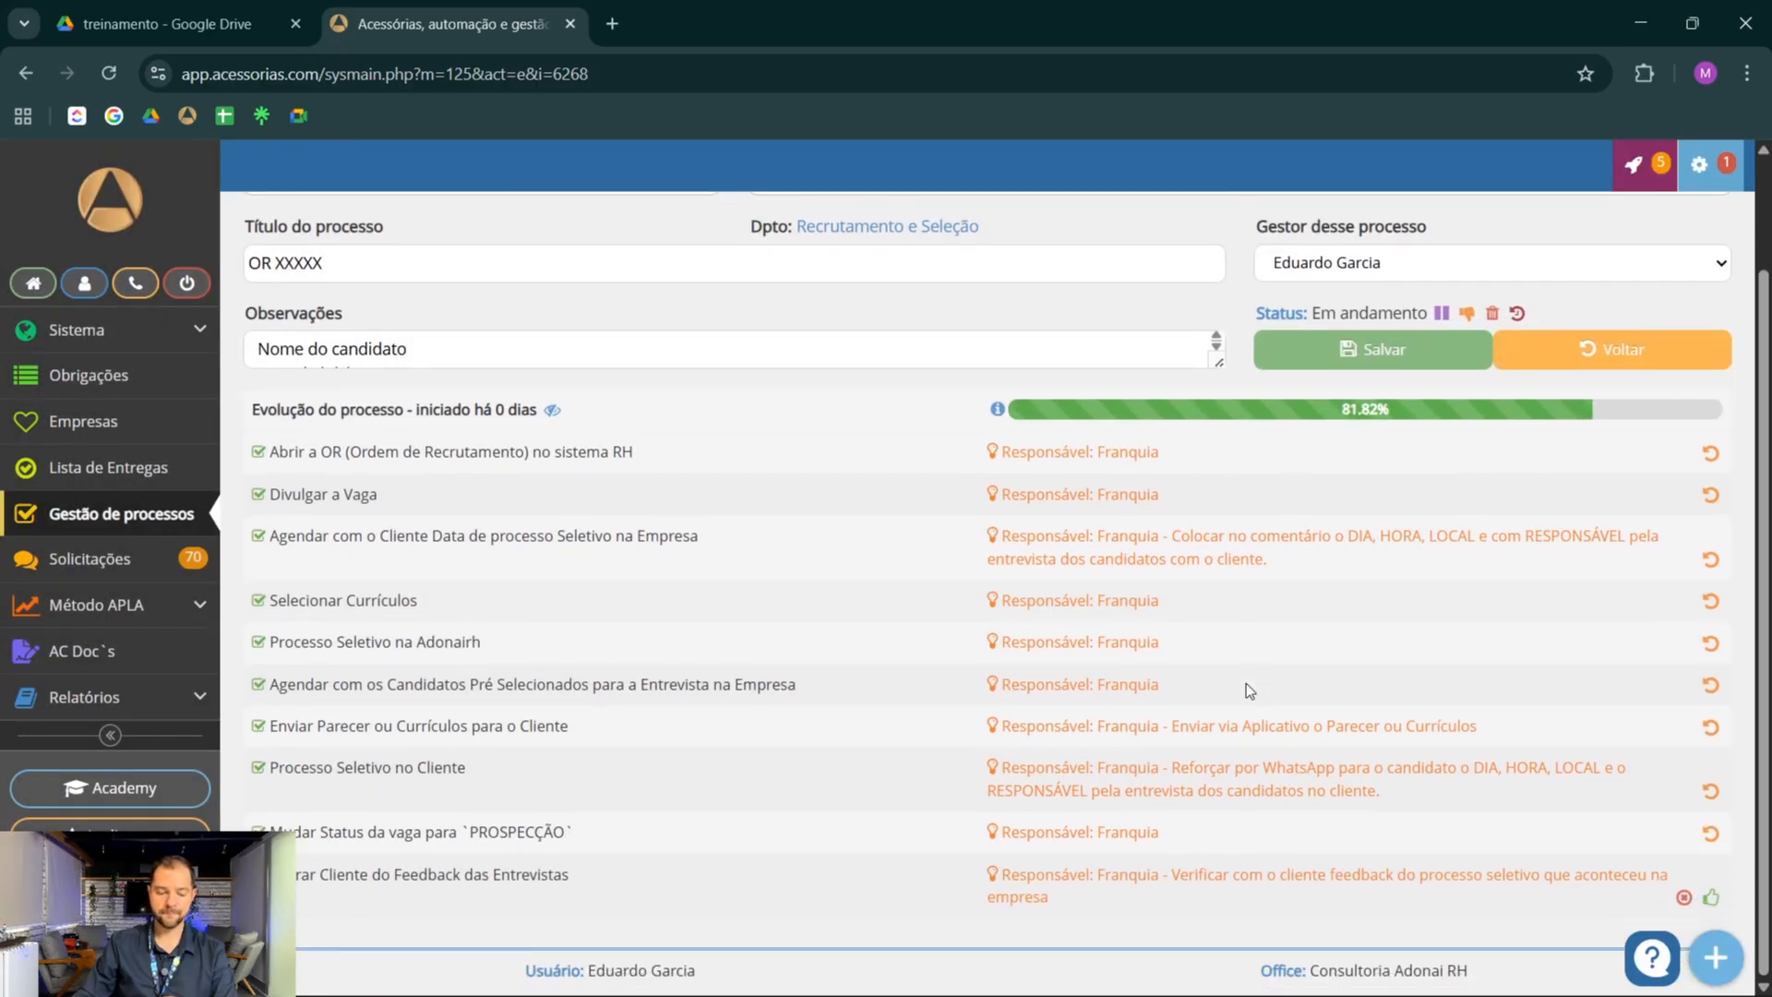
pyautogui.click(1711, 895)
# Answer Candidato Aprovado? with SIM » Faturamento Recrutamento e Seleção (CLT) and mark Mudar Status da OR para Faturamento as OK
pyautogui.scroll(-1, 1067, 594)
pyautogui.scroll(-1, 1067, 594)
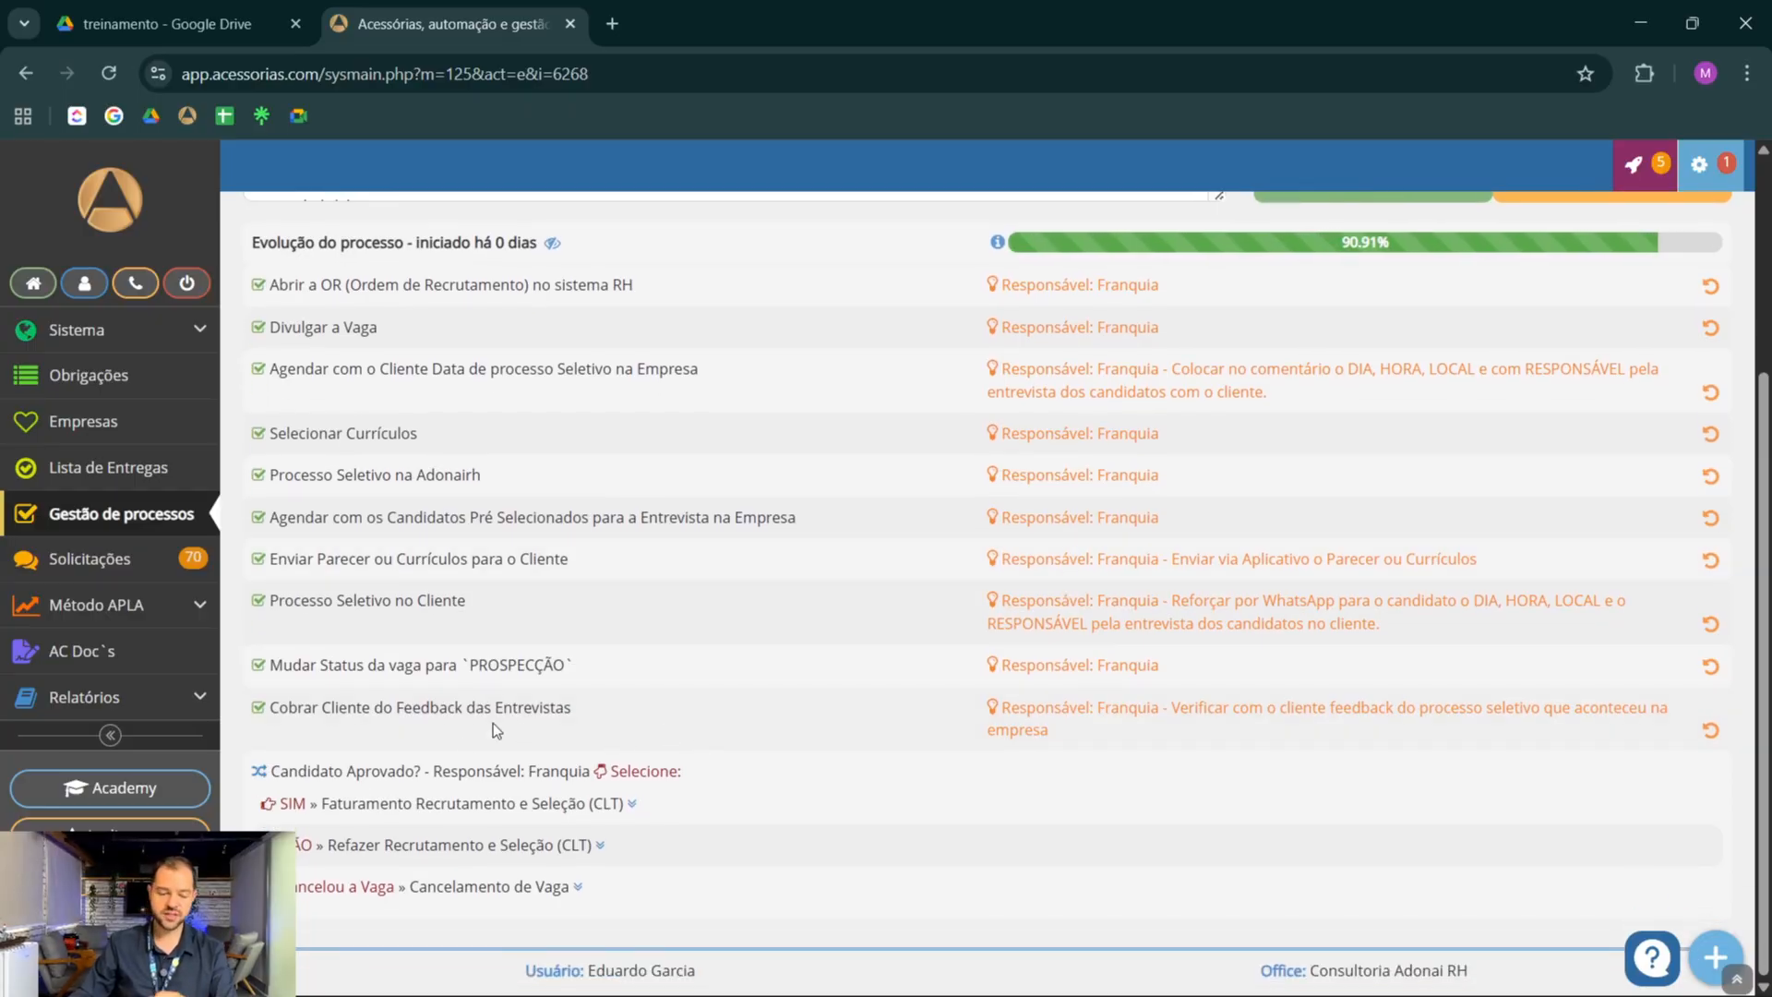
pyautogui.click(412, 812)
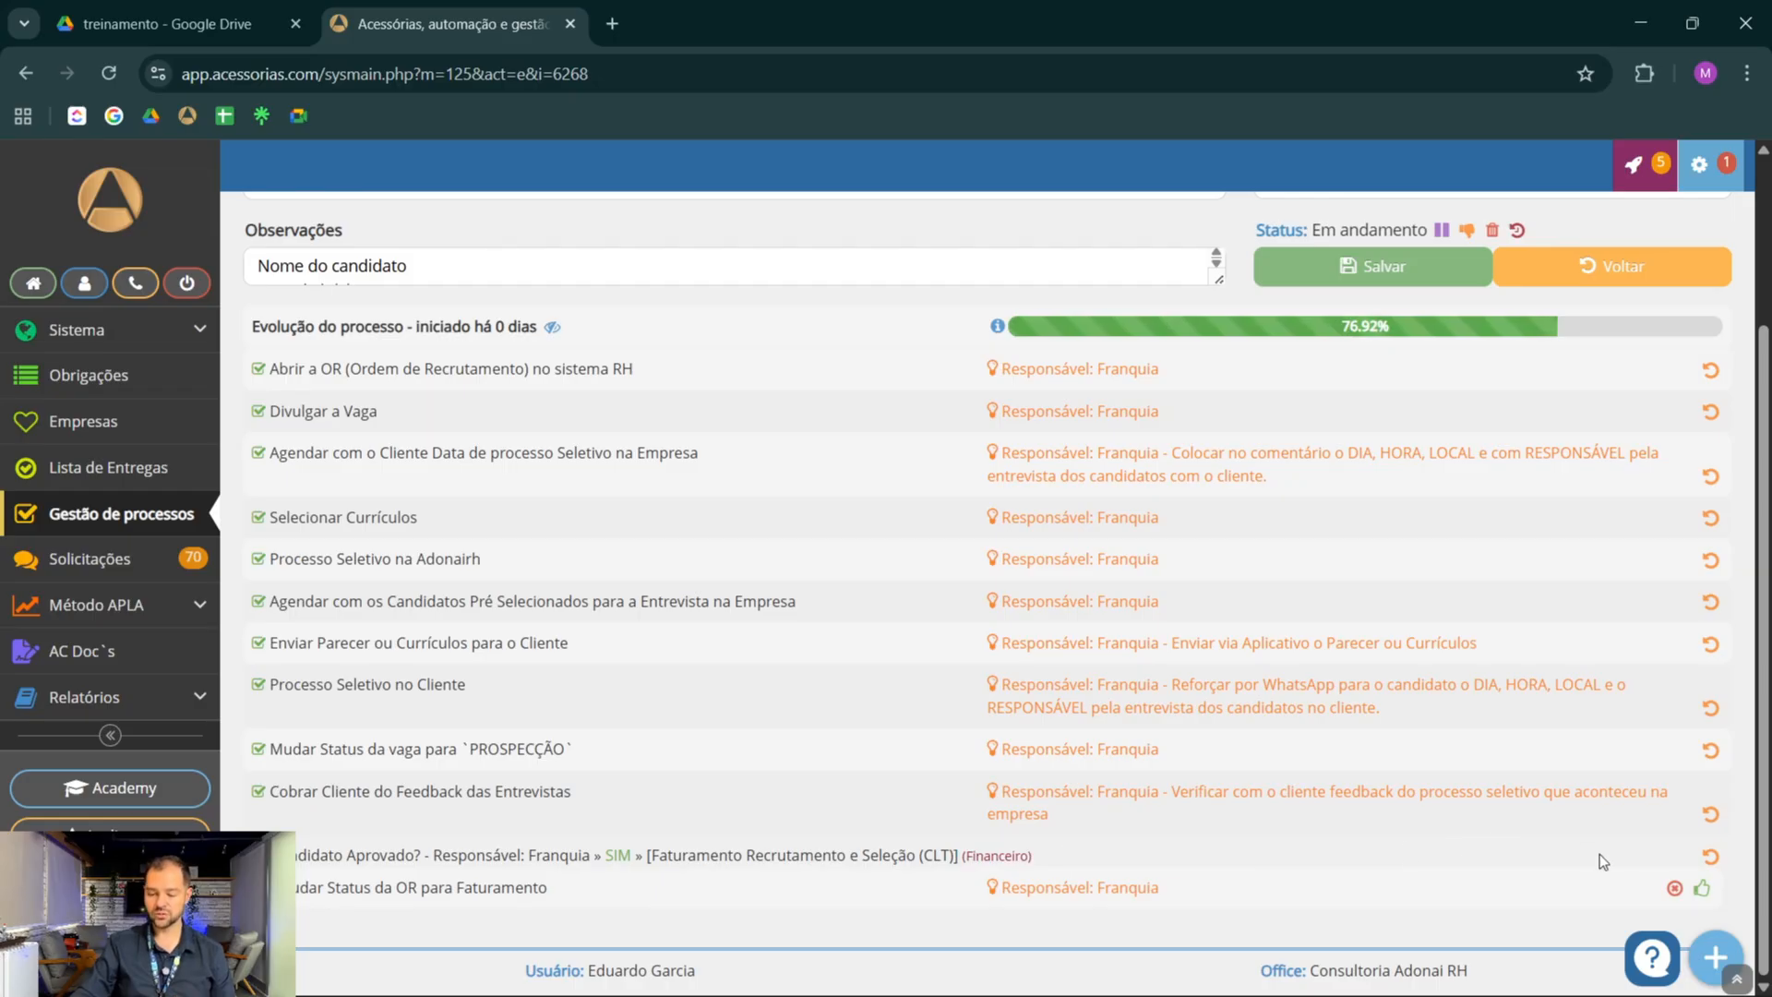
pyautogui.click(1703, 890)
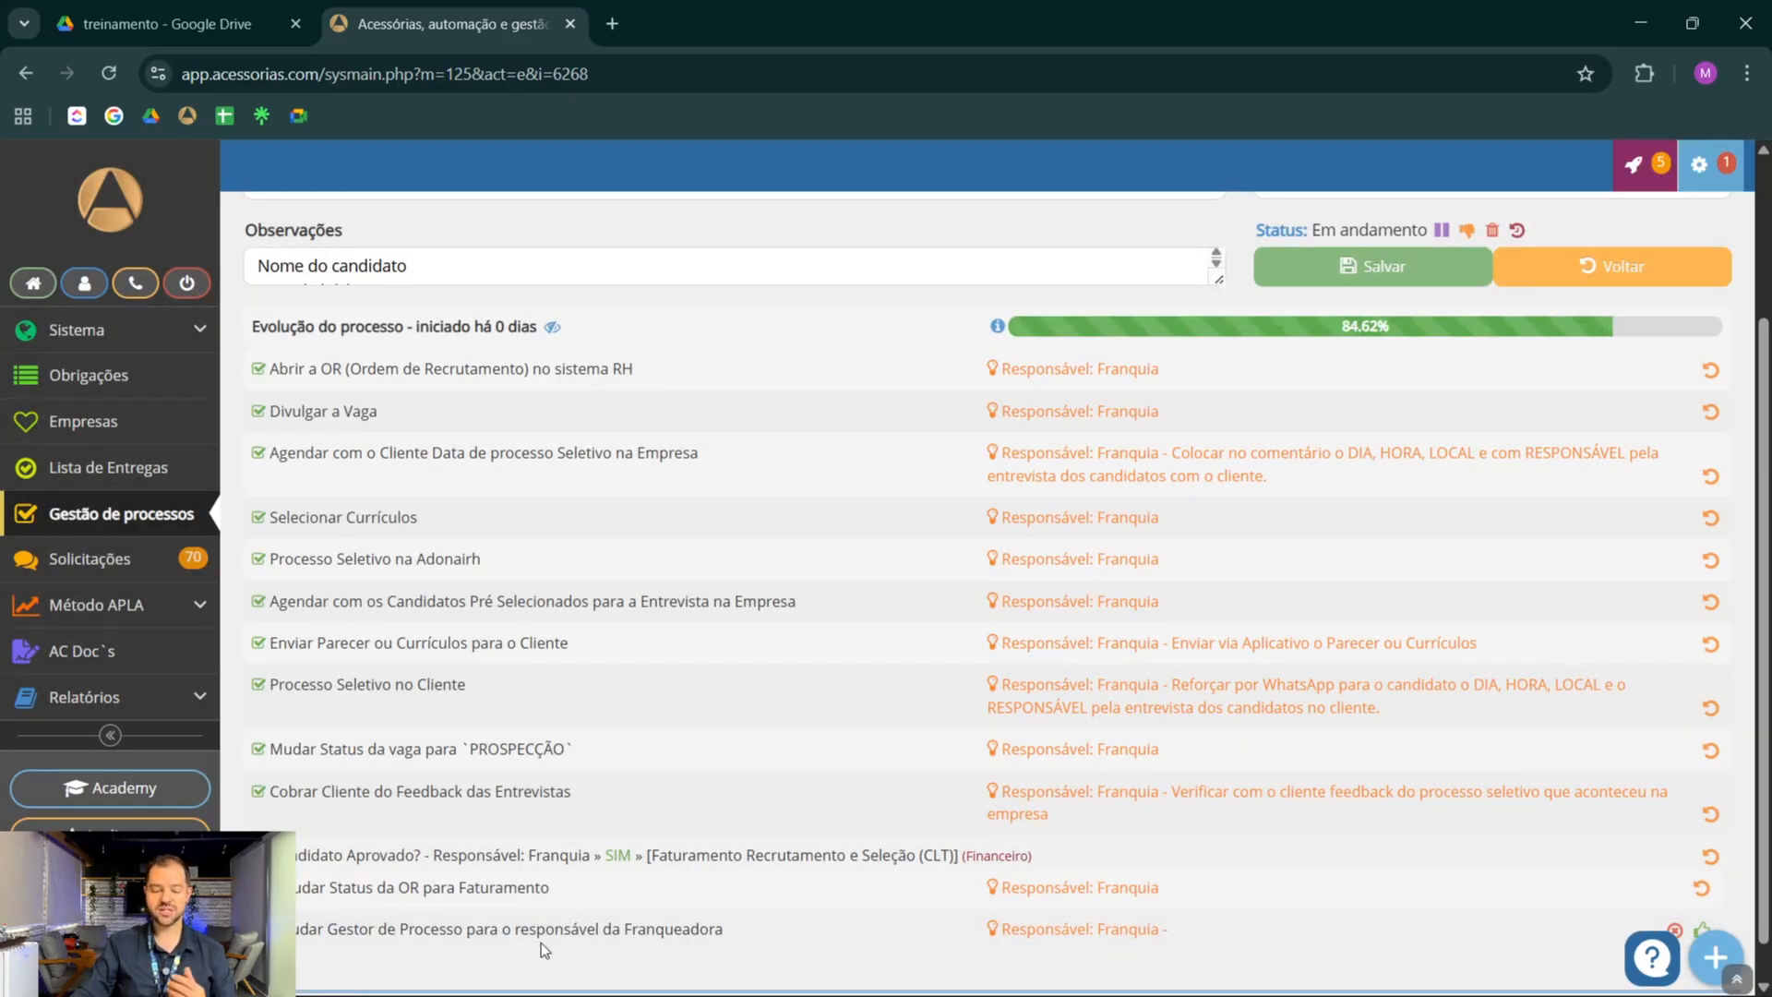
# Review the process manager and observations, and mark Mudar Gestor de Processo para o responsável da Franqueadora as OK
pyautogui.scroll(3, 1062, 758)
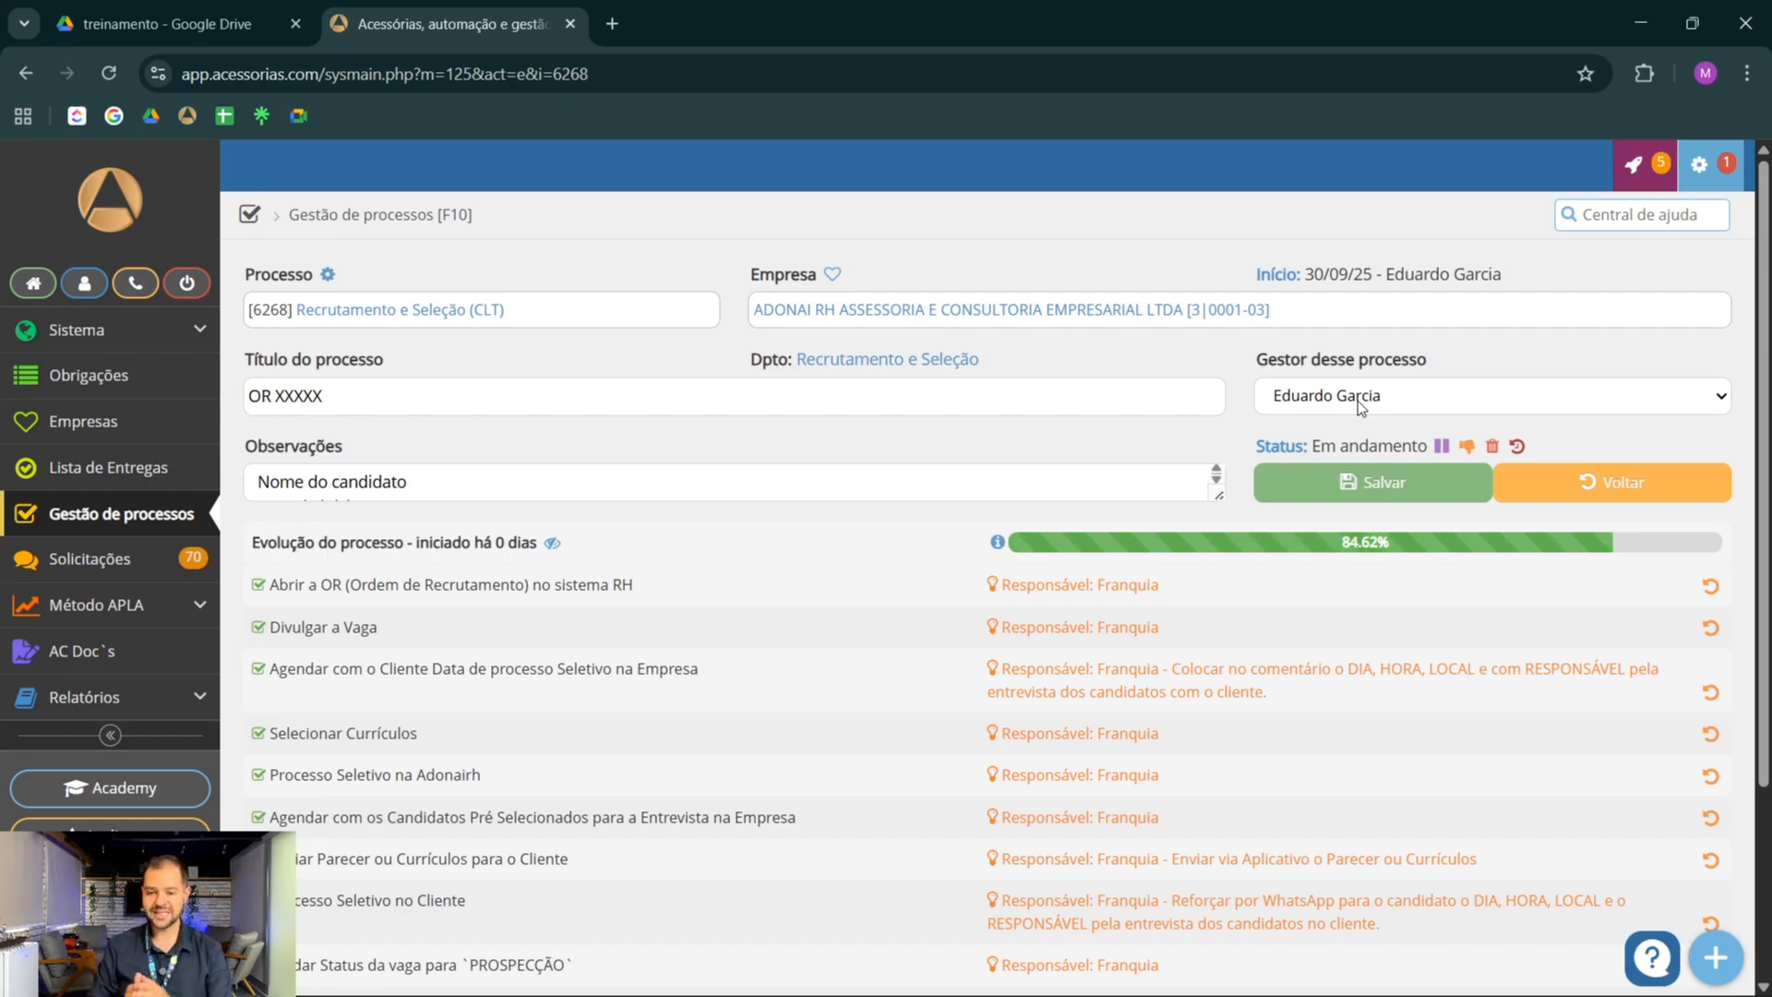
pyautogui.scroll(-2, 1120, 487)
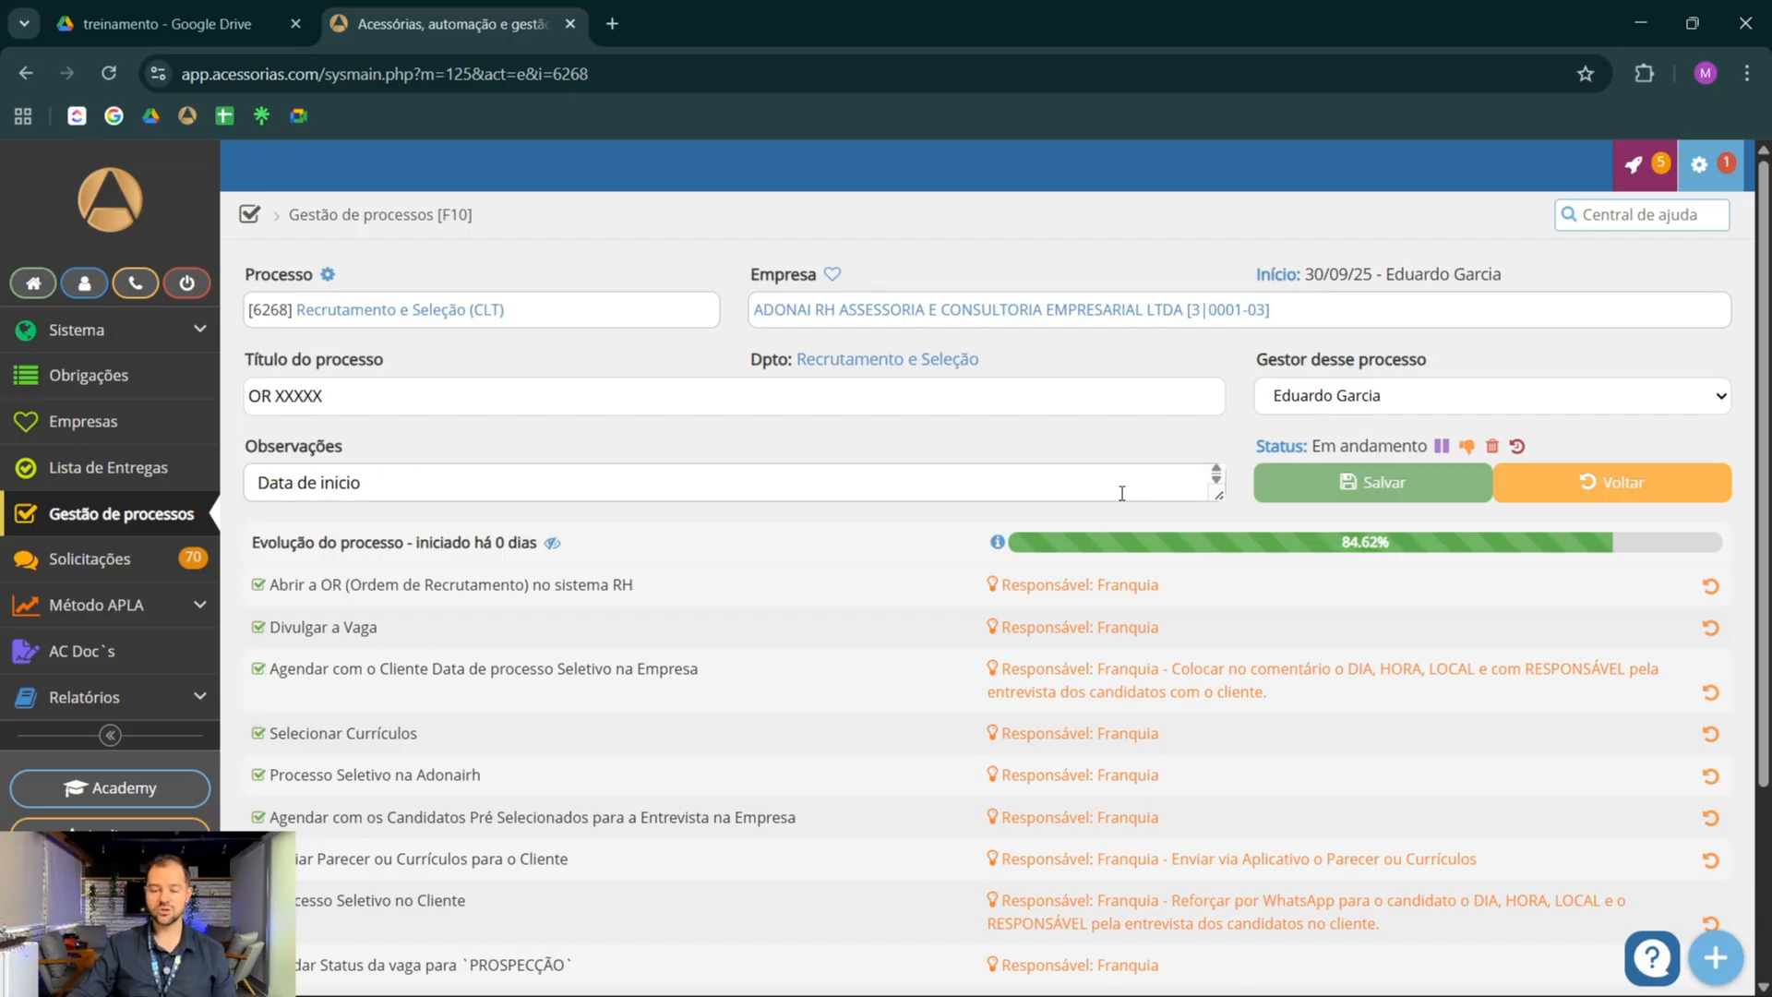
pyautogui.scroll(-2, 1028, 504)
pyautogui.scroll(-1, 1028, 504)
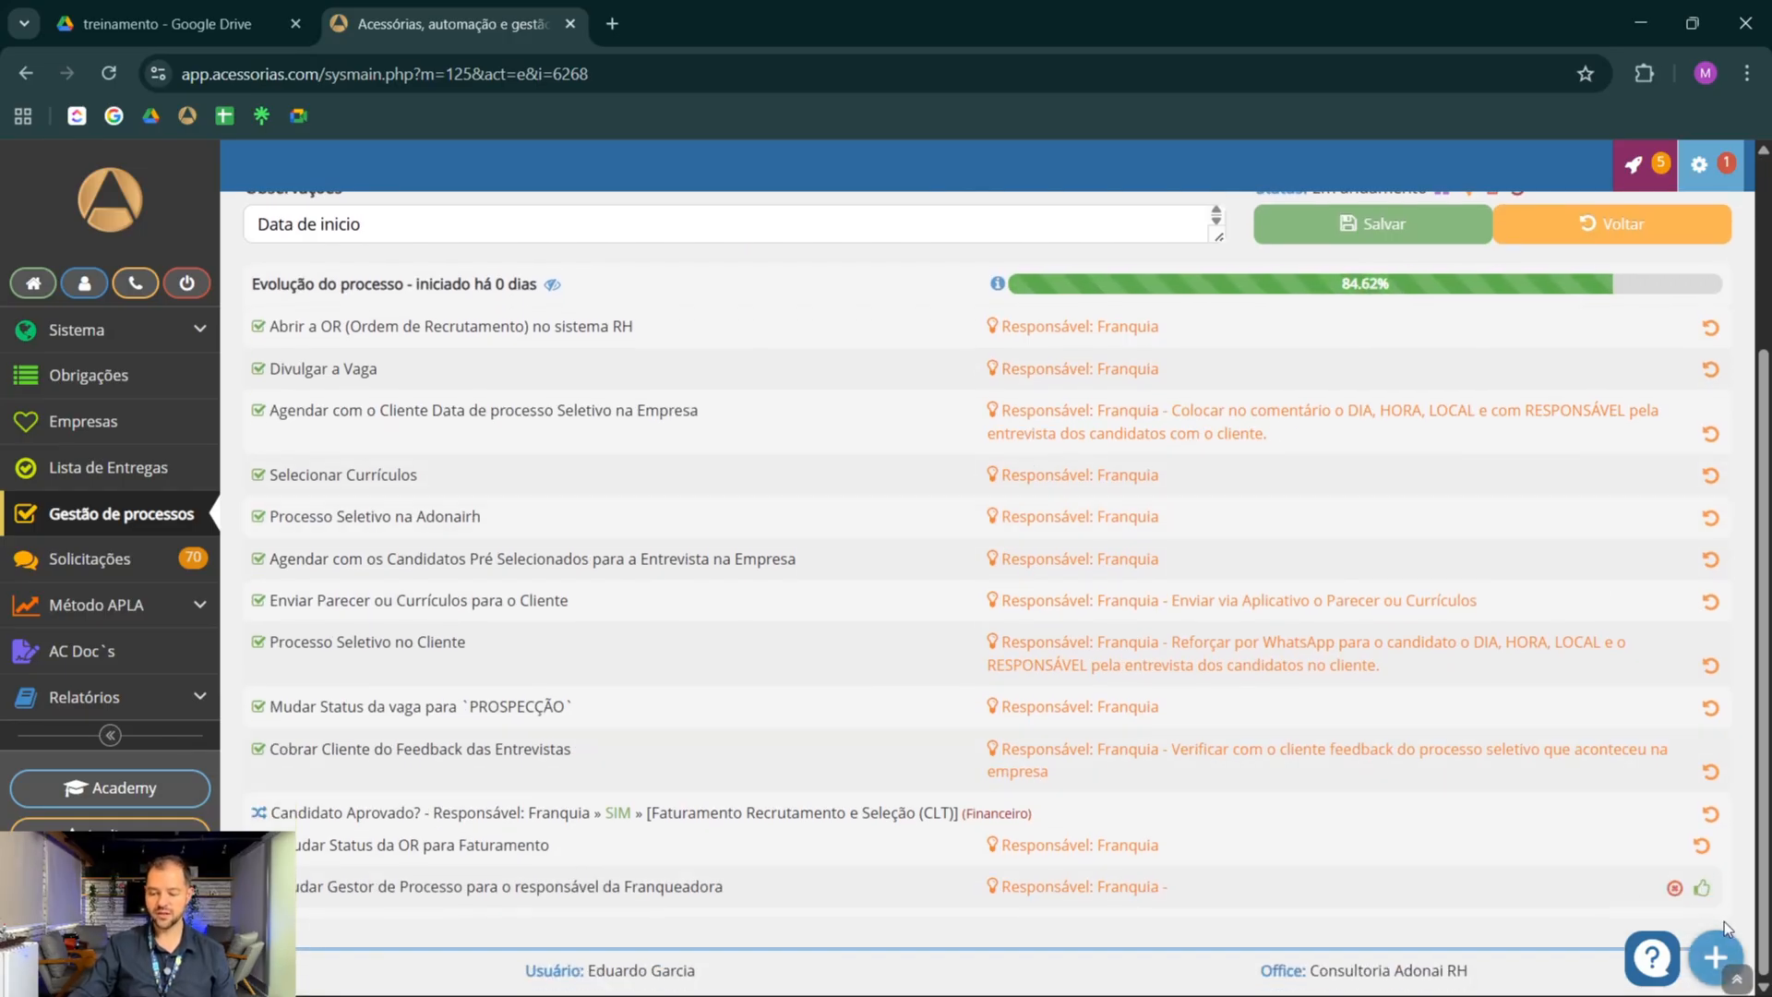
pyautogui.click(1703, 890)
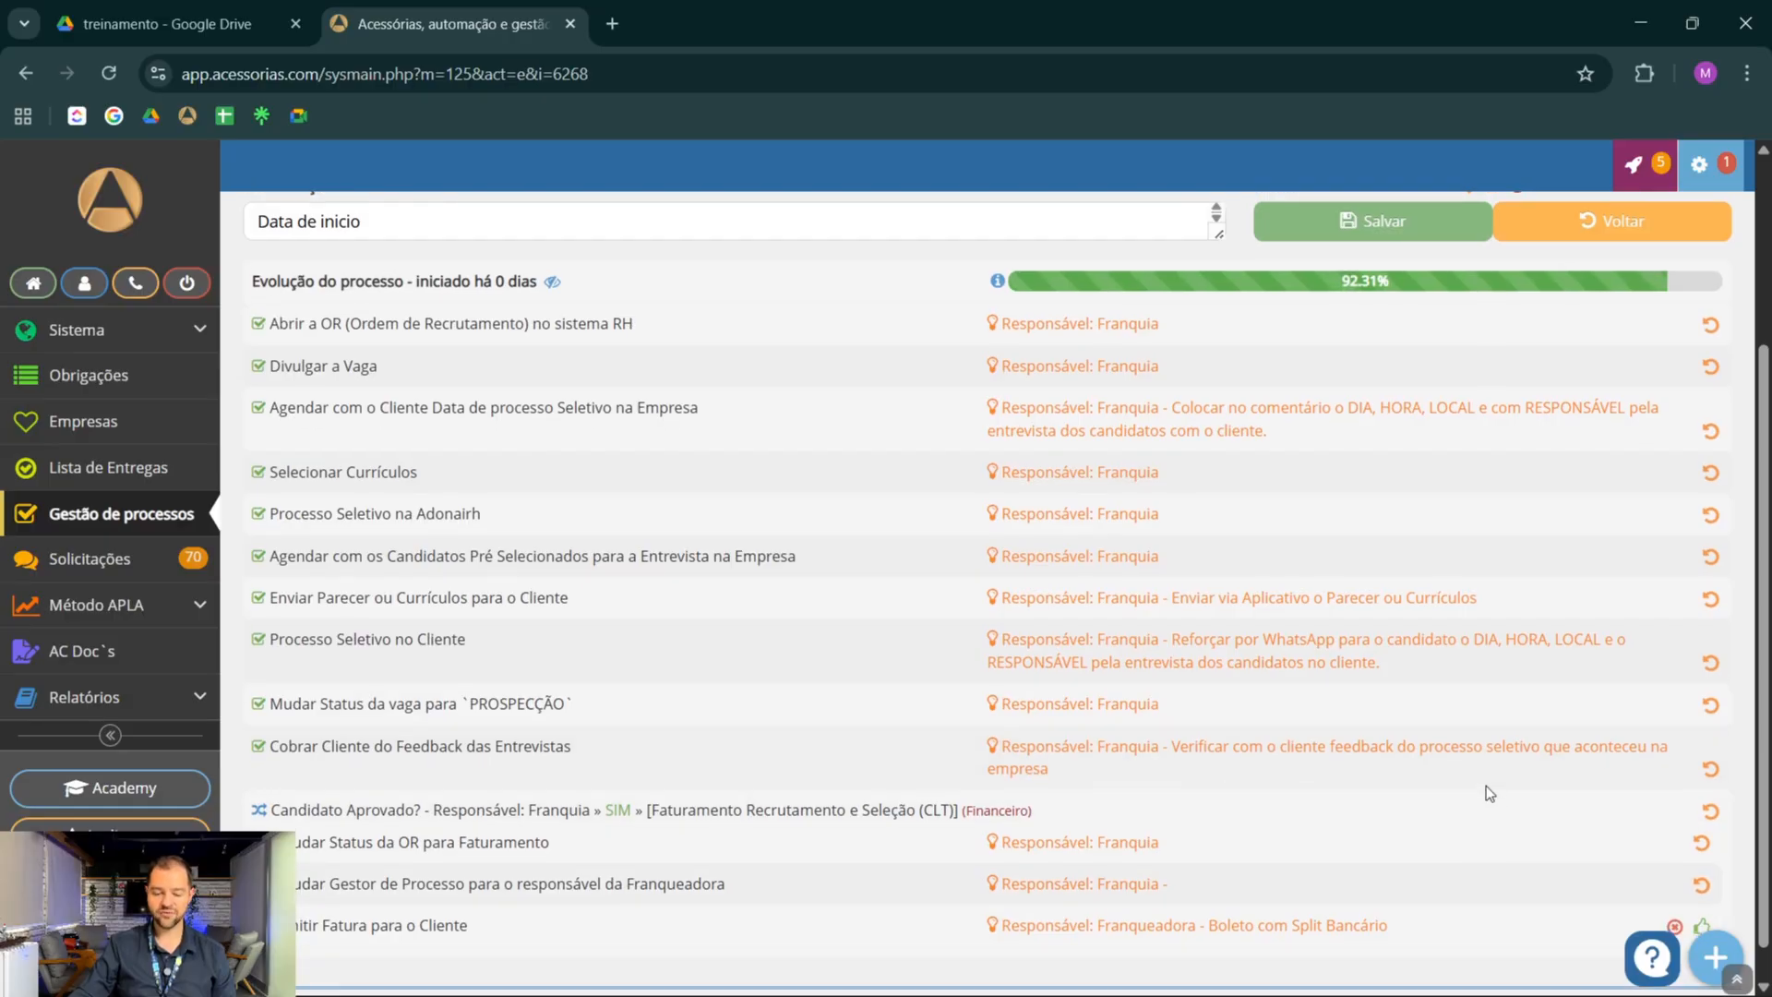
pyautogui.scroll(-1, 1045, 795)
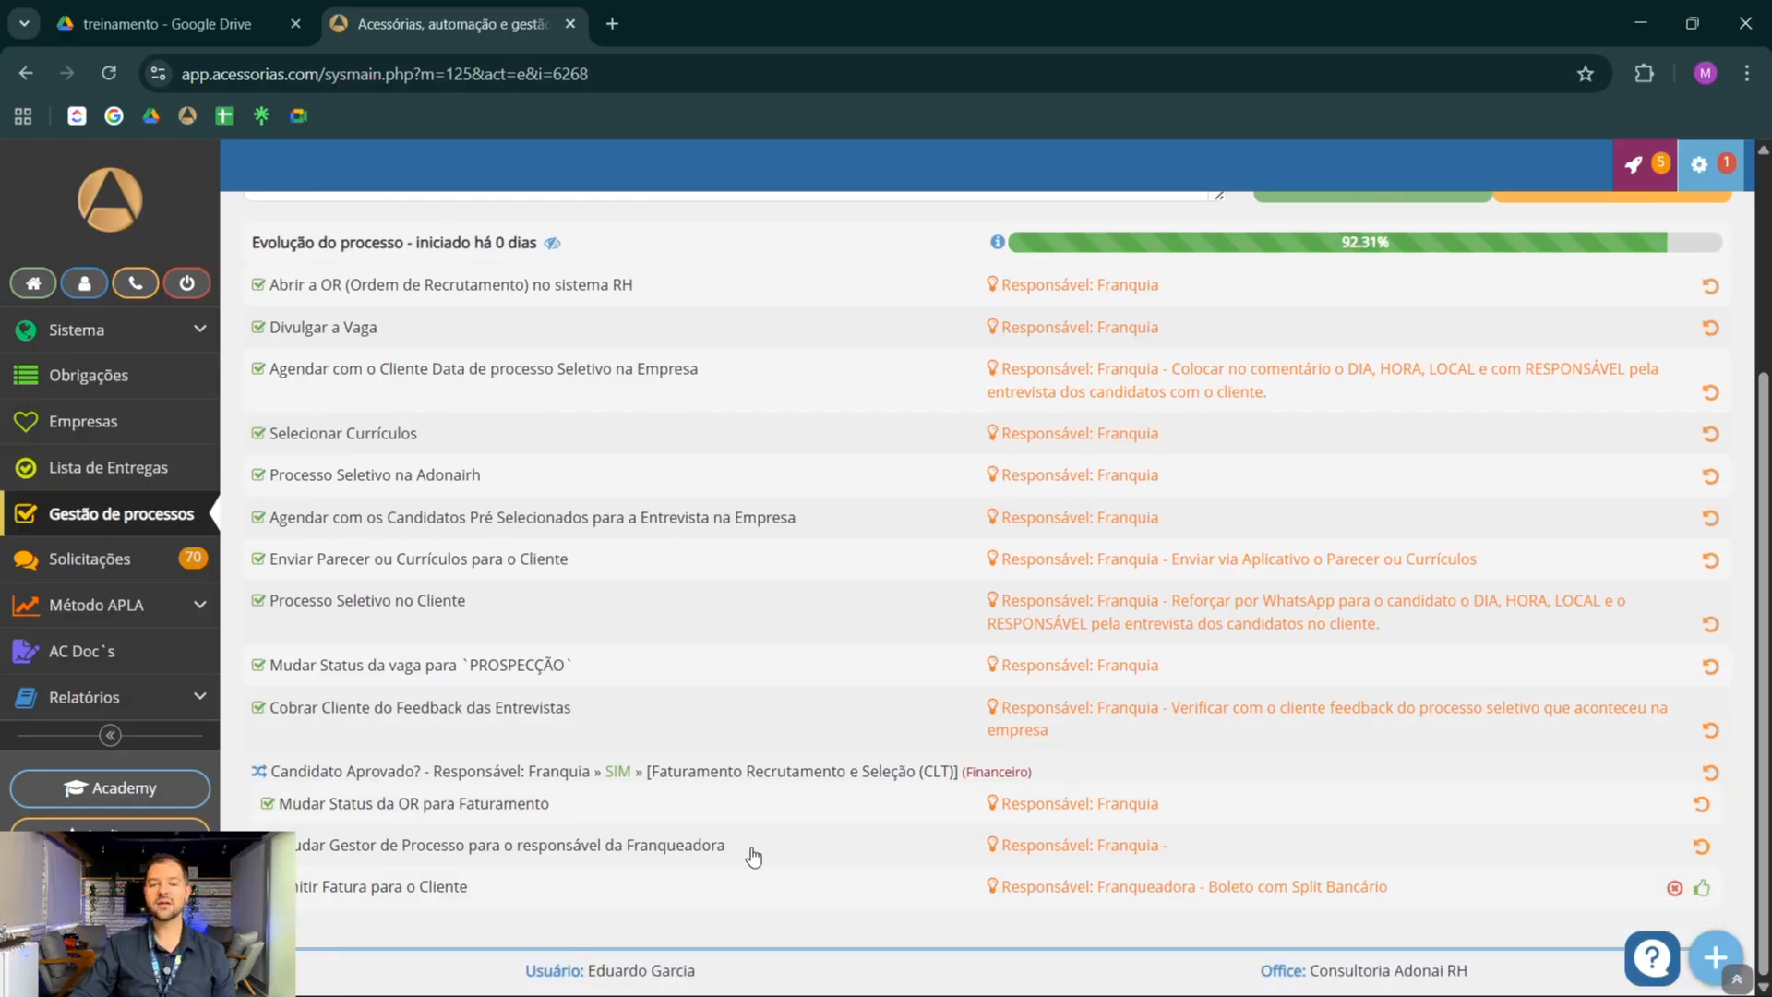
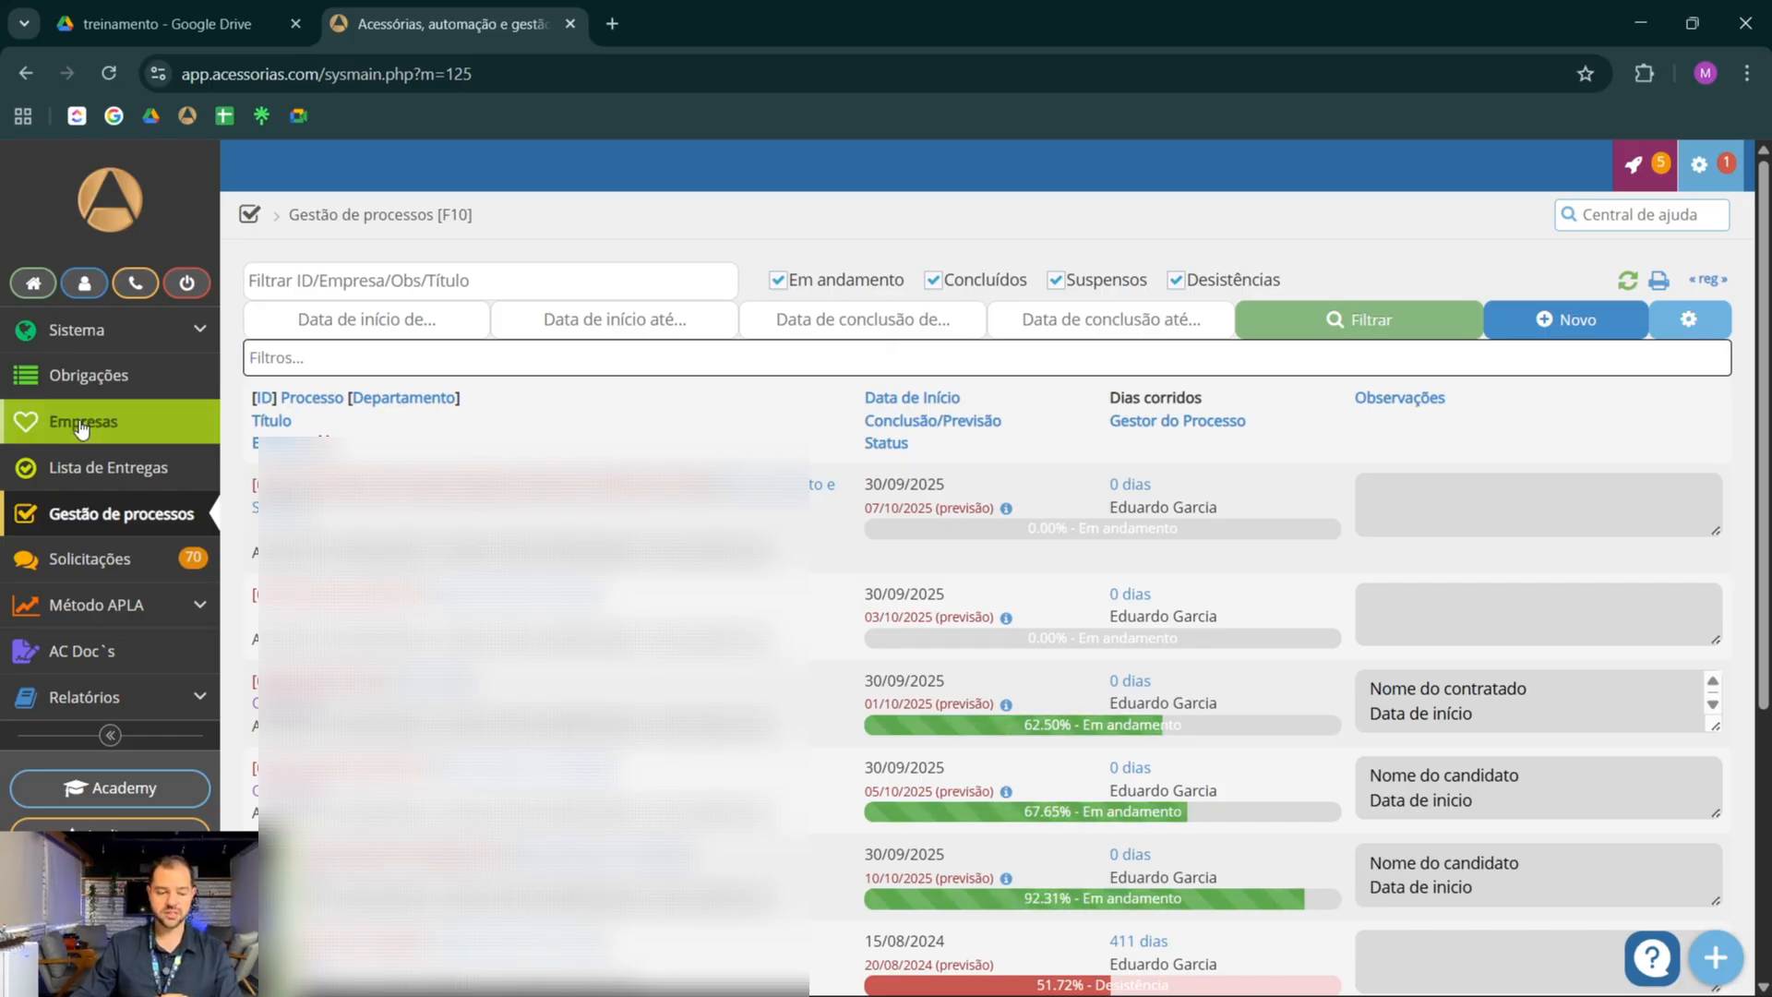
# Open the process management list, clear its current filter and filter the processes by the responsible manager's name
pyautogui.click(118, 530)
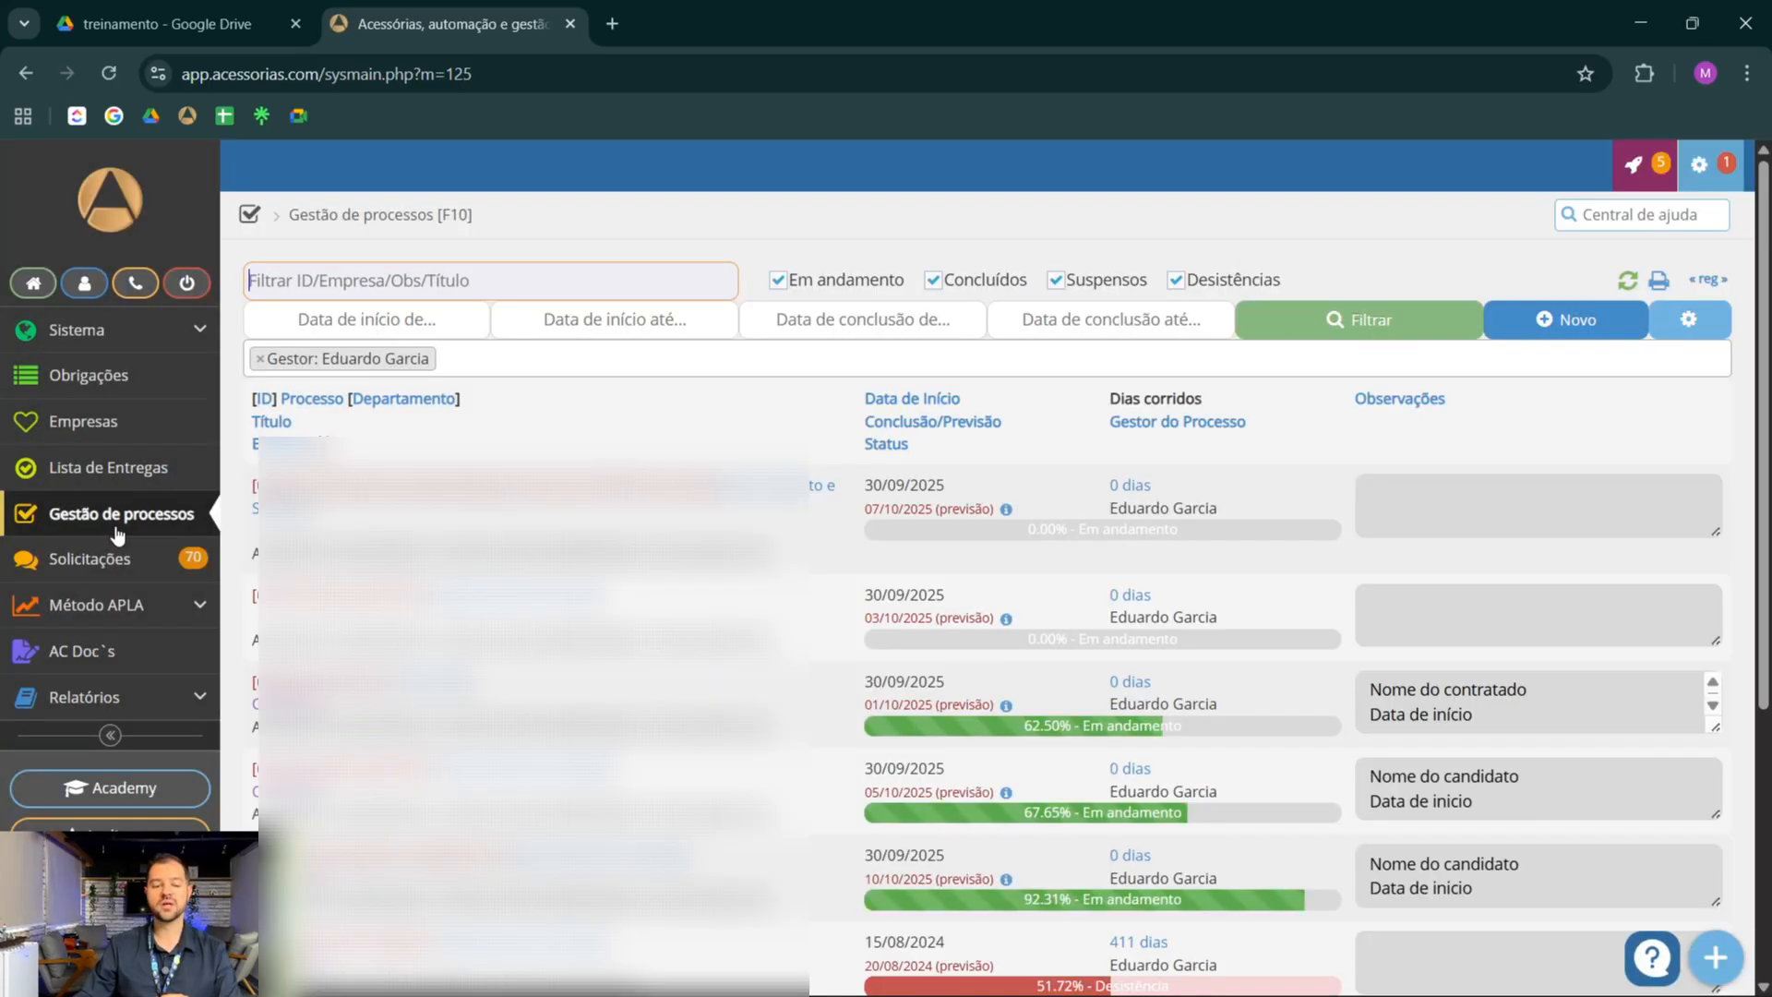
pyautogui.click(259, 358)
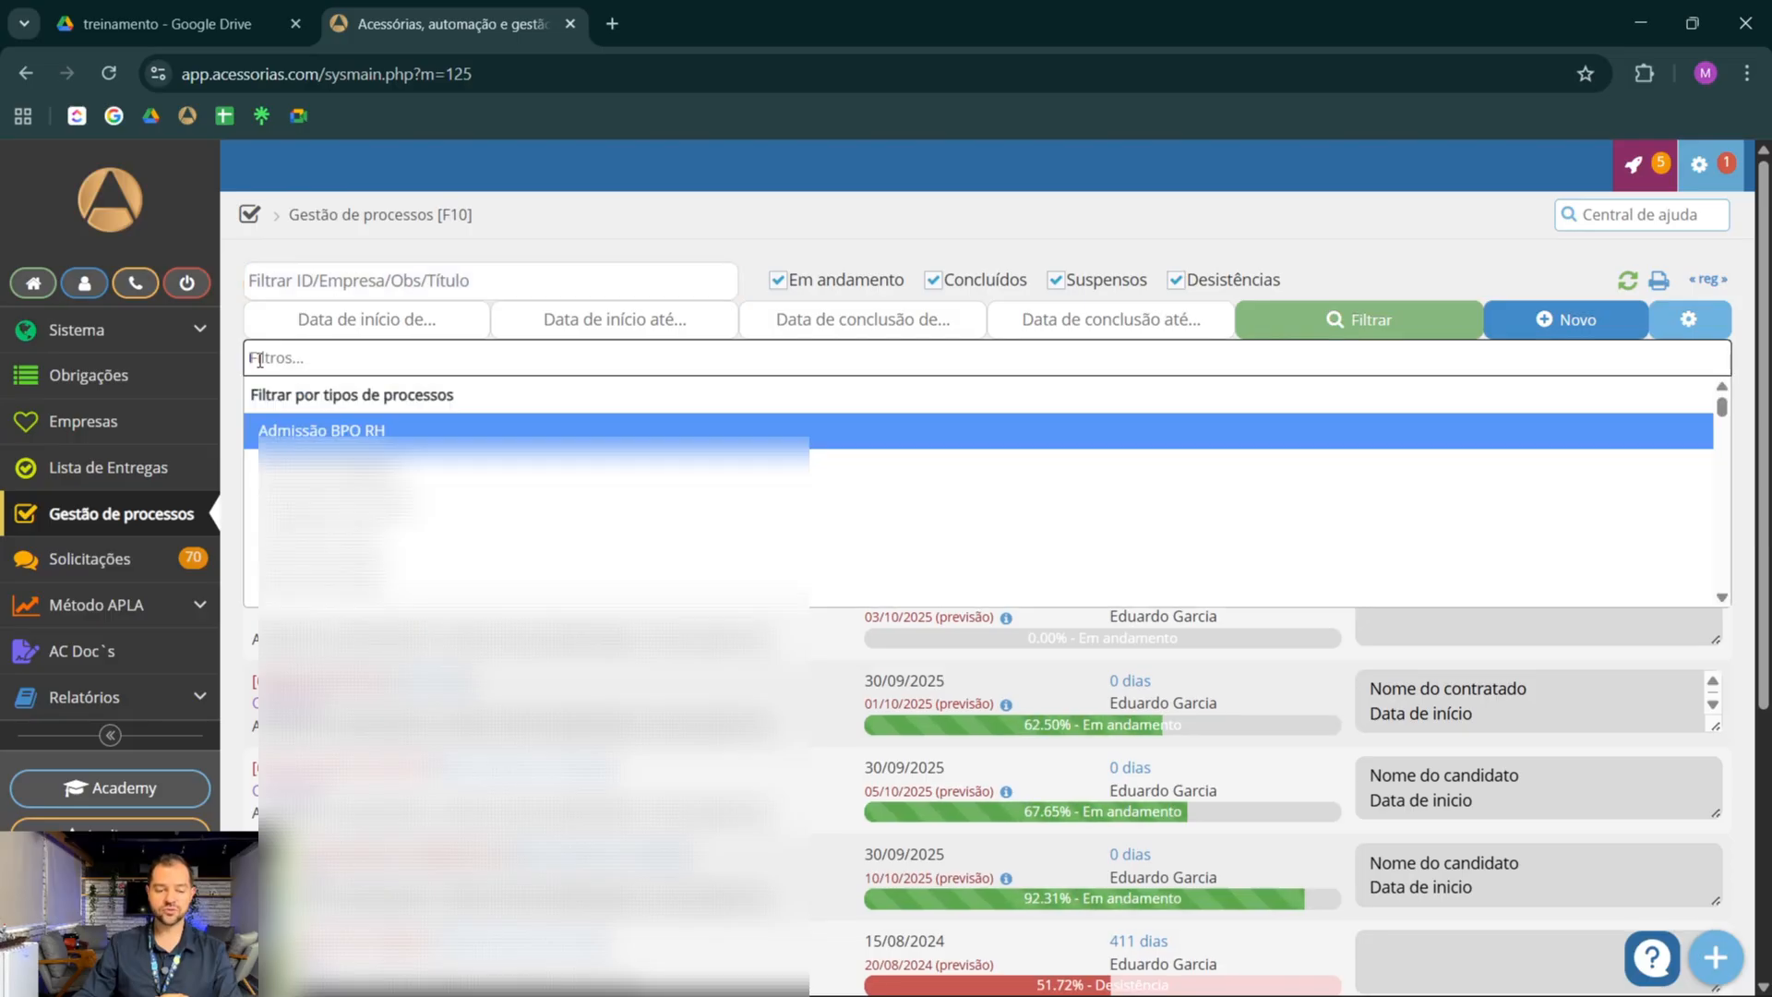
pyautogui.click(380, 361)
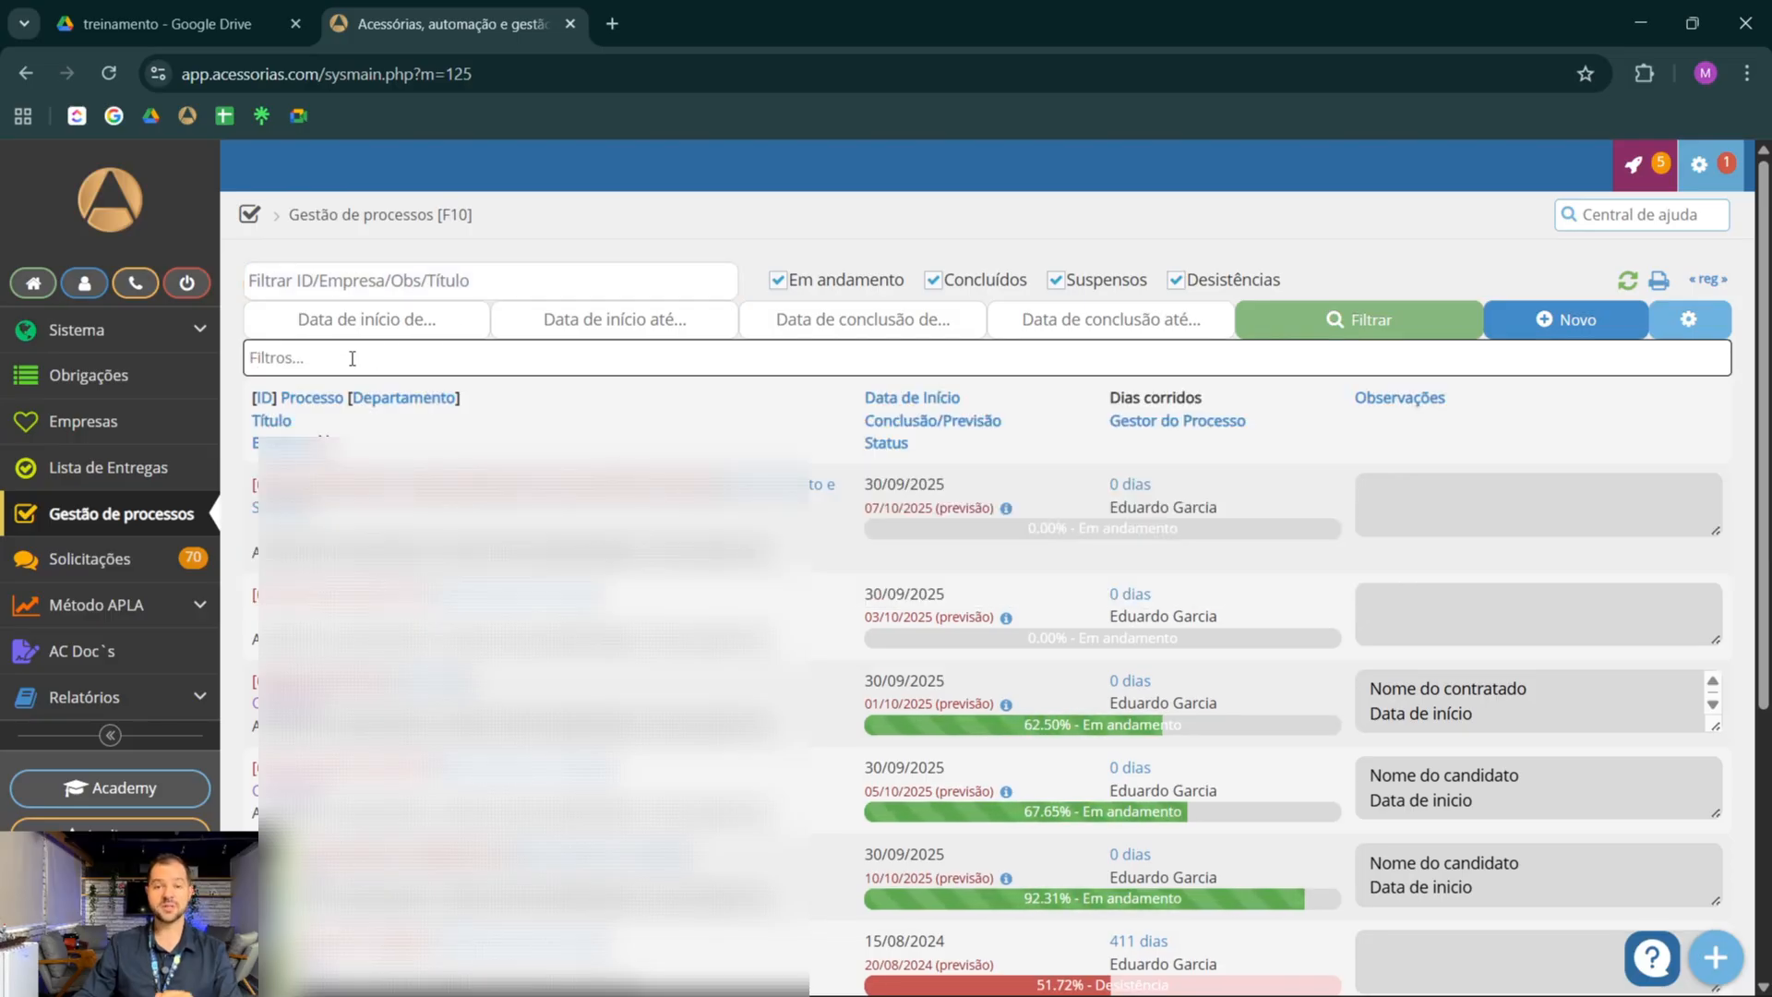
pyautogui.click(352, 360)
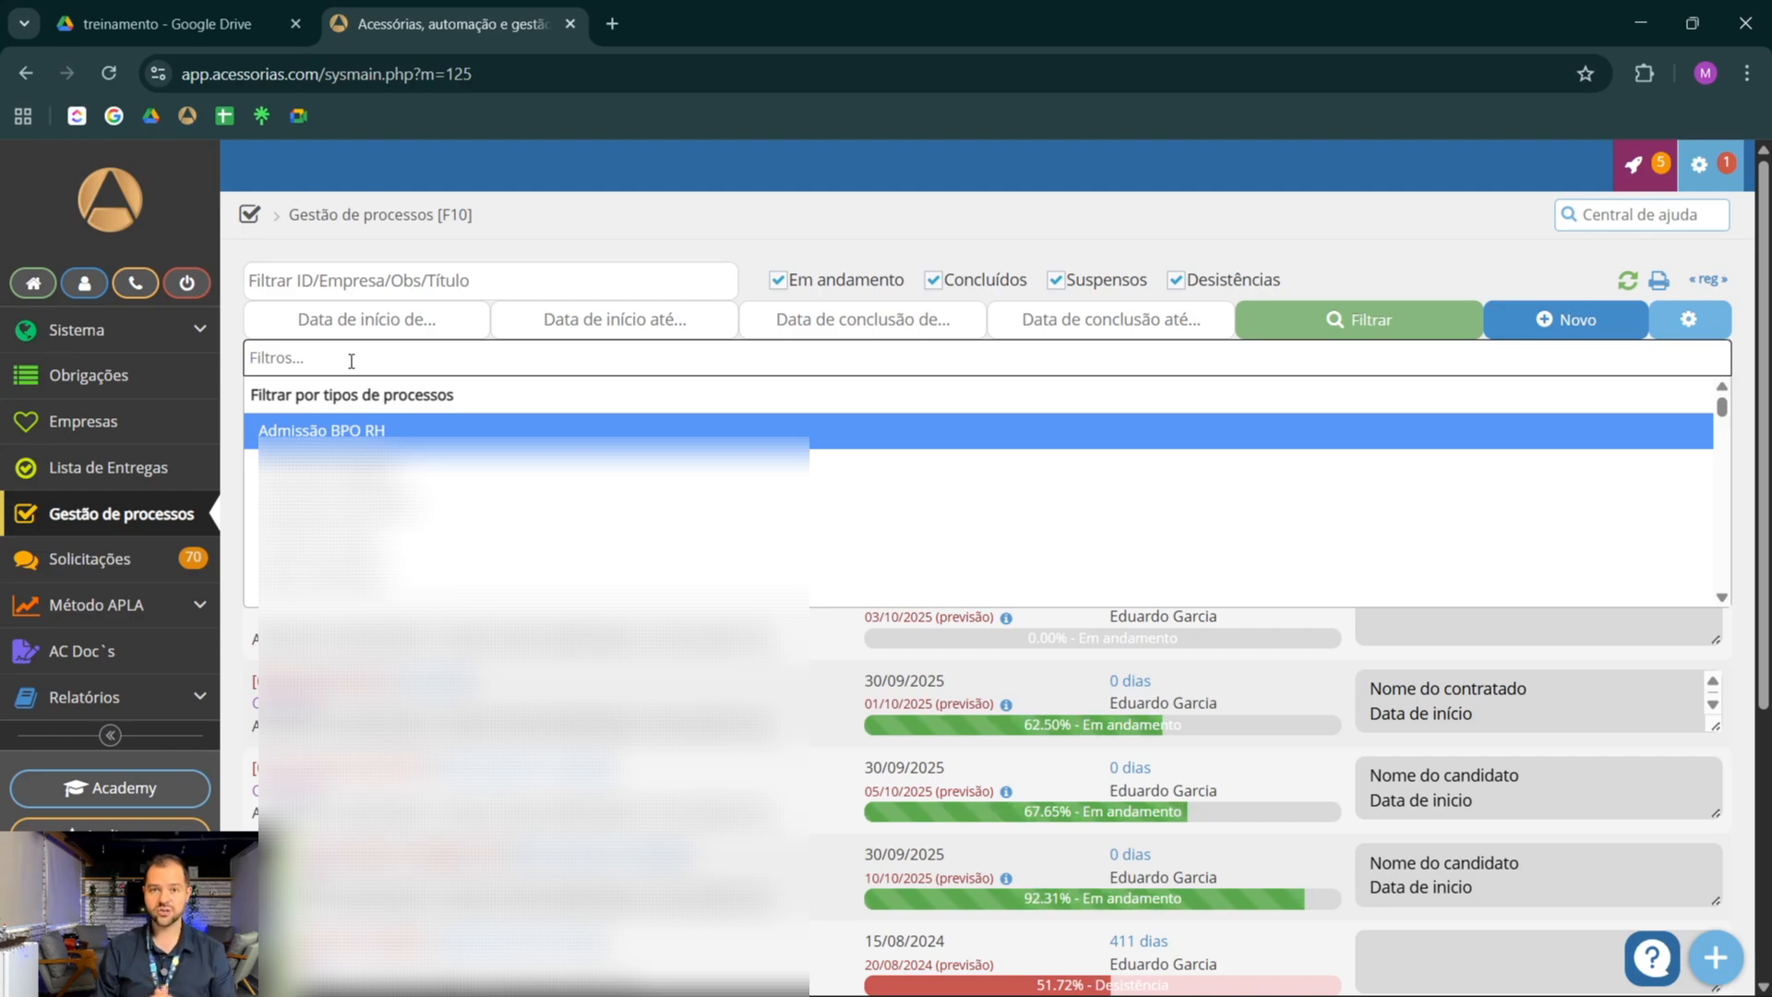
pyautogui.write('edu')
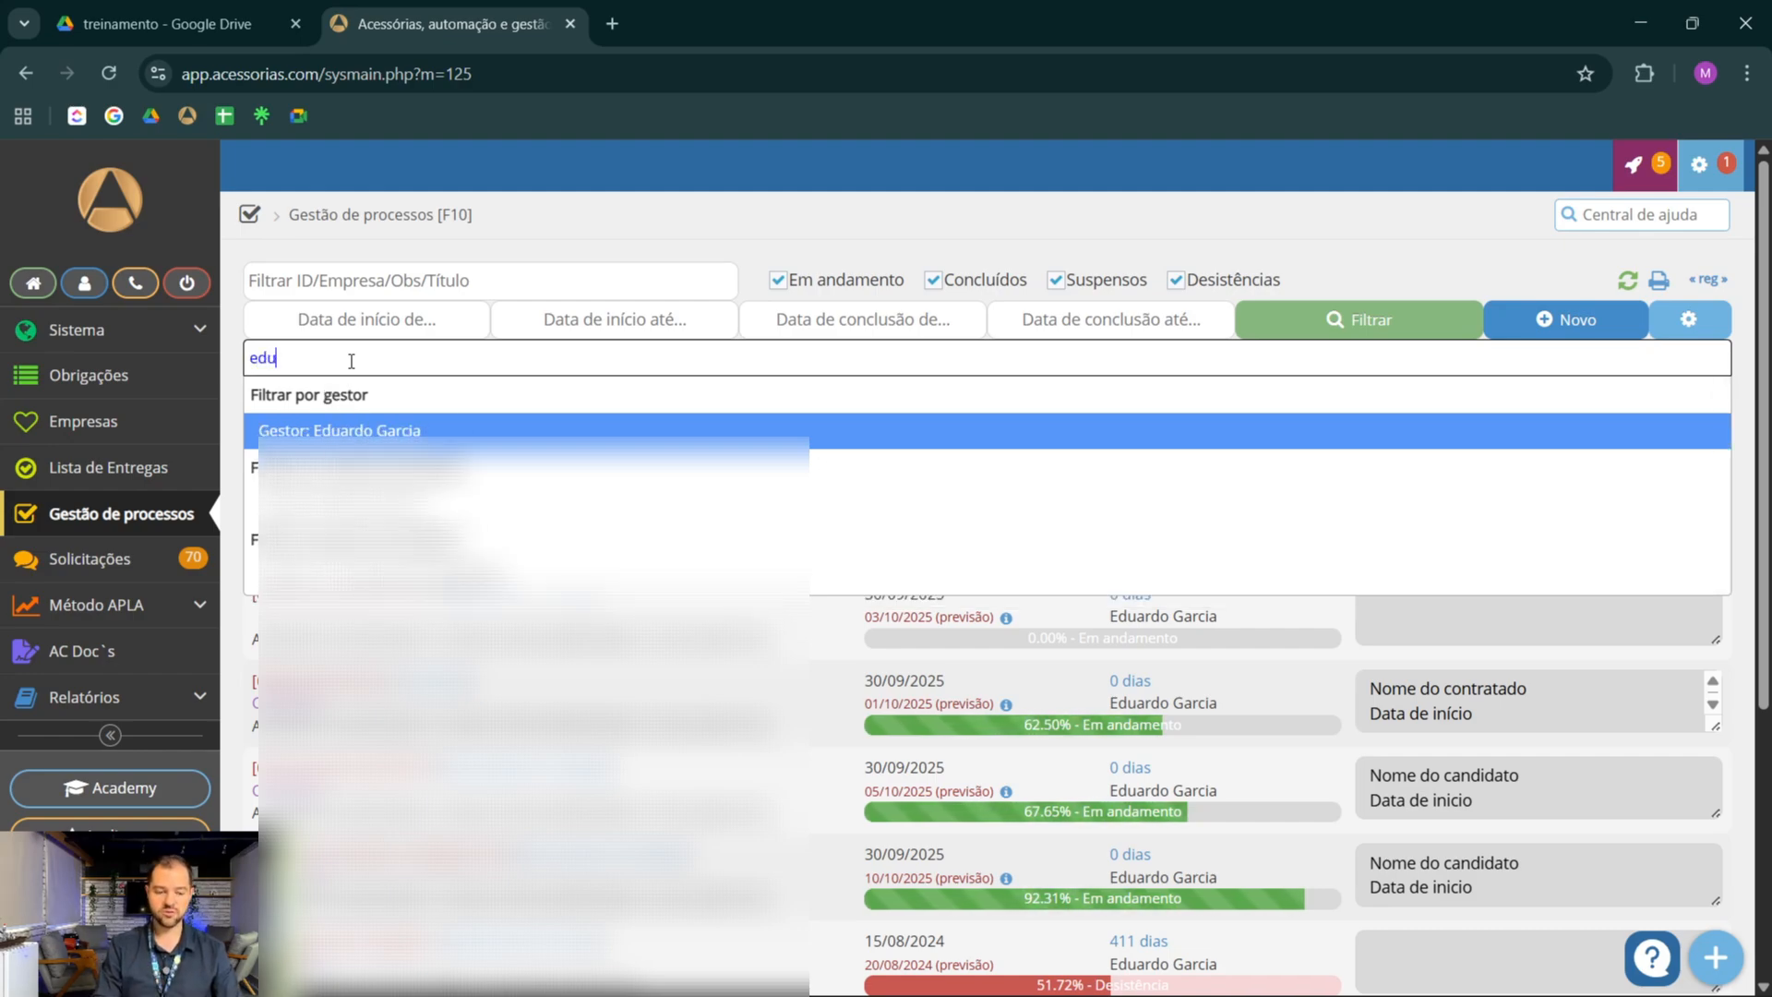
pyautogui.click(368, 431)
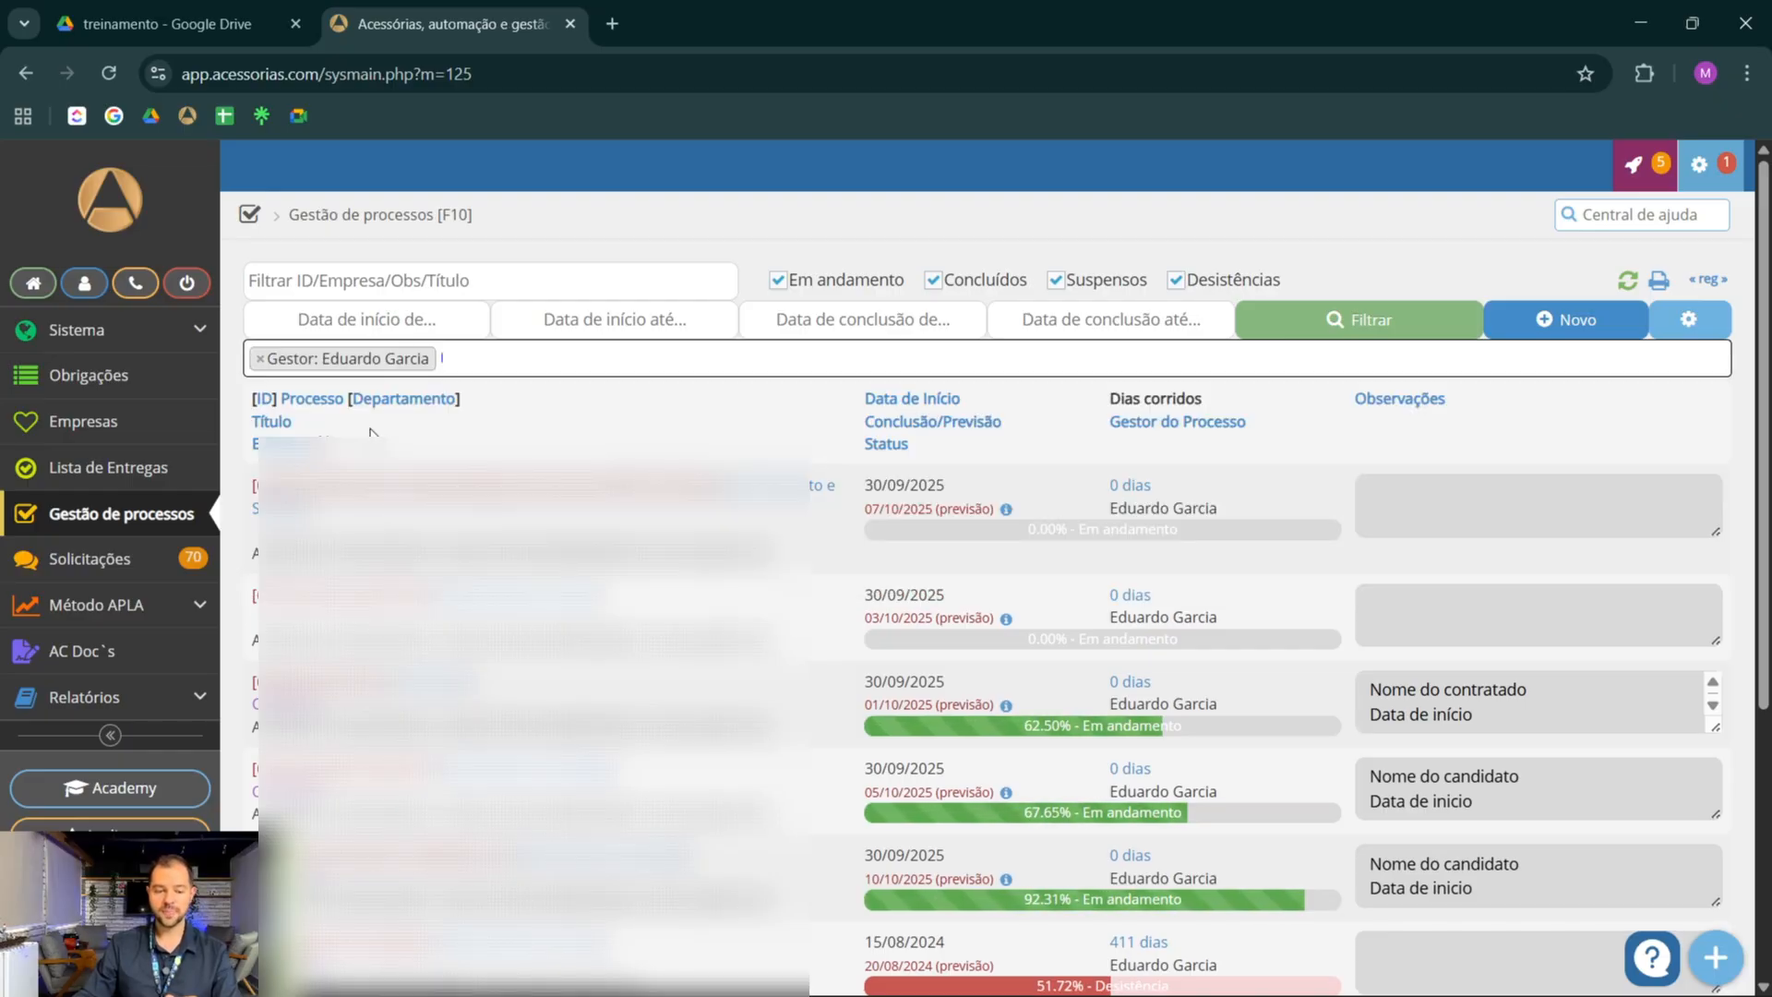
pyautogui.click(1366, 323)
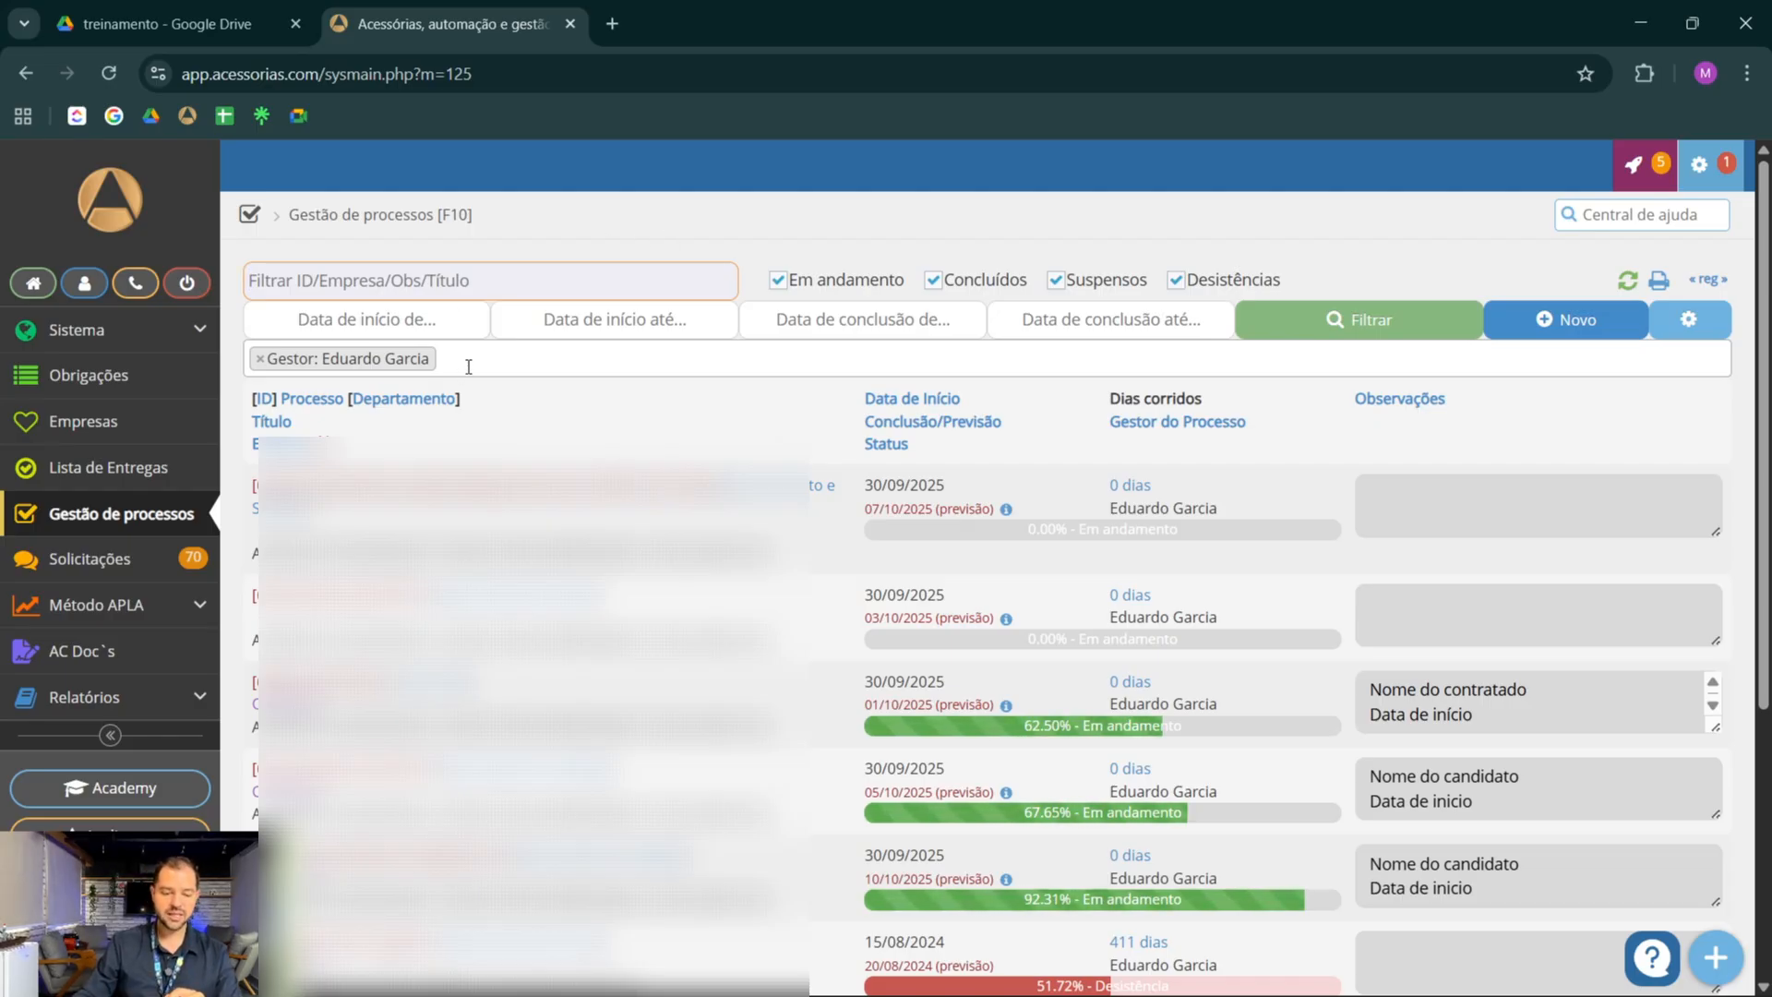
# Remove the manager filter from the process list, select the same manager again and reapply the filter
pyautogui.click(397, 369)
pyautogui.click(260, 358)
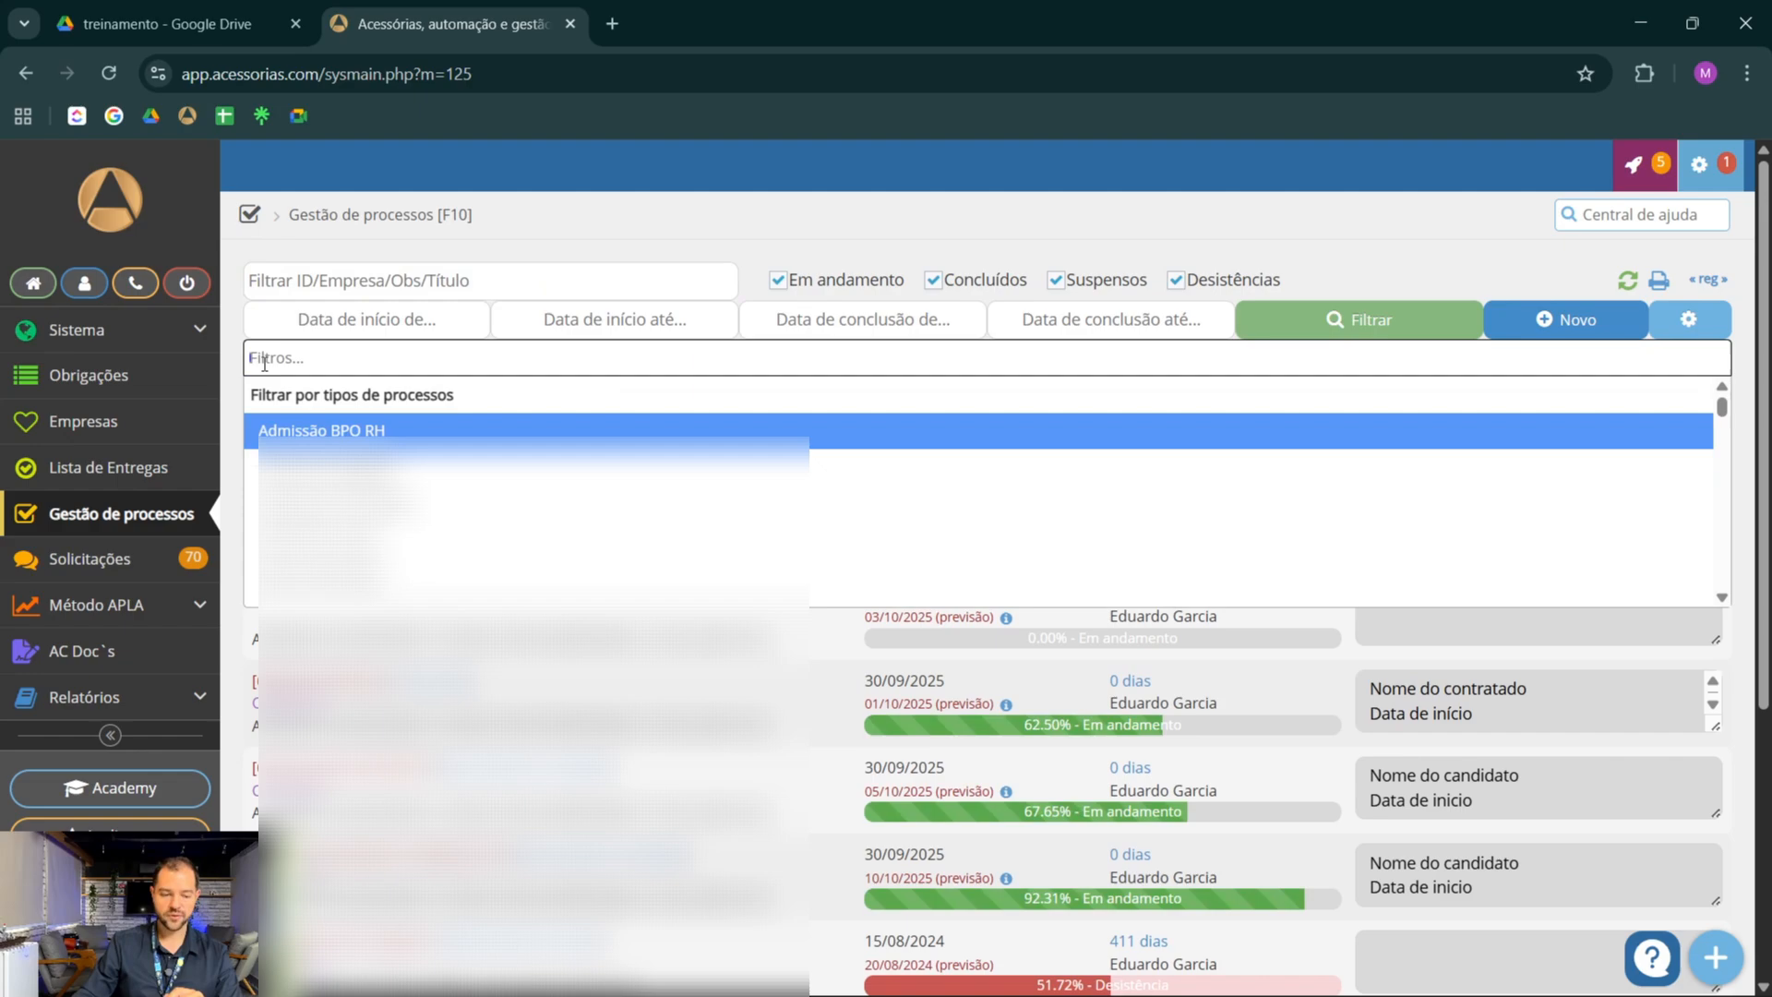
pyautogui.click(357, 358)
pyautogui.write('eduar')
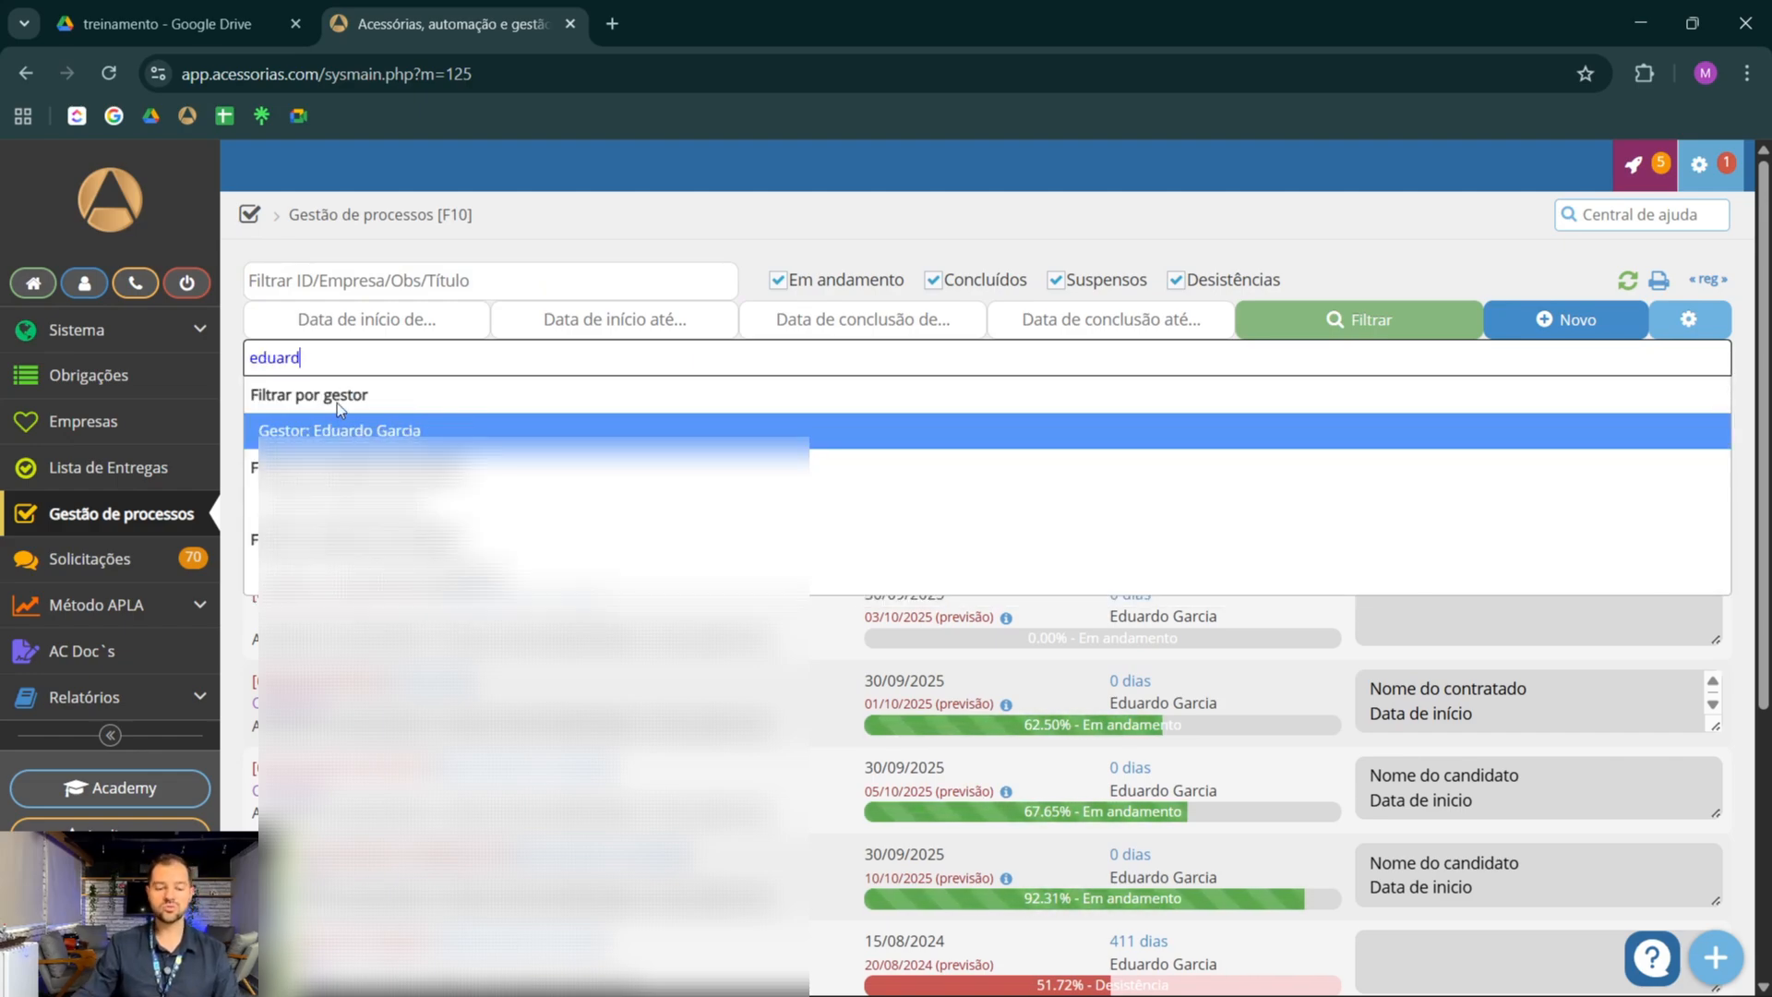
pyautogui.write('d')
pyautogui.press('Return')
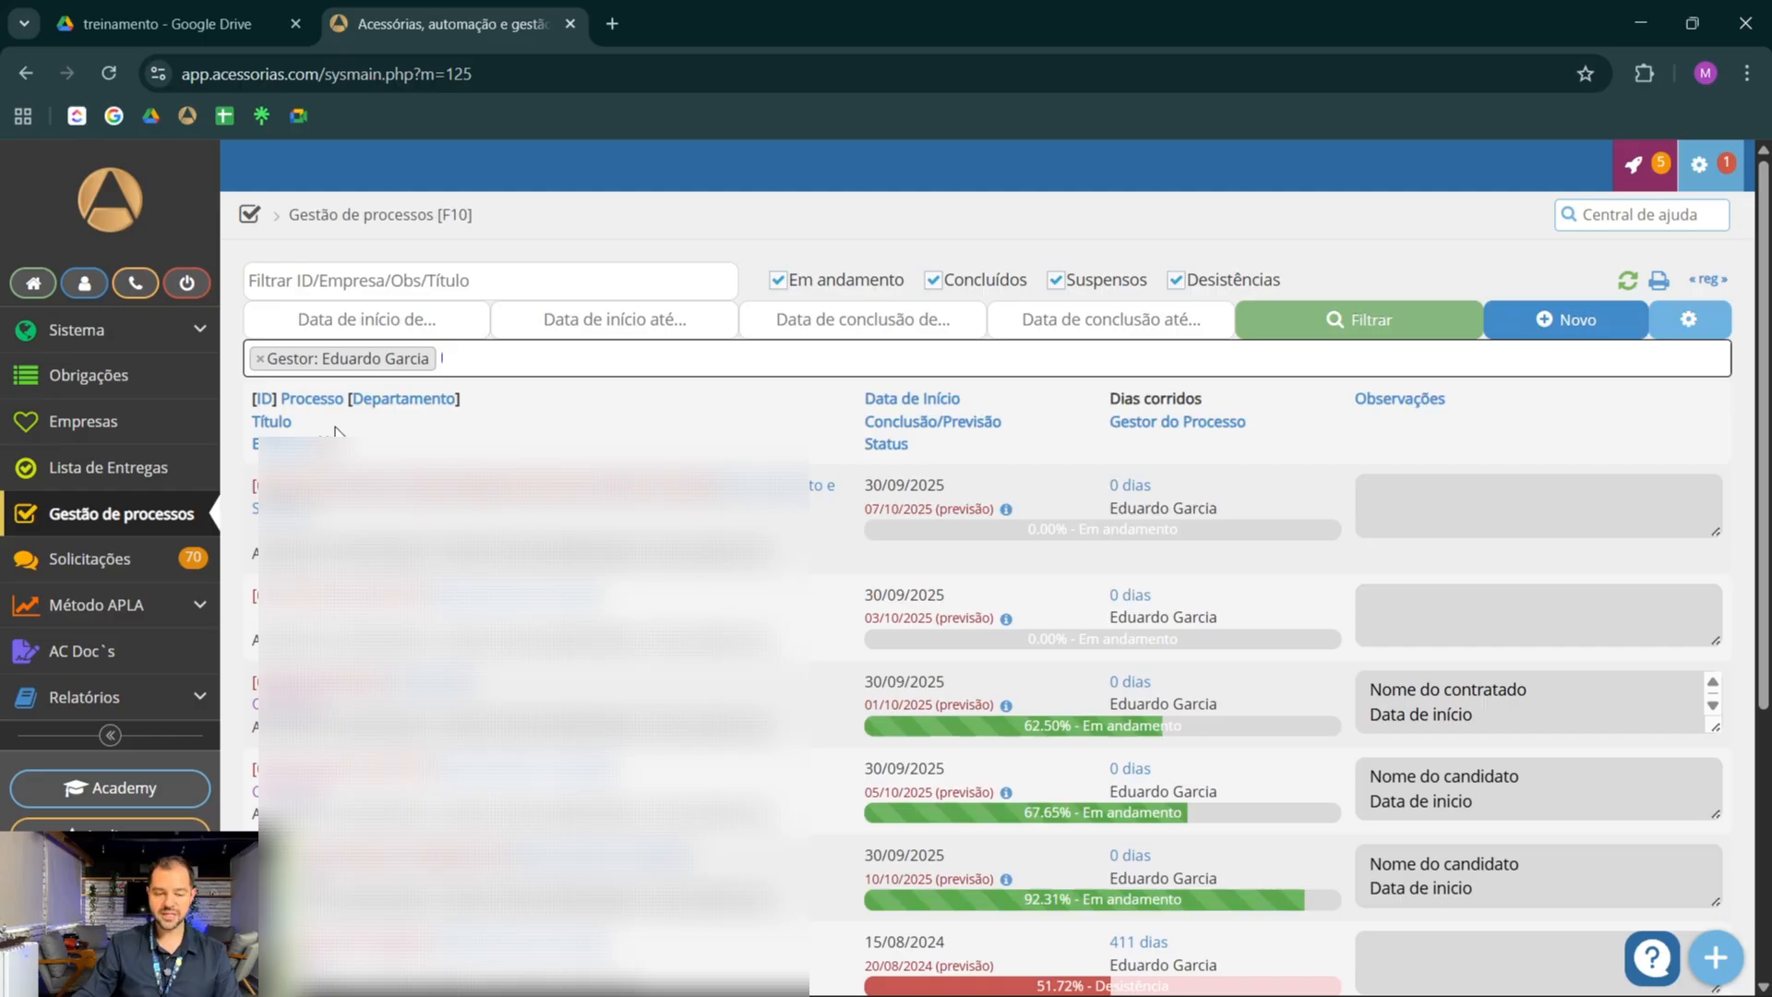
pyautogui.click(1336, 325)
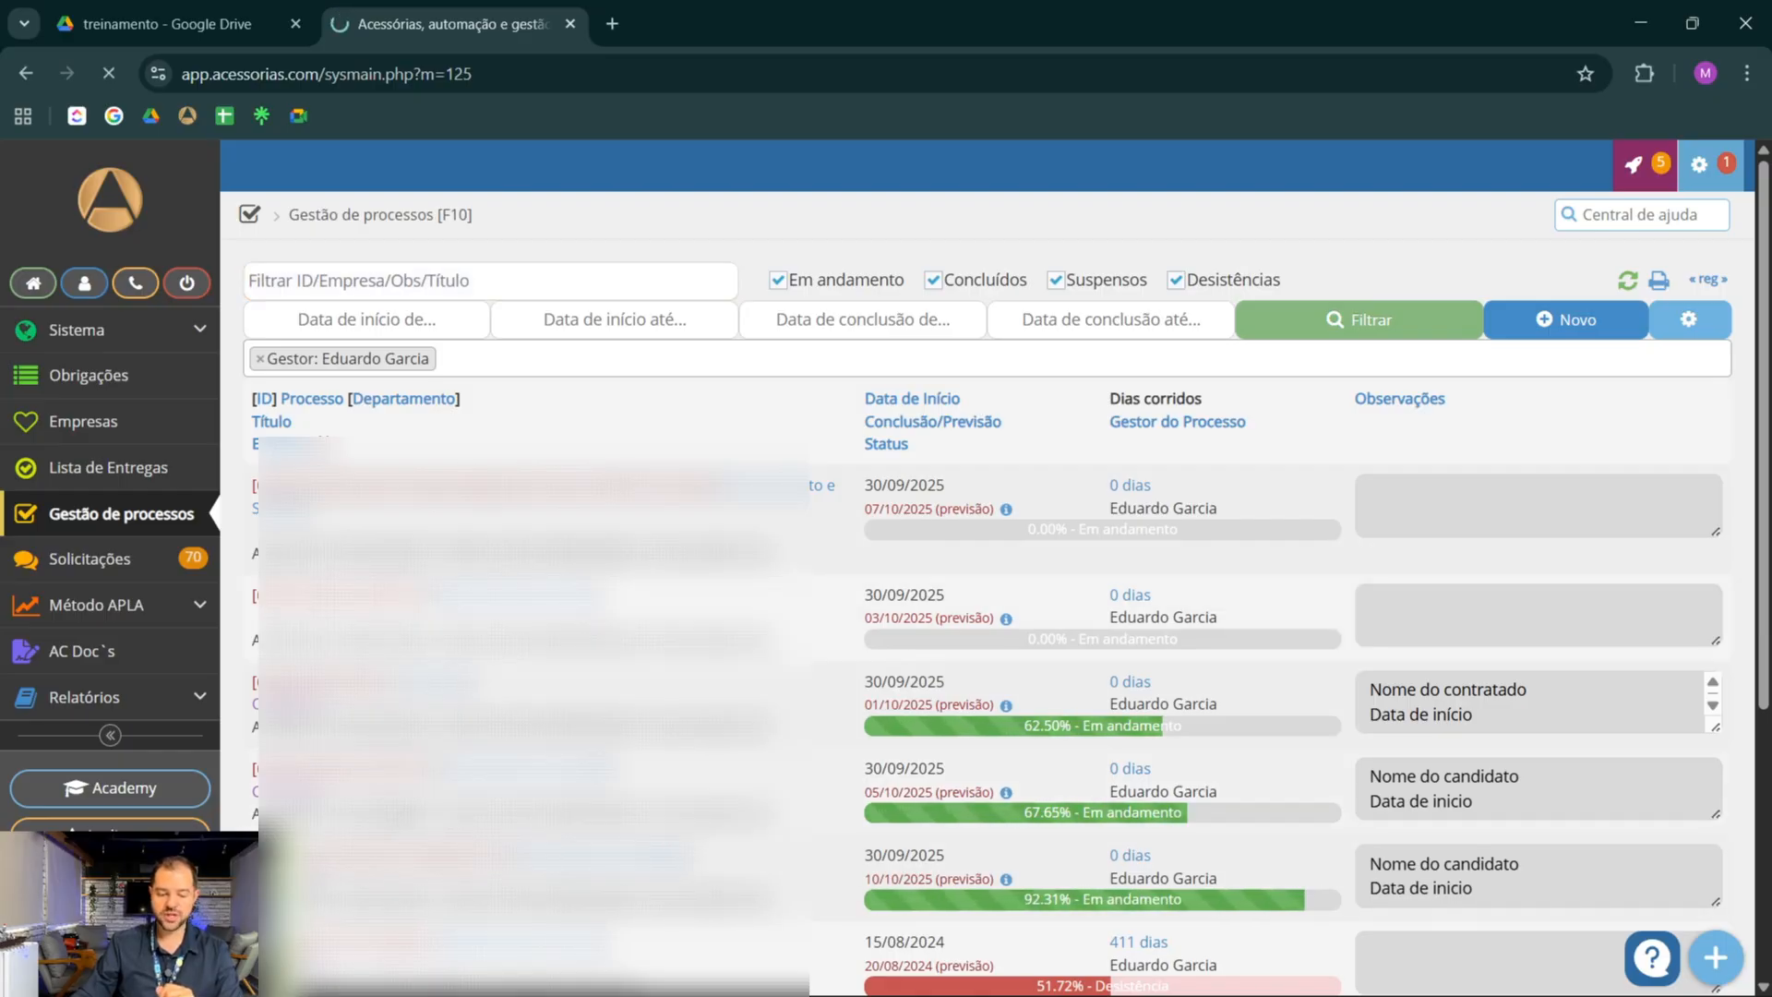
# Open the Vaga Nova BPO RH process and mark the Mudar o Gestor de processo task before Cadastrar o Aprovado na Domínio as OK
pyautogui.click(397, 807)
pyautogui.scroll(-20, 794, 641)
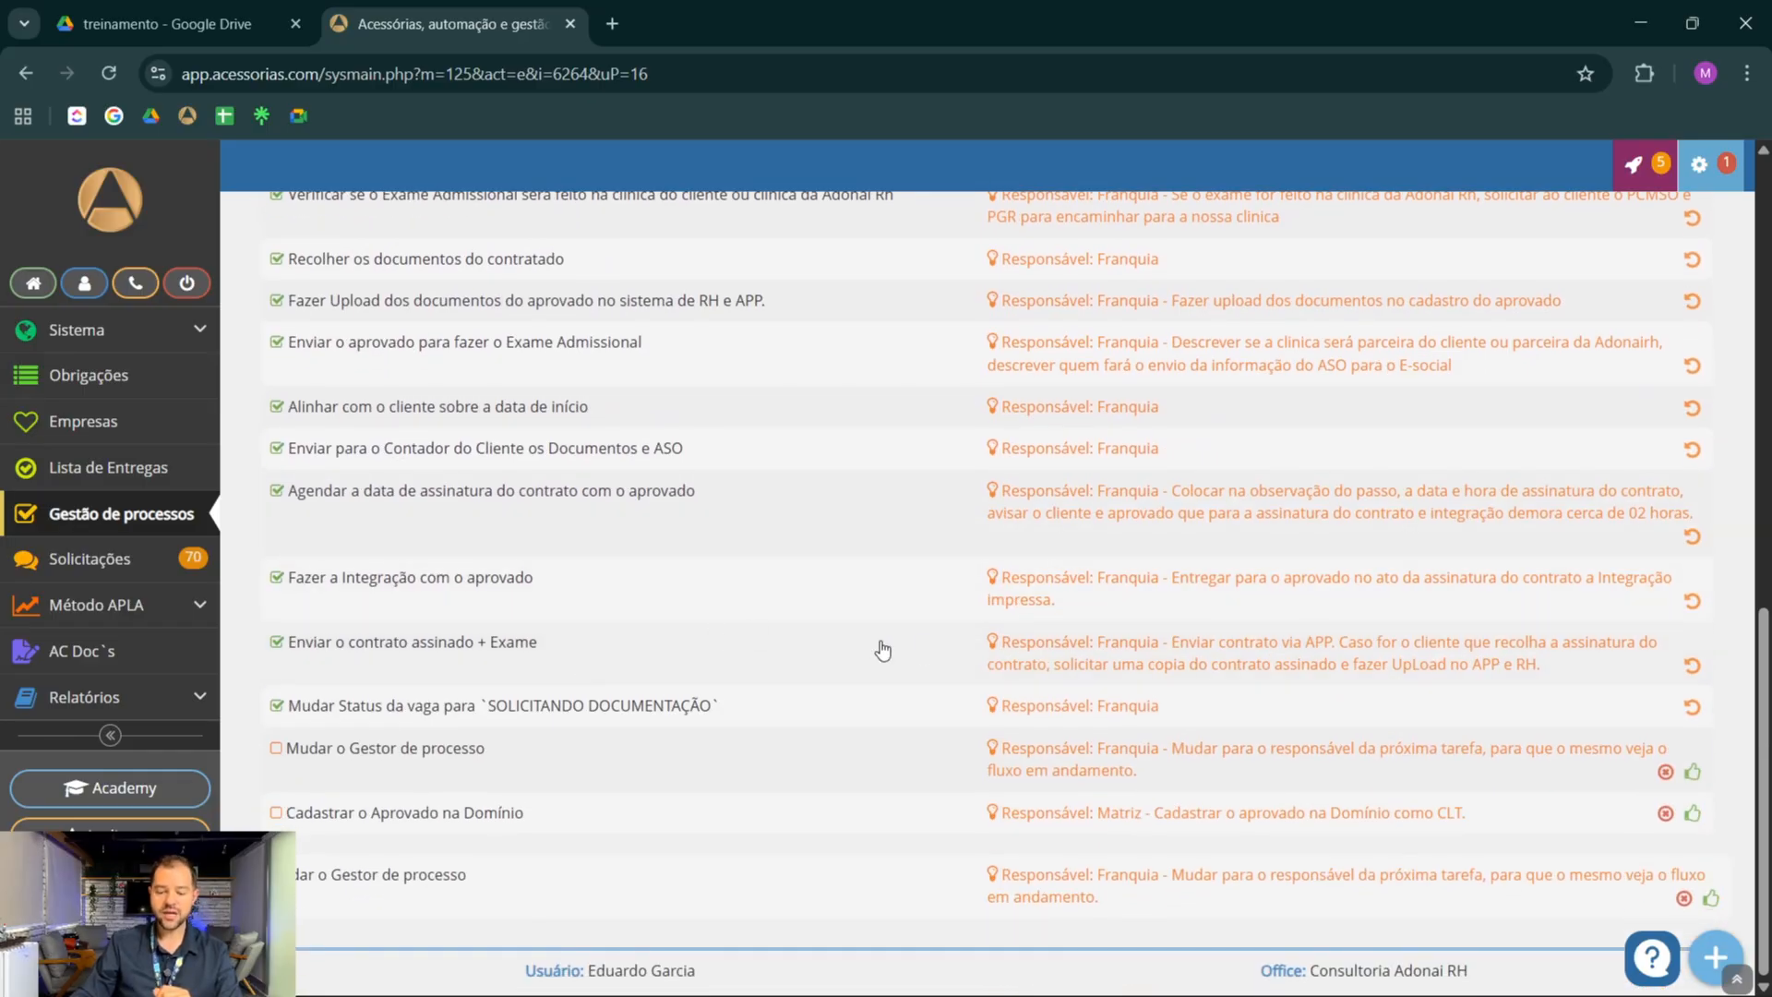
pyautogui.click(1692, 774)
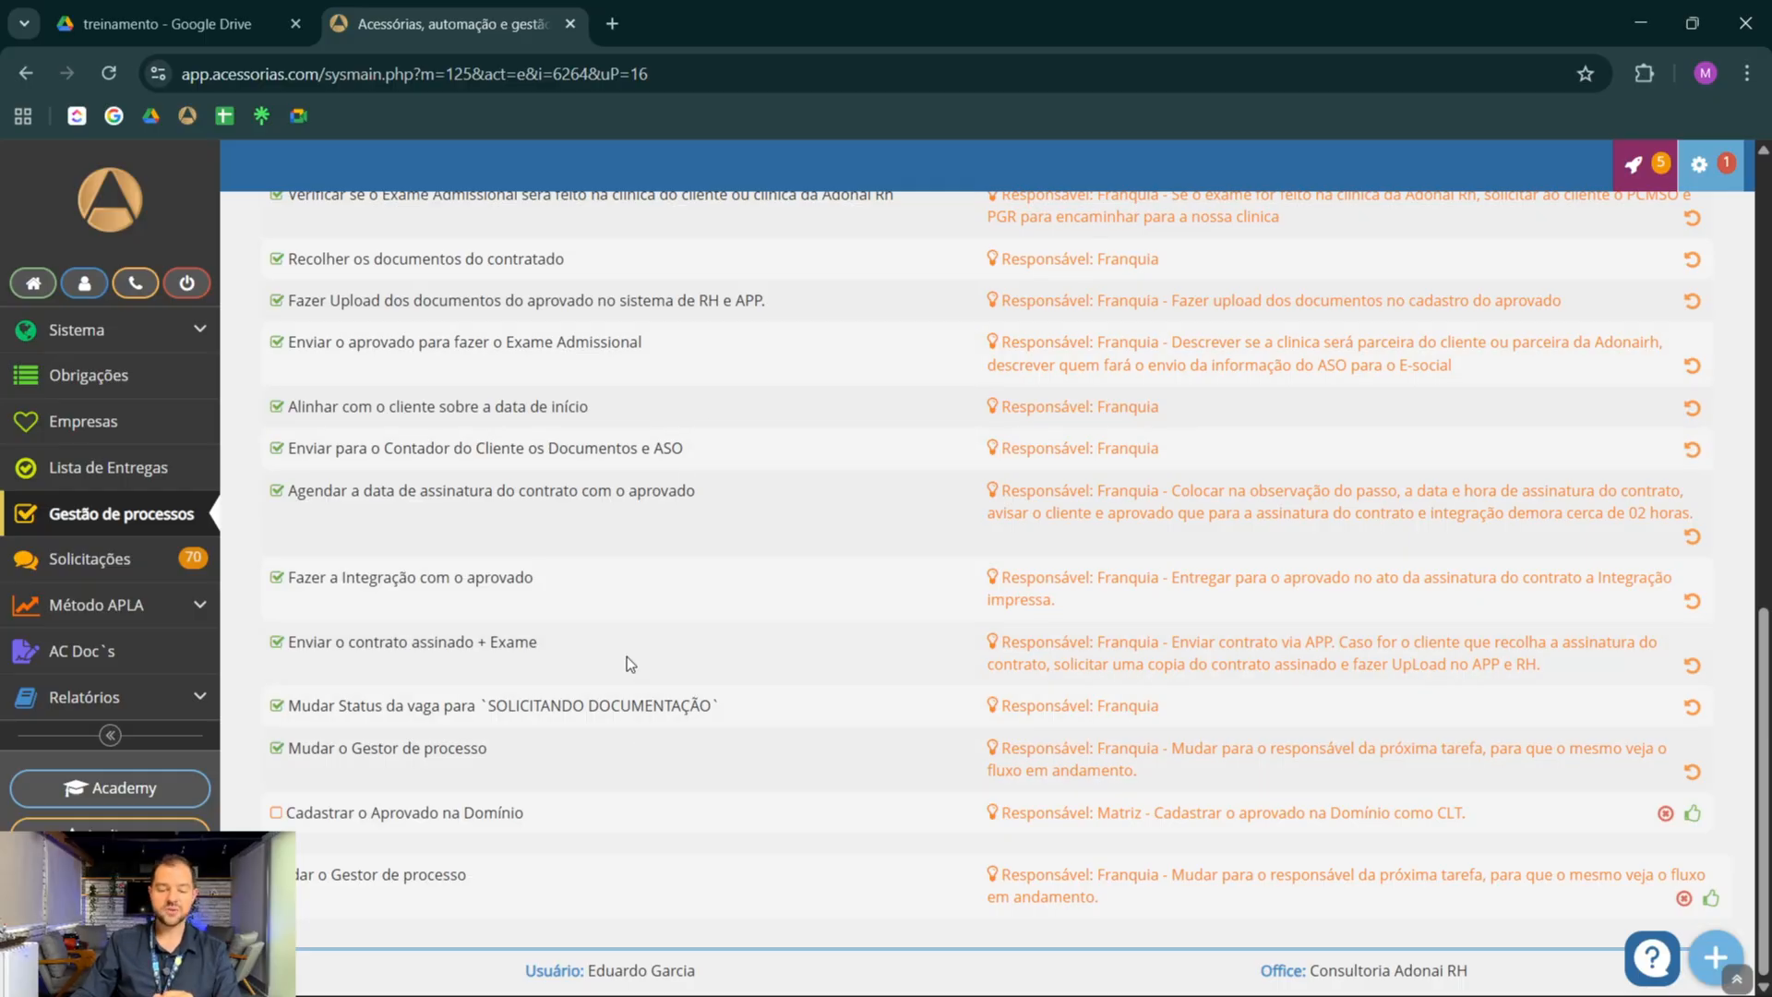
# Save the comment "Faltou o contrato assinado" on the Enviar o contrato assinado + Exame task
pyautogui.click(673, 645)
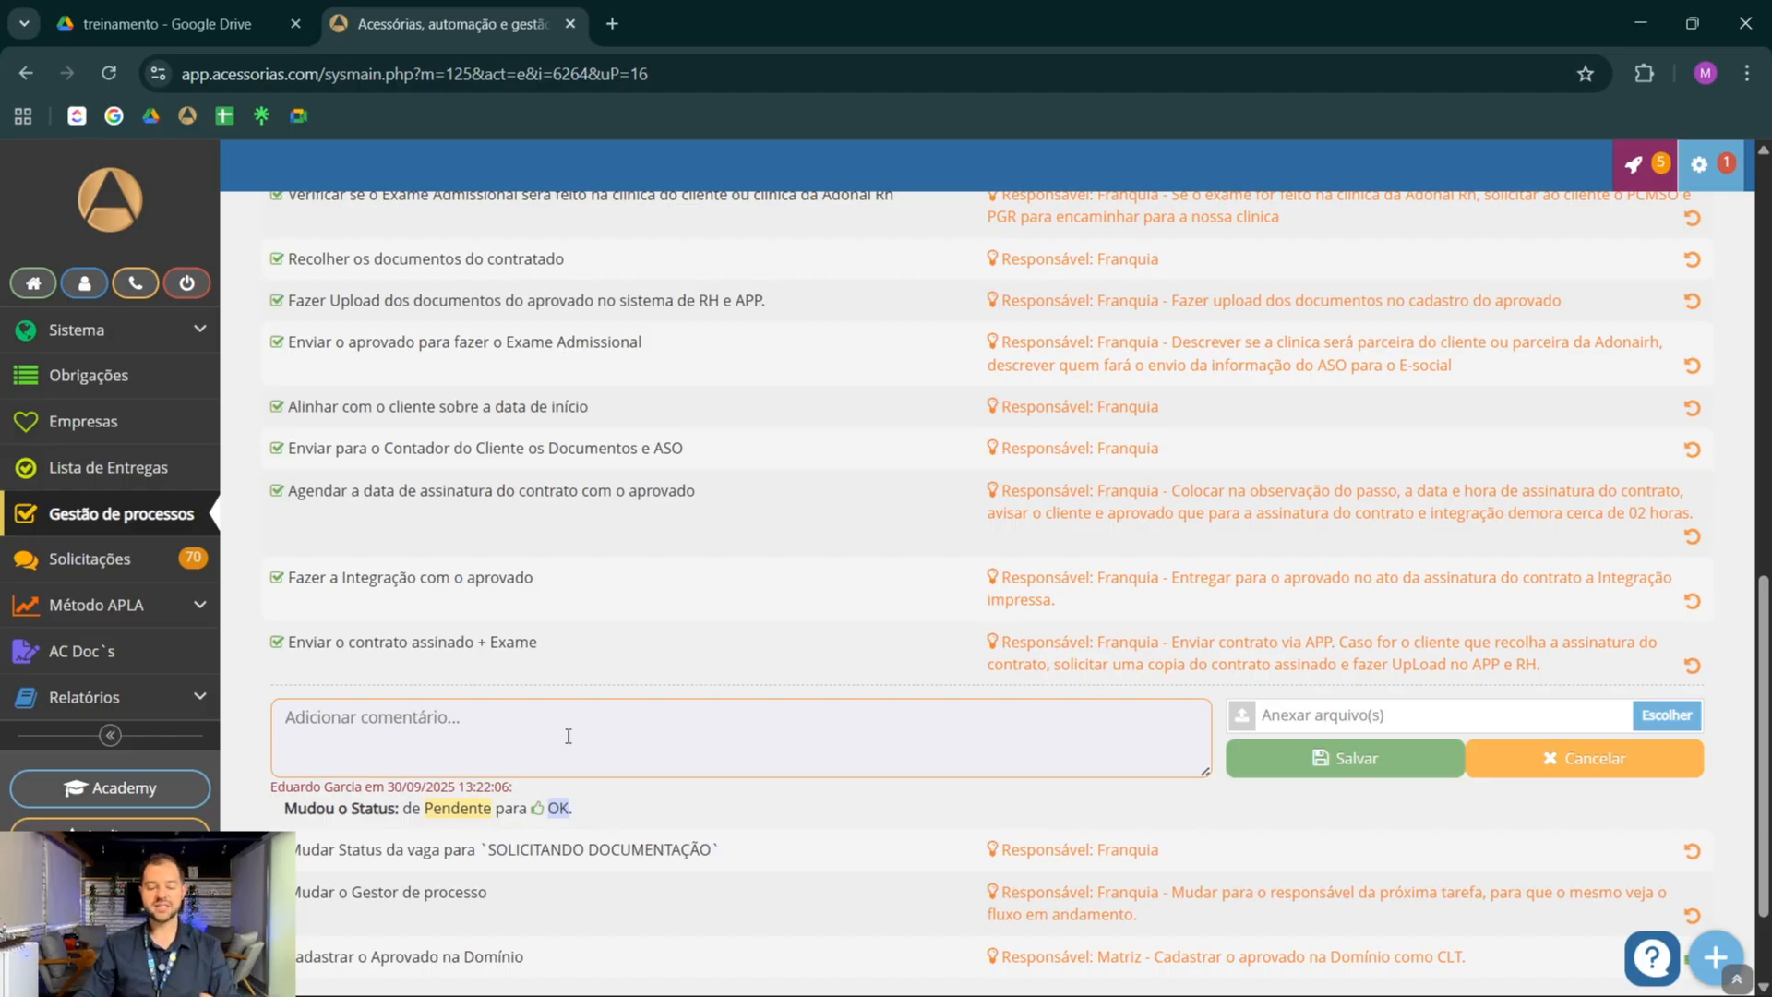
pyautogui.write('Fal')
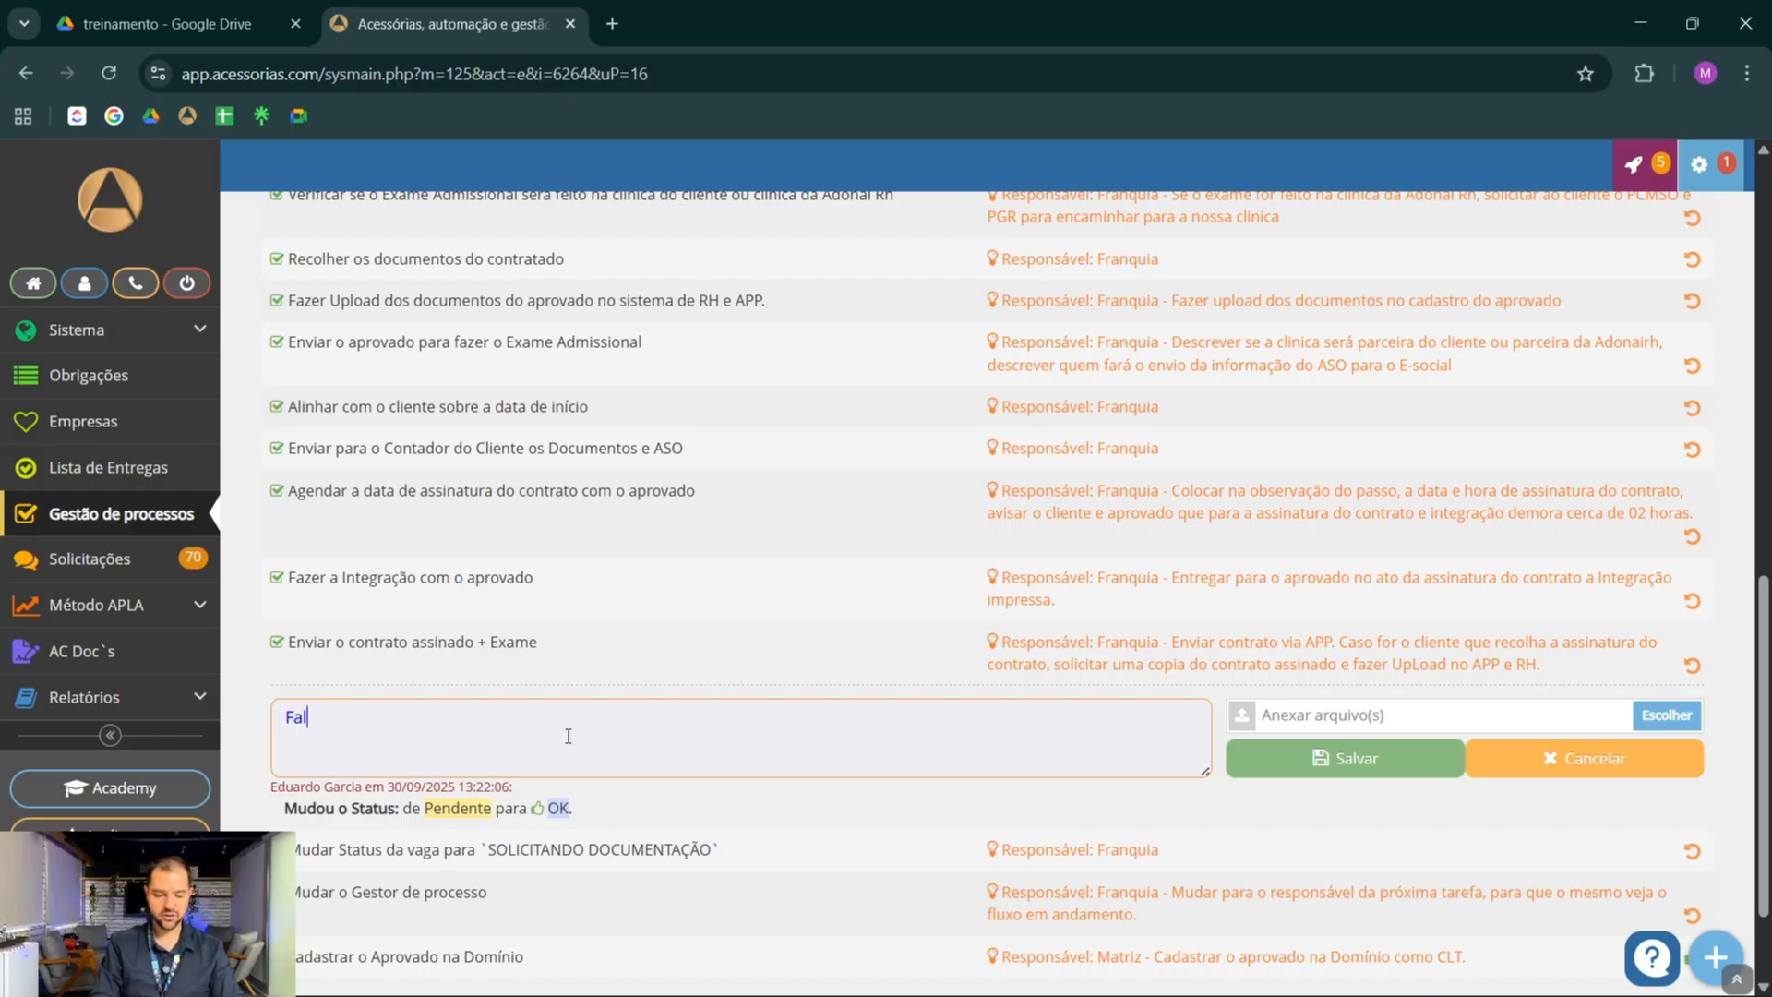
pyautogui.write('tou o contrato assinado')
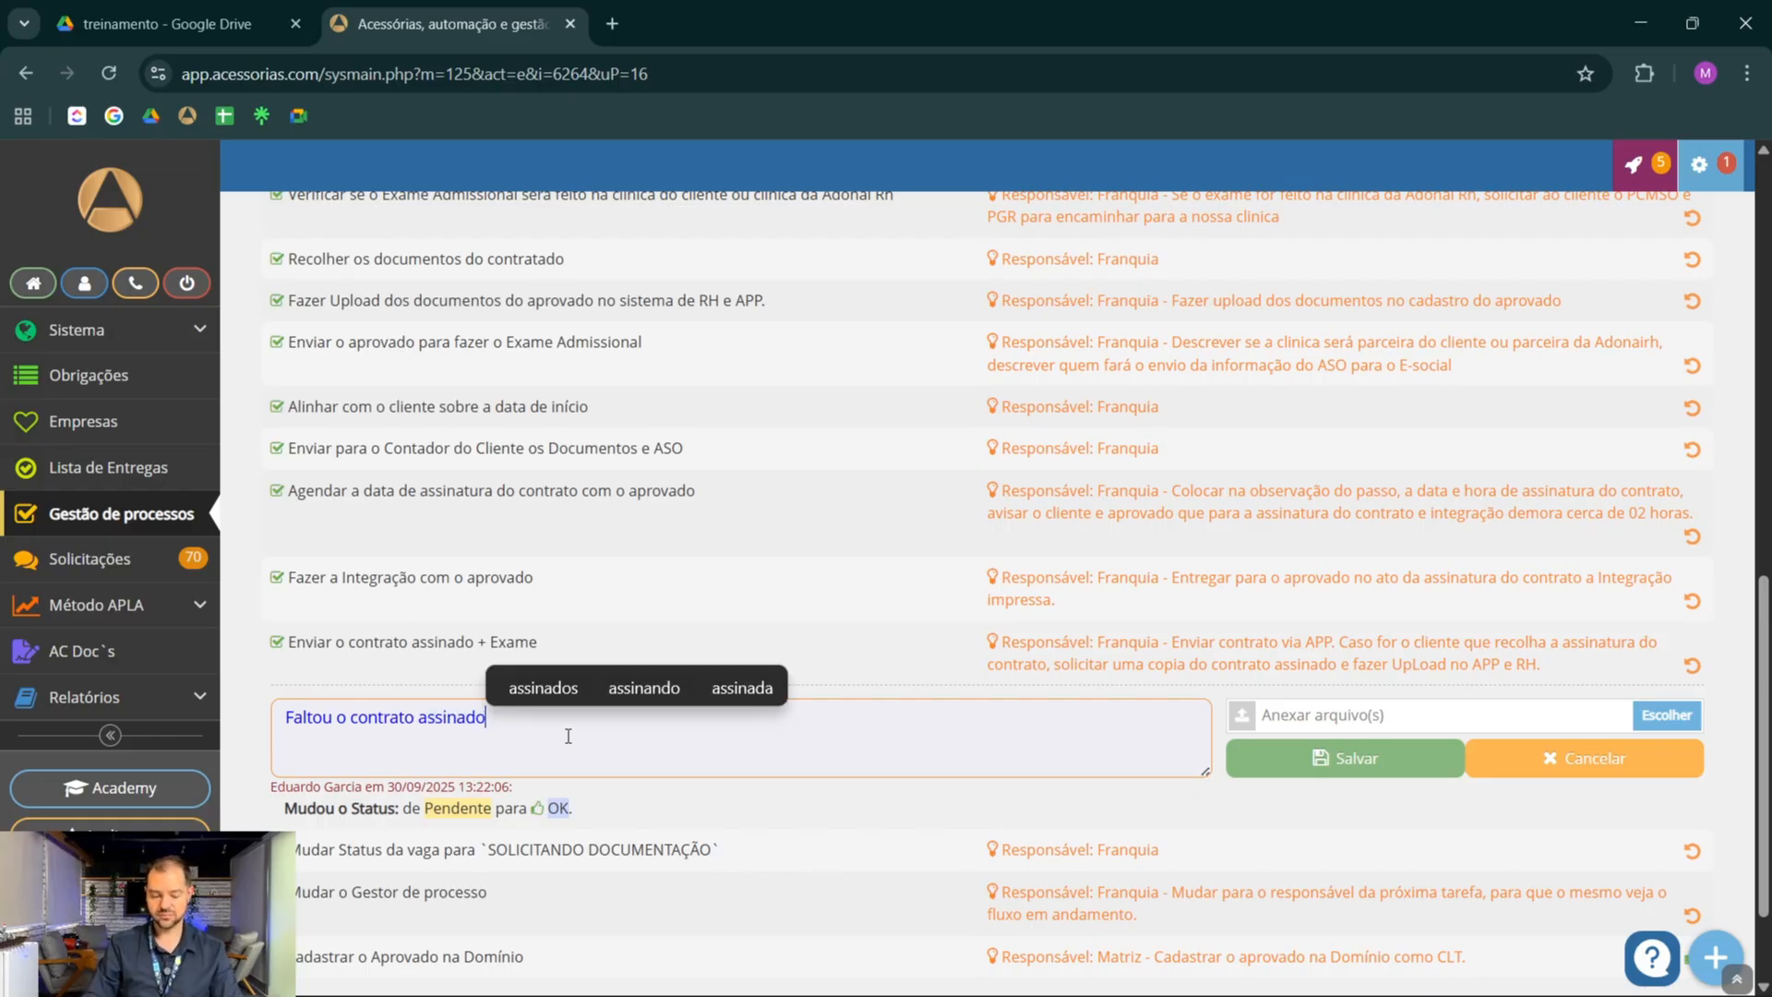
pyautogui.click(1260, 753)
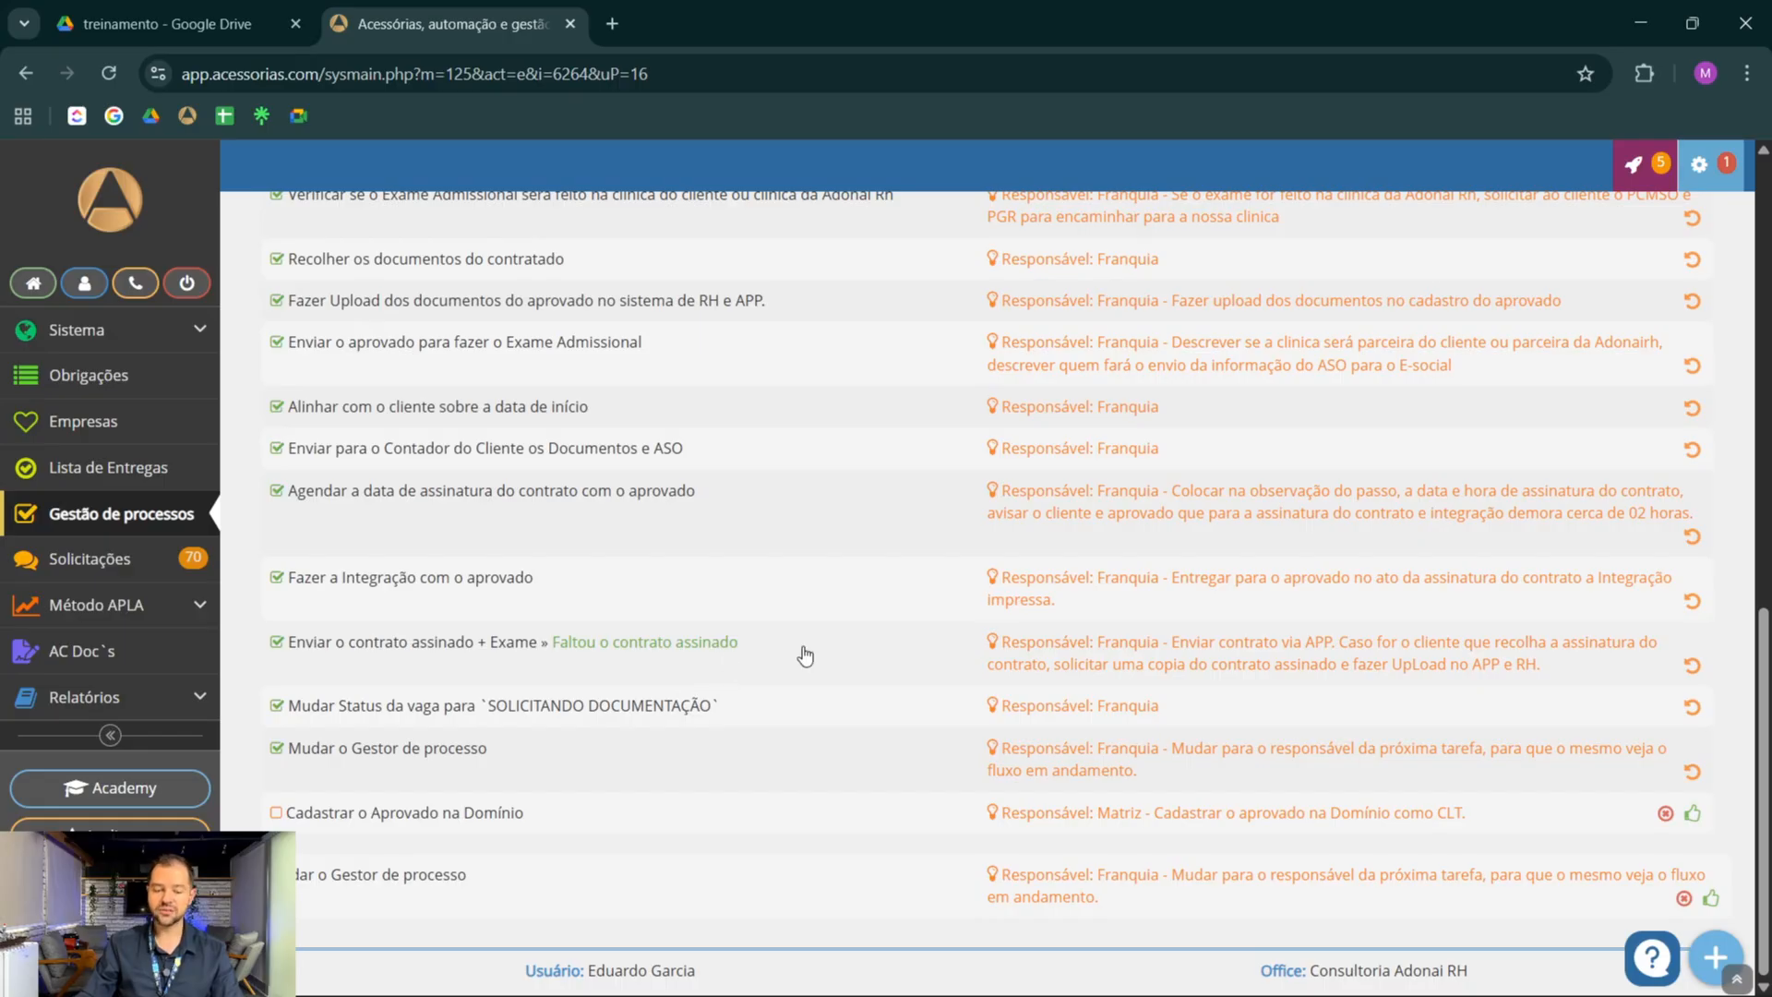
# Assign the Vaga Nova BPO RH process to a different manager and save the change
pyautogui.scroll(10, 803, 655)
pyautogui.scroll(-10, 803, 654)
pyautogui.scroll(10, 1034, 492)
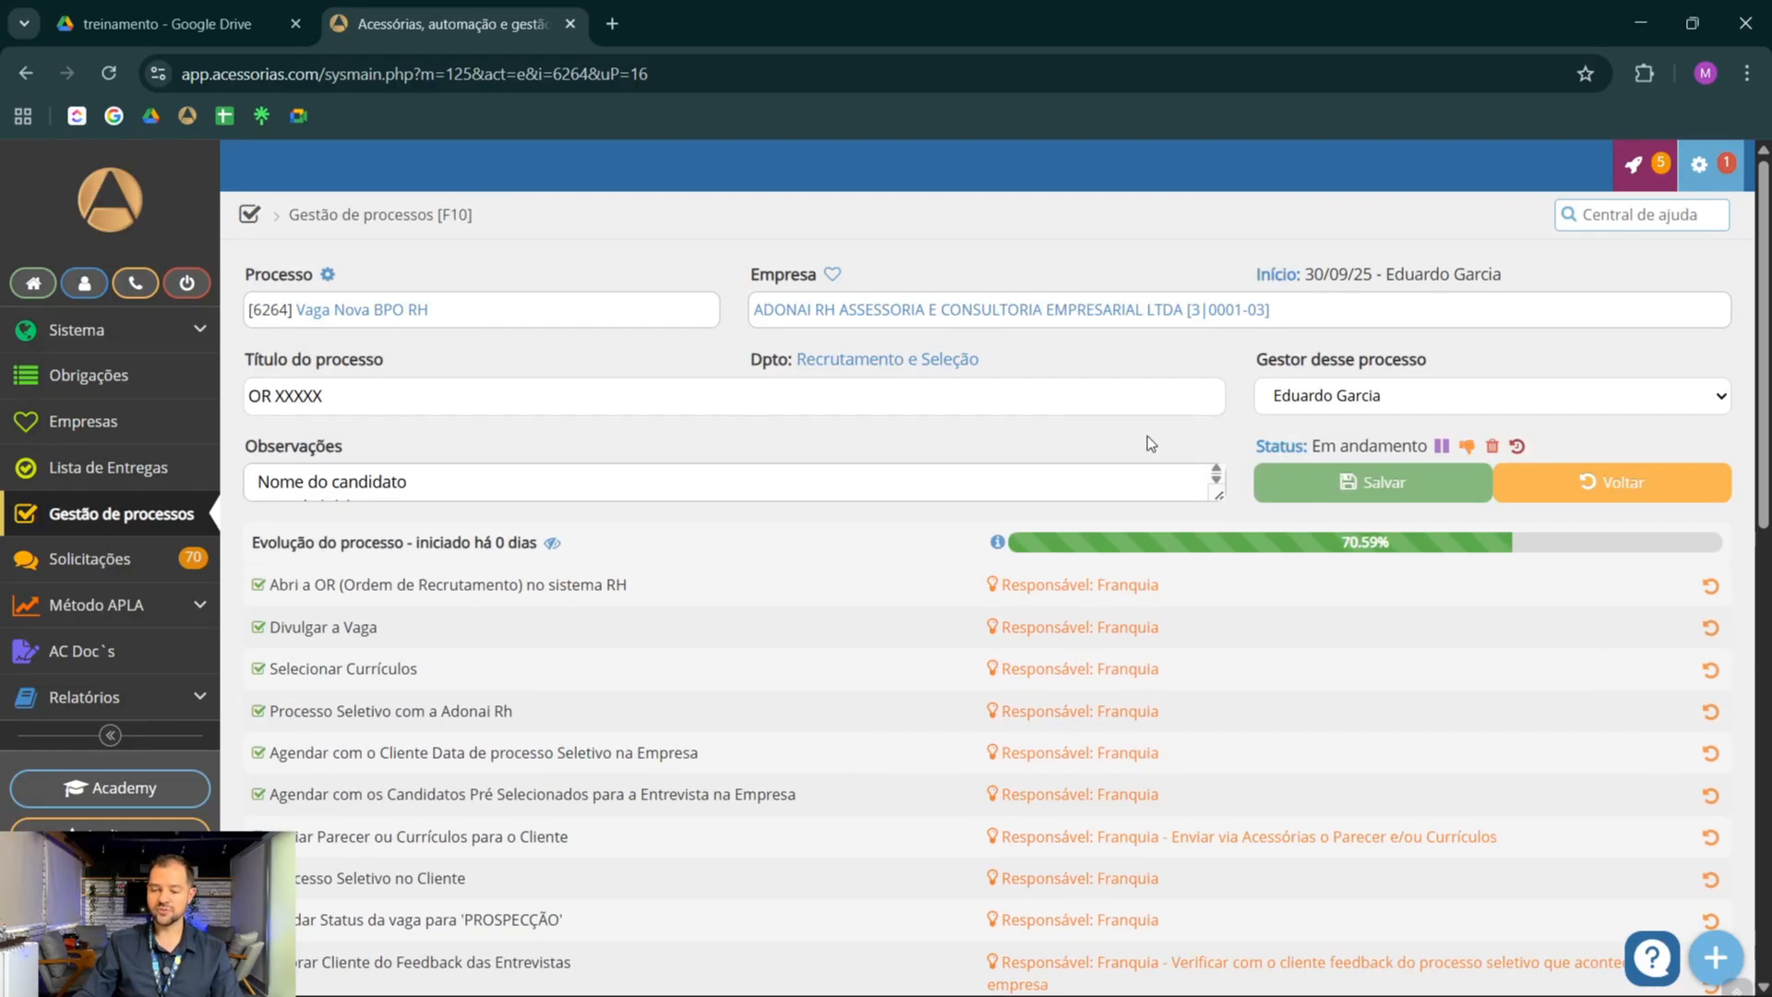
pyautogui.click(1279, 403)
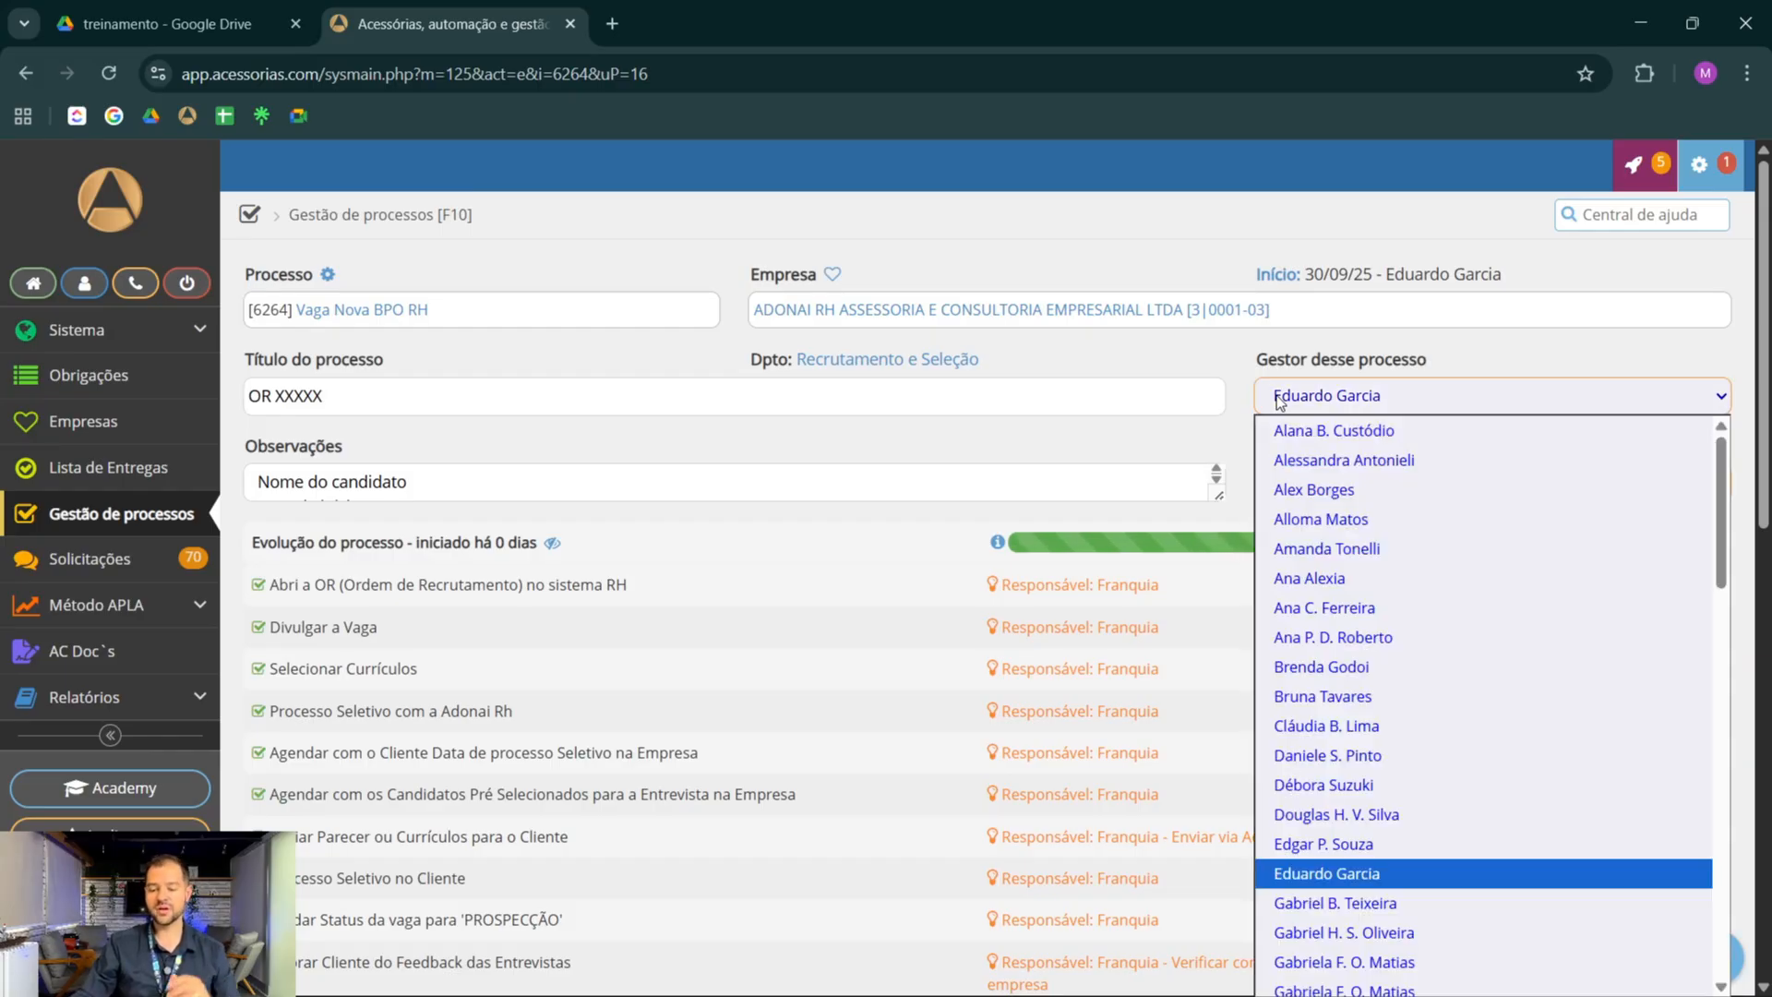
pyautogui.click(1304, 726)
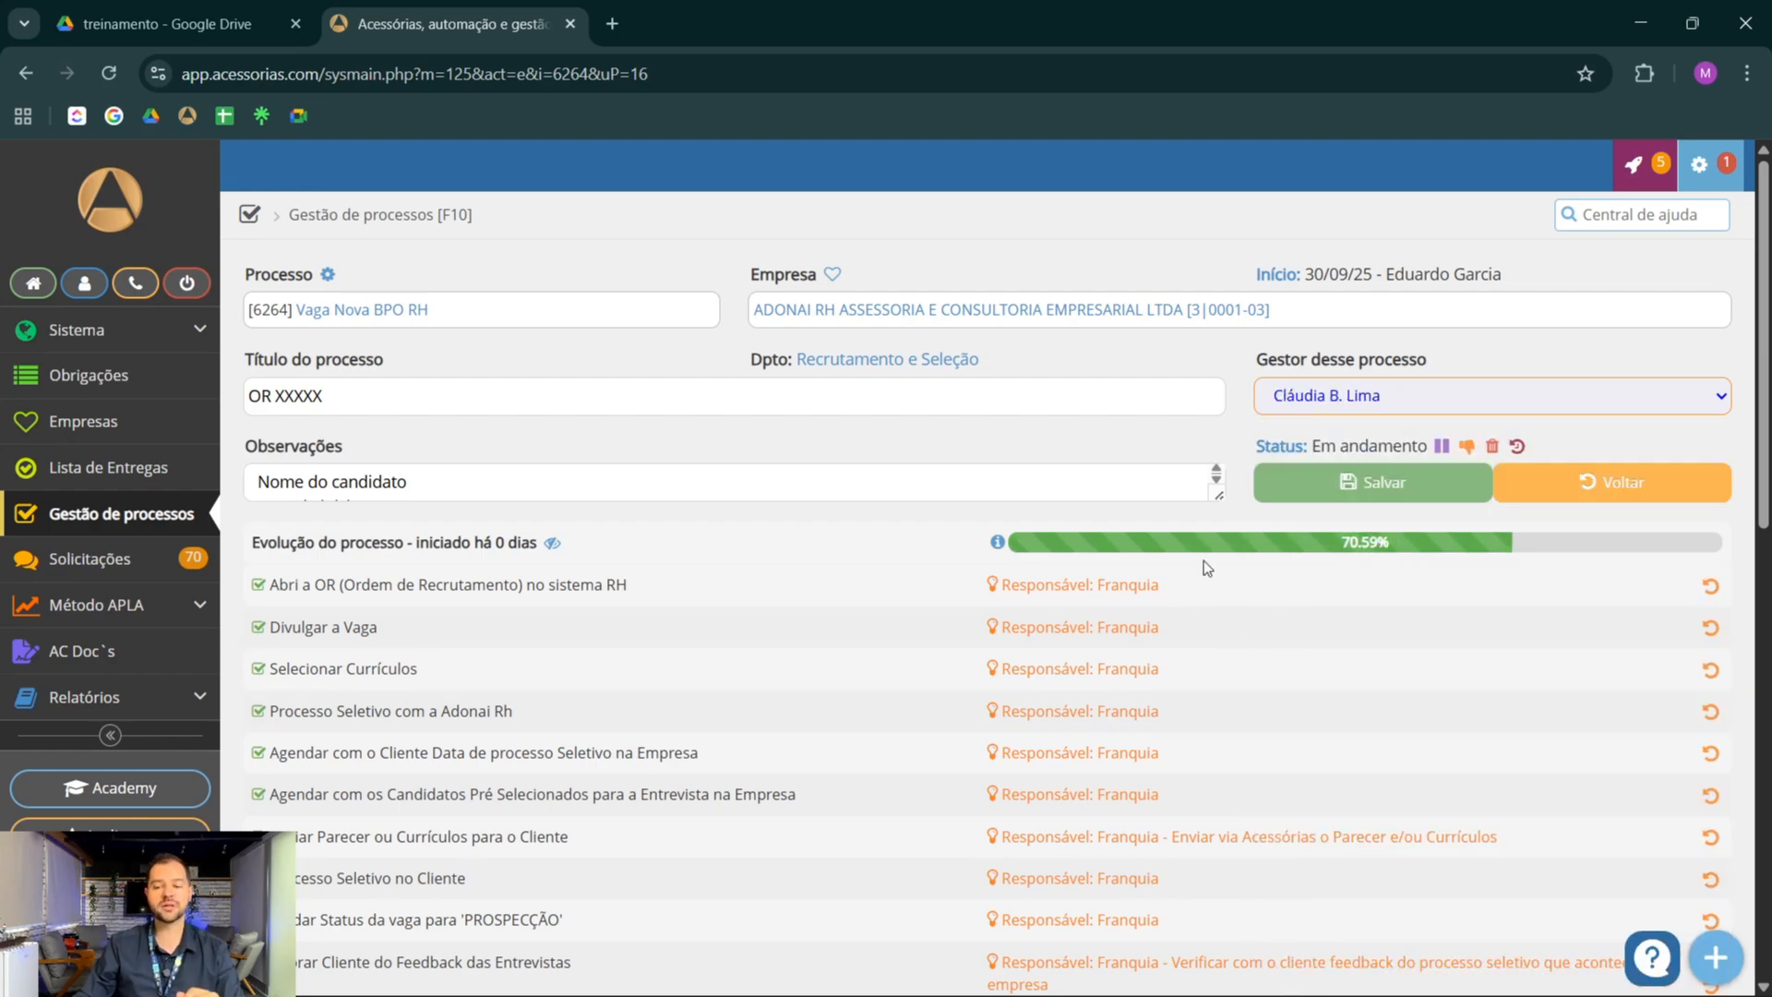
pyautogui.click(1304, 487)
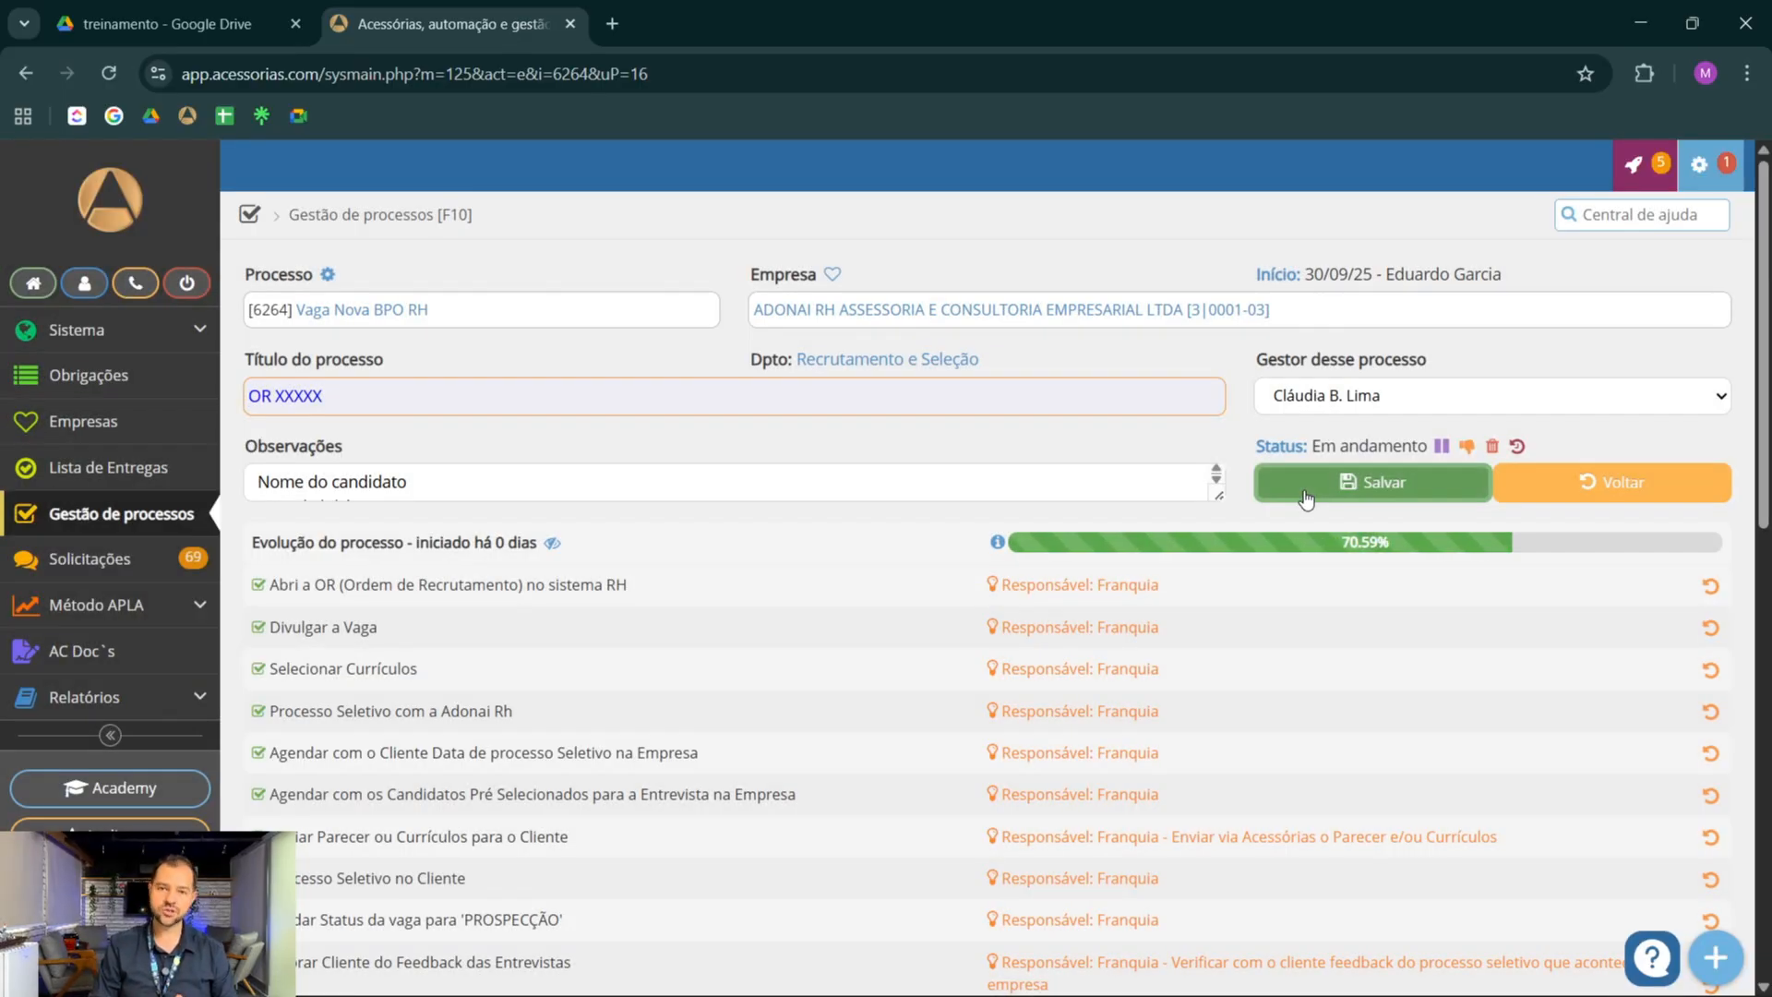
# Check the comment on Enviar o contrato assinado + Exame, reassign the process to its original manager and save
pyautogui.scroll(-2, 956, 639)
pyautogui.scroll(-10, 956, 640)
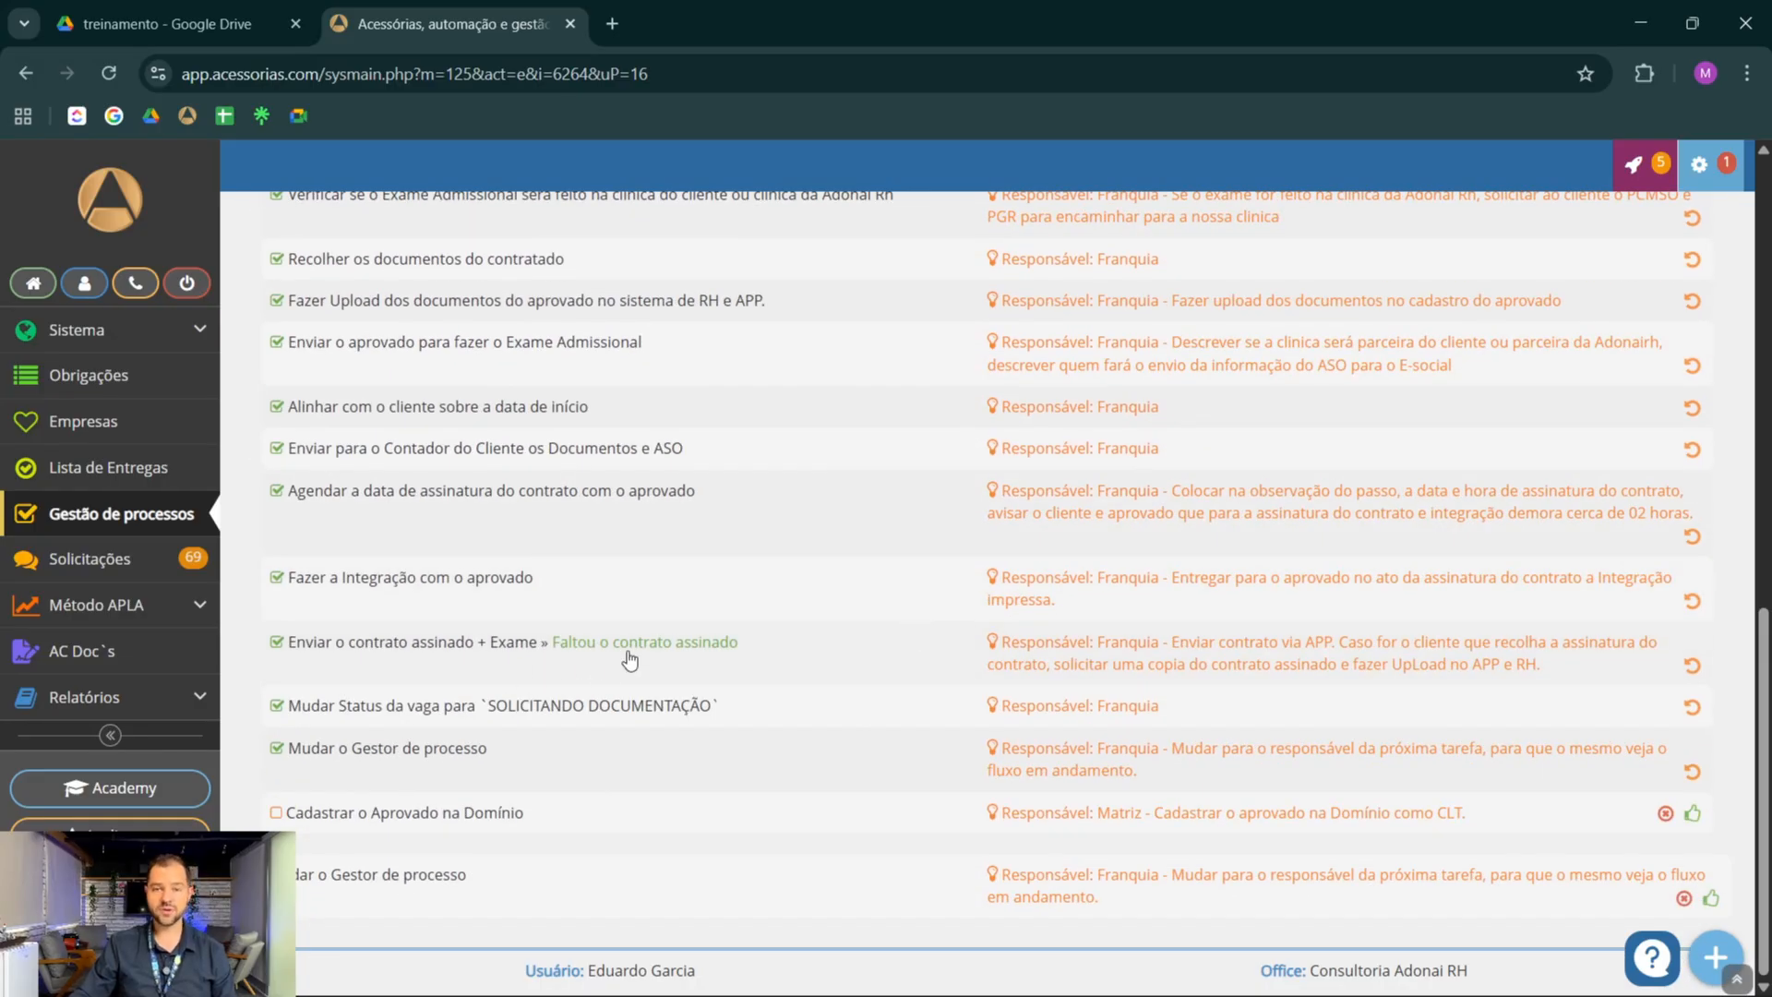
pyautogui.scroll(12, 810, 668)
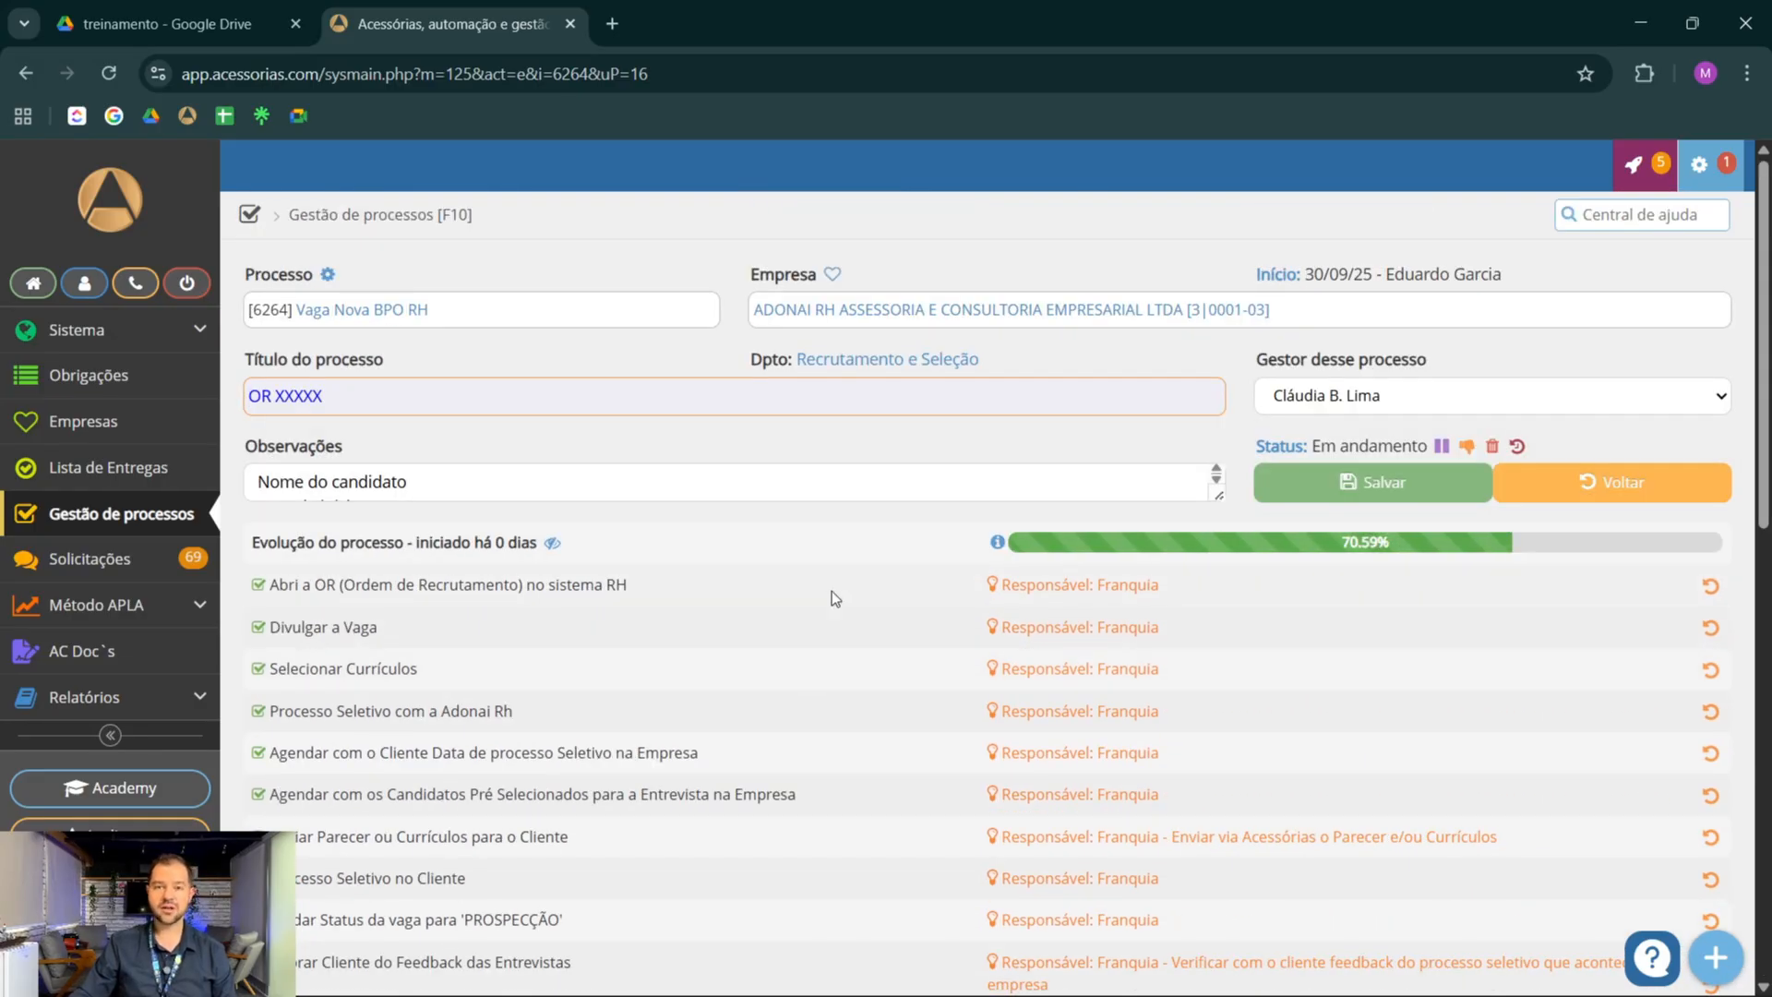
pyautogui.click(1318, 397)
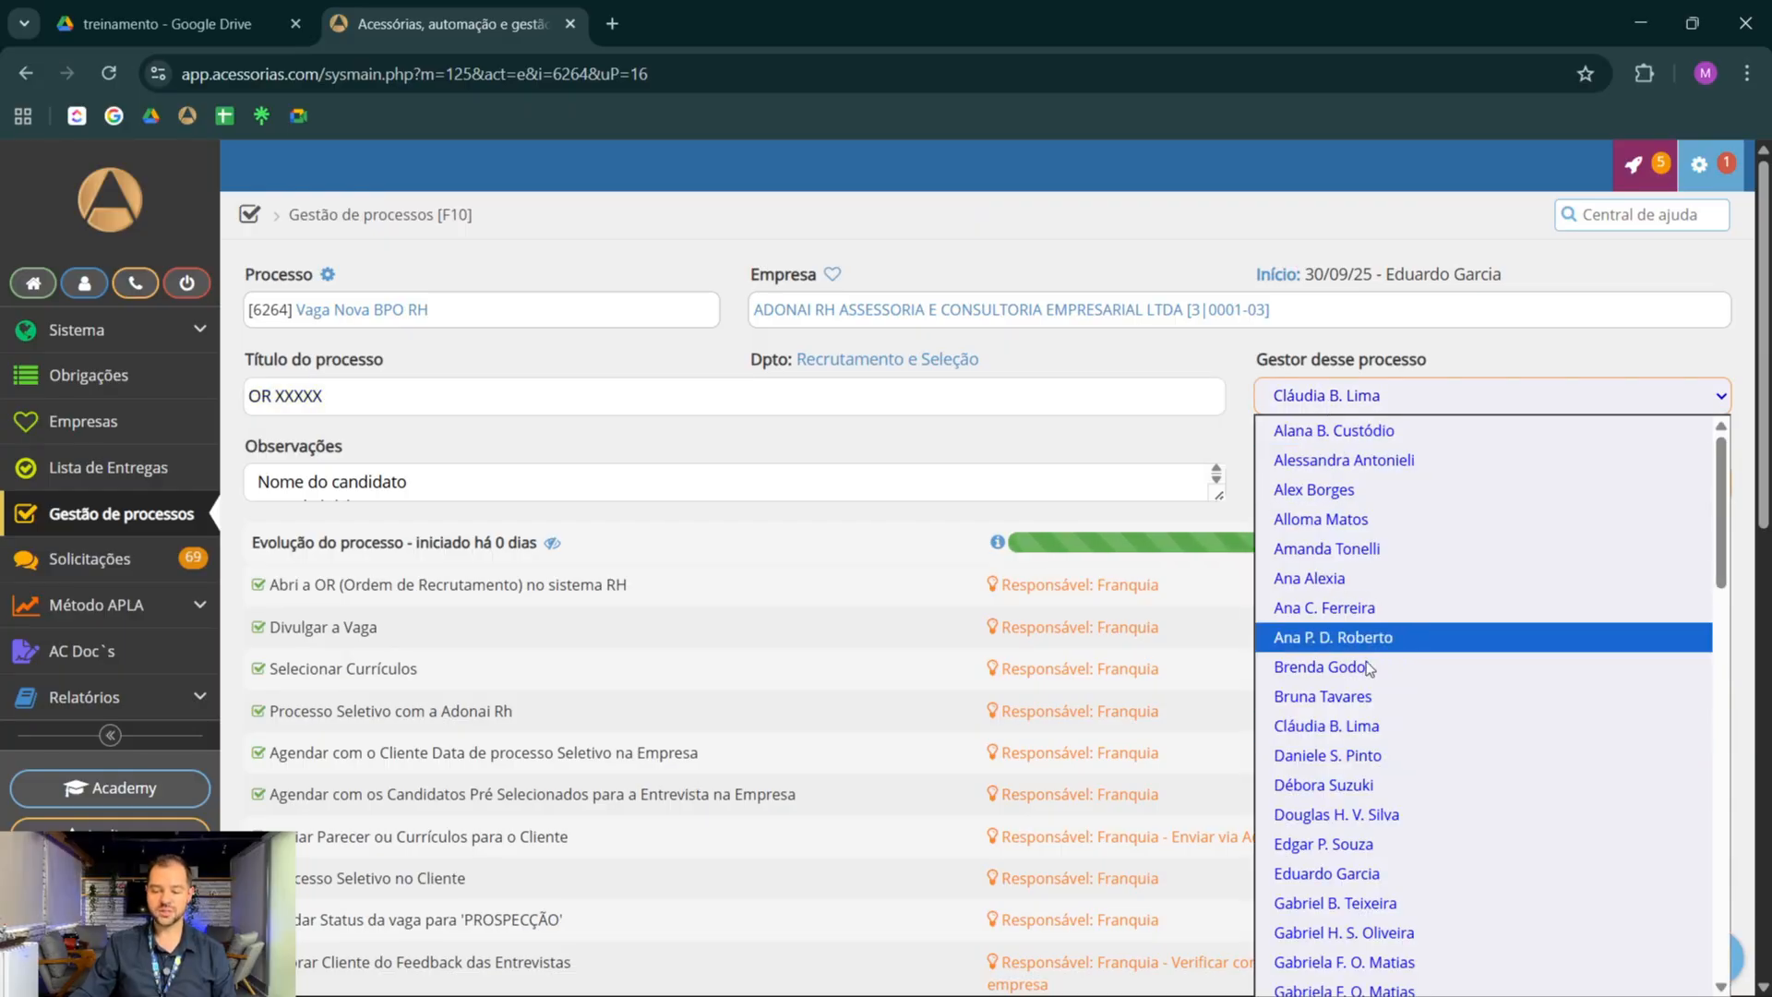
pyautogui.click(1332, 872)
pyautogui.click(1345, 480)
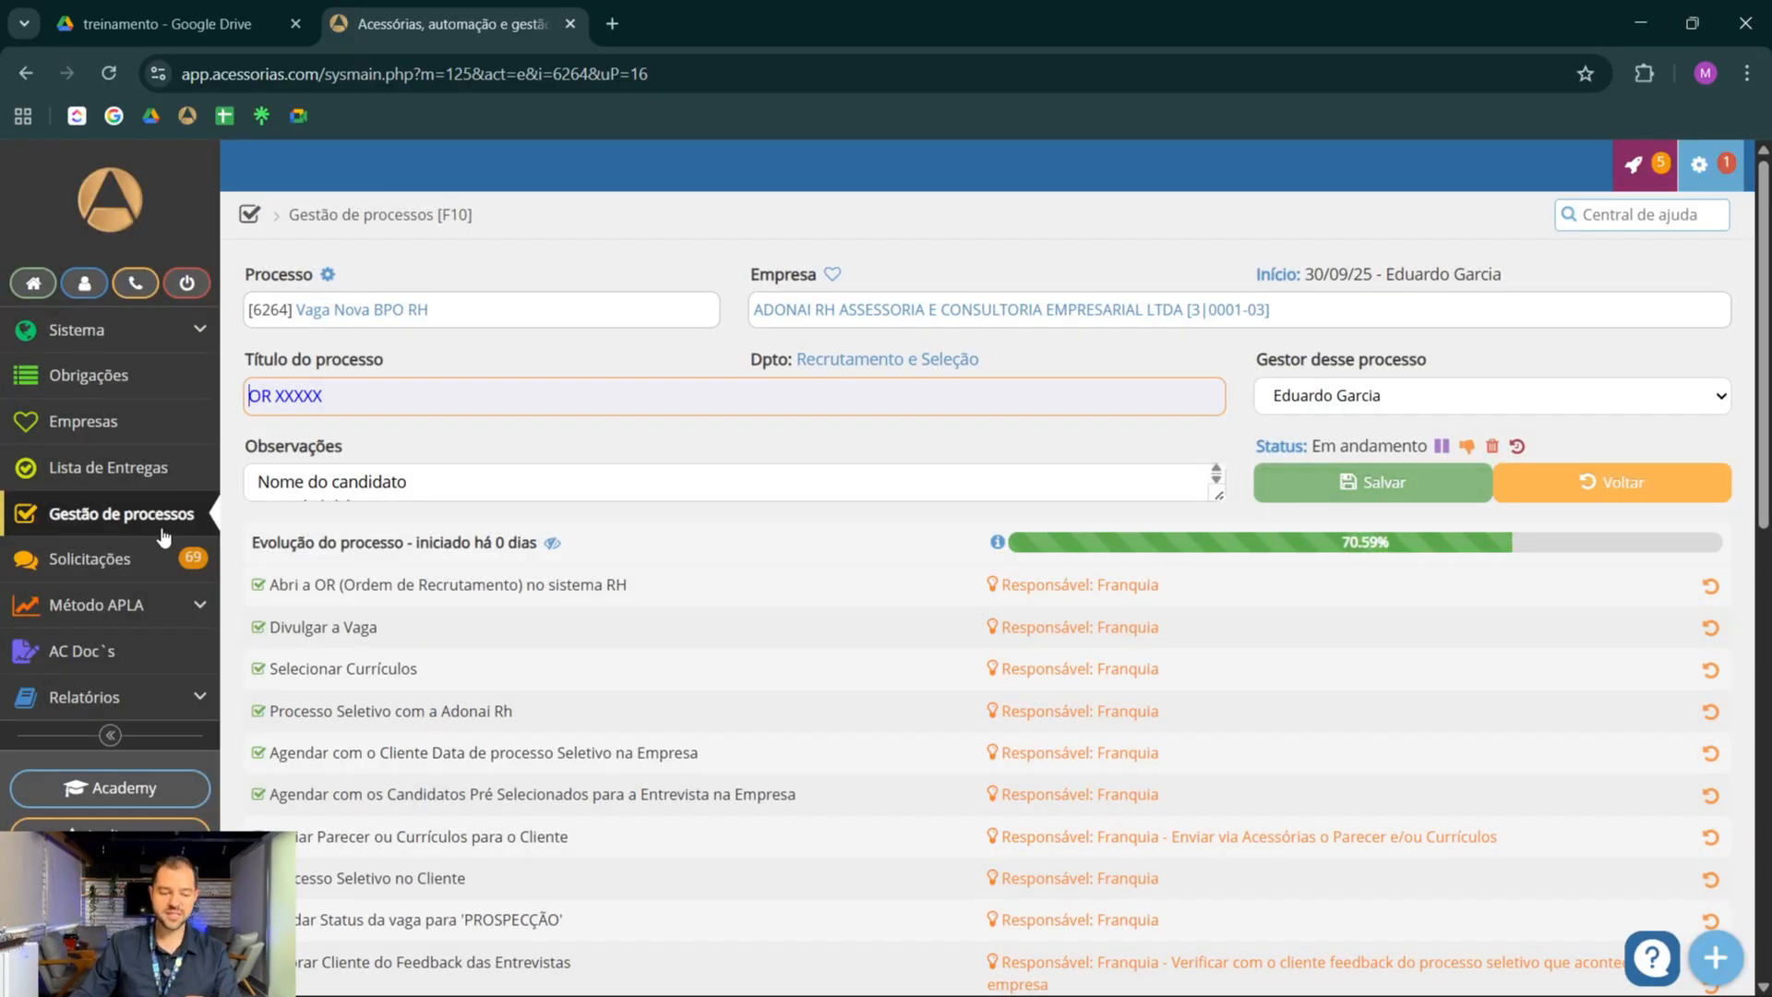
# Open the Recrutamento e Seleção (CLT) process from the process list, change its manager to the franchisor's responsible person and save
pyautogui.click(154, 524)
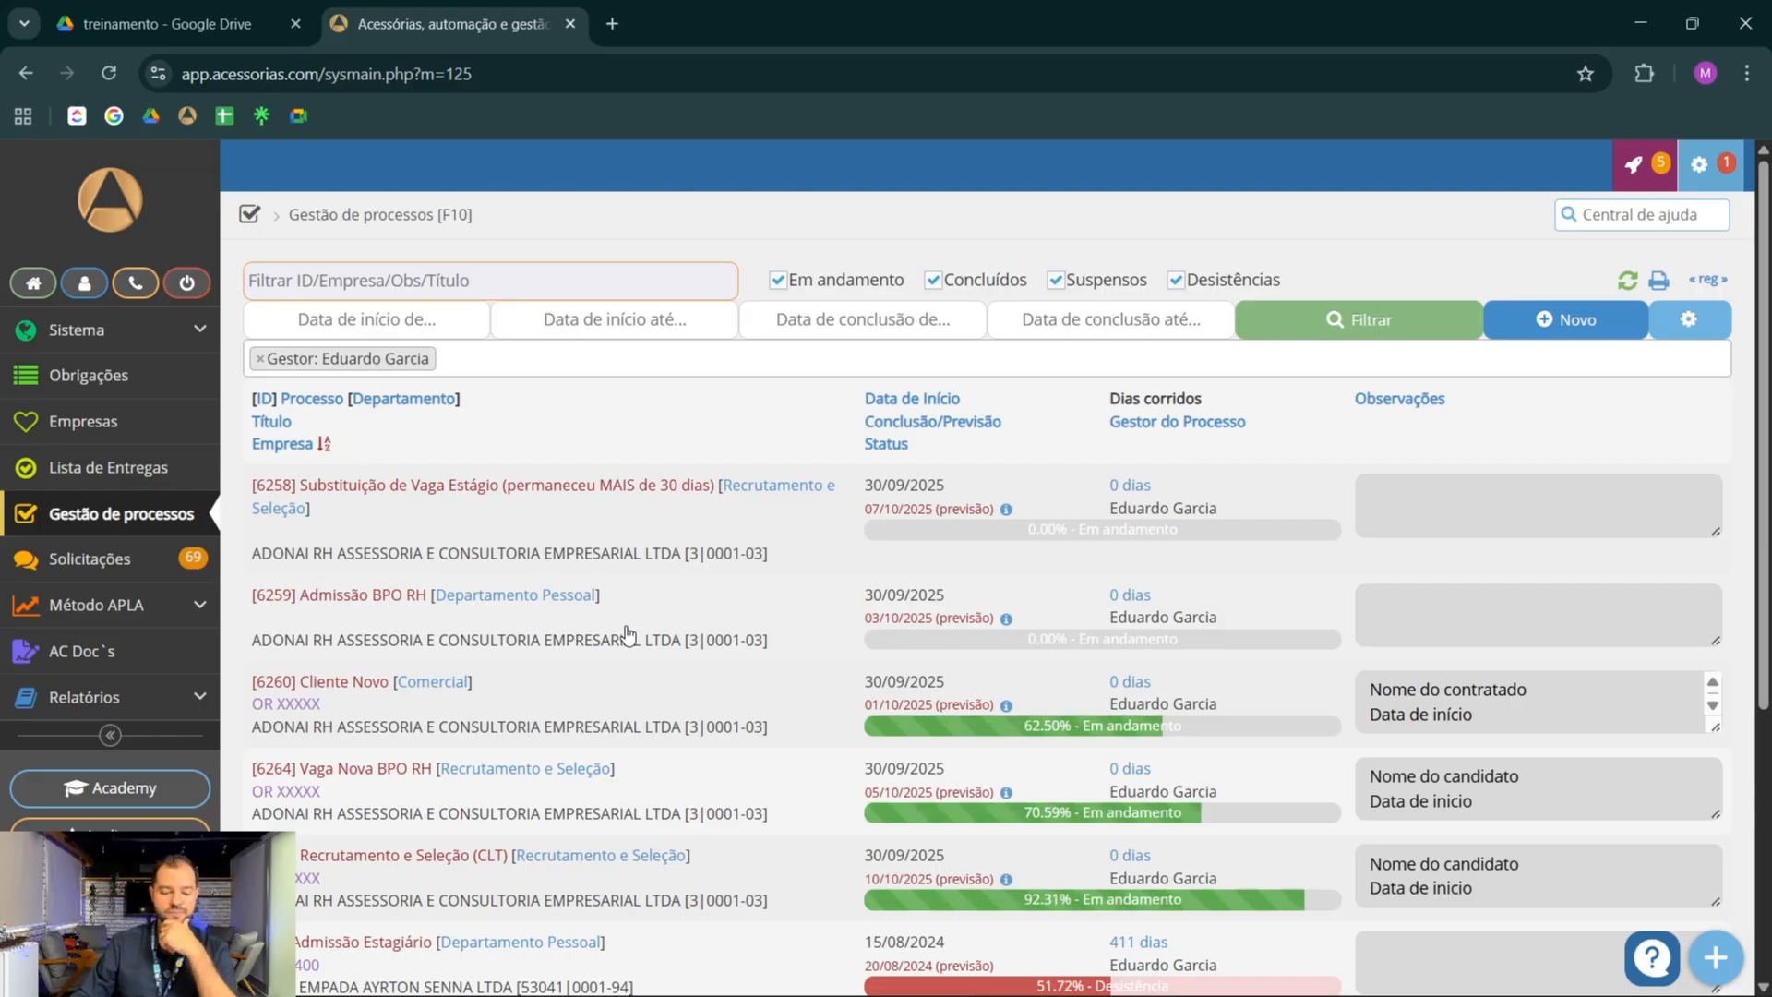
pyautogui.scroll(-2, 692, 638)
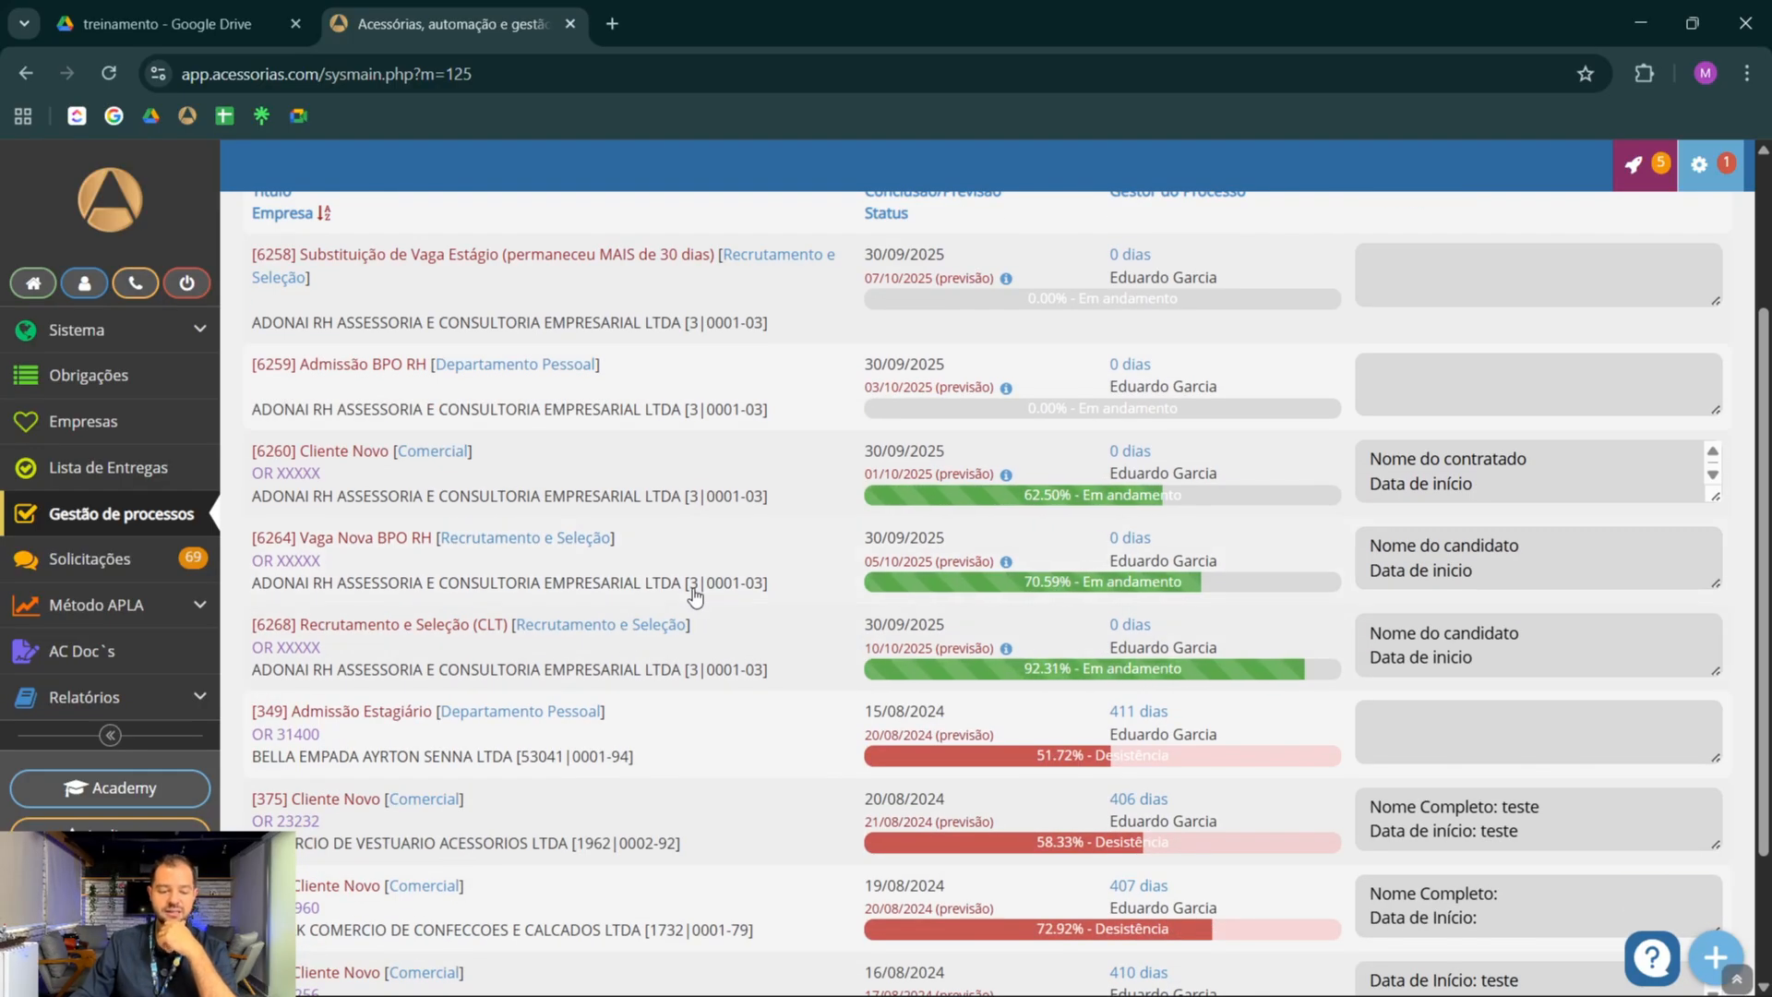
pyautogui.click(774, 652)
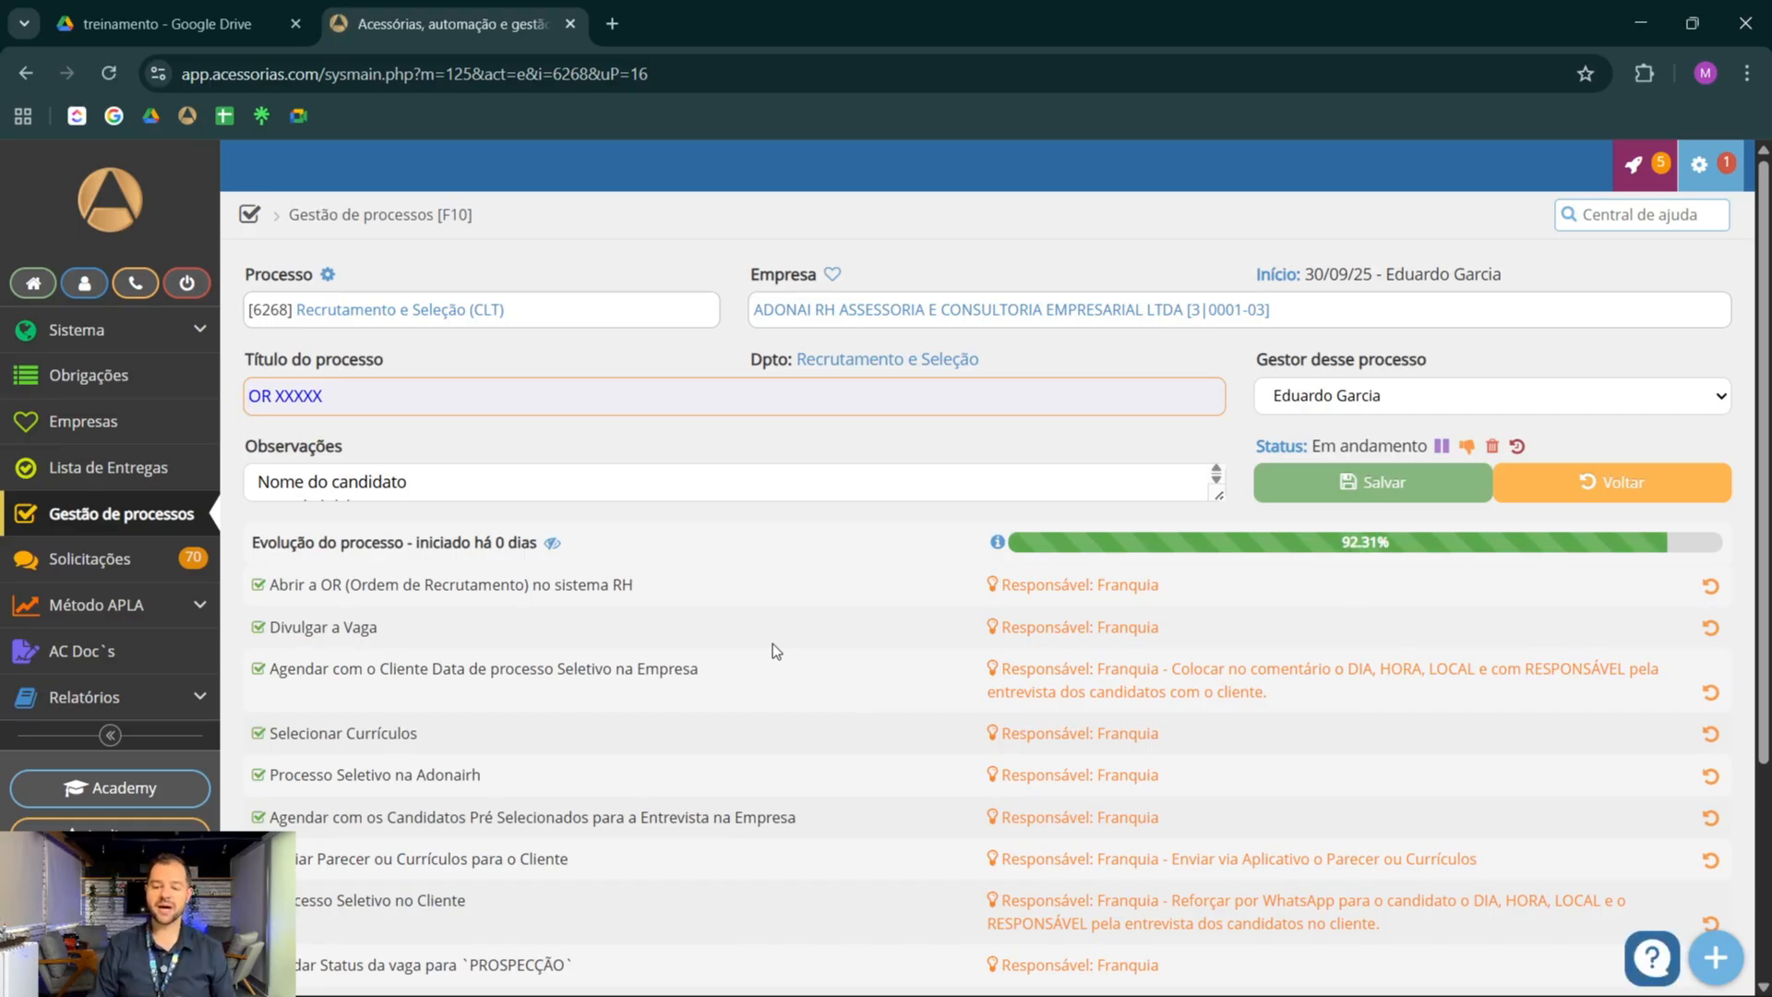
pyautogui.click(1350, 398)
pyautogui.scroll(-10, 1470, 712)
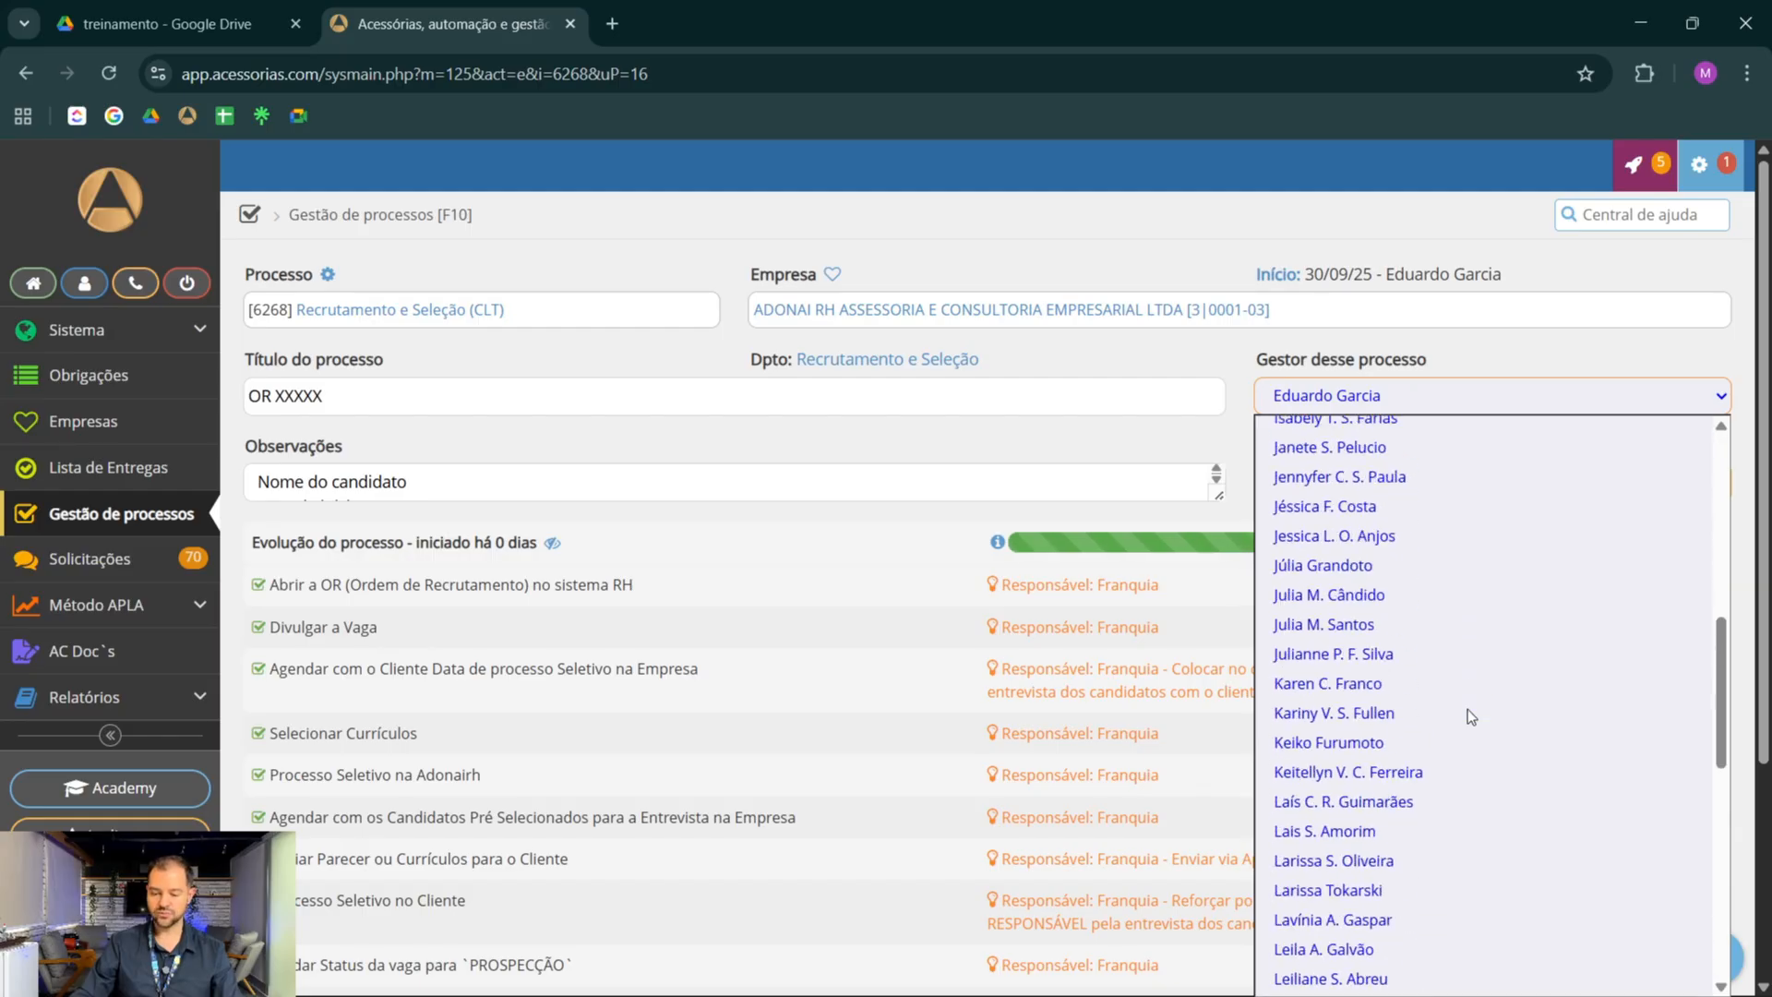
pyautogui.scroll(-8, 1466, 706)
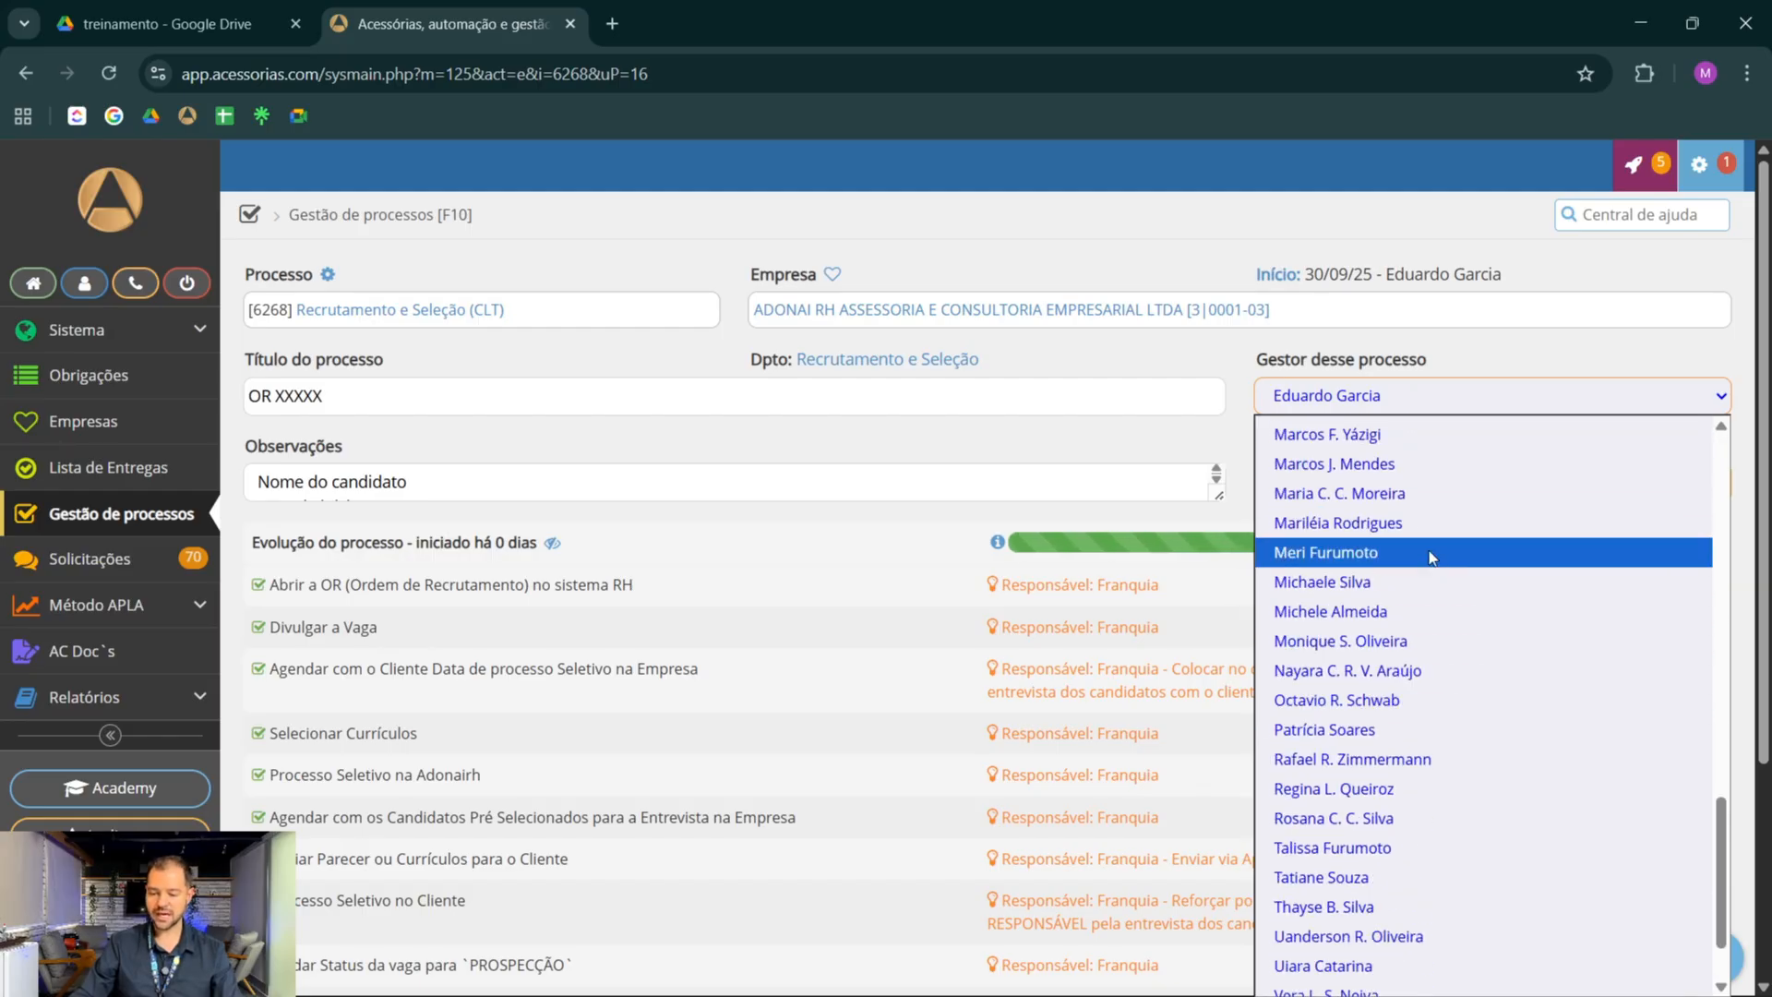
pyautogui.click(1375, 495)
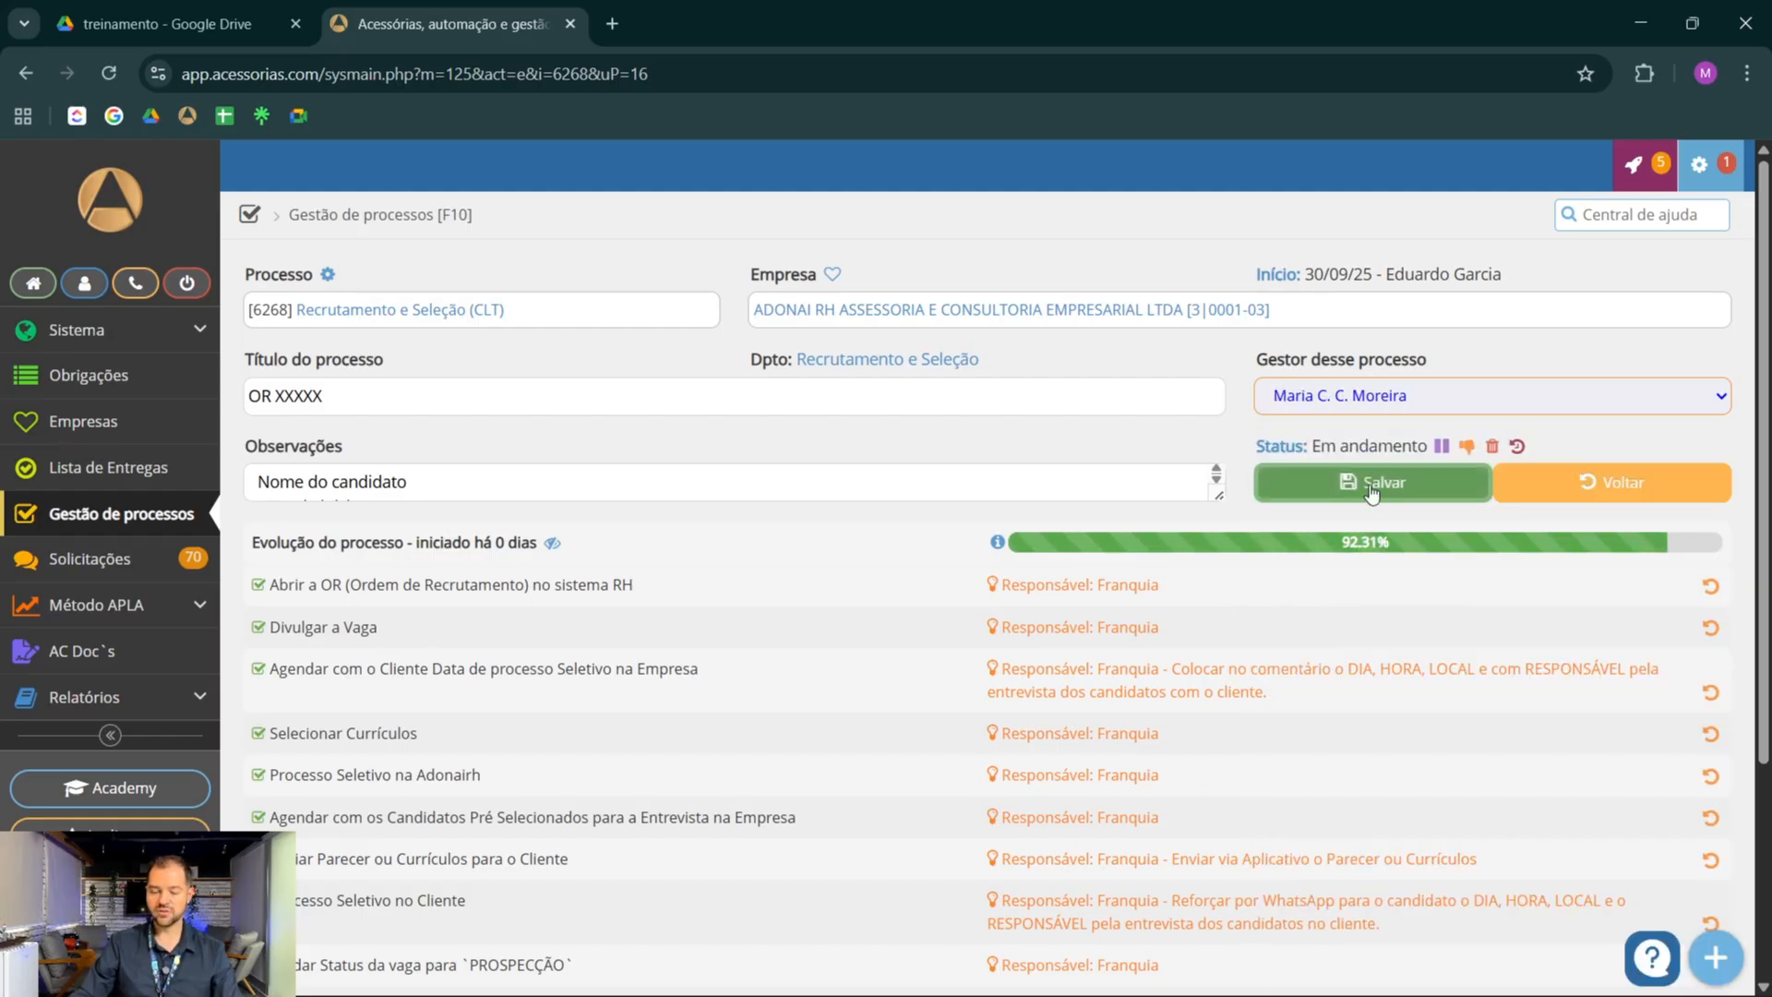
pyautogui.click(1372, 489)
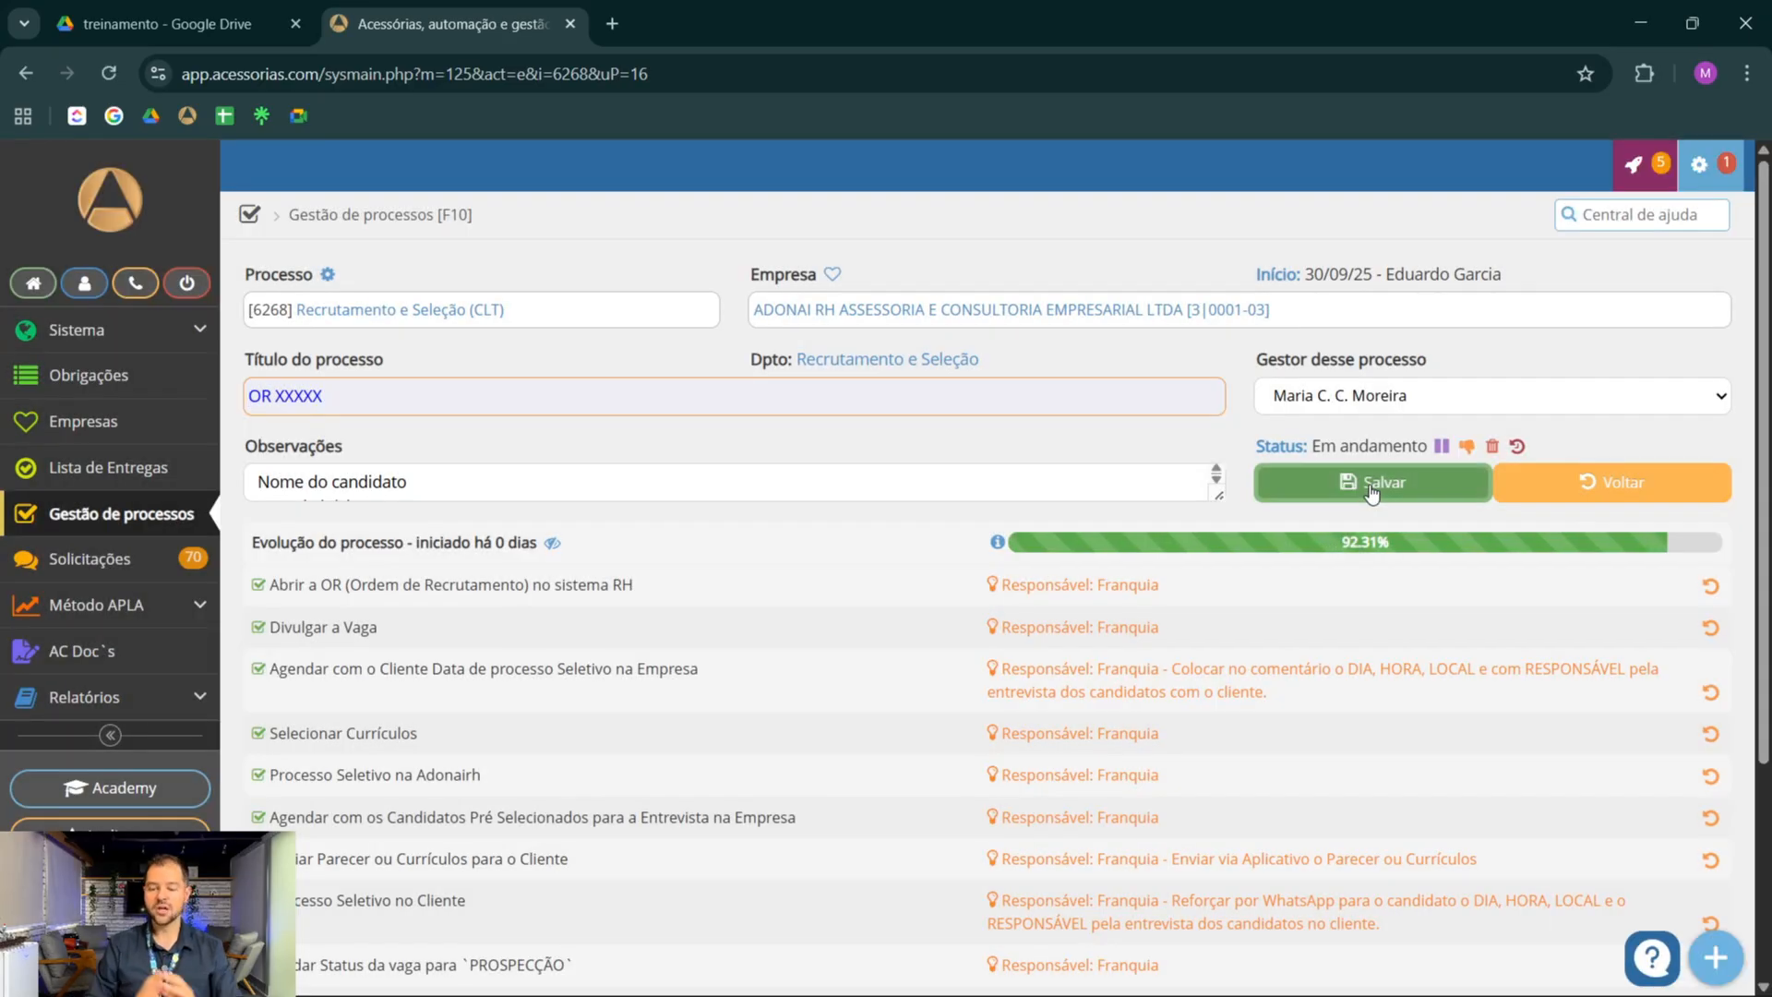
# Save the comment "Faltou a proposta comercial" on the Mudar Gestor de Processo para o responsável da Franqueadora task
pyautogui.scroll(-3, 570, 553)
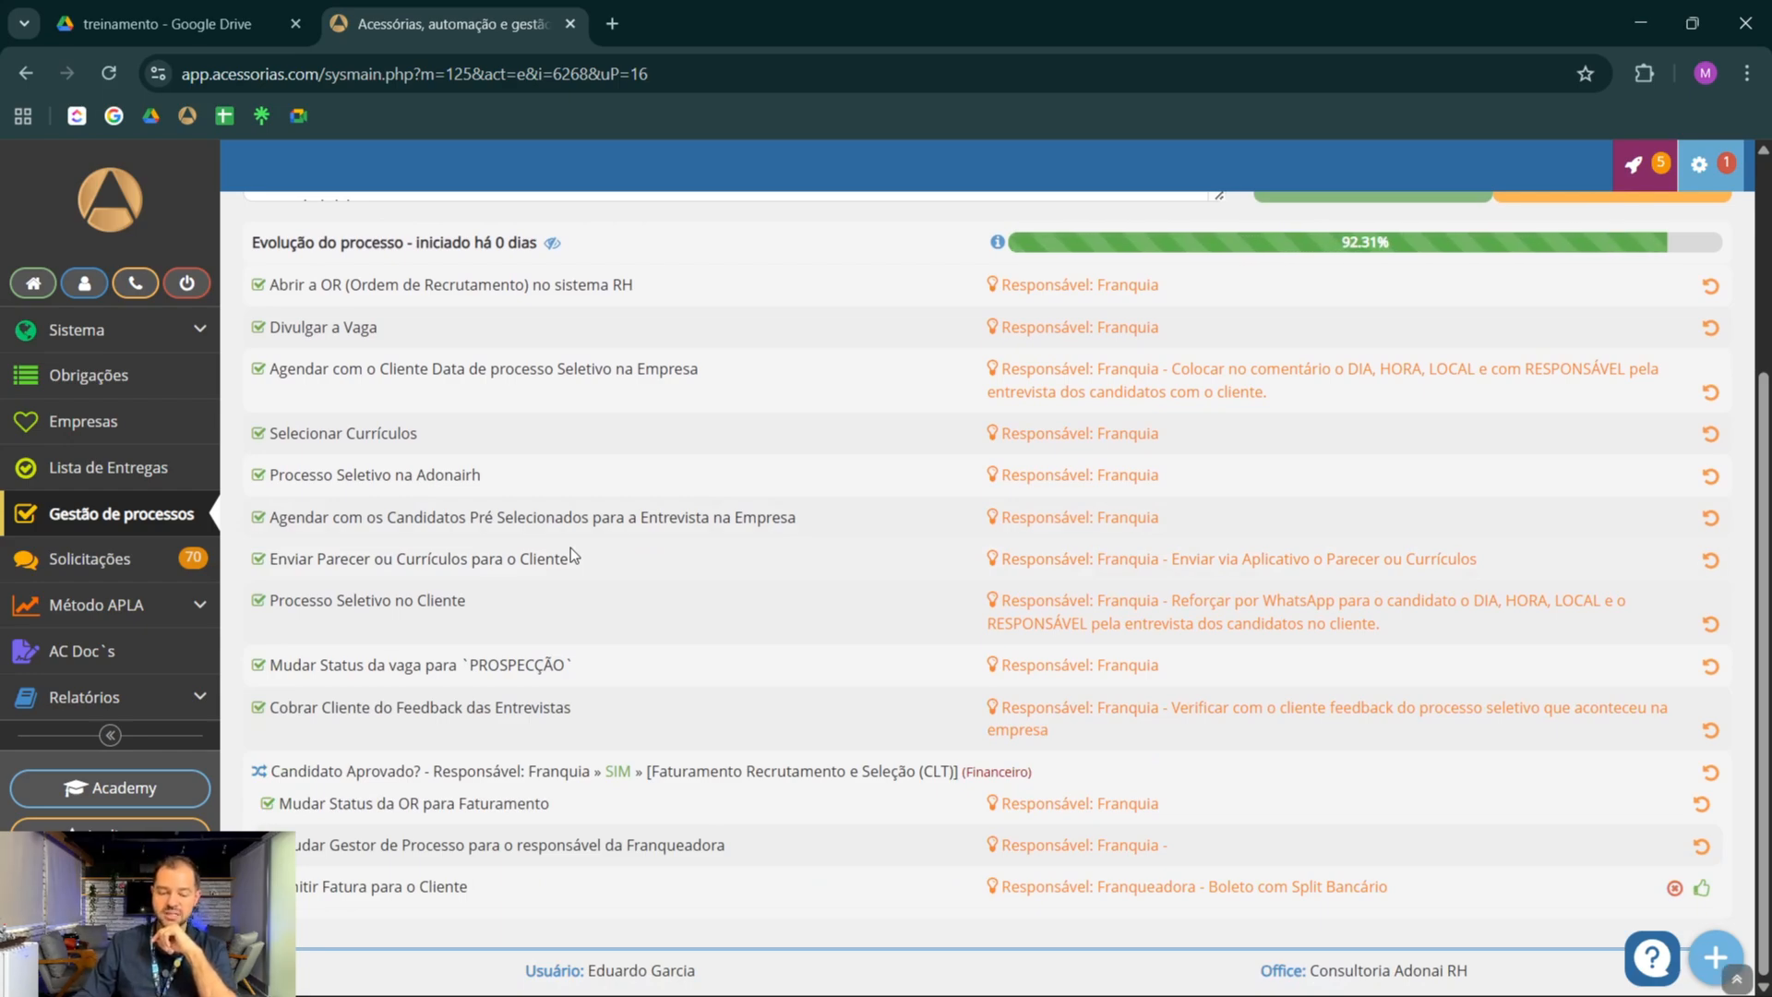
pyautogui.click(621, 858)
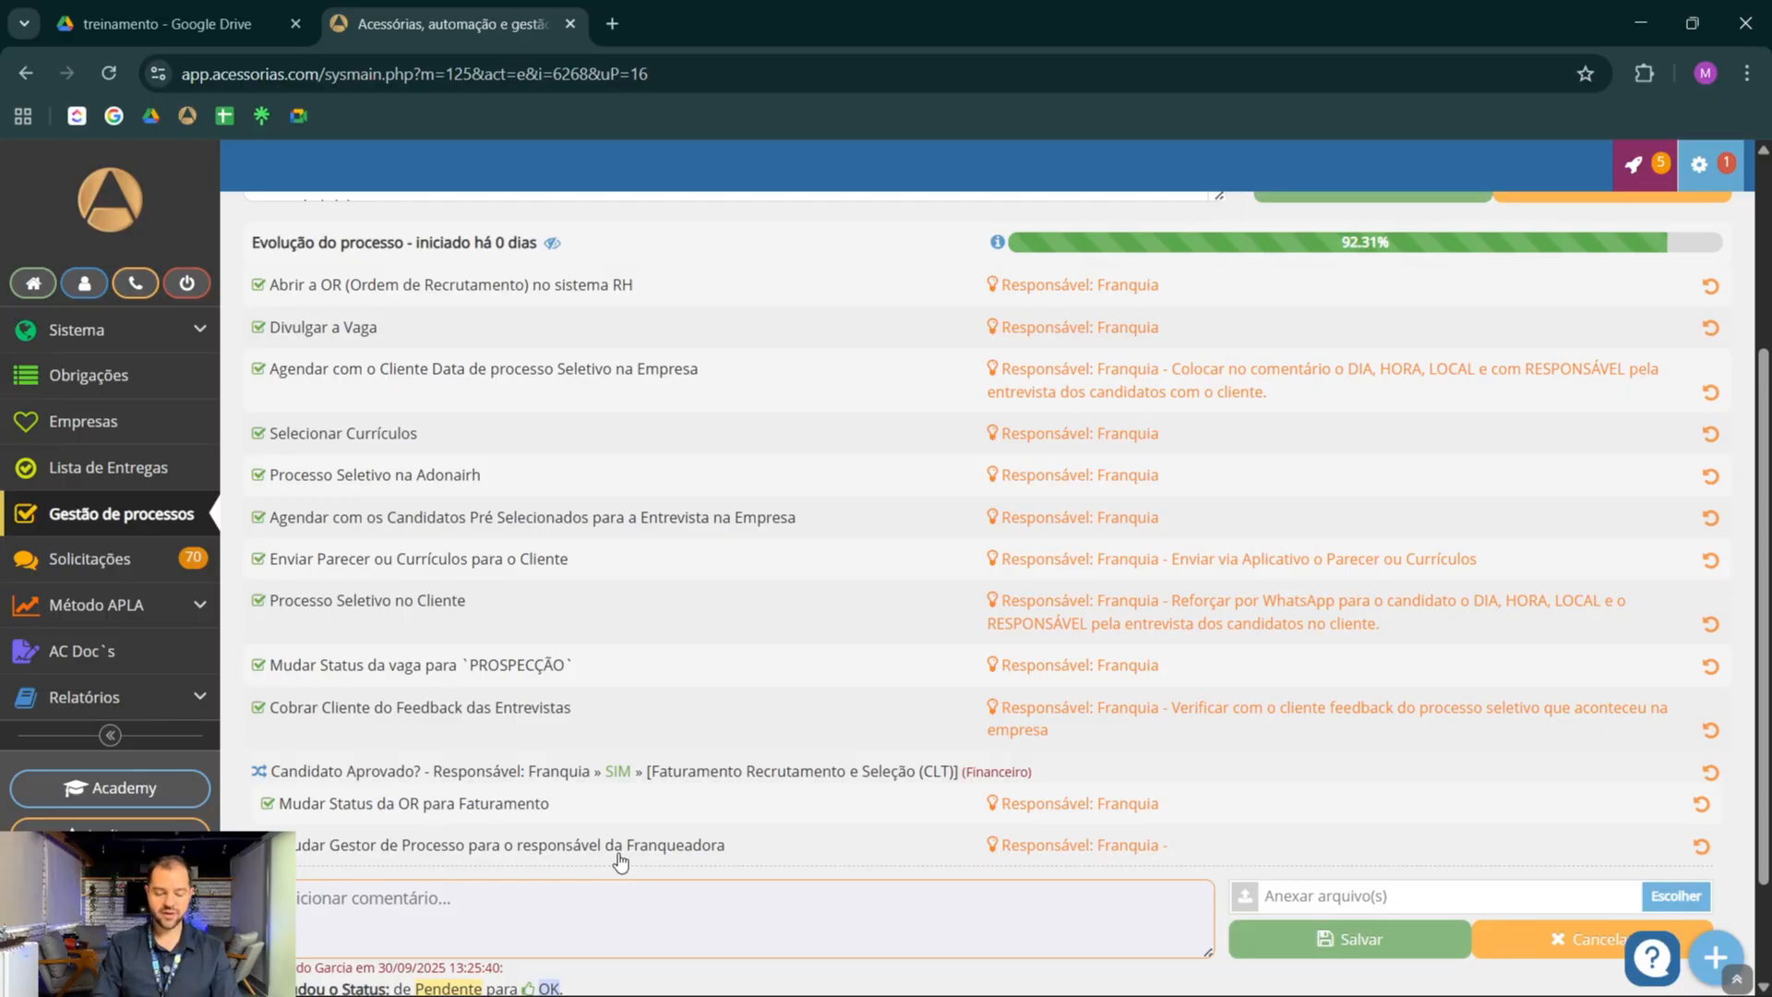
pyautogui.write('Faltou ')
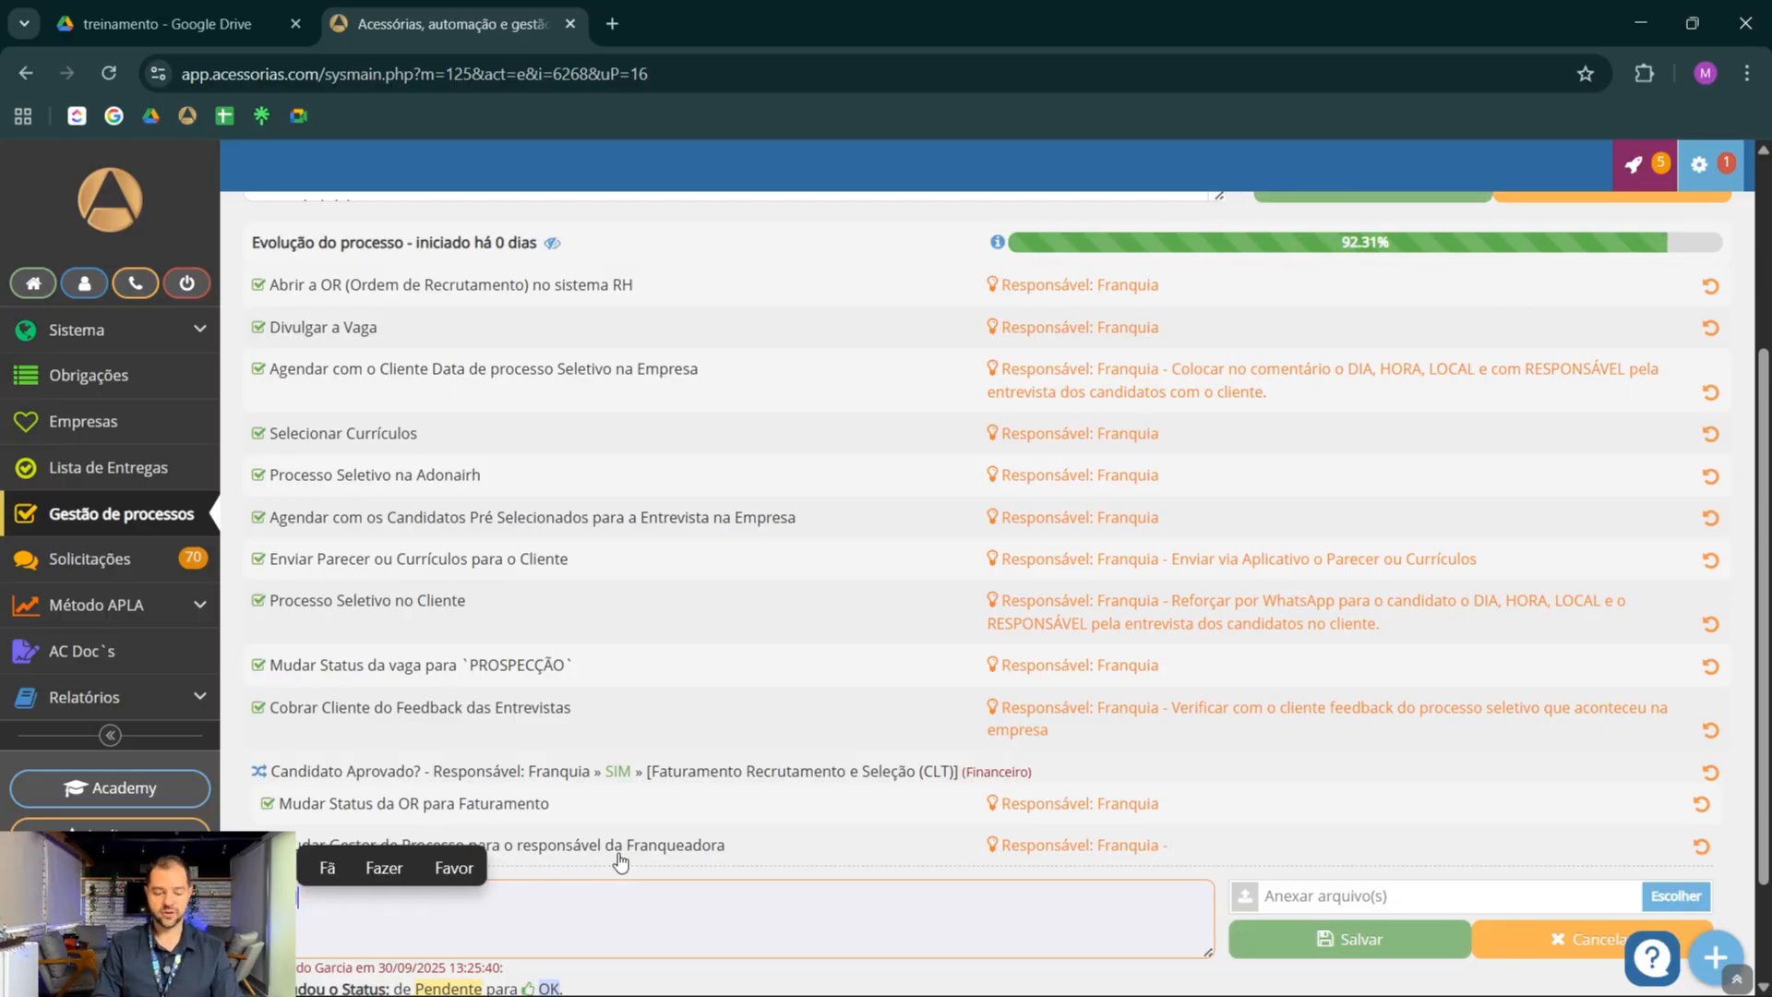
pyautogui.write('a proposta co')
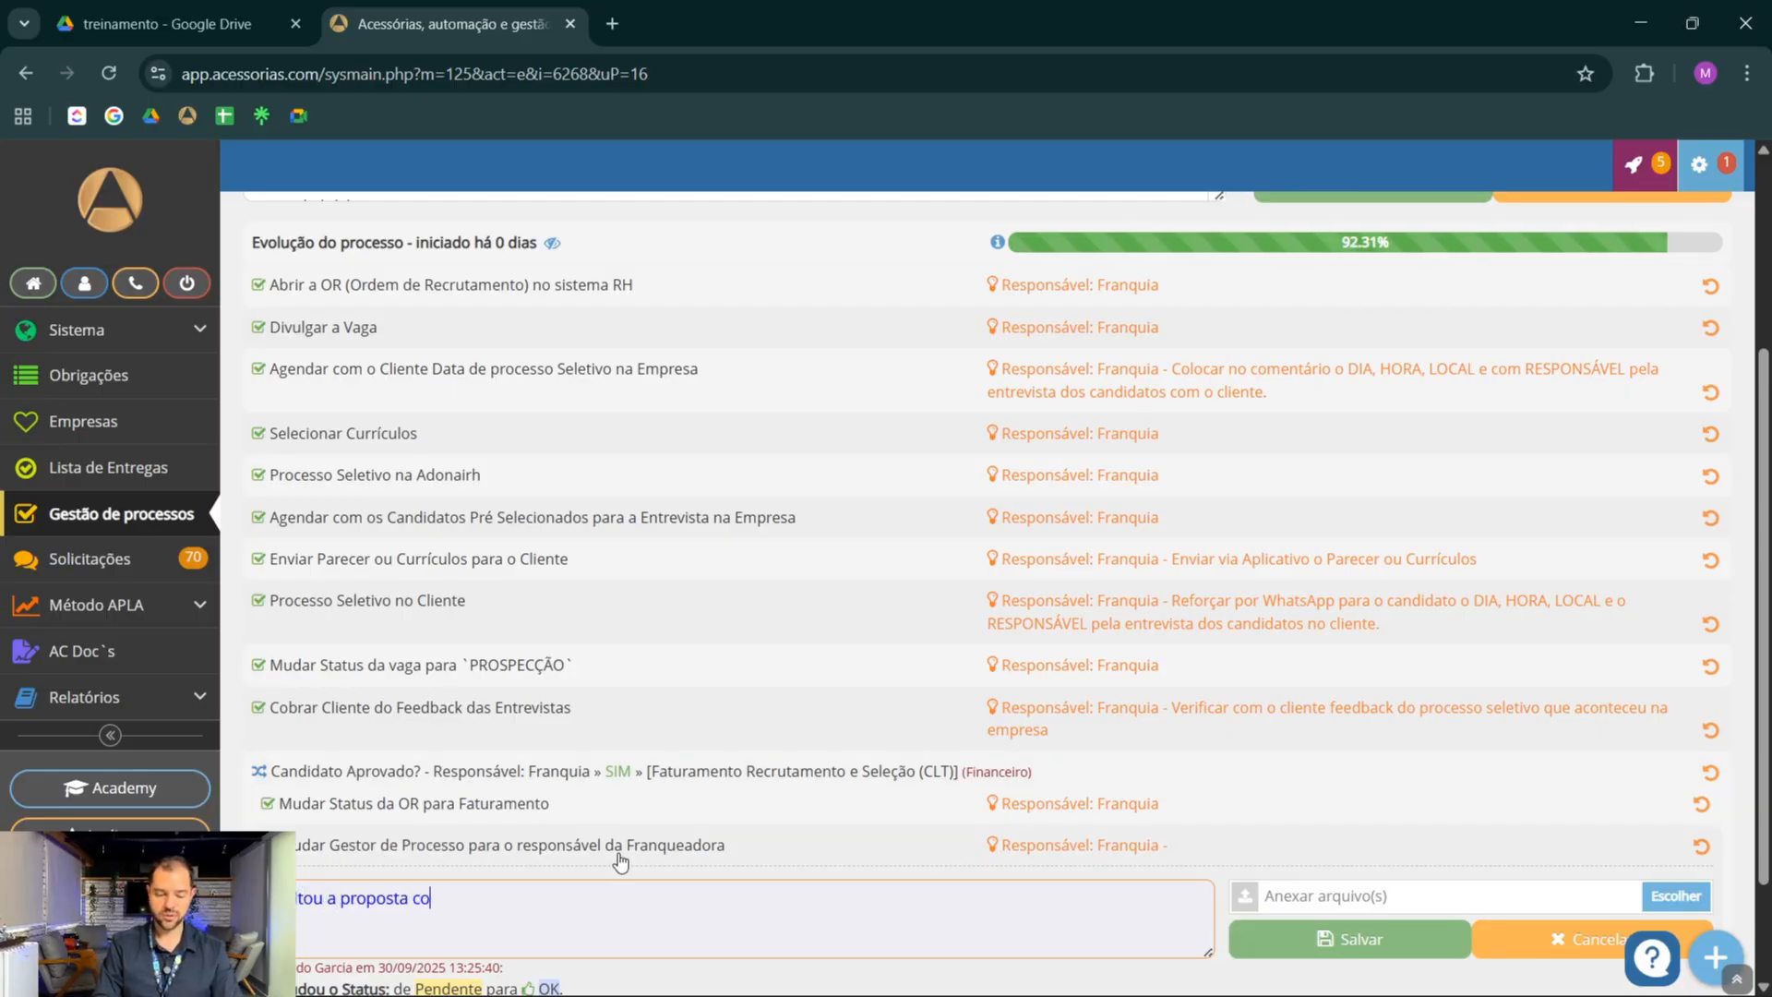
pyautogui.write('mercial')
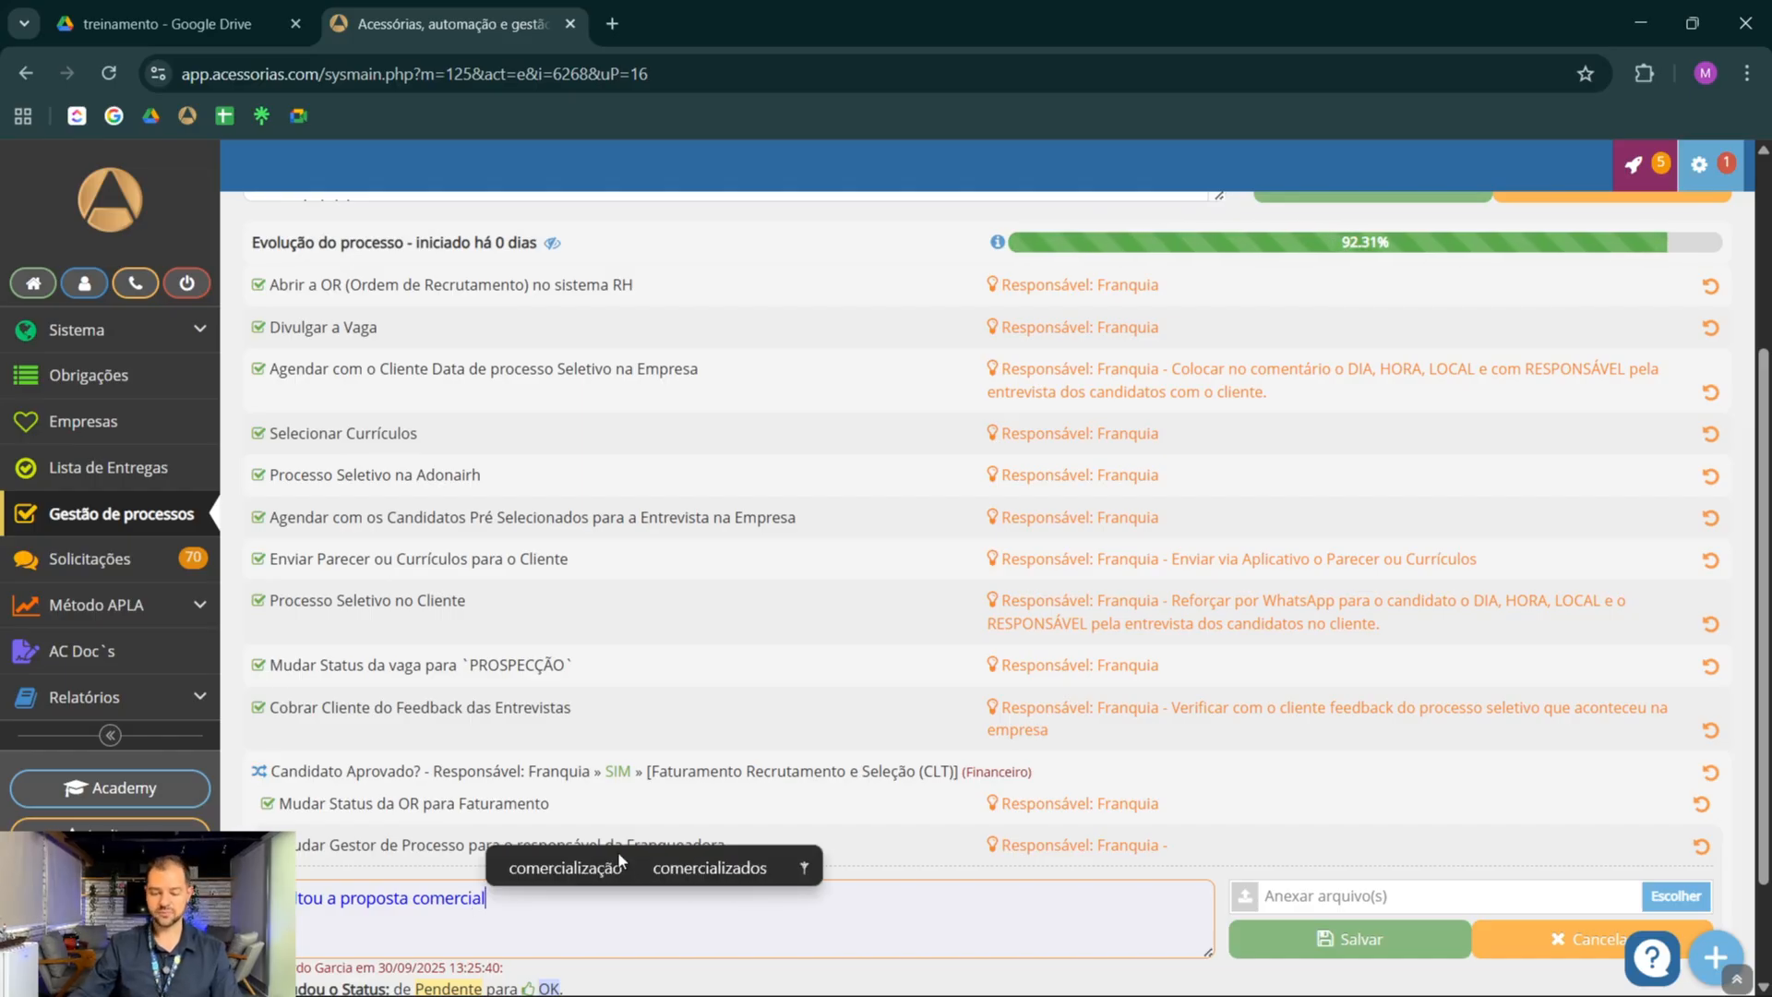
pyautogui.click(1311, 940)
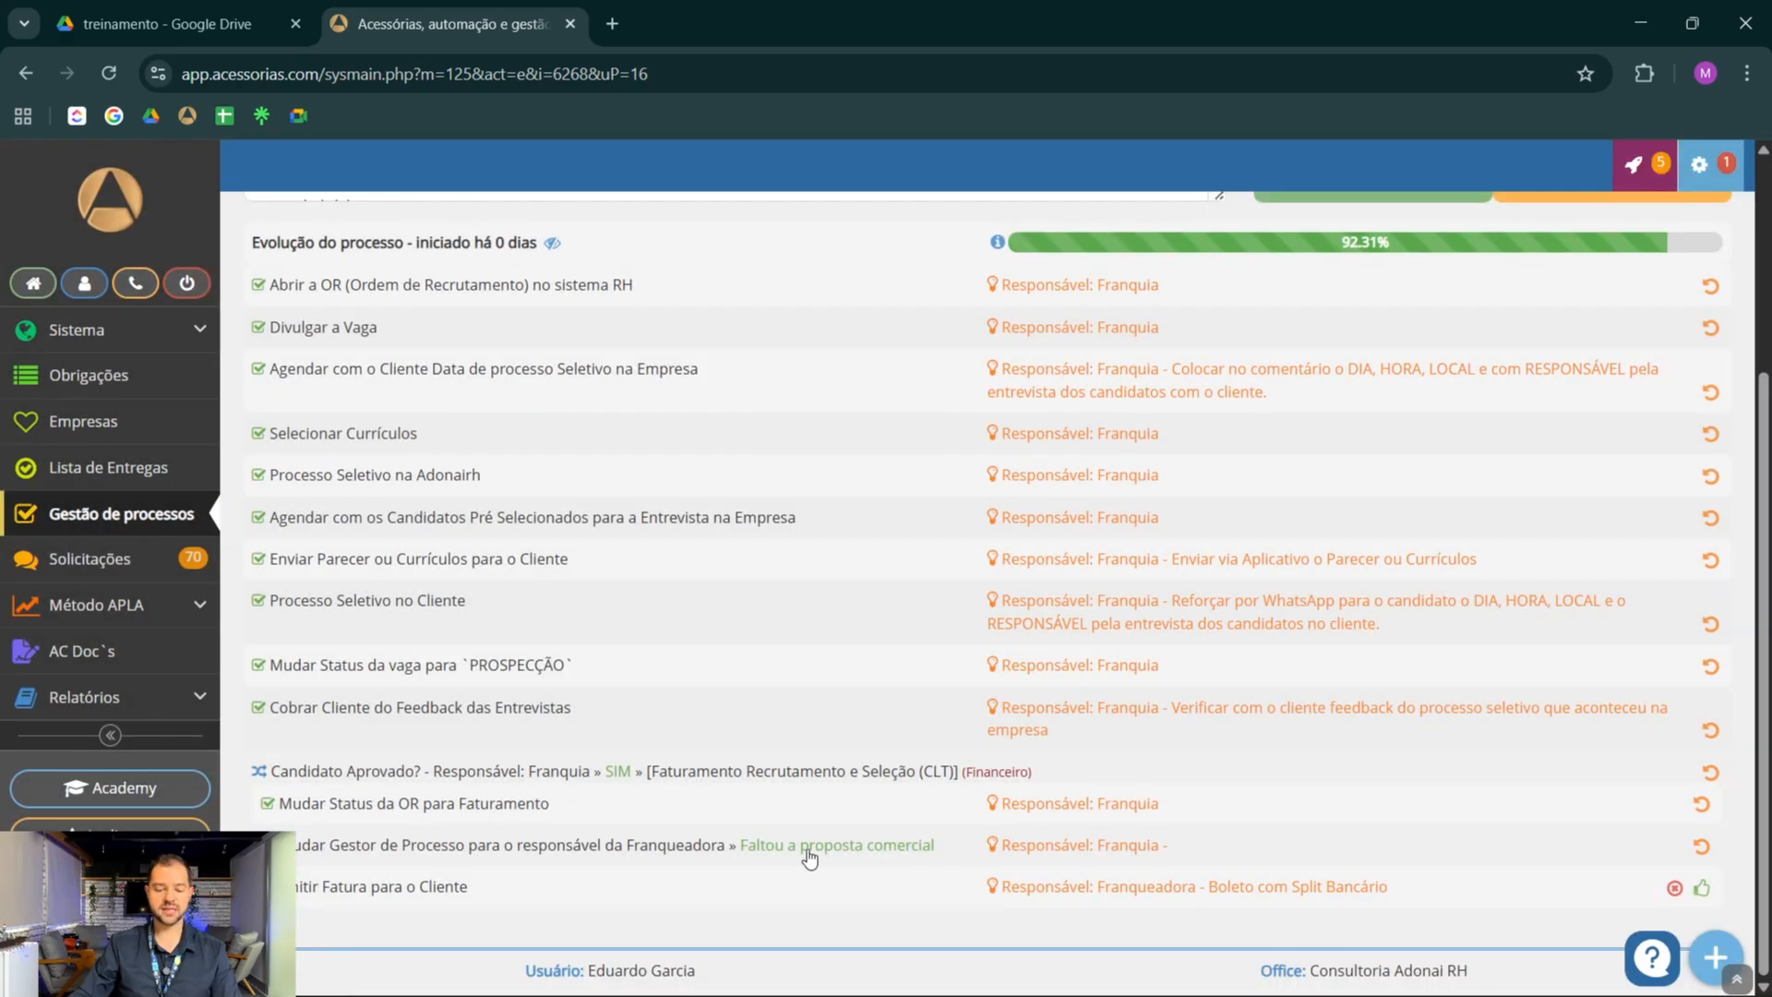
# Reassign the Recrutamento e Seleção (CLT) process to its original manager, save, and return to the Gestão de processos list
pyautogui.scroll(3, 1194, 574)
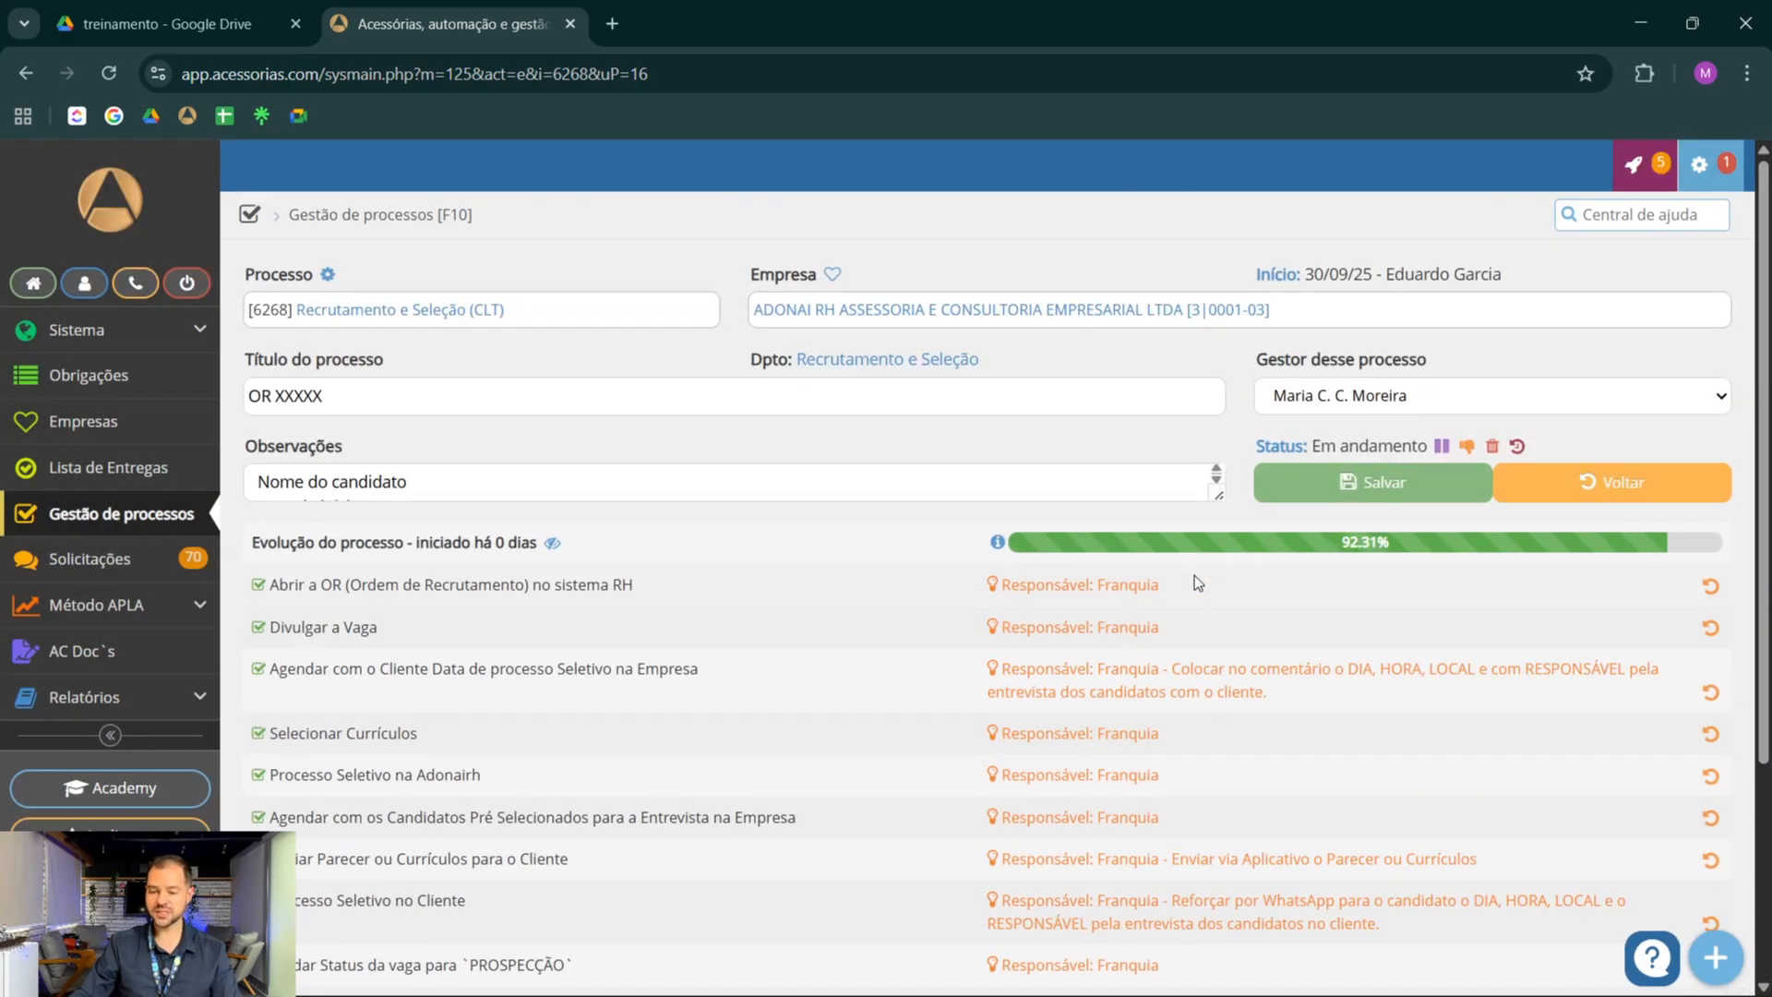
pyautogui.click(1315, 399)
pyautogui.scroll(10, 1354, 550)
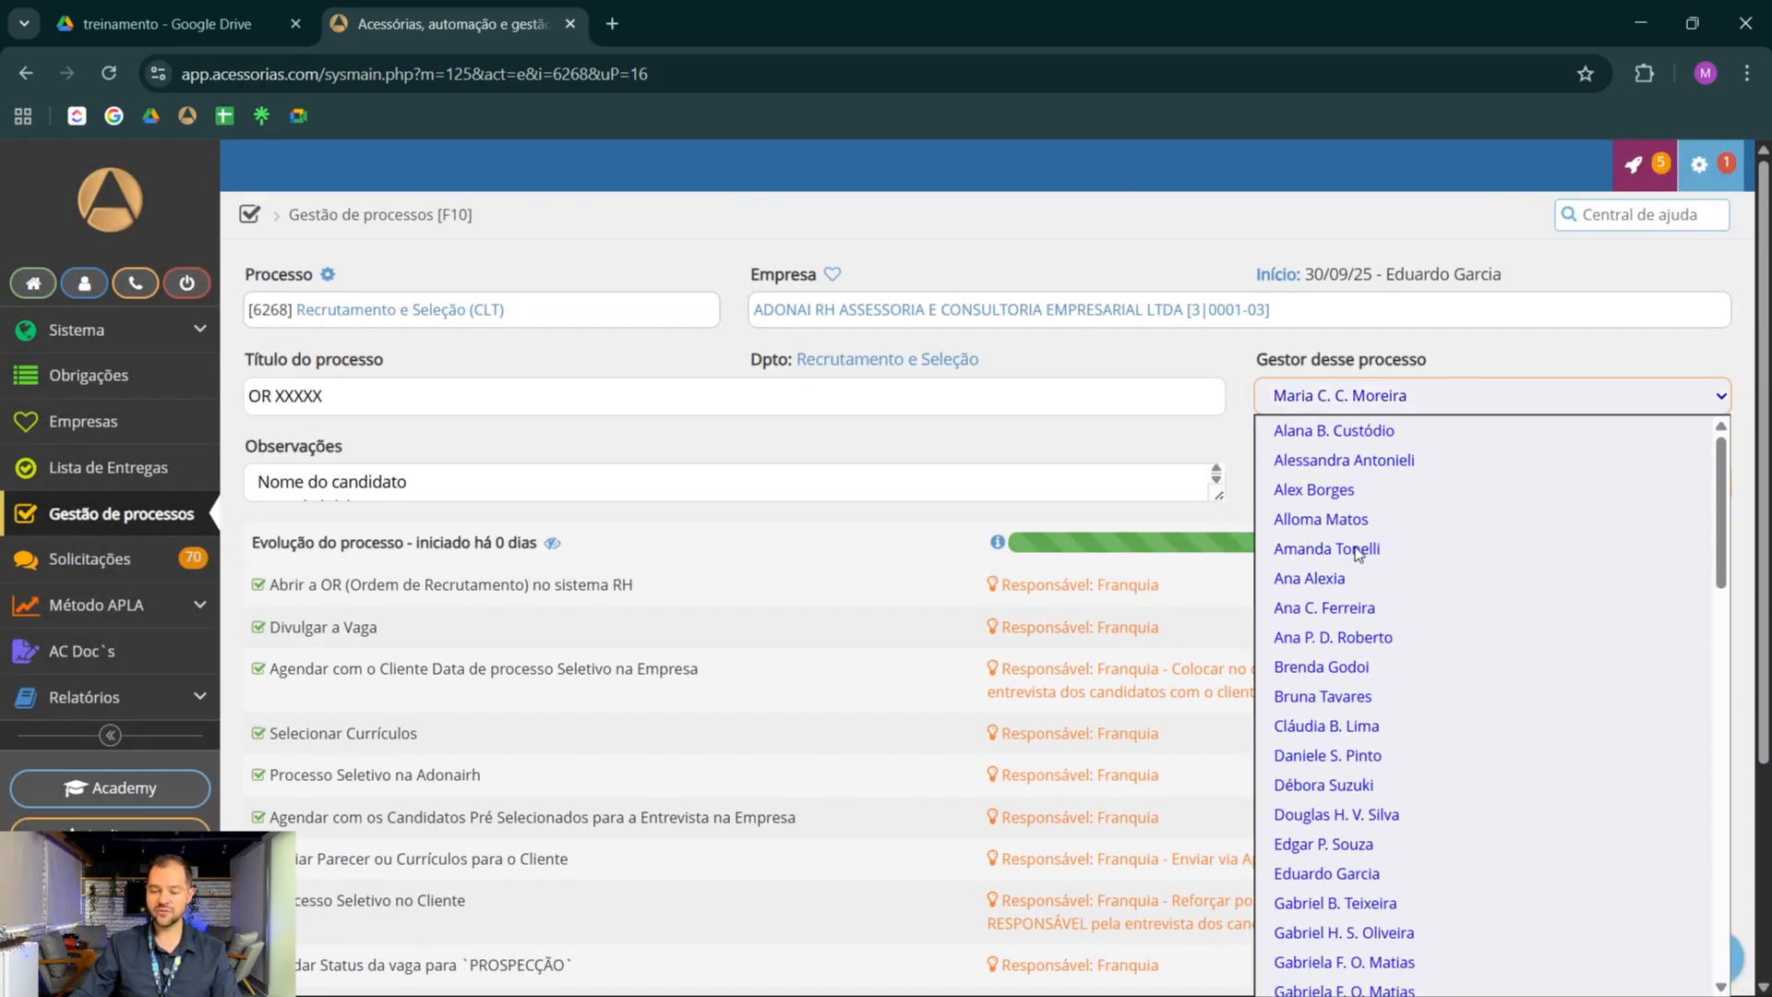
pyautogui.click(1346, 871)
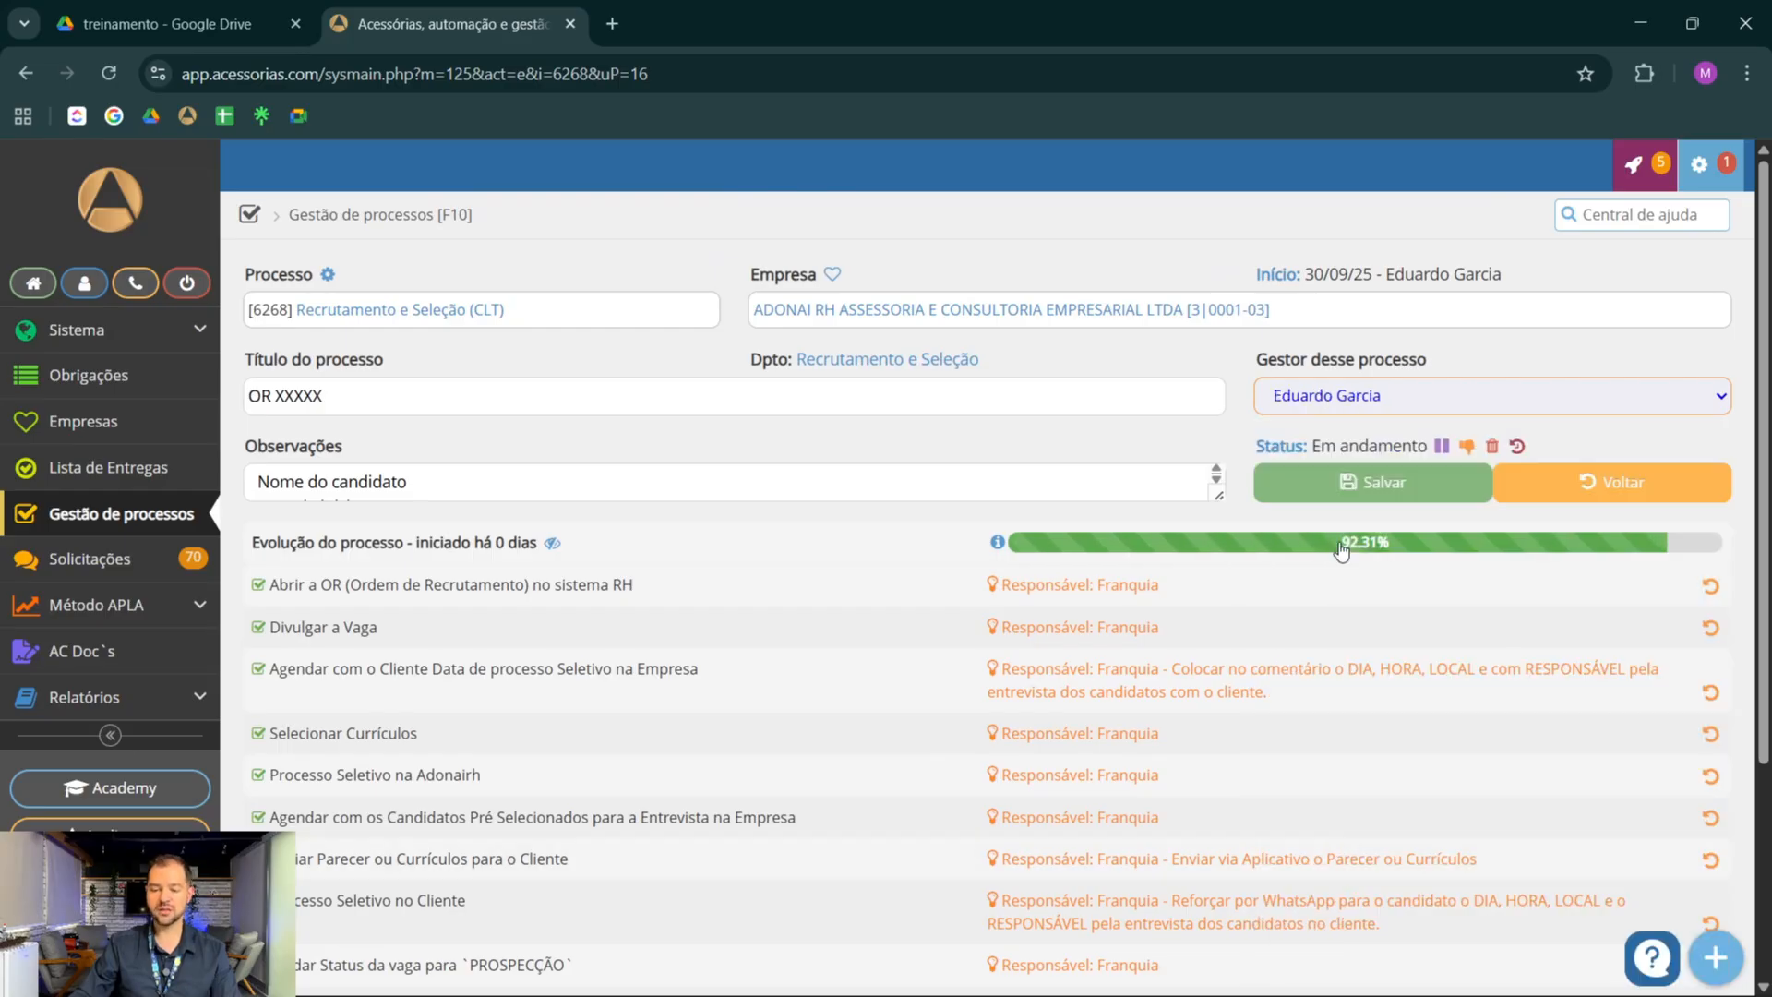
pyautogui.click(1340, 486)
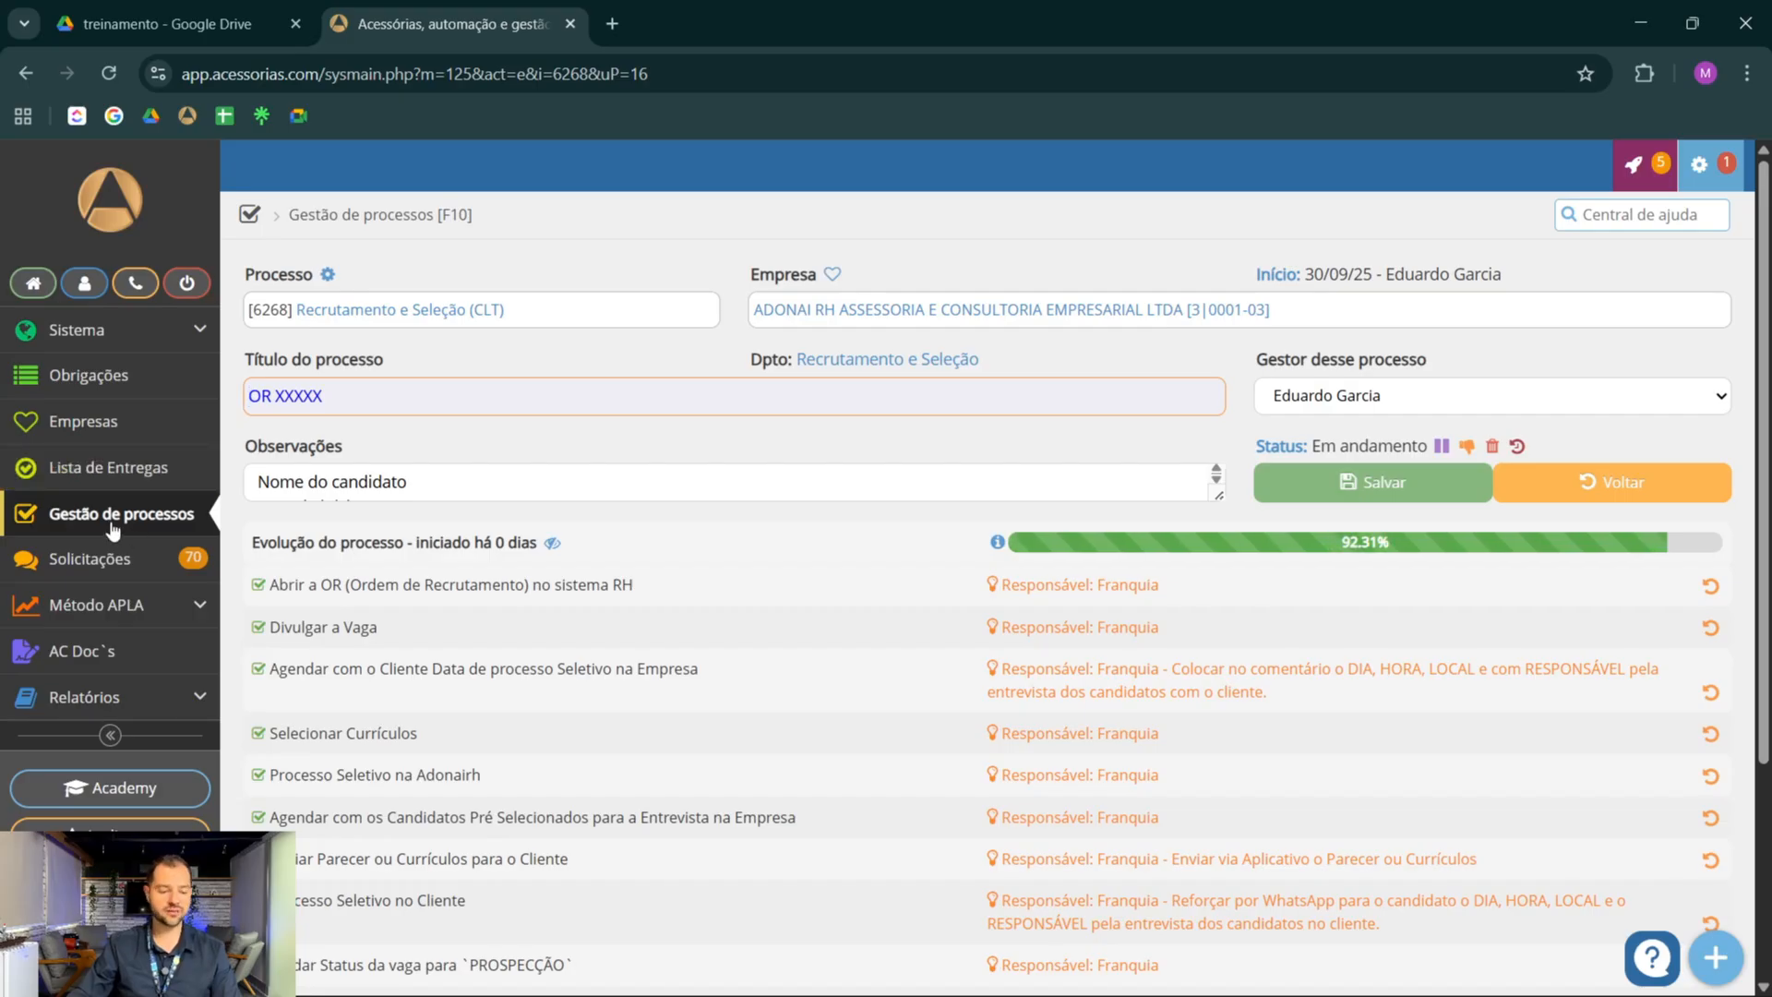
pyautogui.click(113, 526)
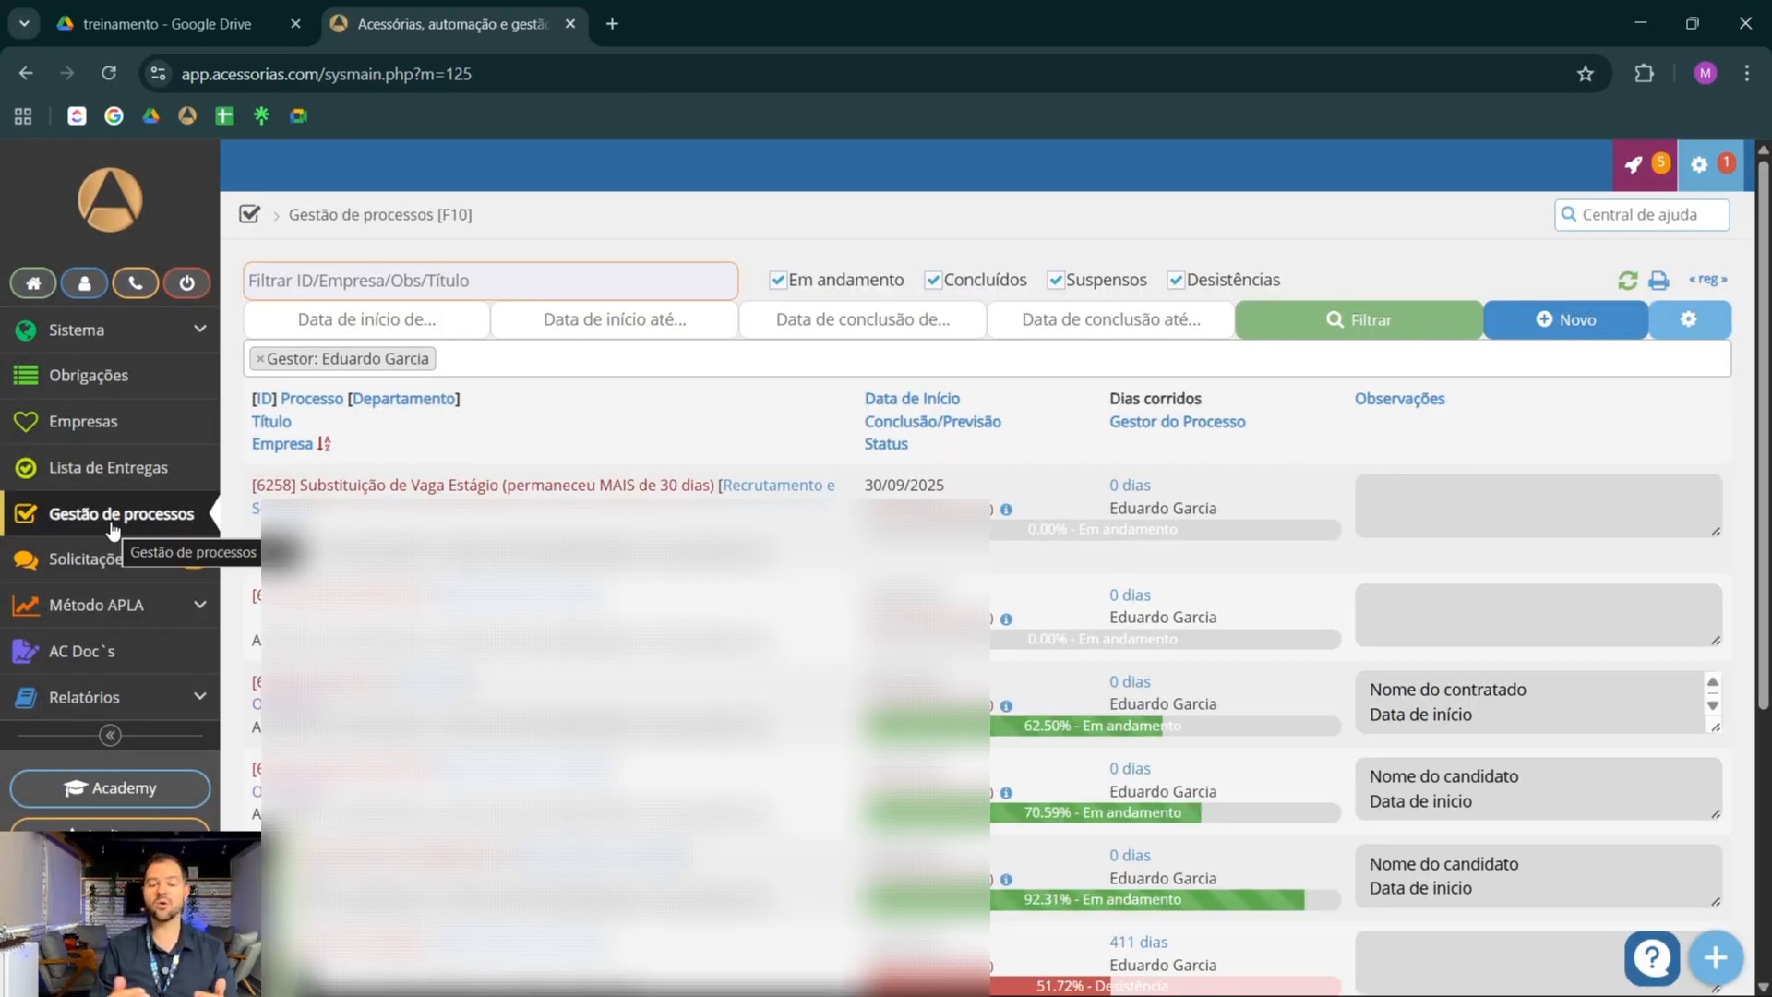